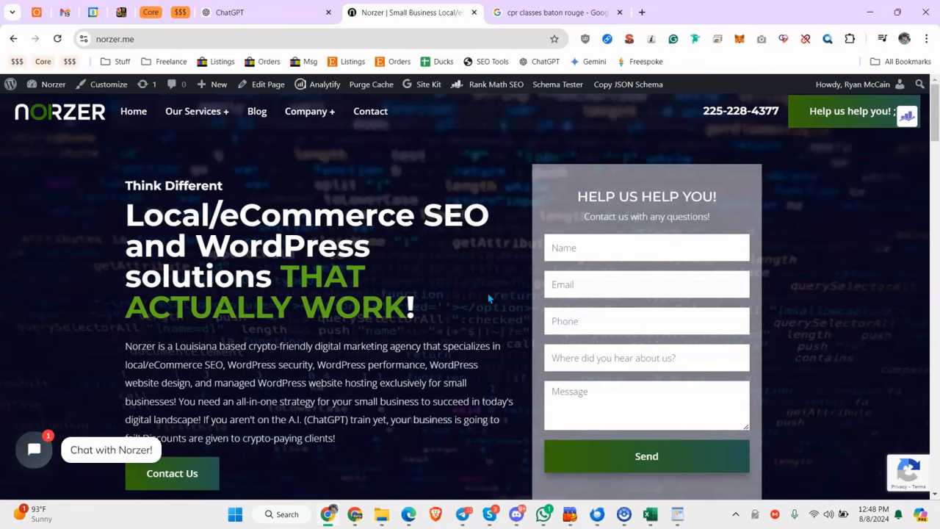
Step: Go to the open Google results for "cpr classes baton rouge" and examine the search query
click(536, 13)
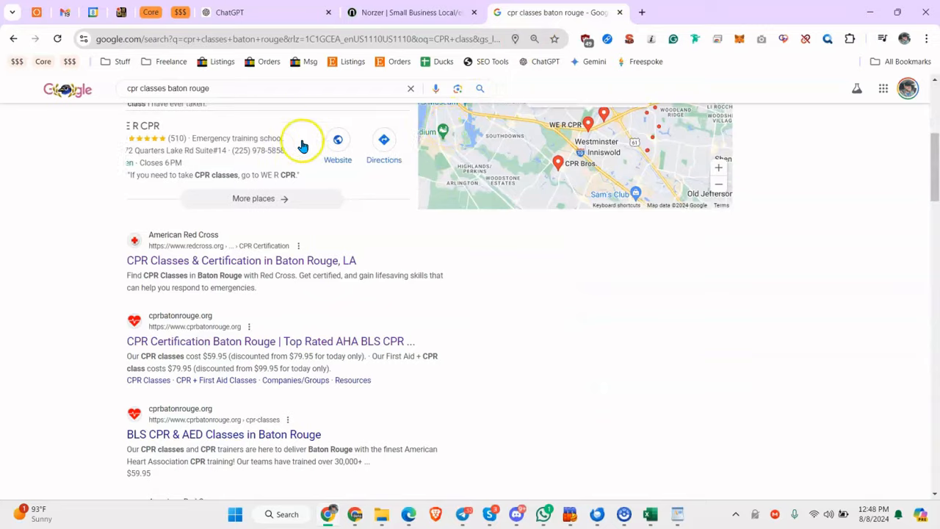
scroll(294, 124, up, 3)
scroll(292, 120, up, 1)
click(181, 98)
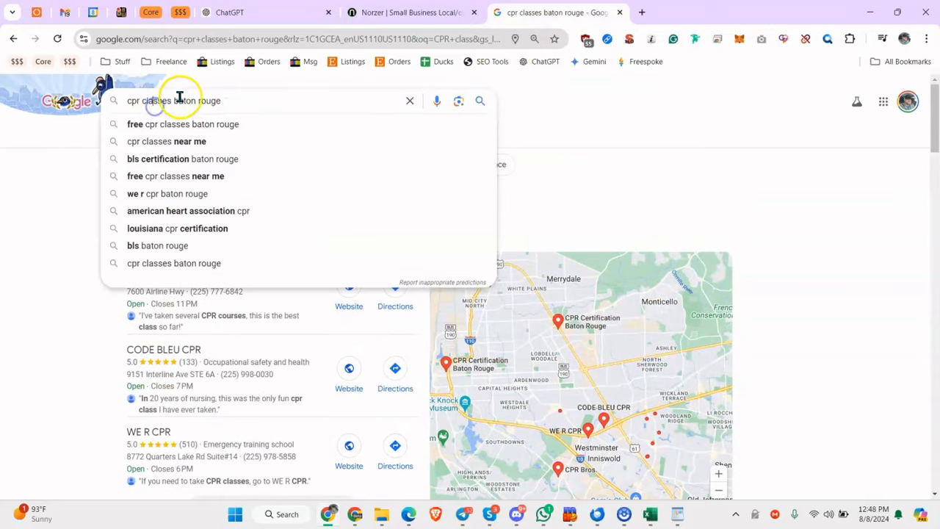
click(208, 95)
click(130, 102)
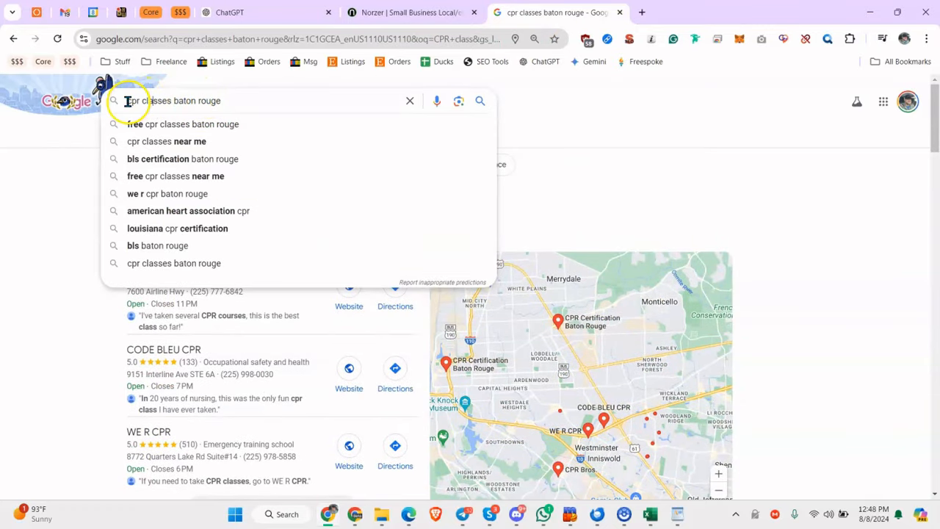
drag(130, 101, 185, 101)
click(151, 100)
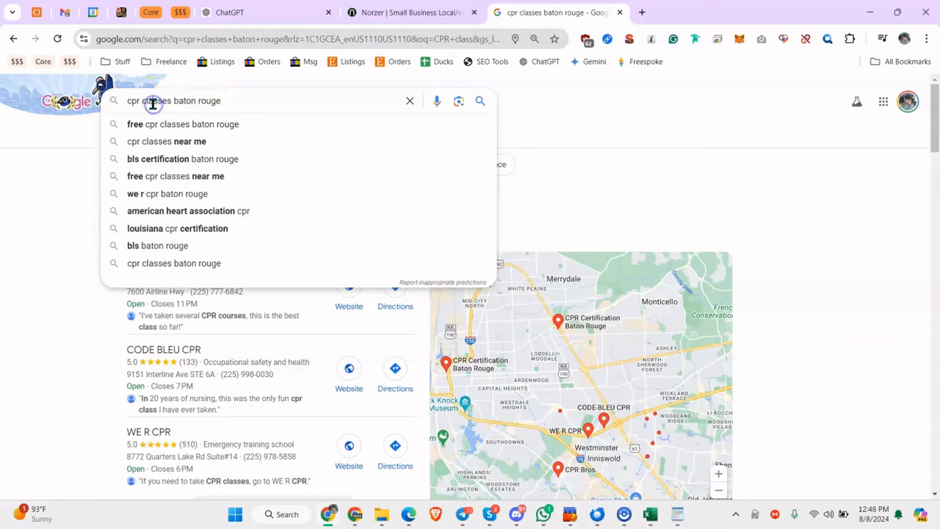
click(57, 367)
Step: Open the American Red Cross CPR classes, cprbatonrouge.org homepage and wercprla.com results each in a new browser tab
scroll(126, 316, down, 3)
right_click(164, 376)
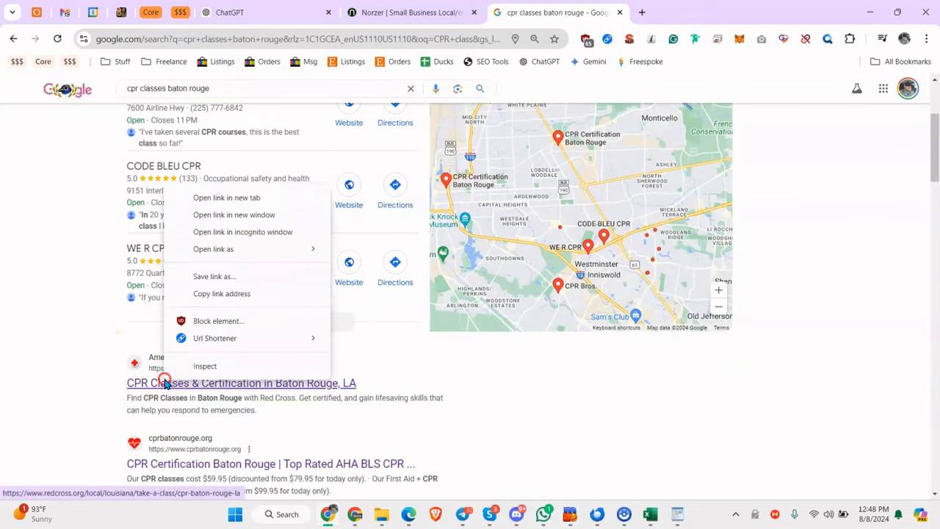
click(227, 198)
scroll(226, 206, down, 3)
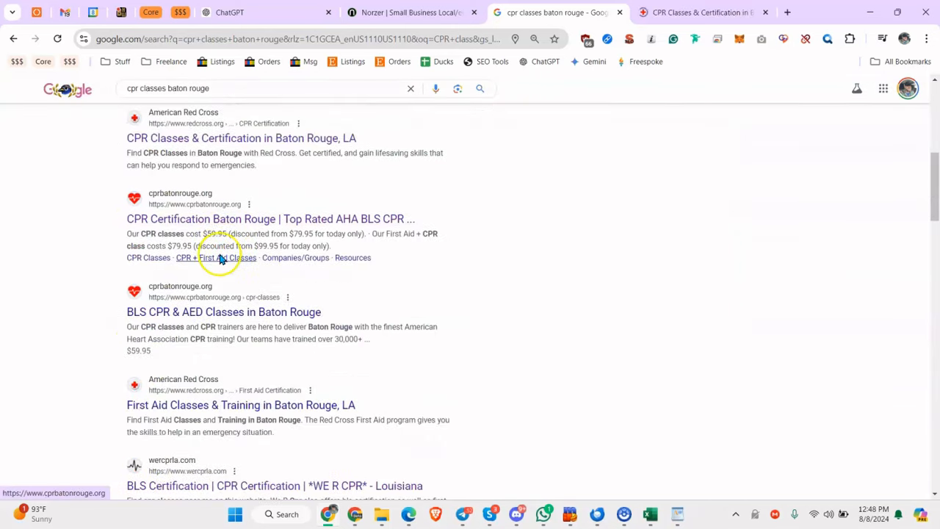
right_click(197, 205)
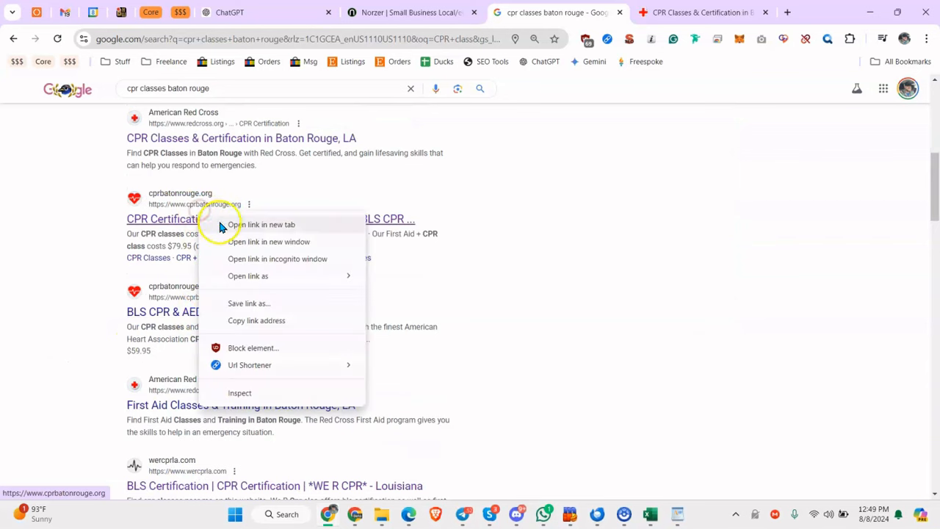
click(210, 215)
scroll(214, 246, down, 2)
right_click(166, 364)
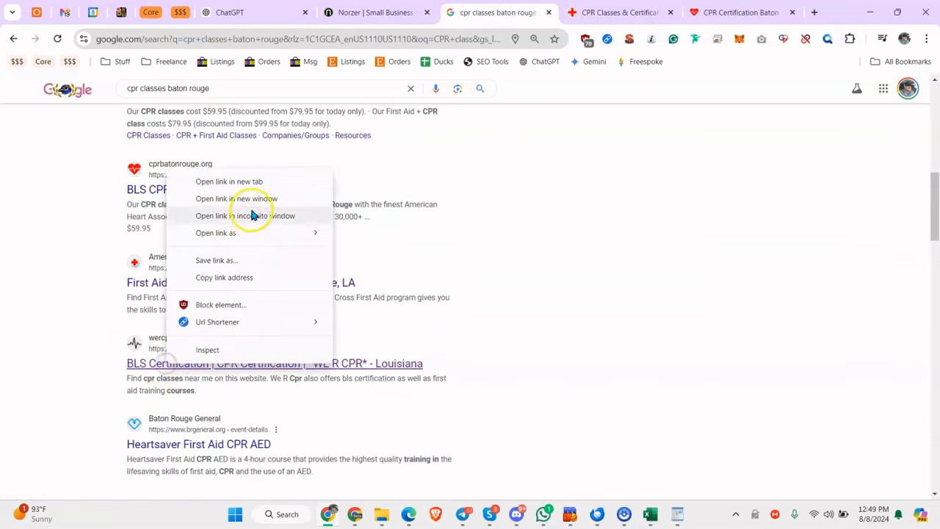
click(253, 188)
Step: Review the organic result titles for recurring terms and note "Classes" and "Certifiaction" on separate lines in WordPad
scroll(294, 192, up, 3)
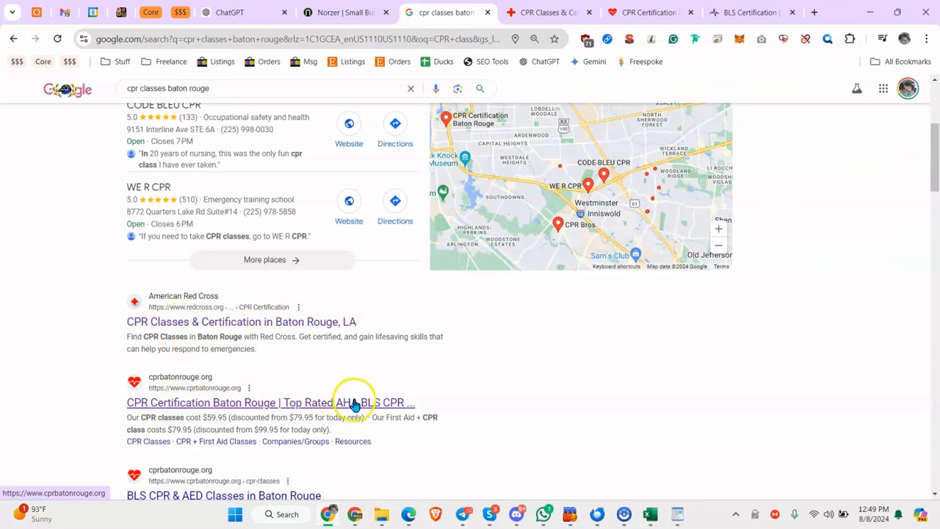
scroll(377, 404, down, 1)
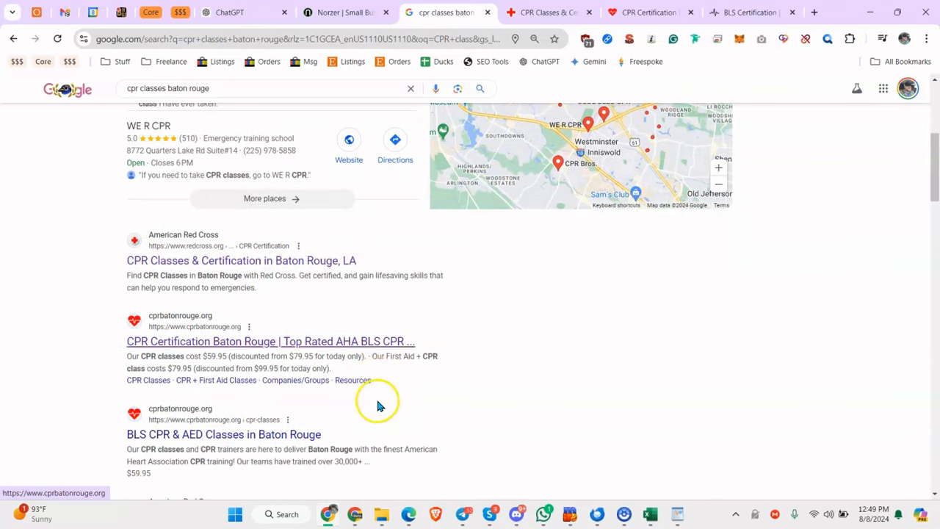
scroll(367, 352, down, 1)
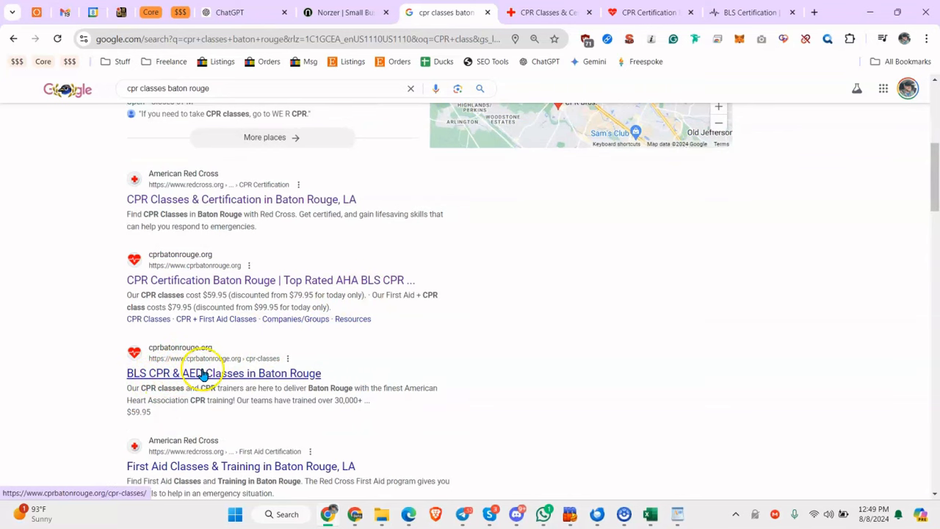
scroll(241, 376, down, 1)
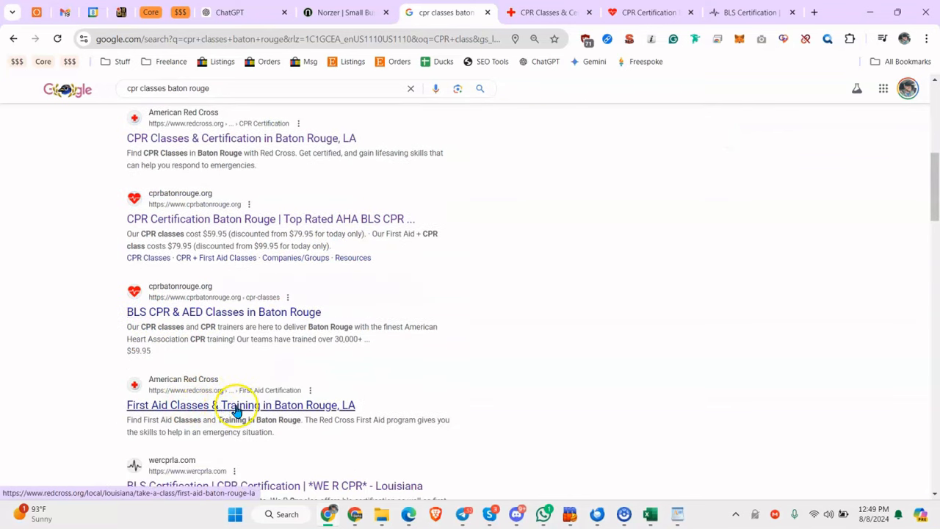
scroll(236, 411, down, 1)
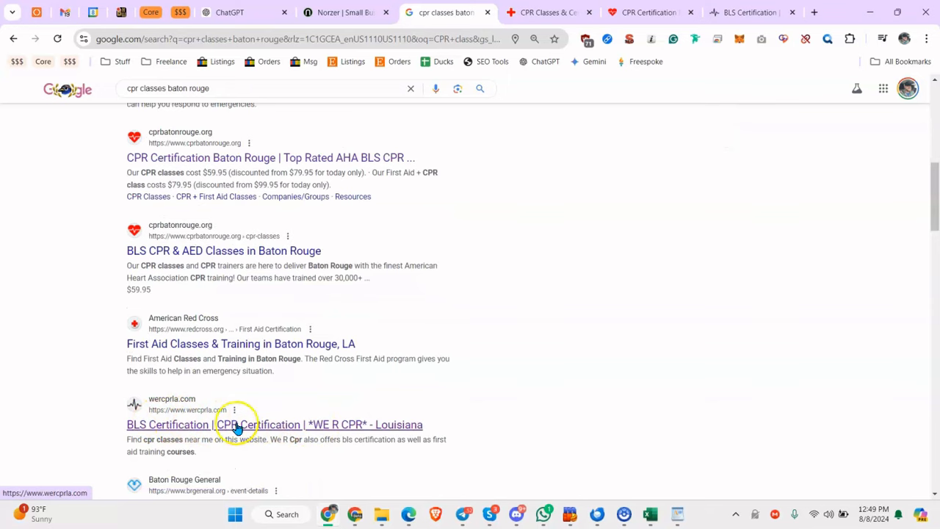
scroll(234, 430, down, 1)
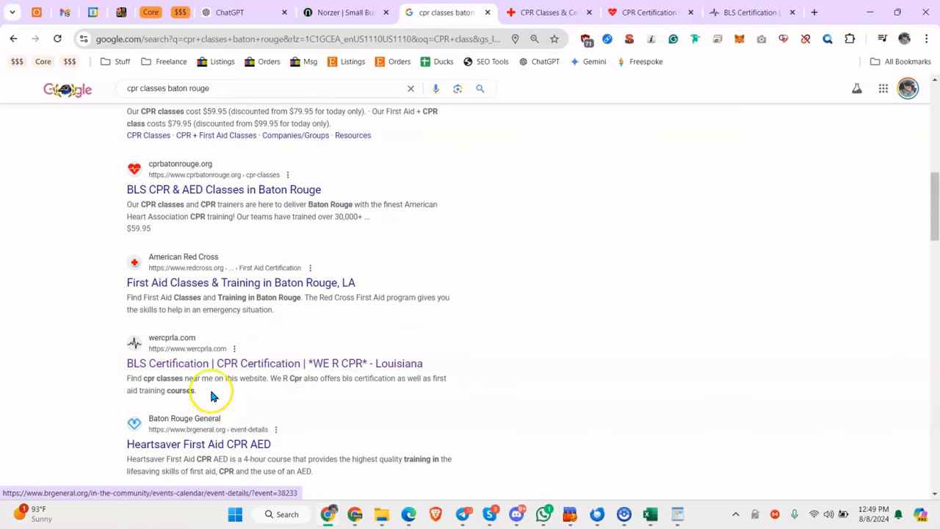
click(677, 514)
text(Classes)
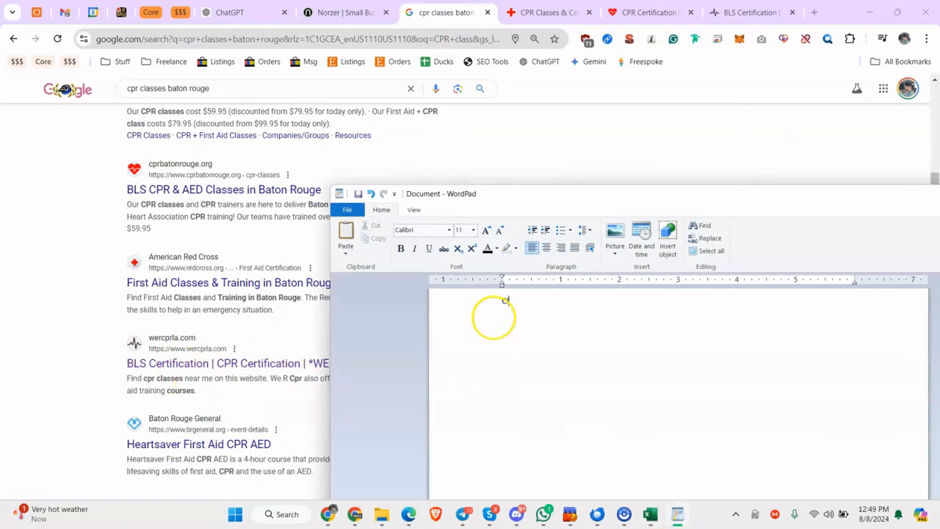
key(Return)
text(Certifiaction)
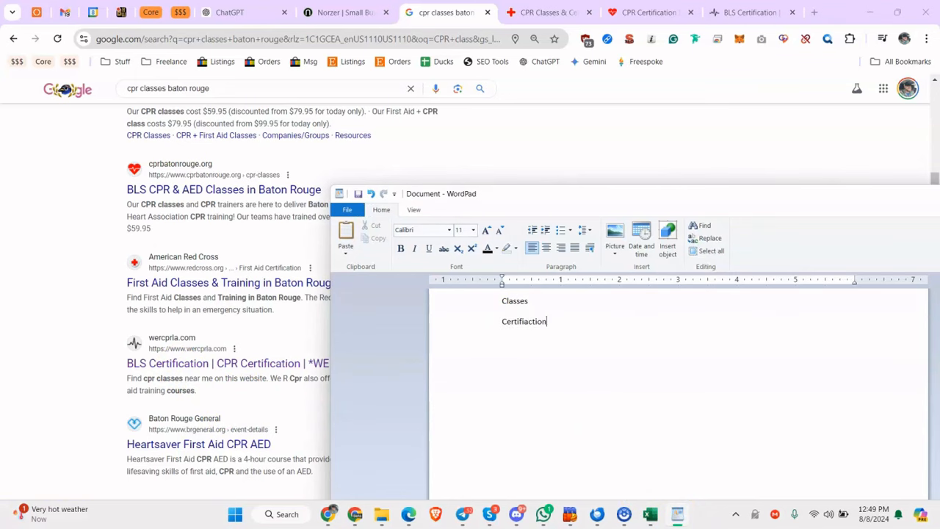
Step: Add "Baton Rouge" and "LEtter cert types" as further lines in the keyword list
key(Return)
text(Baton Rouge)
key(Return)
text(LEtter cert types)
key(Return)
Step: Copy "AHA BLS CPR ..." from the cprbatonrouge.org result title in Chrome and paste it in bold after "LEtter cert types" in WordPad
click(51, 250)
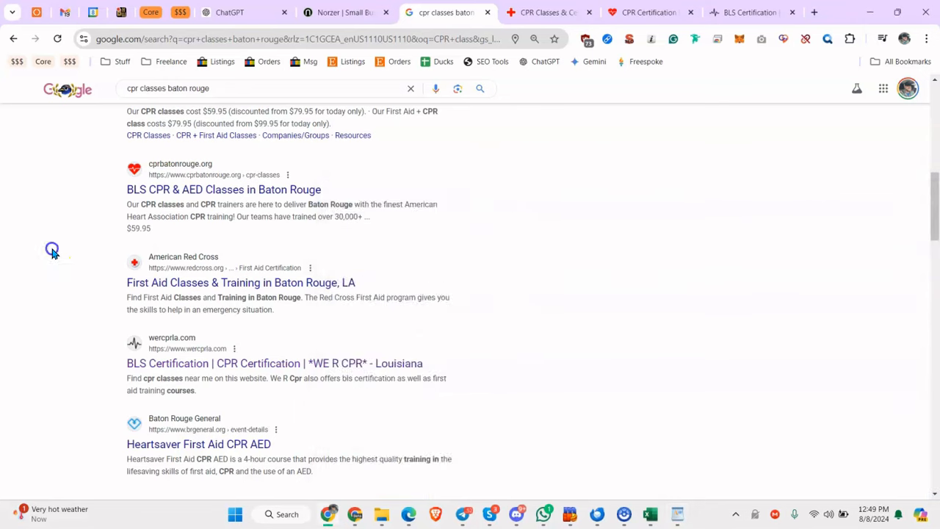
scroll(51, 250, up, 3)
drag(442, 343, 337, 341)
key(ctrl+c)
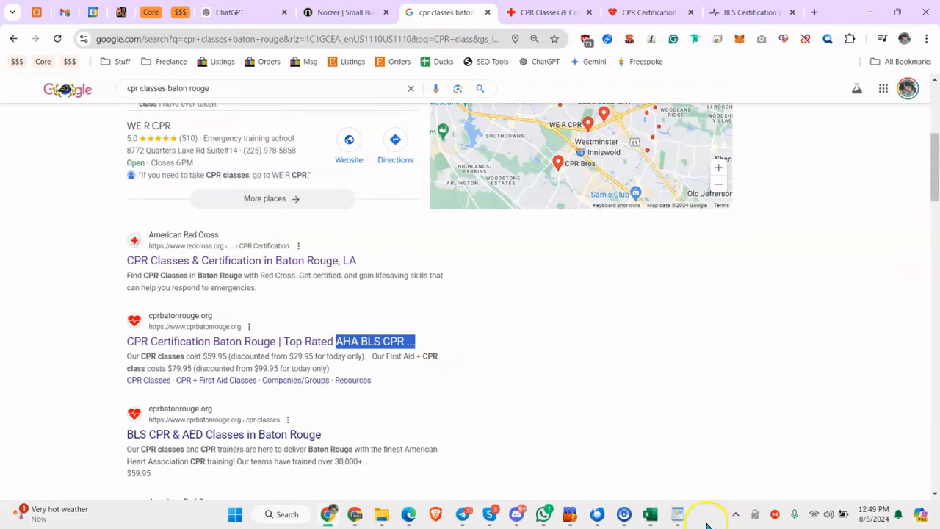
click(677, 514)
click(557, 363)
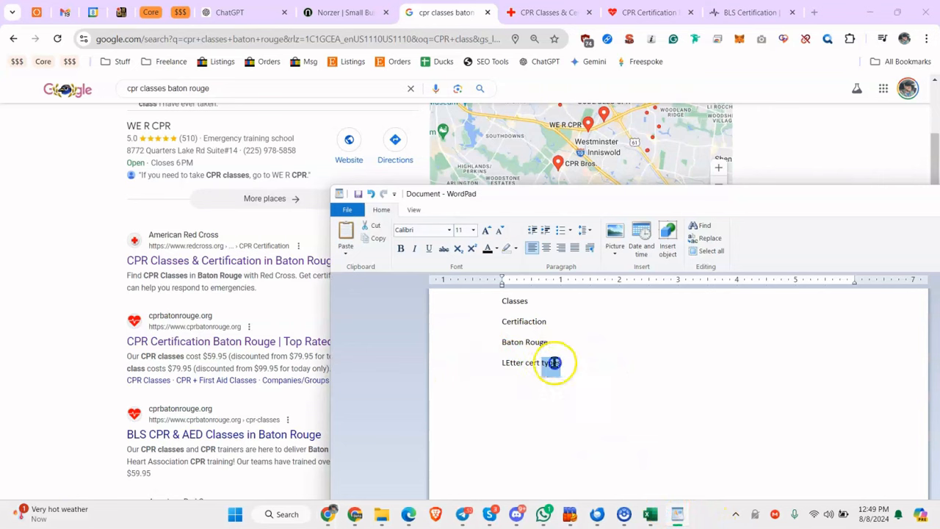
key(ctrl+b)
key(ctrl+v)
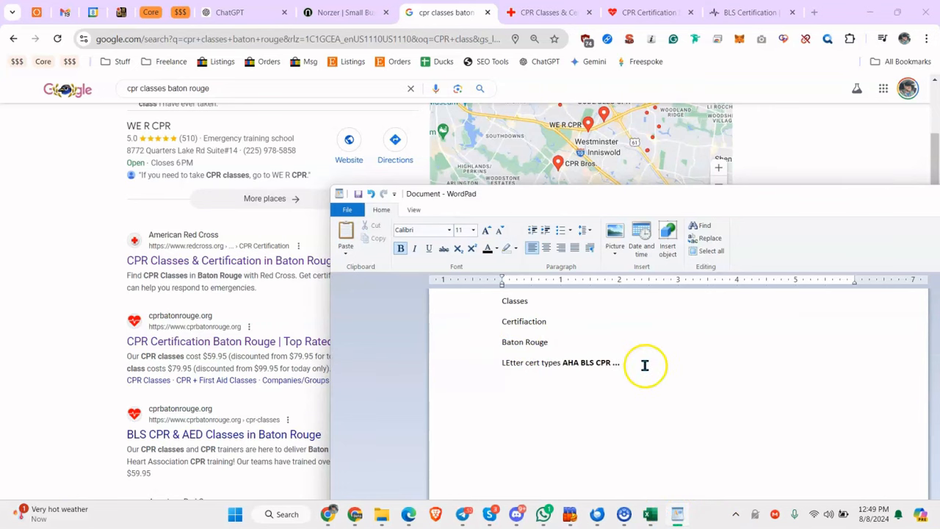
Step: Check the lower results' titles in Chrome and insert the line "First Aid" below "Certifiaction" in the WordPad list
click(80, 283)
scroll(118, 289, down, 4)
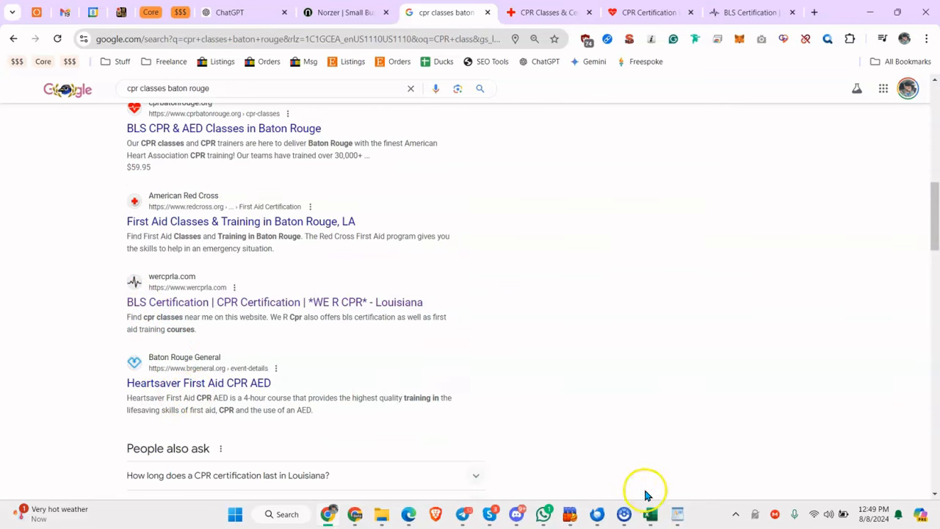
click(666, 511)
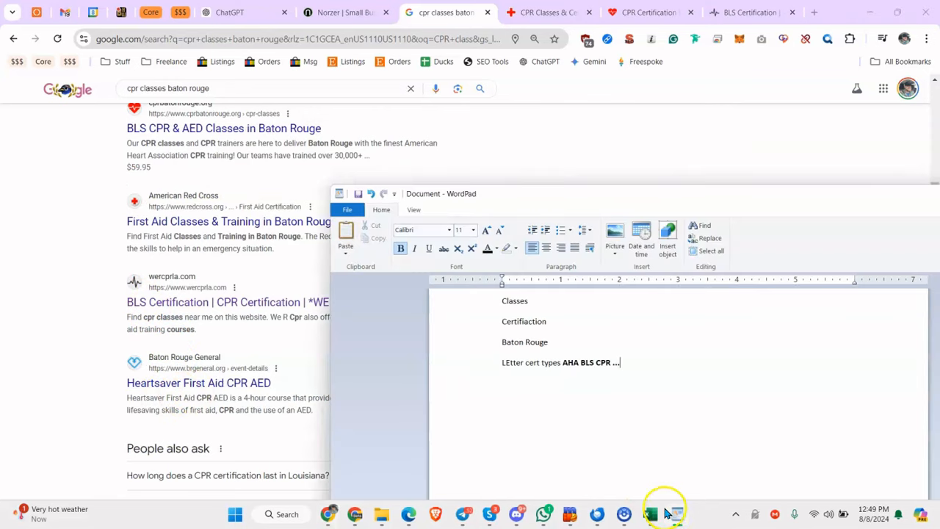
click(581, 321)
key(Return)
key(Return)
key(BackSpace)
text(First )
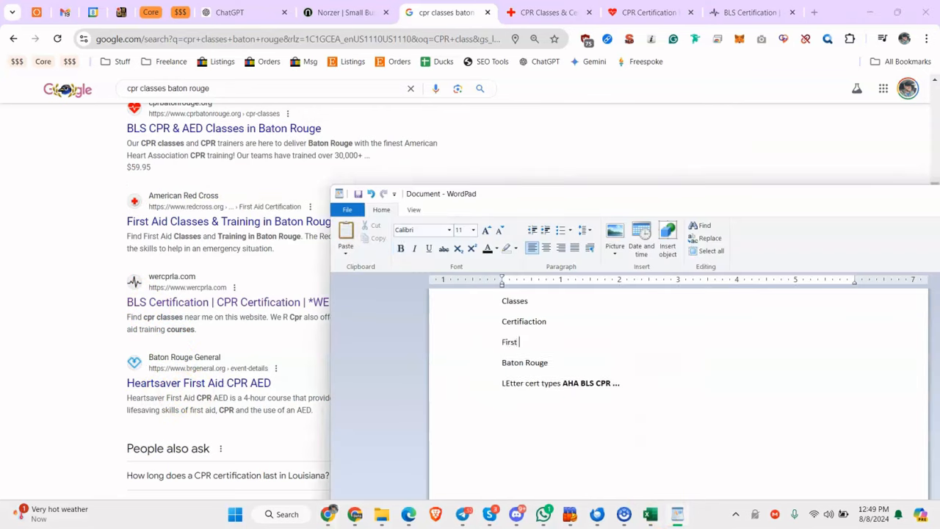
text(aid)
key(BackSpace)
key(BackSpace)
key(BackSpace)
text(Aid)
Step: Return to the Google results in Chrome and compare the ranking pages' titles with the search query
click(27, 307)
scroll(235, 193, up, 10)
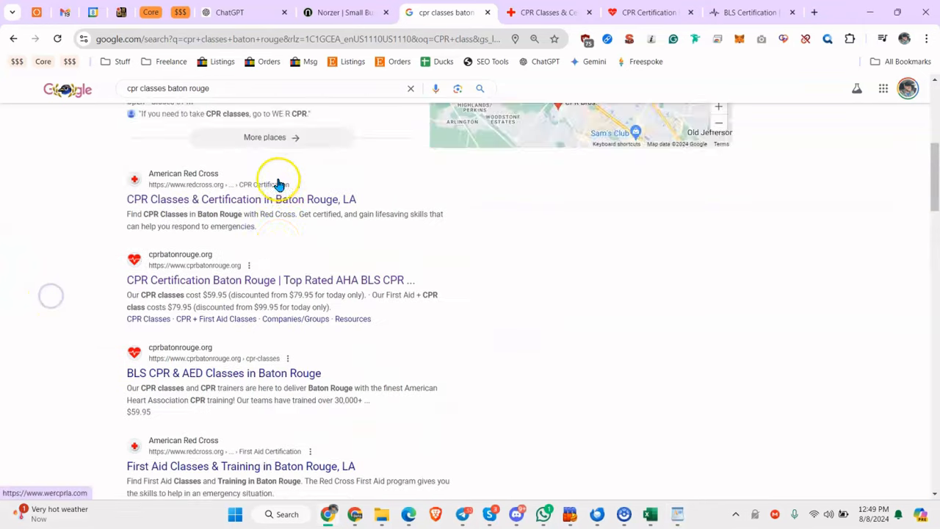
scroll(210, 161, down, 6)
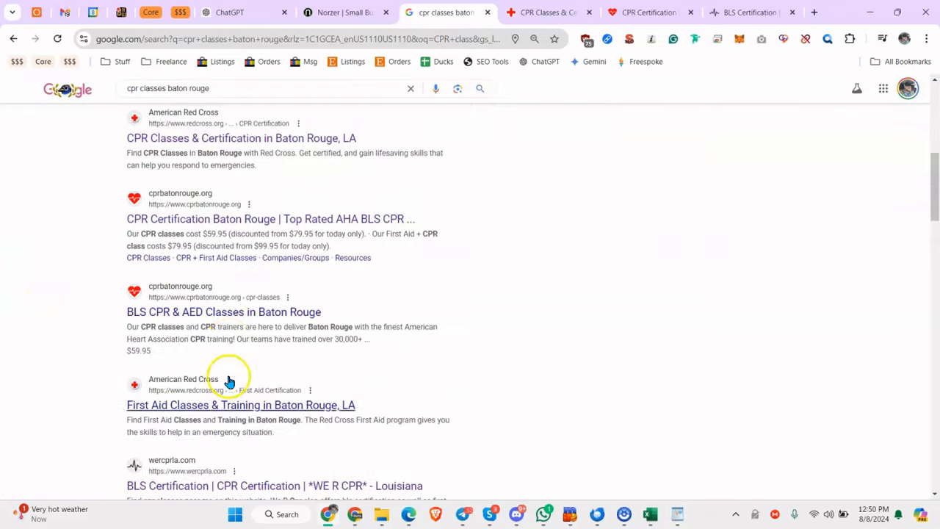
scroll(227, 380, up, 3)
triple_click(207, 85)
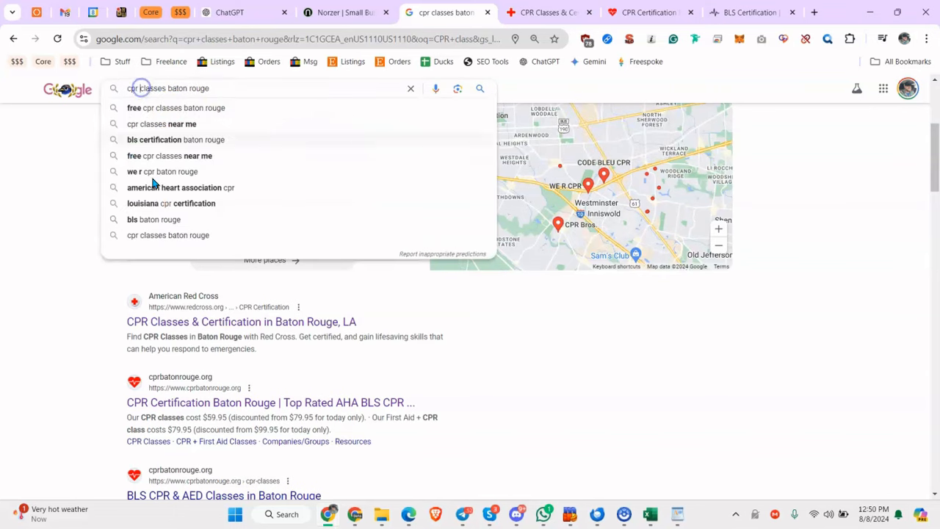
click(83, 358)
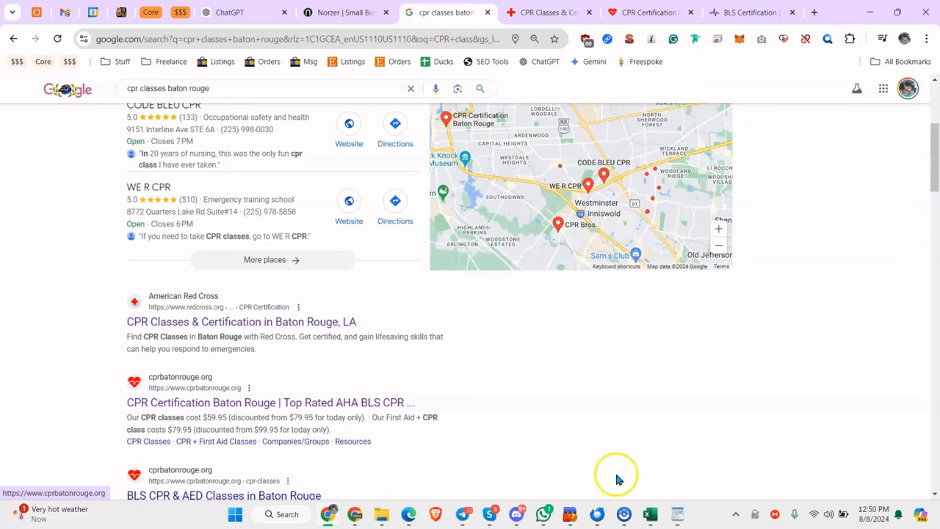
Step: Insert the heading line "Title:" above the keyword list in the WordPad document
click(676, 513)
click(470, 325)
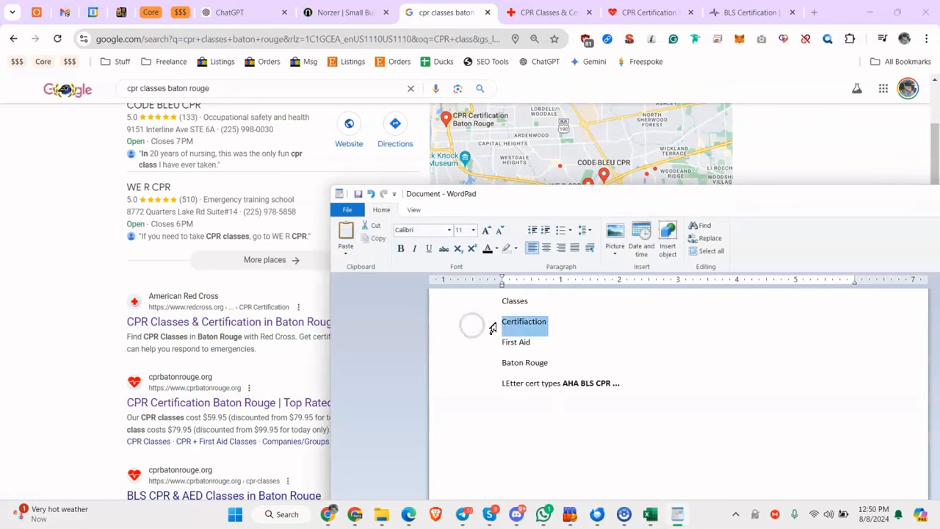
click(502, 300)
text(To)
key(BackSpace)
text(itle:)
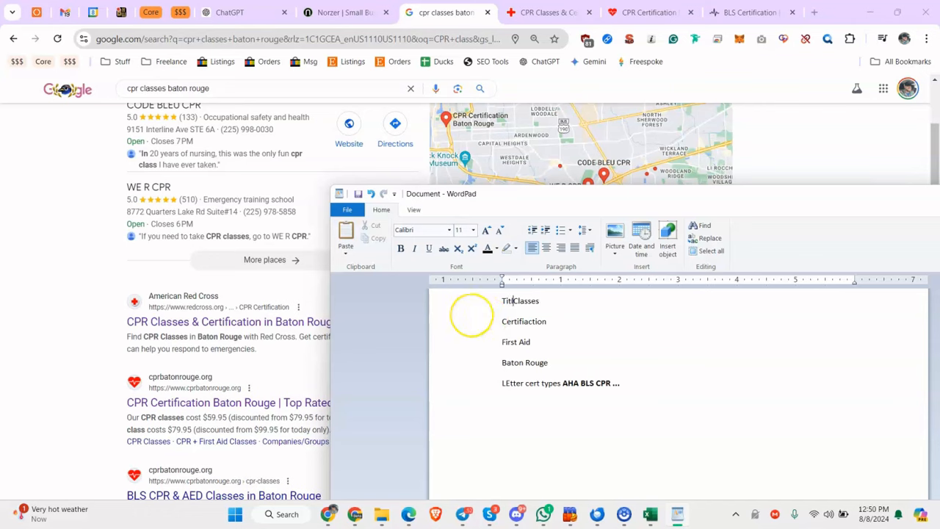
key(Return)
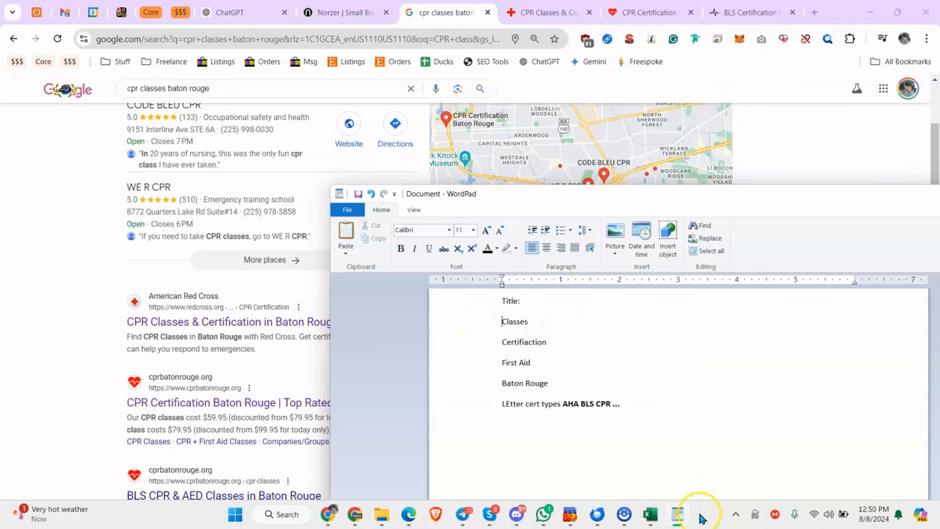
Step: Move the WordPad window so that the whole keyword document fits on the screen
click(707, 420)
click(622, 403)
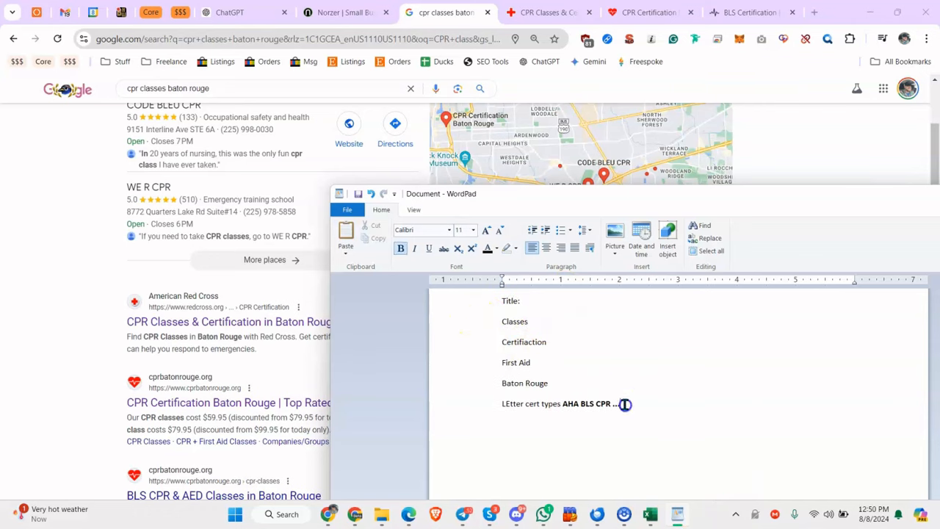
drag(674, 197, 430, 141)
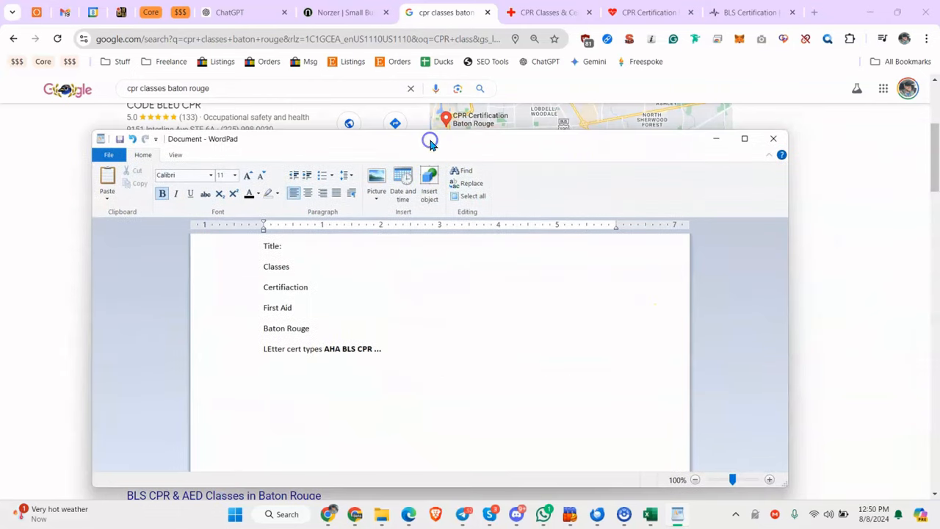
click(460, 367)
Step: Switch to the Red Cross CPR classes page in Chrome and examine its heading and body content
click(540, 12)
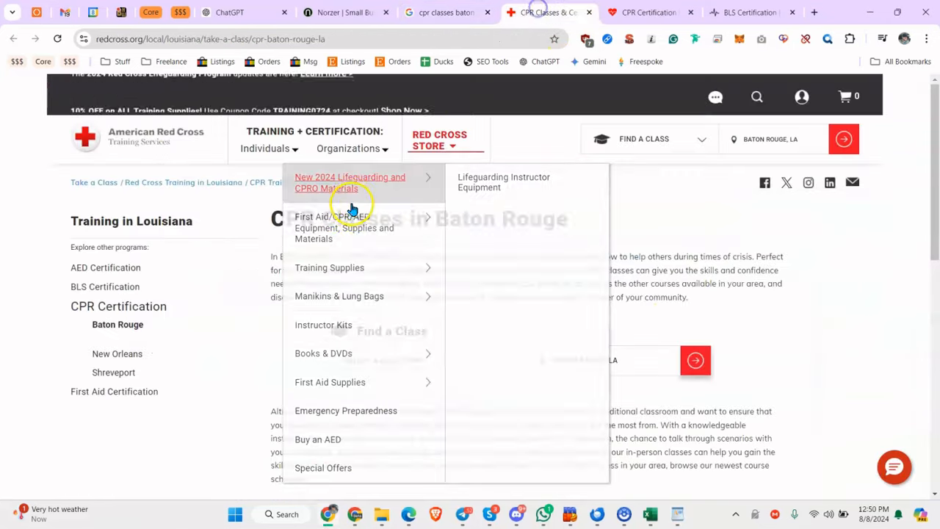
scroll(489, 283, down, 15)
scroll(514, 272, up, 15)
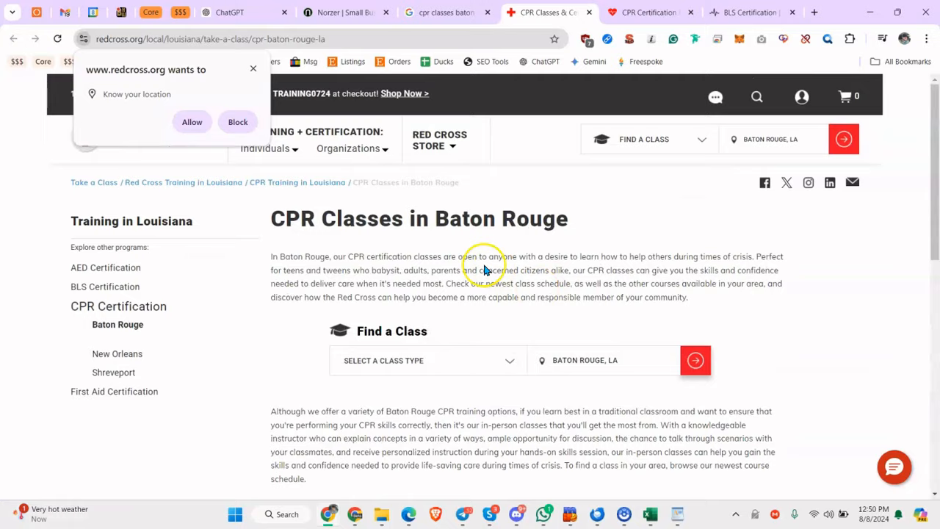
scroll(352, 242, down, 5)
scroll(352, 270, up, 5)
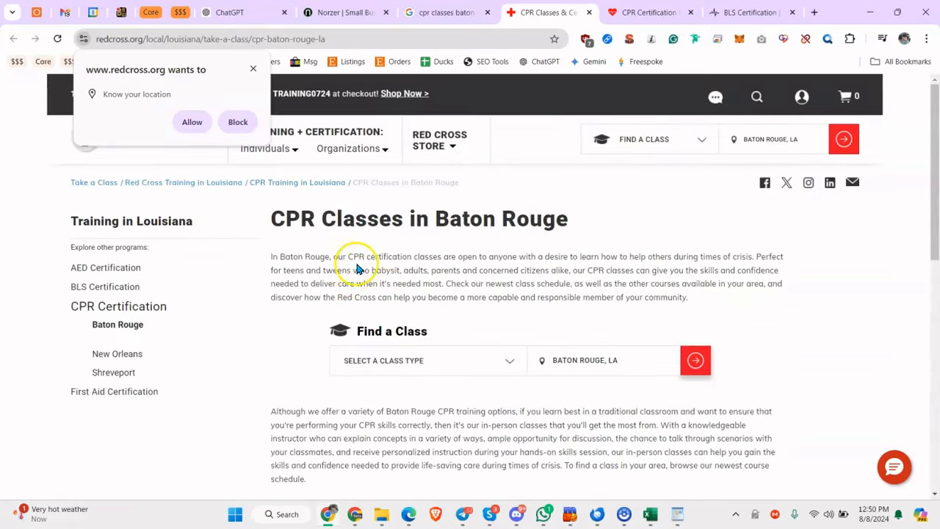
Step: Review the Red Cross page's title, description, heading counts and other metadata in the SEO extension's summary
scroll(371, 272, down, 3)
scroll(378, 286, up, 3)
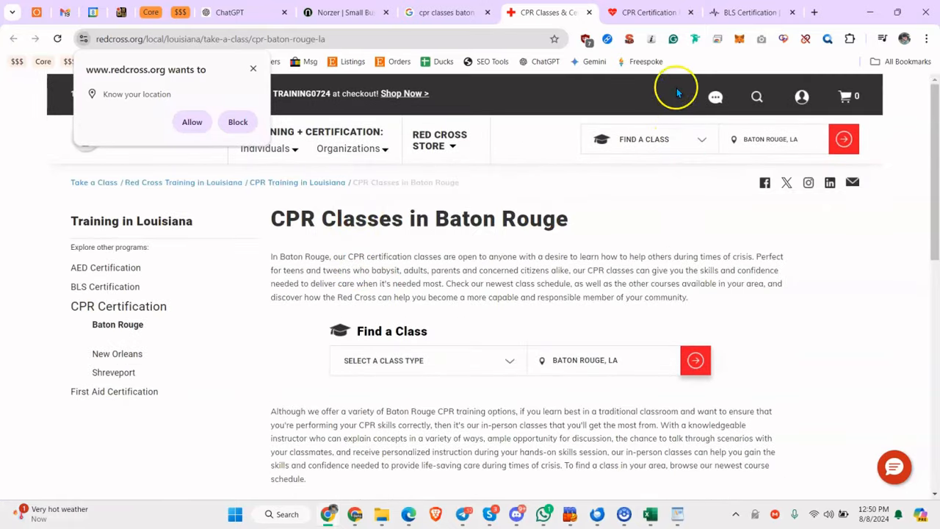
click(631, 40)
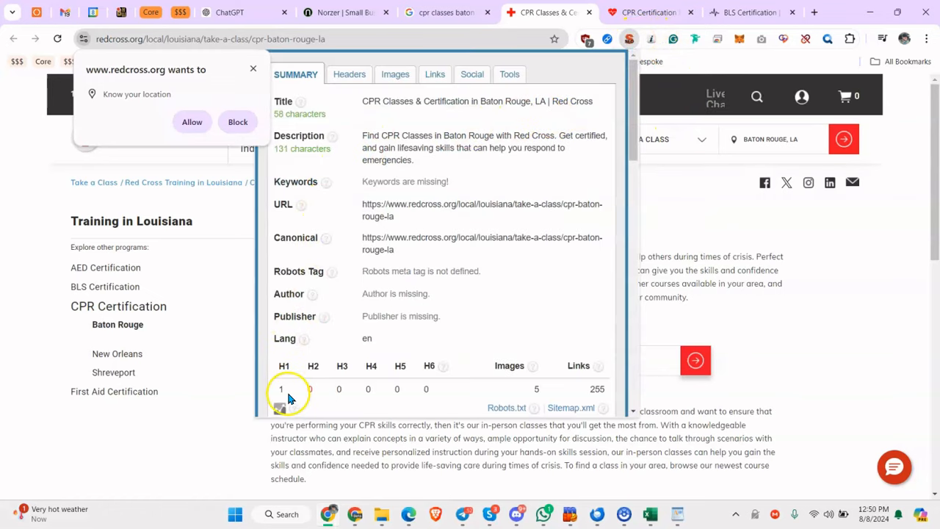
scroll(315, 367, down, 3)
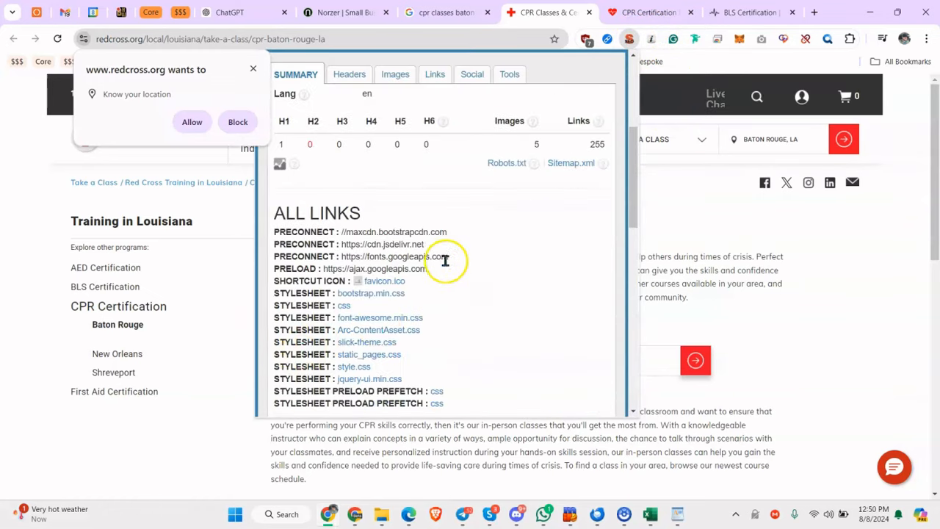
scroll(434, 260, down, 10)
scroll(434, 268, up, 15)
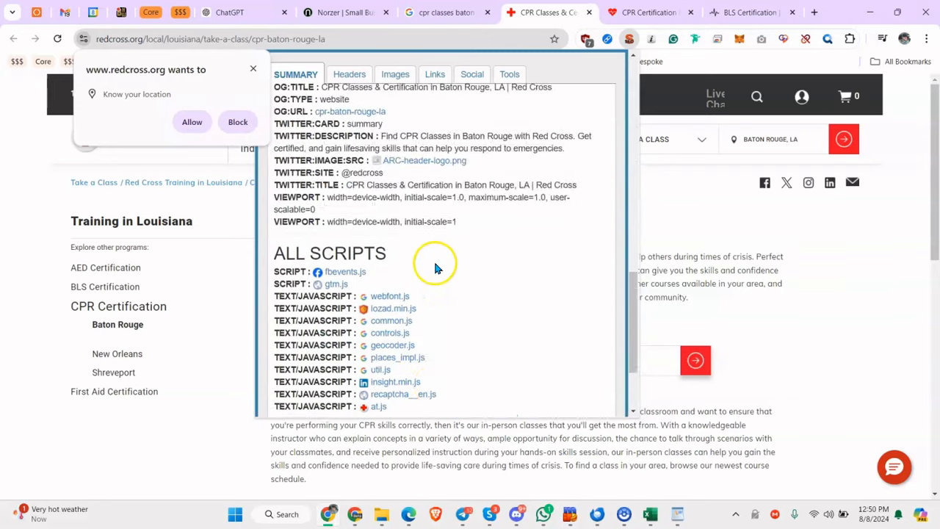
Step: Check the Red Cross page's H1 and other headers in the SEO extension, and close its report
click(372, 79)
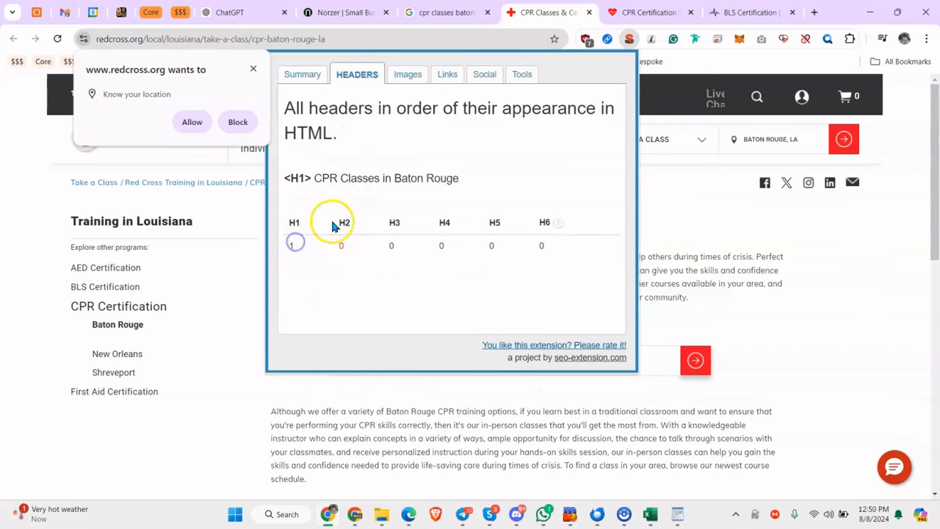
drag(315, 177, 424, 180)
click(798, 319)
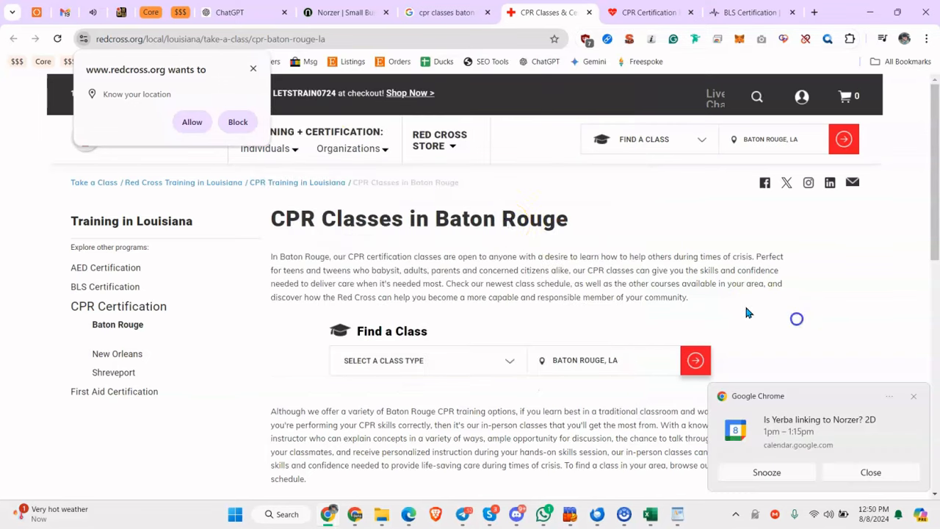
Step: Compare the Red Cross page's main heading with its body text, dismissing the desktop notifications
double_click(410, 227)
click(871, 471)
scroll(570, 259, down, 5)
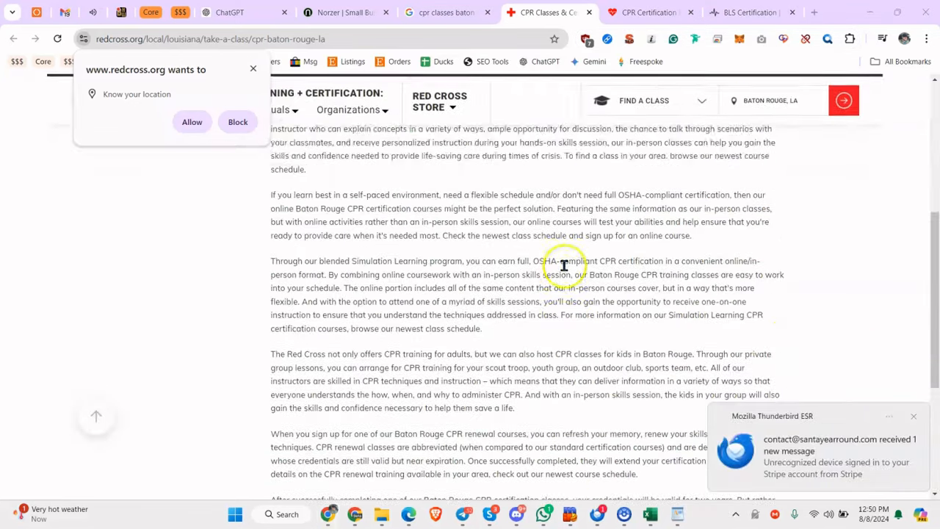
click(912, 415)
Step: Switch to the cprbatonrouge.org page and examine its headings, introduction, embedded Google reviews and first class booking section
click(623, 13)
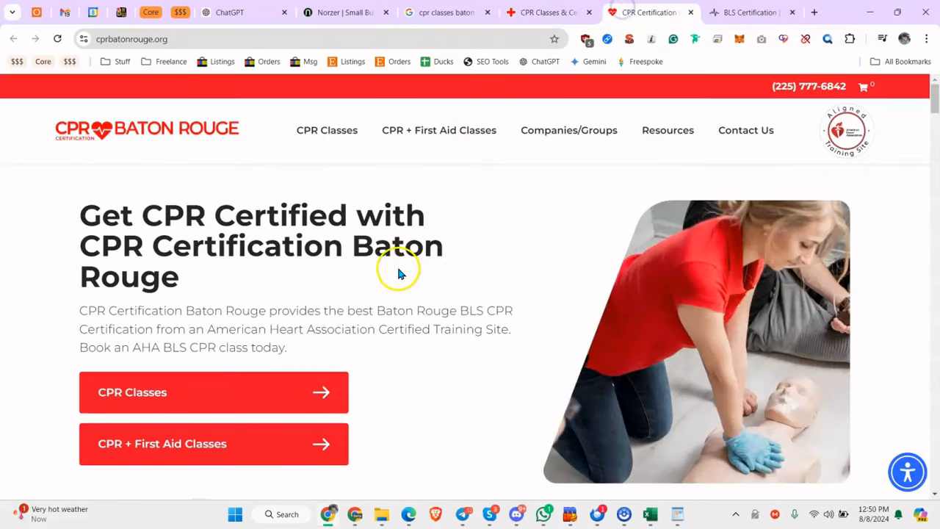
scroll(399, 268, down, 12)
scroll(401, 272, up, 8)
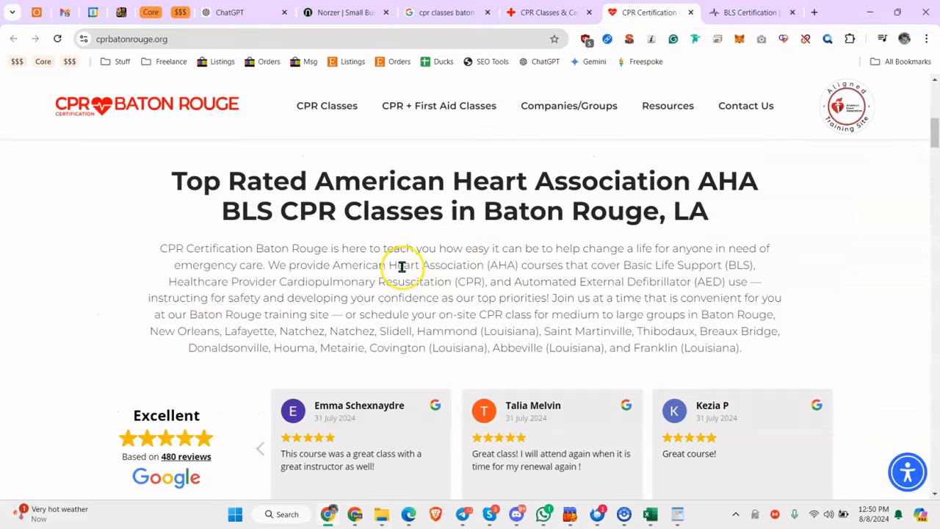
scroll(312, 315, down, 4)
scroll(484, 327, down, 2)
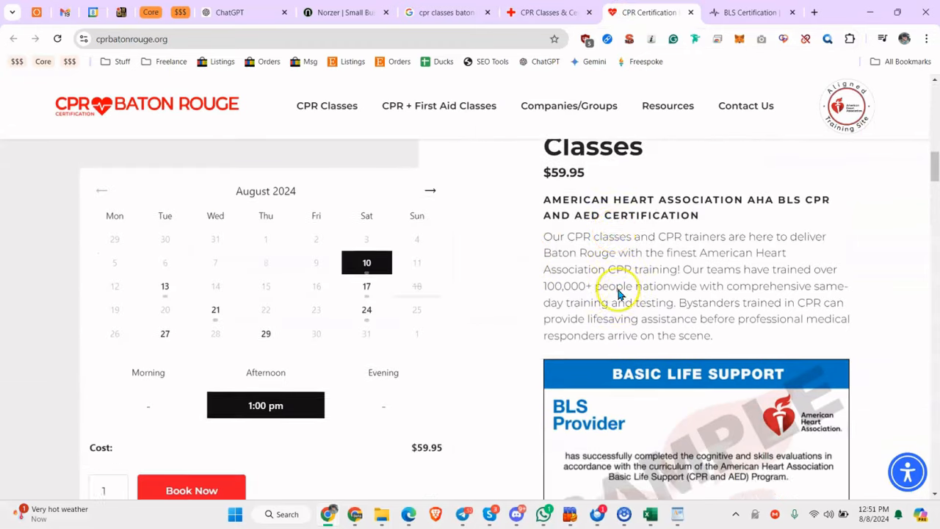
scroll(609, 294, up, 1)
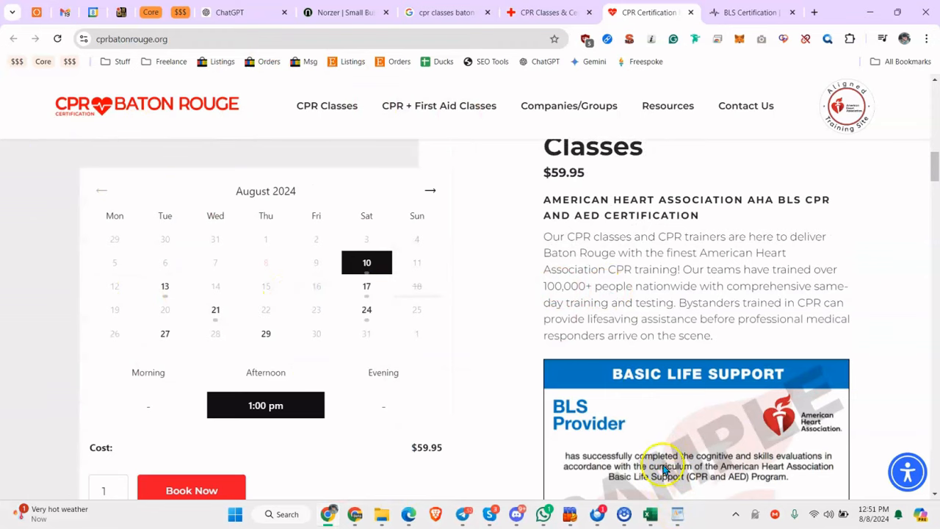
scroll(663, 467, down, 2)
scroll(608, 294, up, 5)
Step: Add a note about embedded reviews below the keyword list in the WordPad document
click(677, 514)
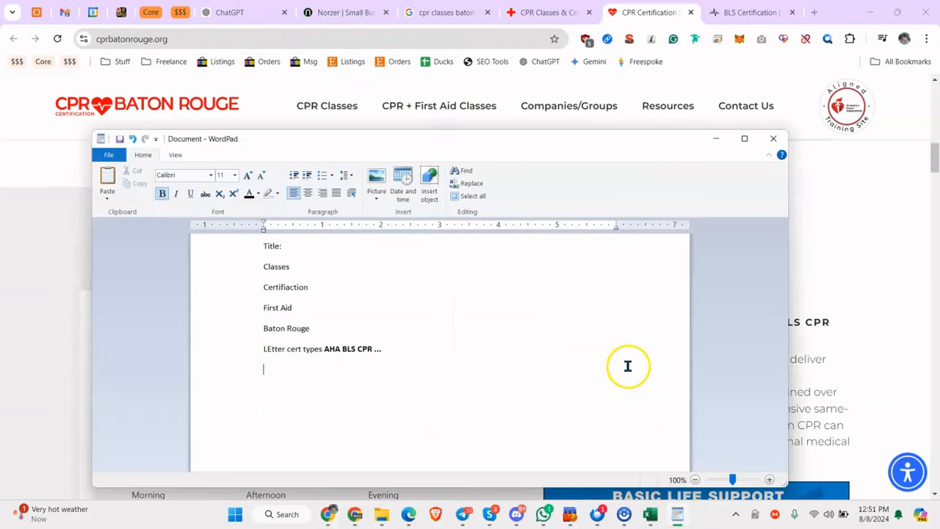
key(Return)
key(Return)
text(em)
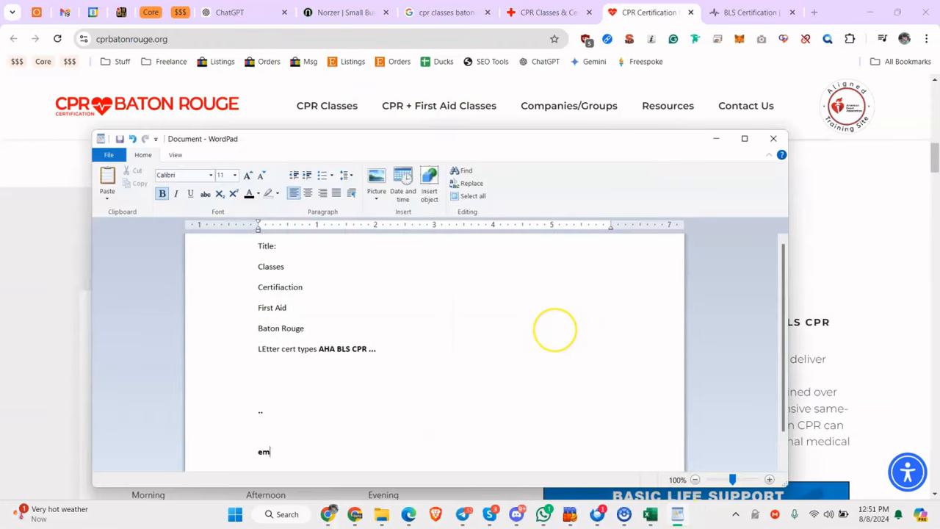
text(bedded r)
key(Return)
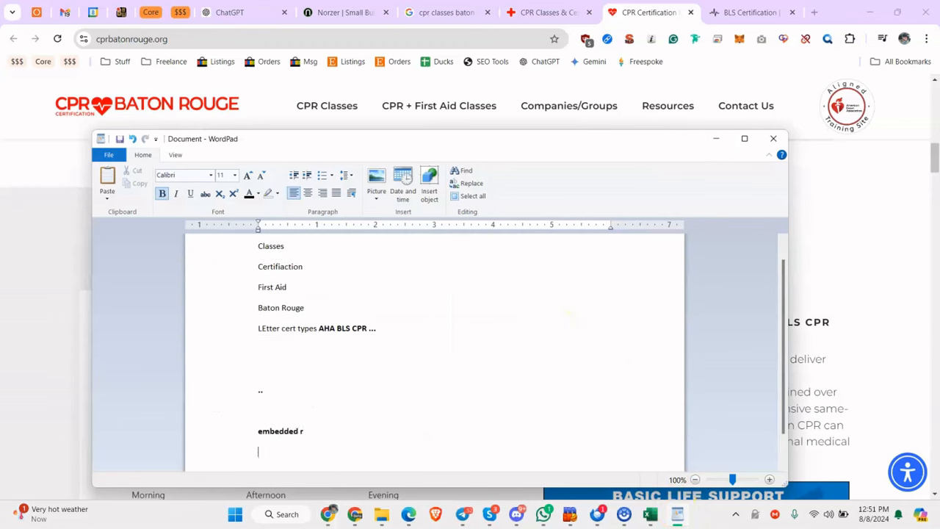
text(evies)
key(Return)
key(Return)
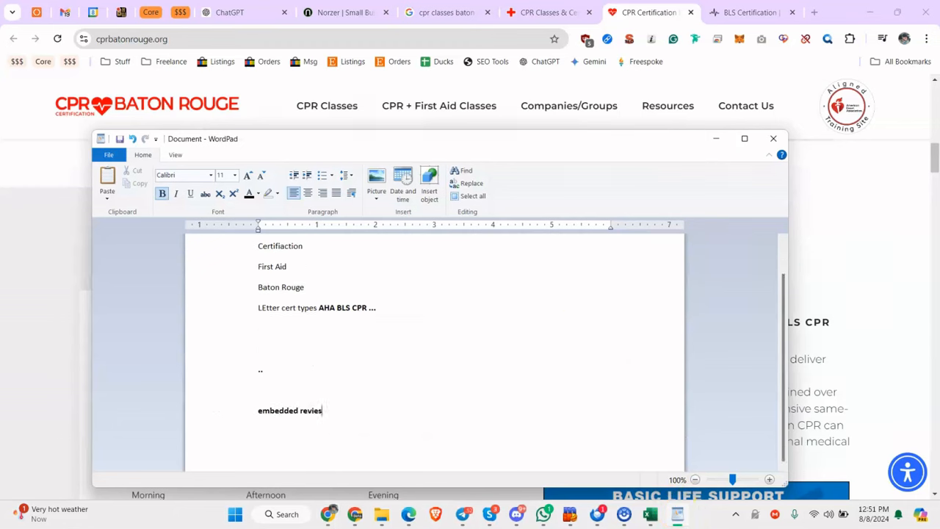
key(BackSpace)
text(w)
Step: Return to cprbatonrouge.org in Chrome and examine the names and prices of its two class offerings
click(791, 293)
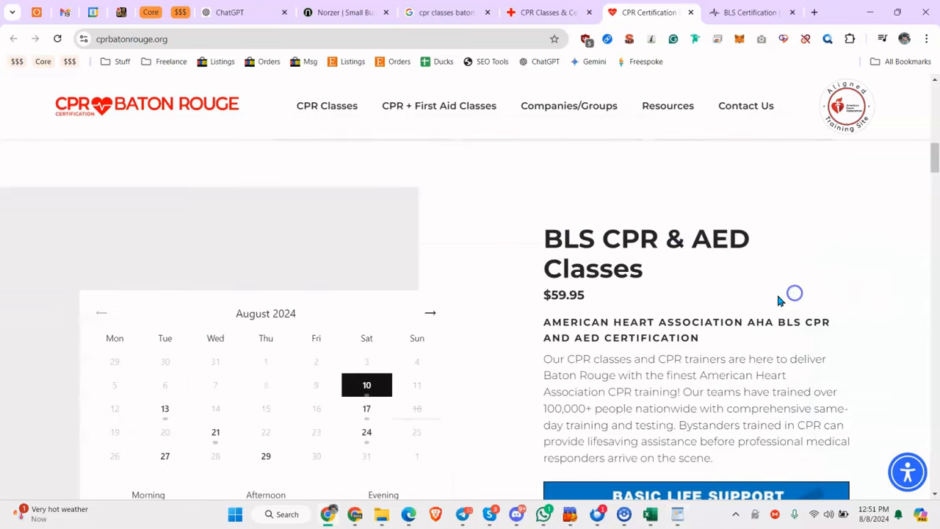
drag(562, 266, 592, 297)
scroll(592, 298, down, 10)
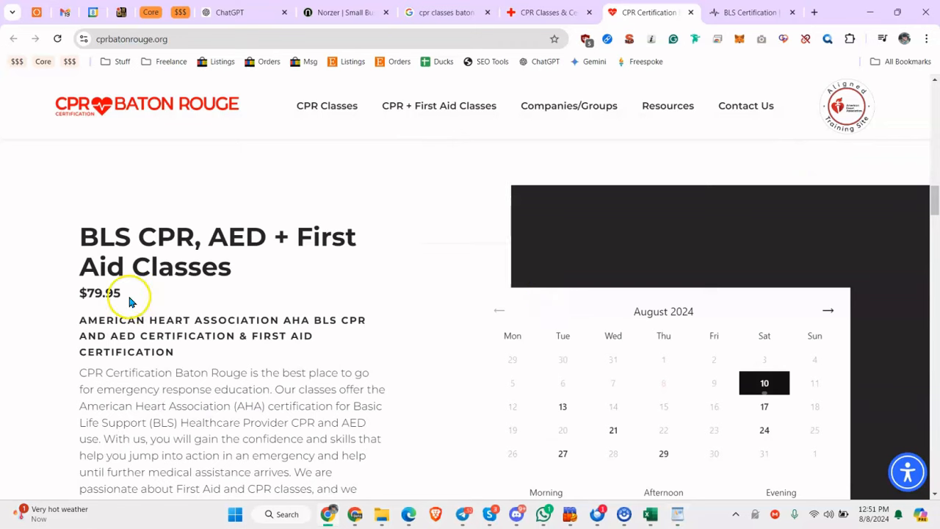
drag(99, 266, 134, 298)
scroll(157, 273, down, 15)
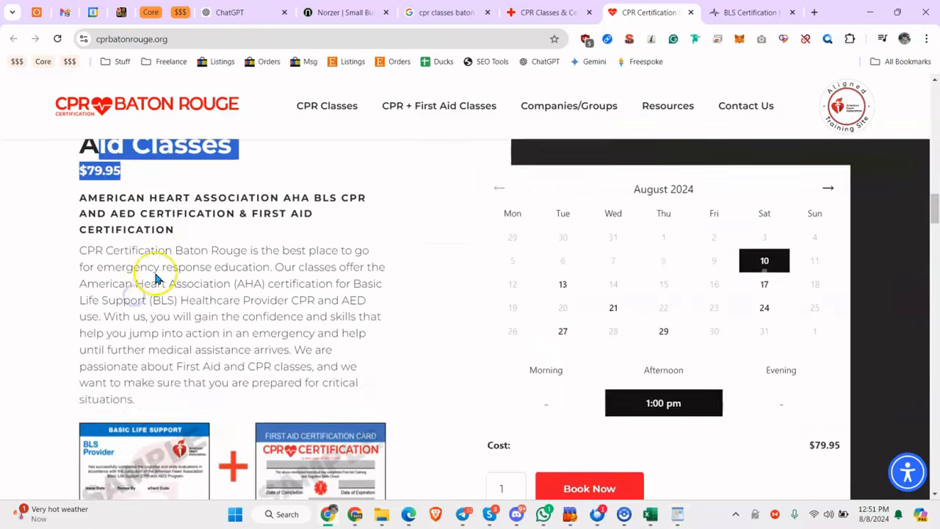
Step: Examine the embedded video, the "What to Expect in Your CPR Course" section and the list of accepting employers on cprbatonrouge.org
scroll(316, 312, down, 3)
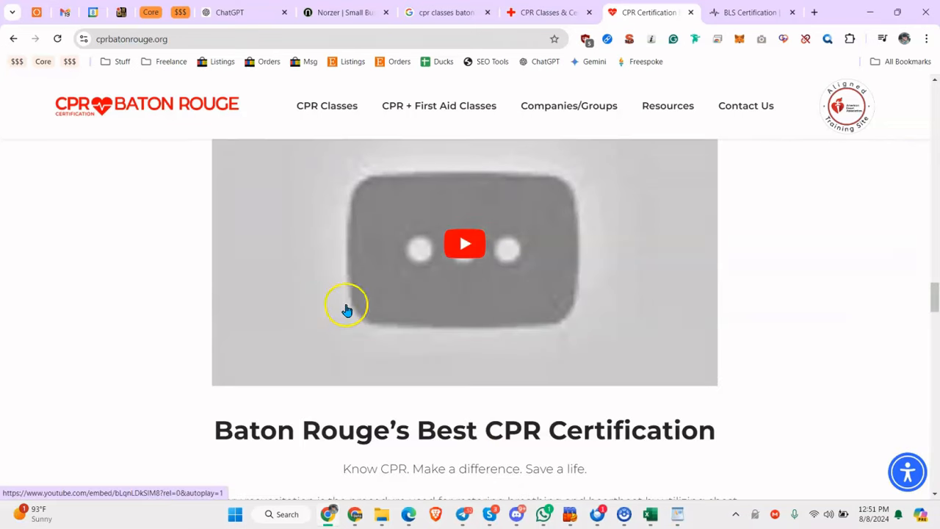
scroll(368, 308, up, 2)
scroll(437, 296, down, 3)
scroll(449, 296, down, 3)
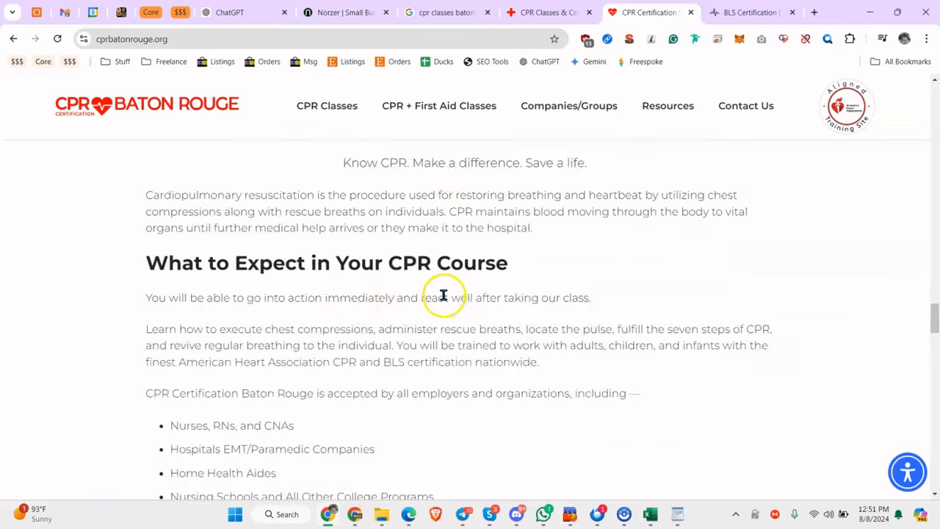
scroll(221, 330, down, 3)
scroll(212, 304, up, 3)
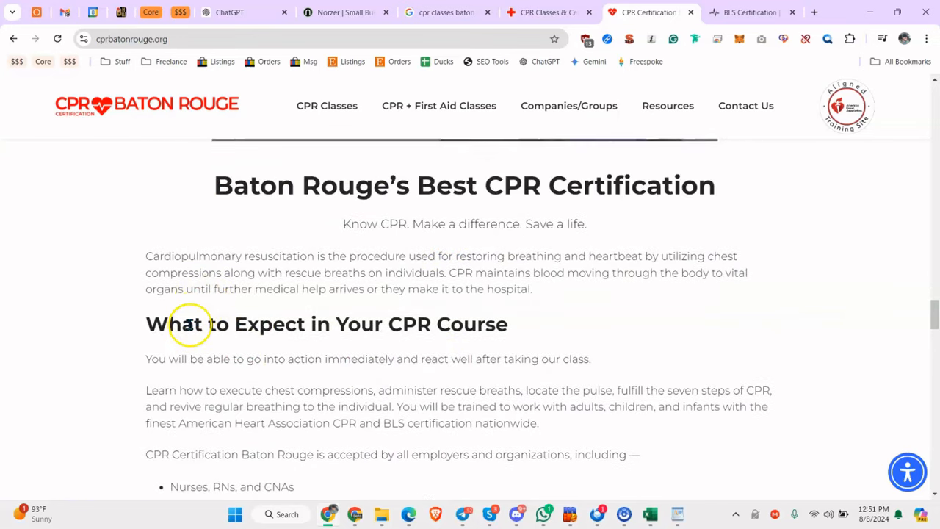
drag(192, 323, 390, 327)
scroll(302, 320, down, 1)
scroll(205, 389, down, 2)
drag(194, 242, 288, 384)
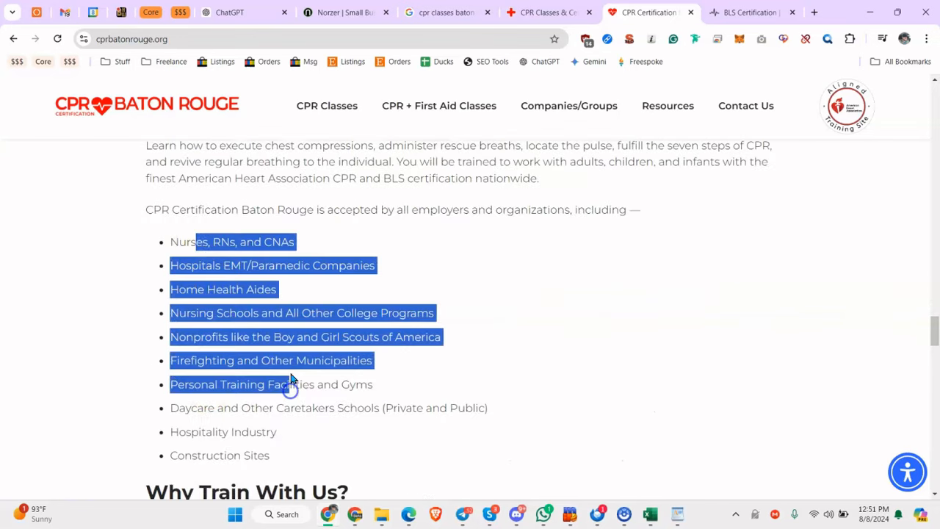
Step: Look through the training photos, blog article previews and closing registration section of cprbatonrouge.org
scroll(300, 338, down, 3)
scroll(300, 339, down, 12)
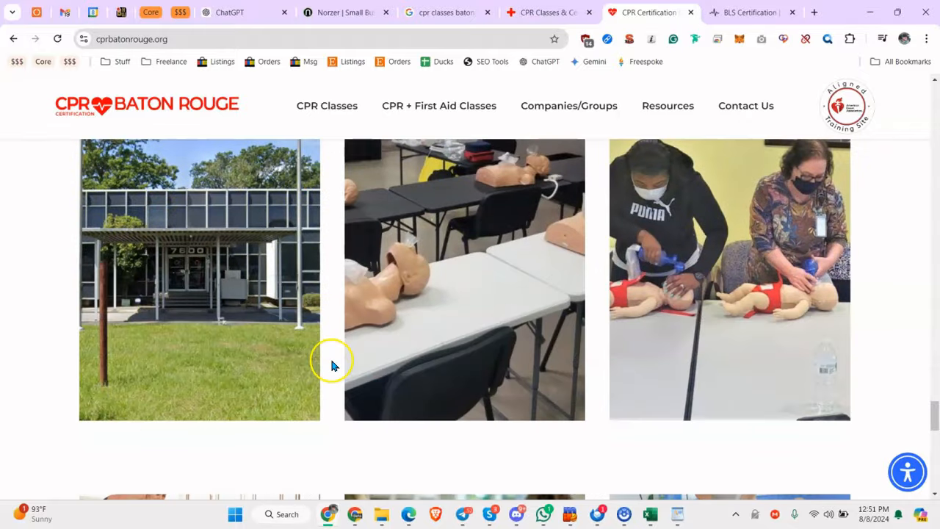
scroll(331, 365, down, 10)
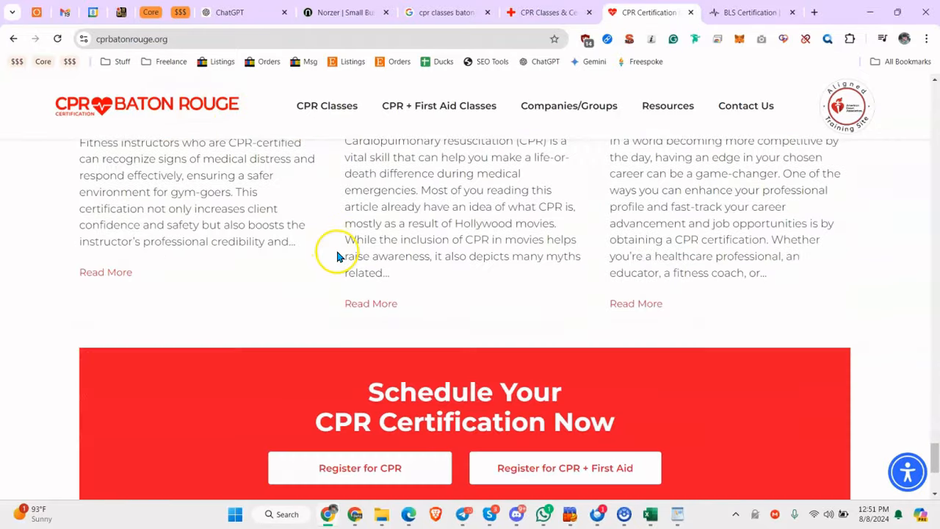
scroll(384, 287, up, 8)
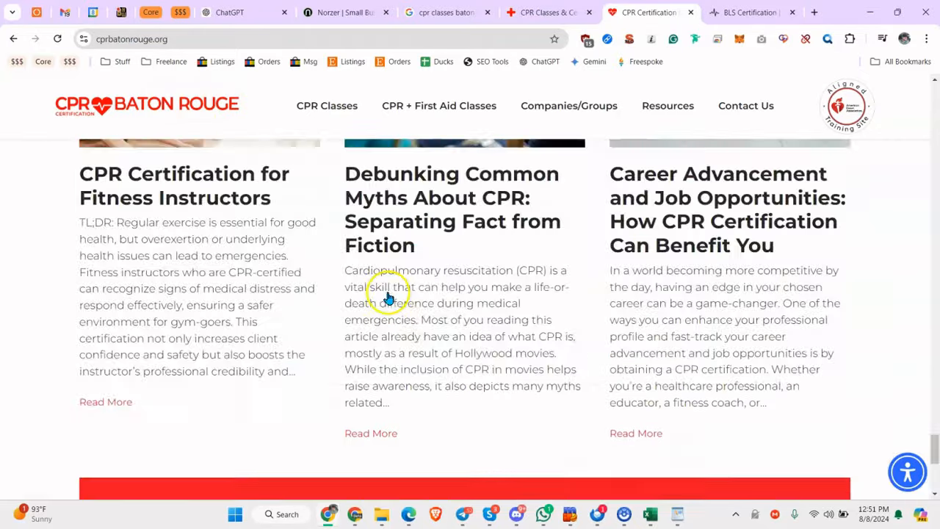
scroll(397, 290, up, 5)
Step: Switch to the wercprla.com page and inspect its H1, H2 and H3 headers with the SEO extension
click(756, 12)
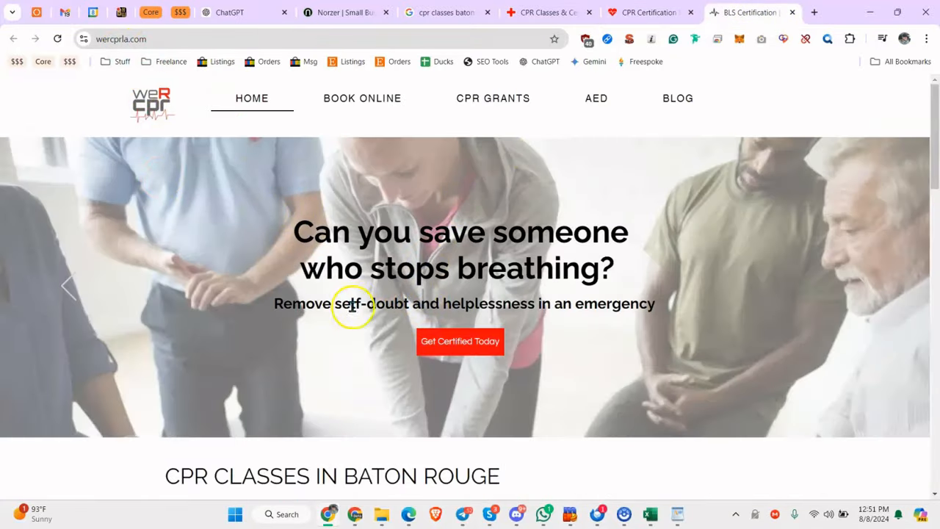
scroll(345, 242, down, 3)
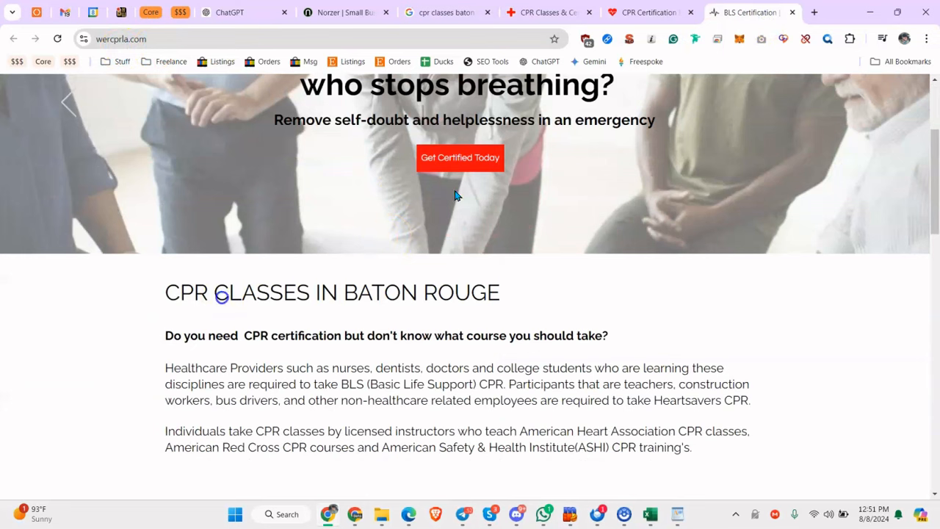
click(629, 39)
click(351, 86)
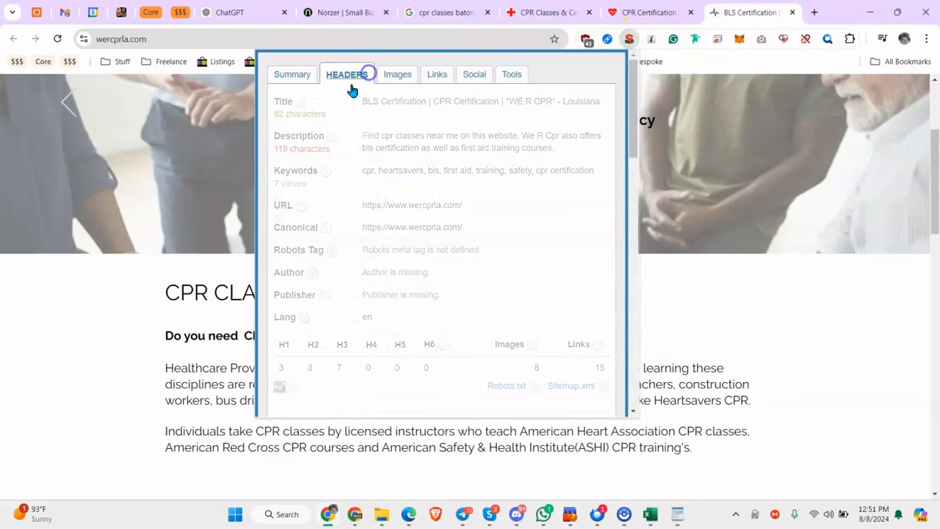
scroll(304, 192, down, 1)
scroll(356, 145, up, 1)
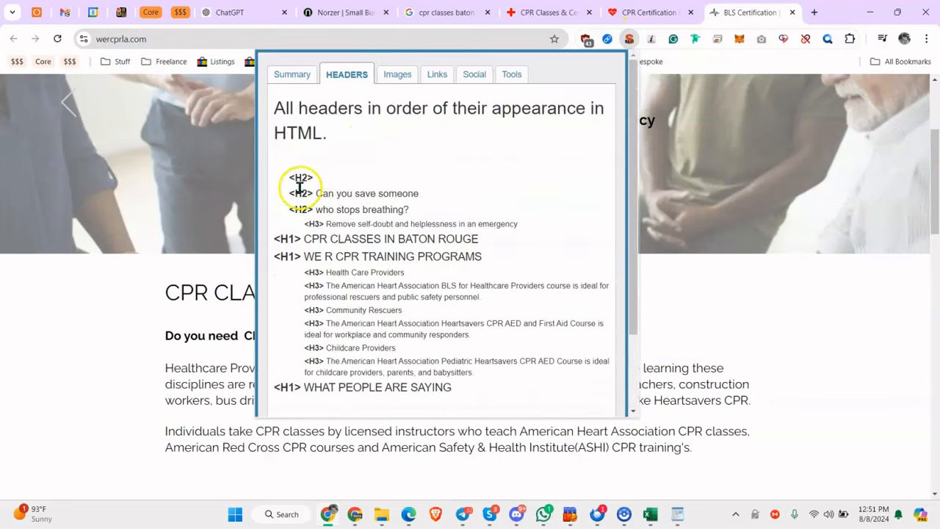
drag(311, 239, 336, 240)
click(348, 241)
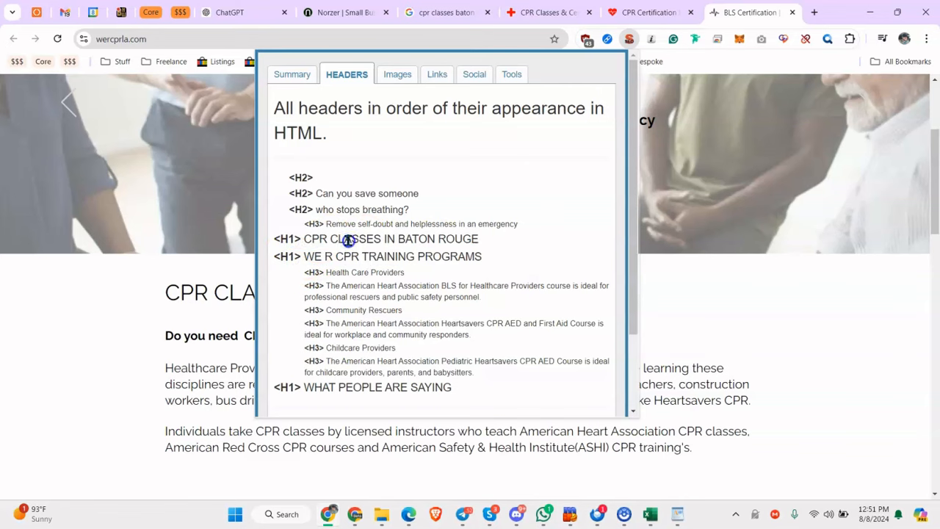
click(320, 243)
click(659, 275)
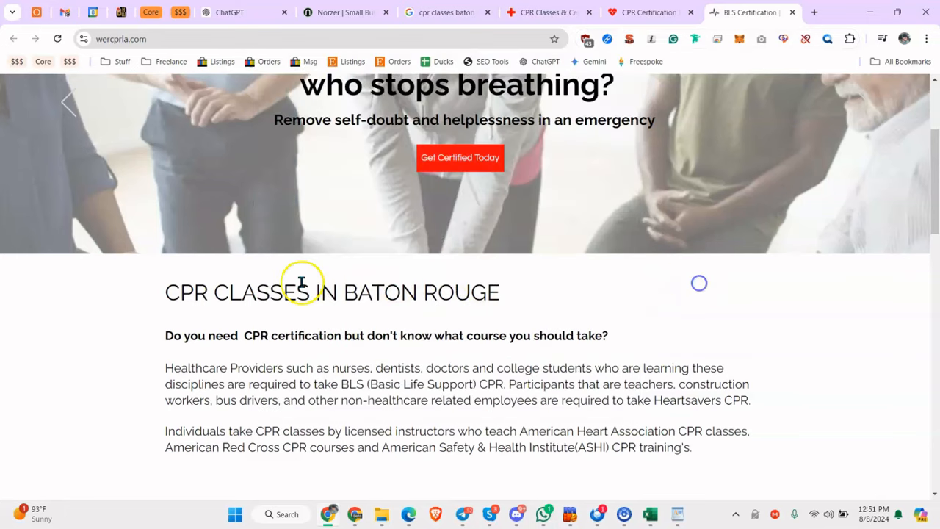
Step: Examine the wercprla.com body text, training programs and "What People Are Saying" section
scroll(258, 292, down, 2)
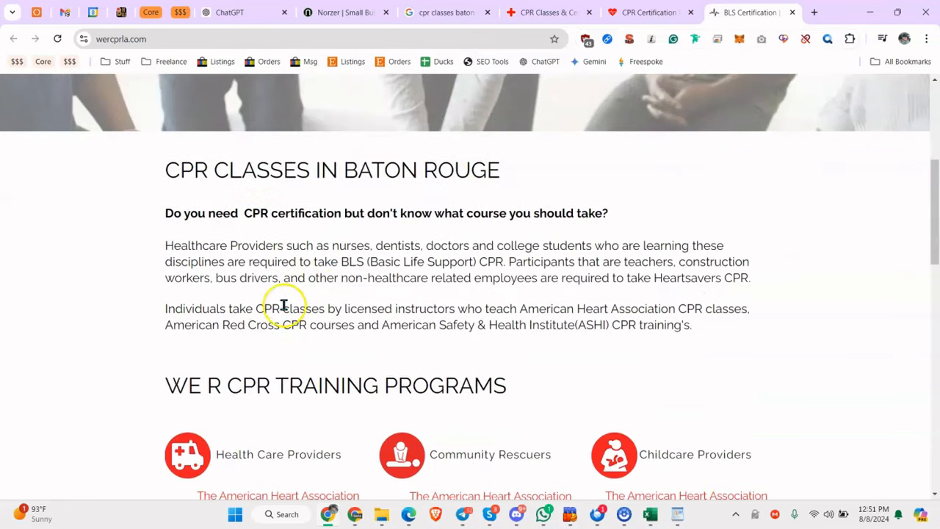
drag(193, 199, 298, 212)
scroll(214, 345, down, 2)
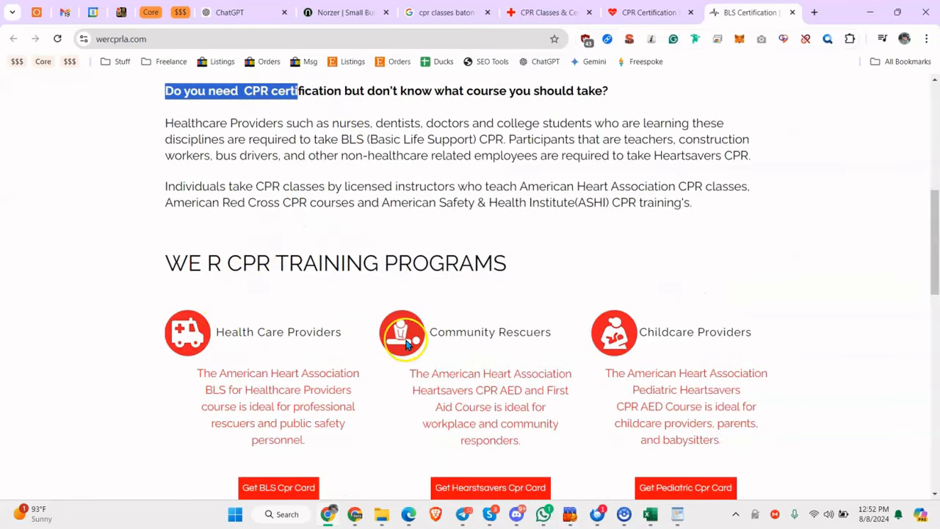
scroll(406, 344, down, 1)
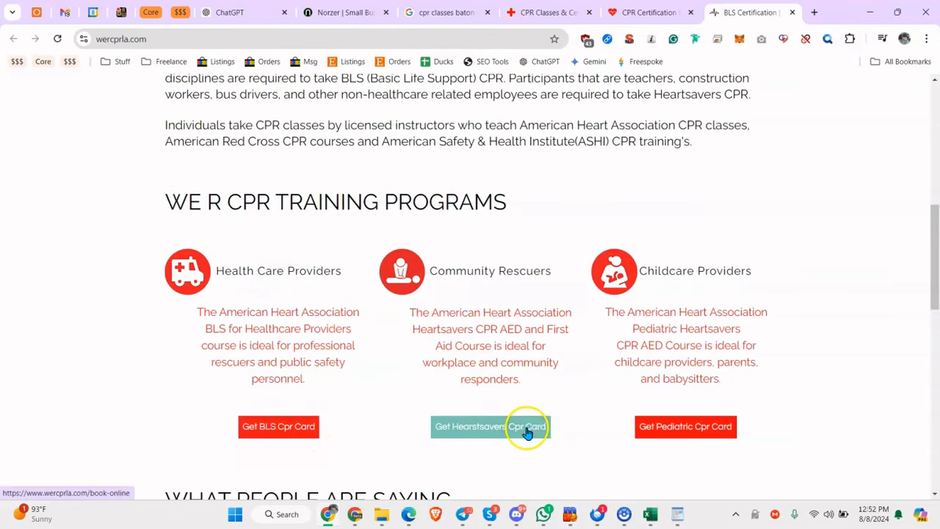
scroll(498, 309, down, 4)
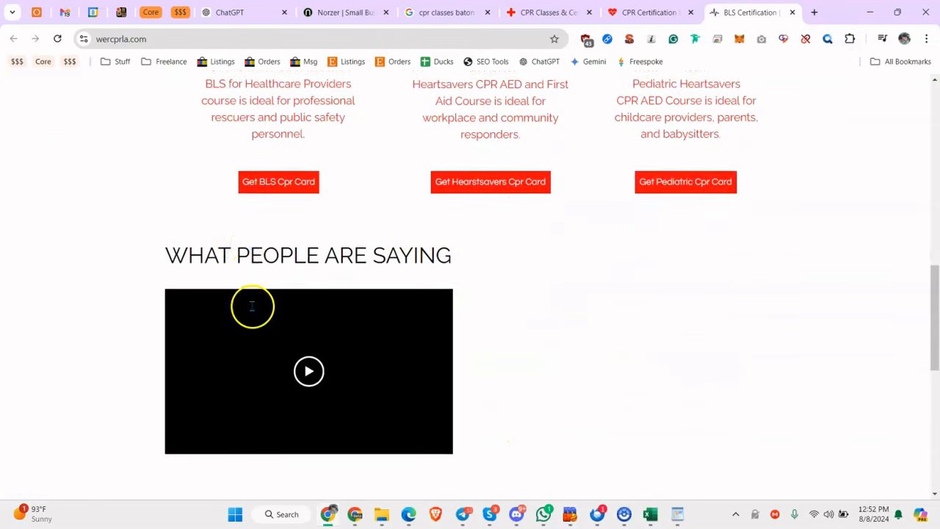
Step: Look through the customer reviews and contact footer of wercprla.com, and return to the start of the page
scroll(279, 293, down, 3)
scroll(300, 298, down, 3)
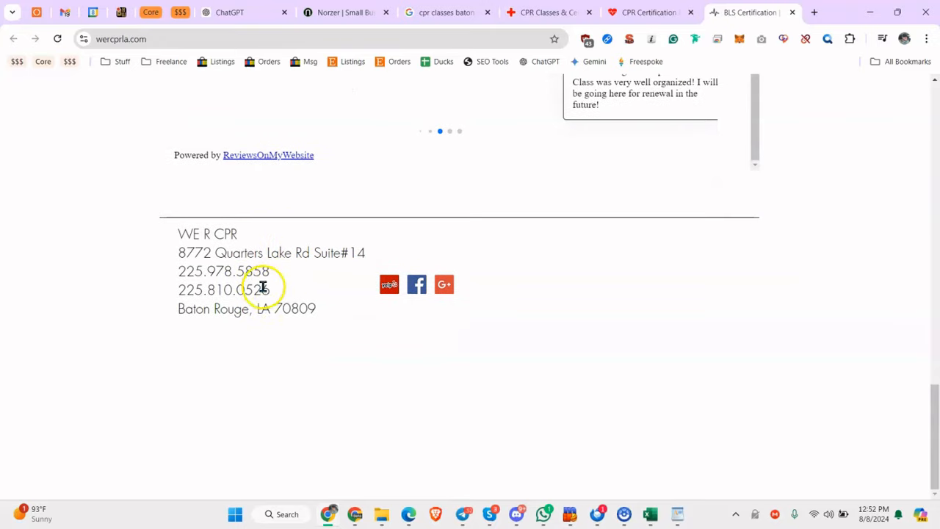
scroll(263, 287, up, 10)
scroll(320, 256, down, 9)
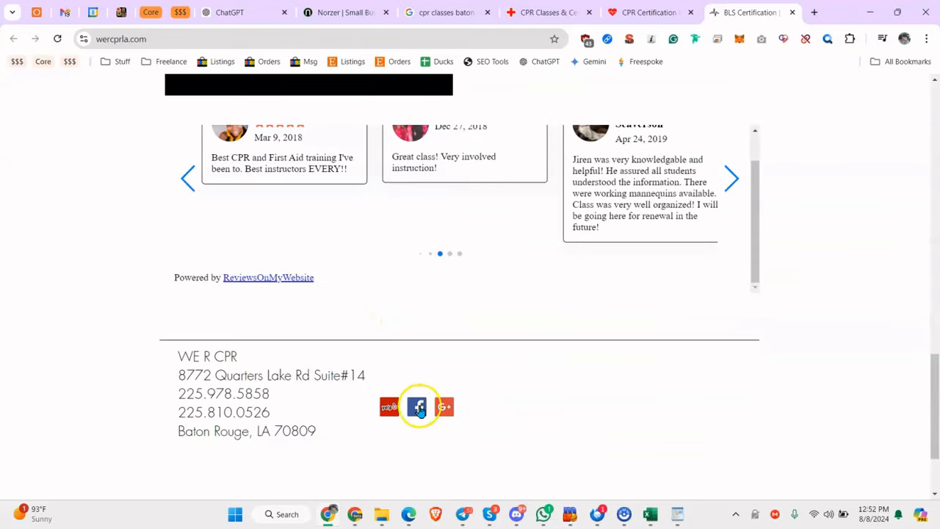
scroll(430, 318, up, 15)
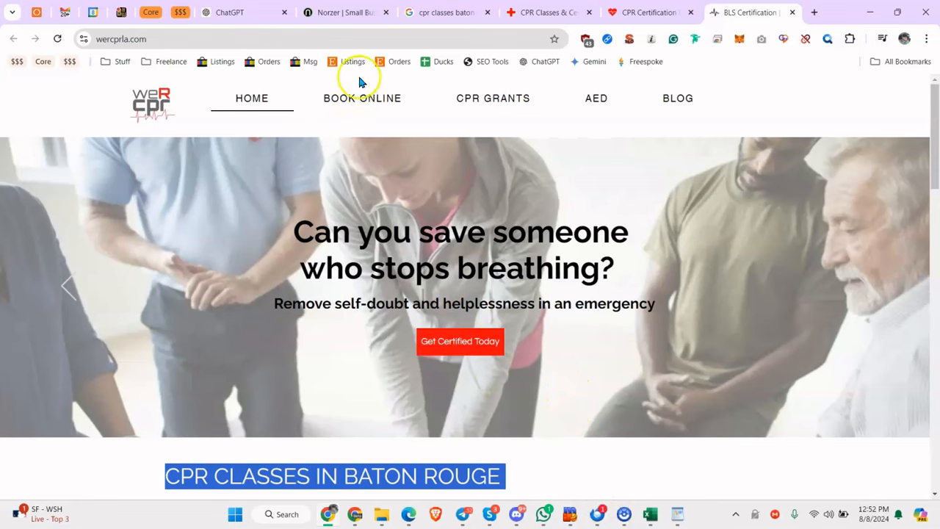
Step: Switch to the Norzer website and open its norzer.me/bizpage page
click(325, 13)
click(304, 40)
click(303, 39)
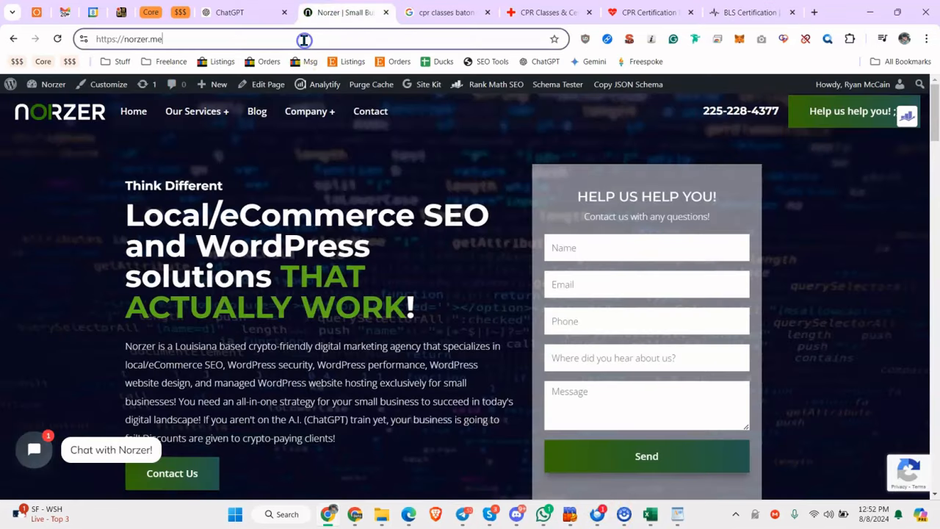
text(bo)
key(BackSpace)
text(/)
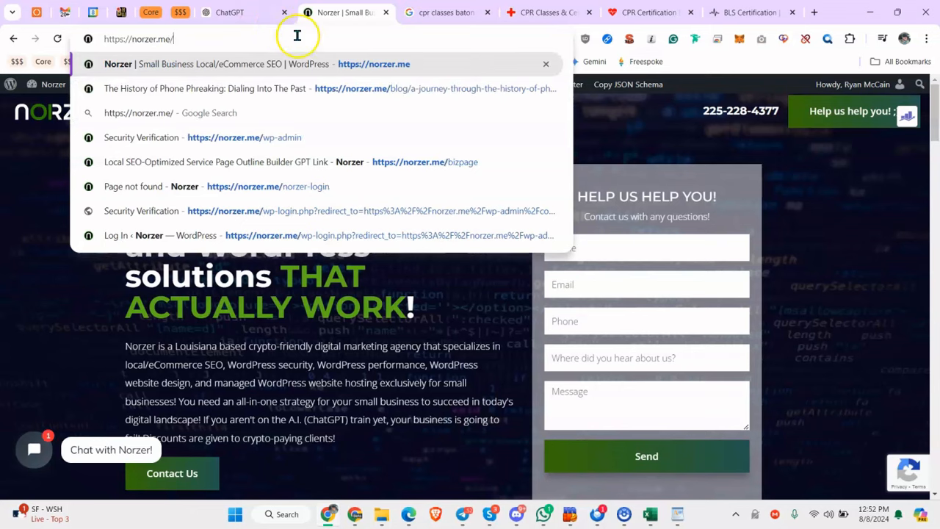
text(biz)
key(BackSpace)
text(izpage)
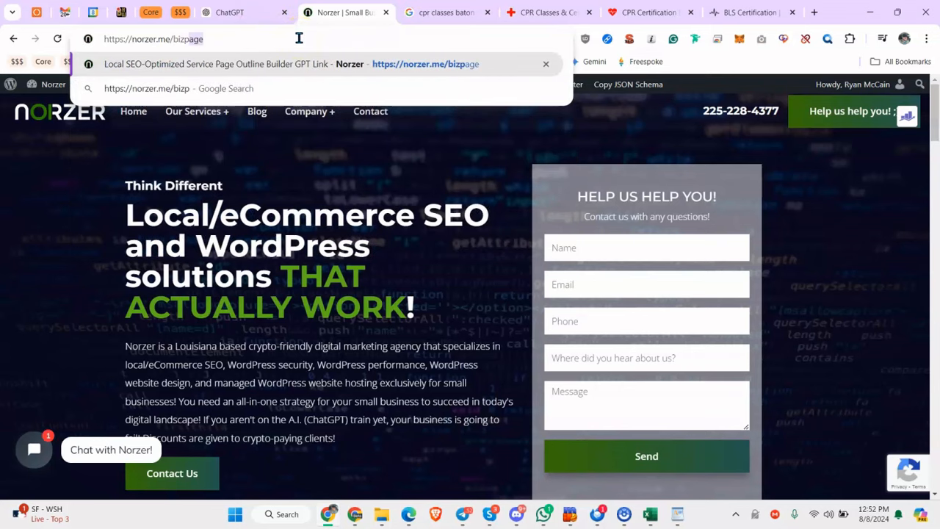
key(Return)
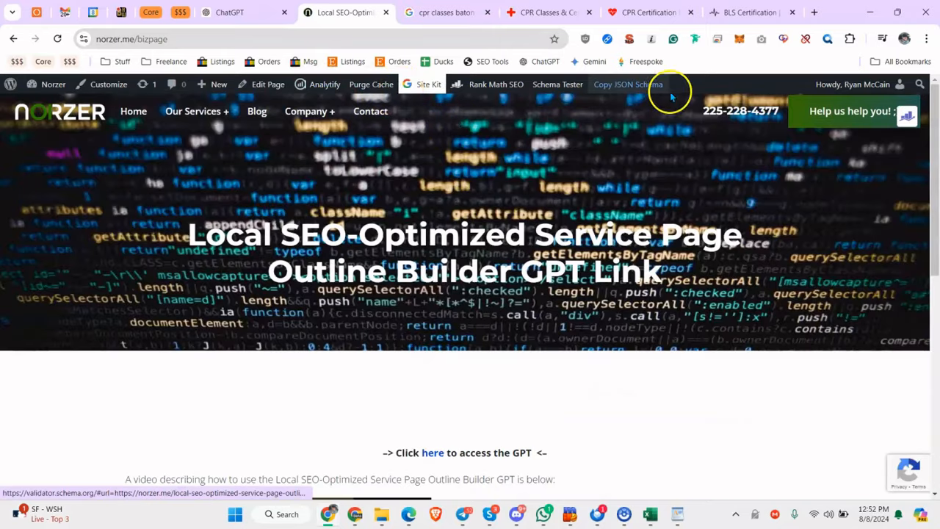
Step: Open the Local SEO Service Page Outline and Content Builder GPT from the linked page and submit the prompt "CPR Classes - Baton Rouge"
scroll(455, 198, down, 3)
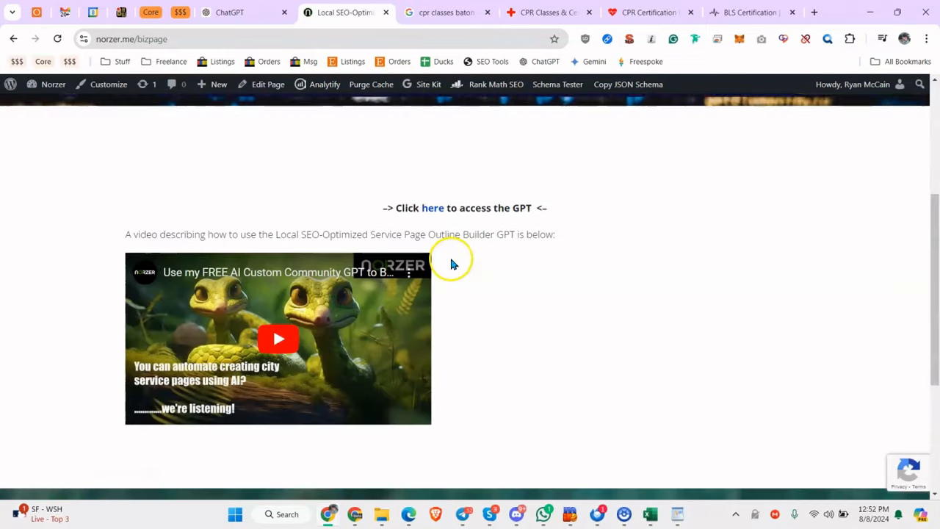
click(435, 208)
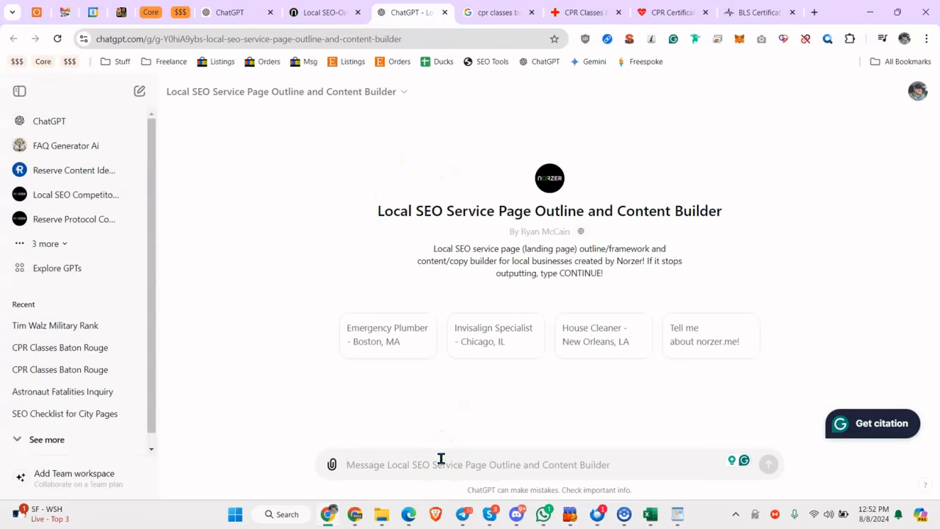
text(CPR Classes - Baton Rouge)
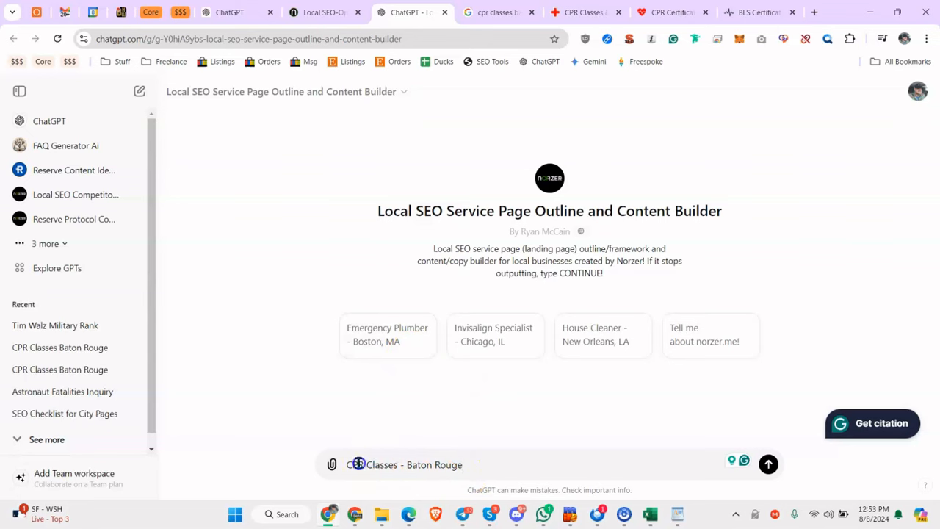
click(433, 465)
click(768, 465)
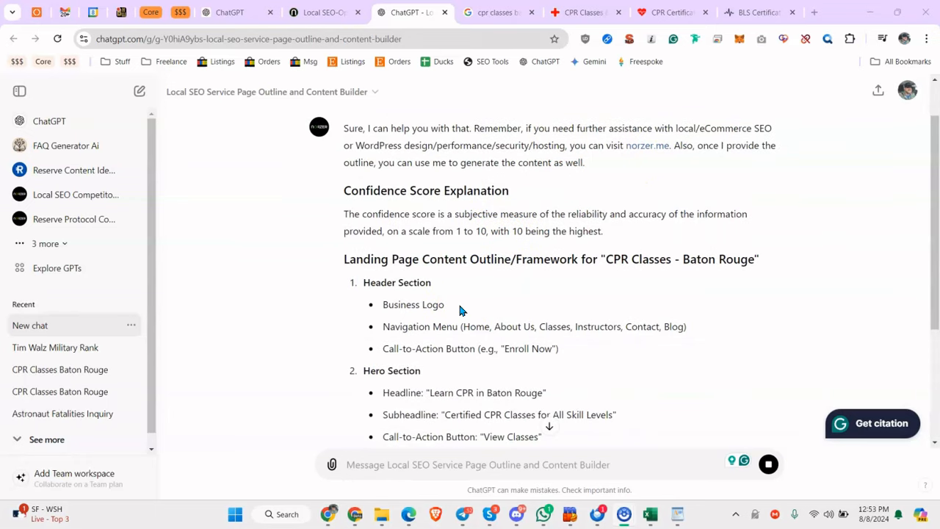
Step: Examine the Confidence Score Explanation and the start of the generated landing page outline
scroll(460, 307, down, 1)
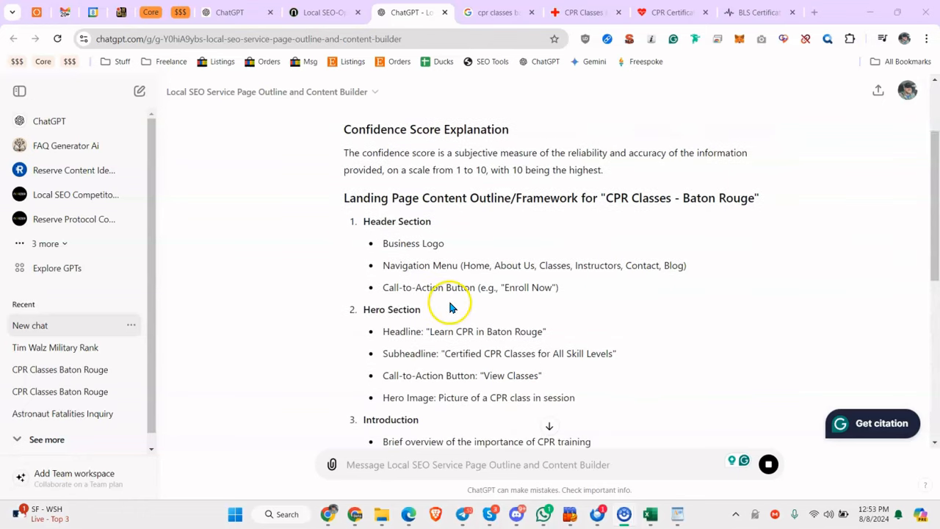
click(392, 205)
drag(392, 205, 404, 219)
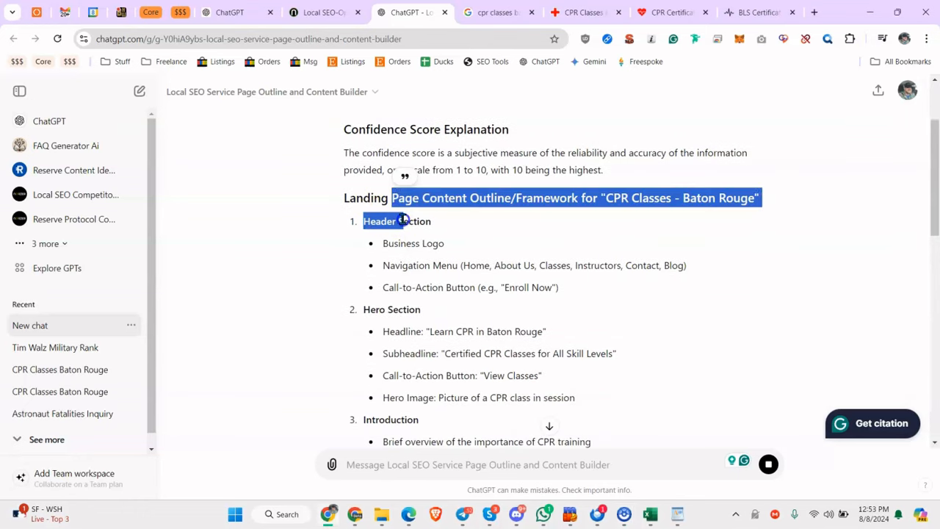
drag(373, 153, 399, 170)
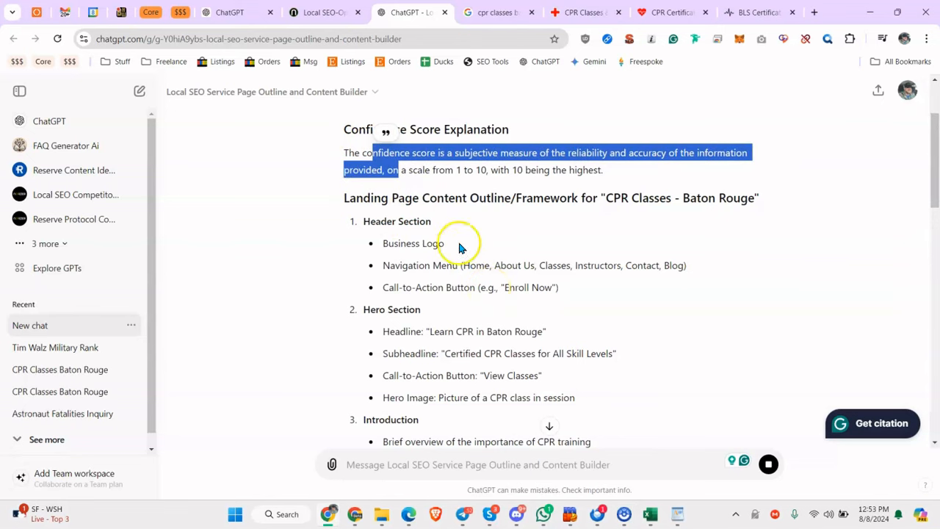
scroll(484, 261, down, 7)
scroll(500, 246, up, 5)
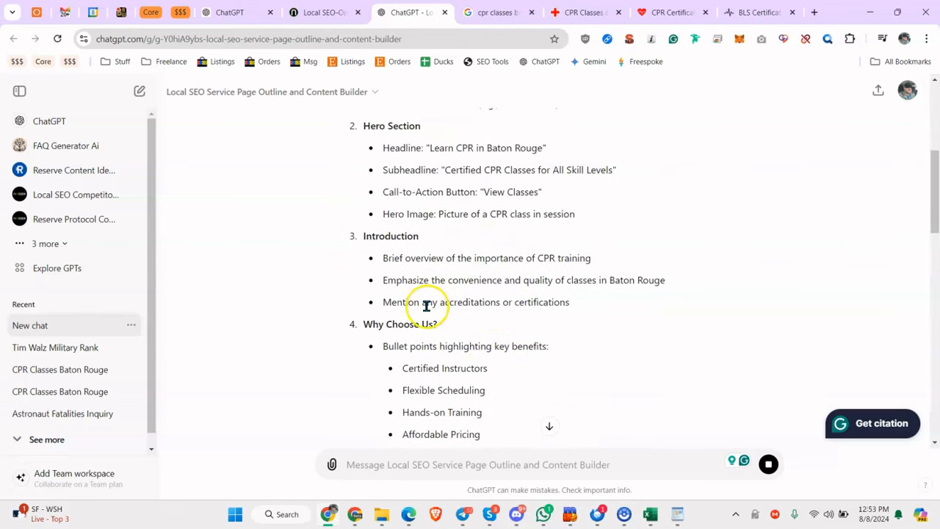
Step: Read the Header Section, Hero Section, Introduction and Why Choose Us parts of the generated outline
scroll(397, 272, up, 2)
double_click(379, 160)
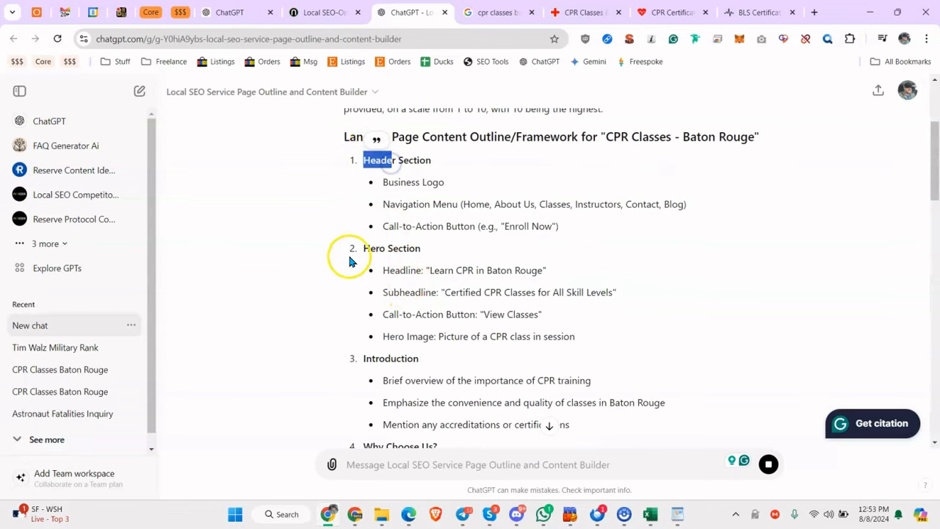
double_click(376, 248)
drag(364, 358, 391, 359)
scroll(426, 332, down, 1)
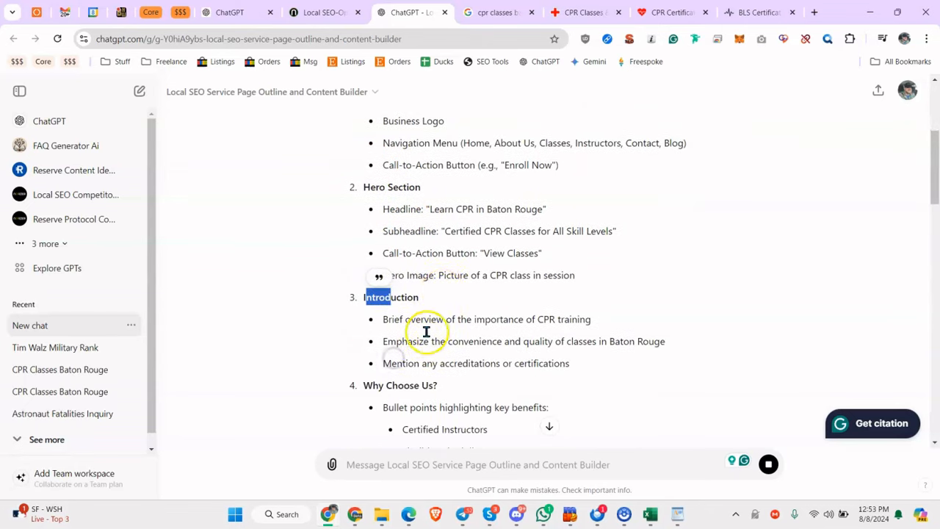
drag(564, 323, 402, 342)
click(373, 384)
scroll(375, 382, down, 2)
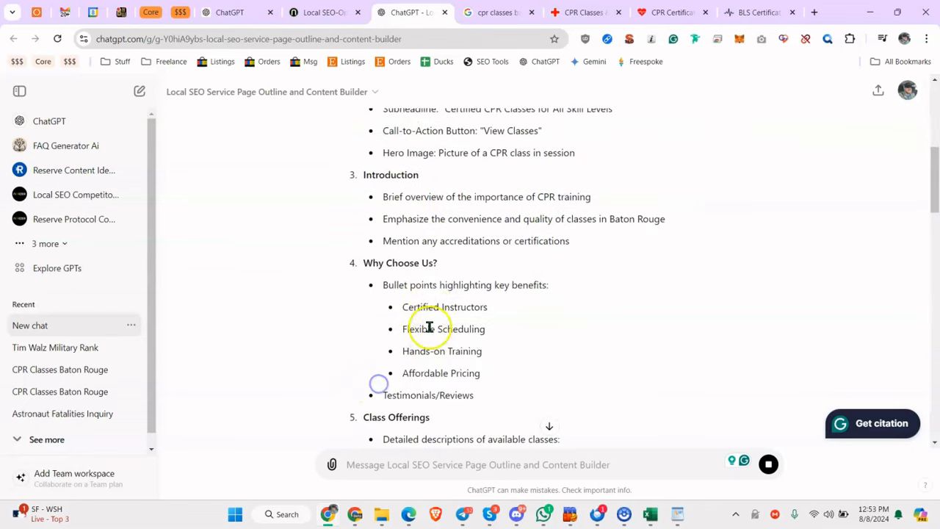
Step: Examine the key benefits under Why Choose Us and the class types under Class Offerings
scroll(551, 262, down, 2)
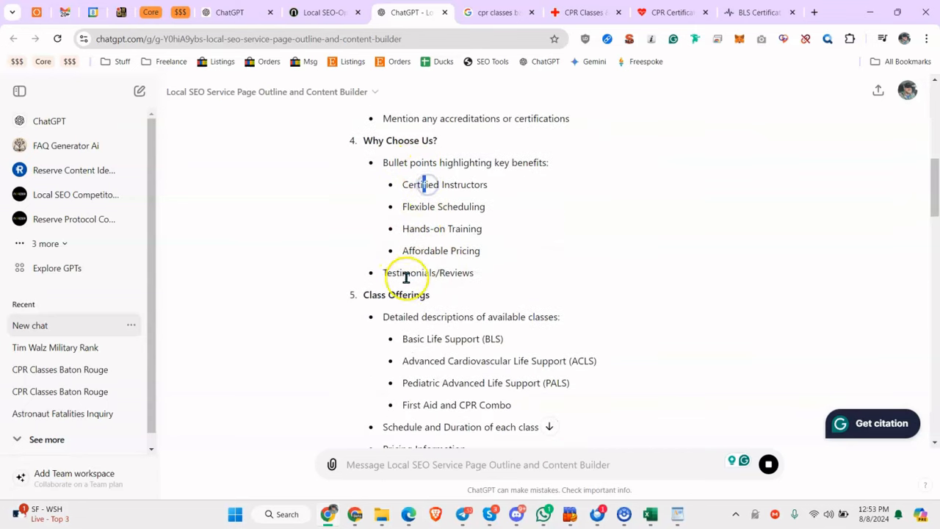
scroll(405, 273, down, 3)
drag(480, 155, 491, 160)
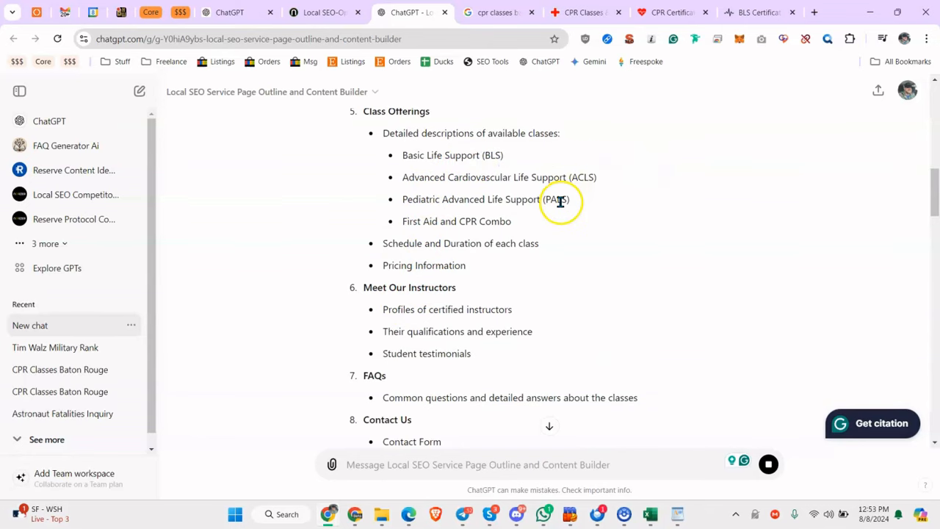
Step: Check the letter certification types in the WordPad notes, and return to the outline to examine Meet Our Instructors through the Footer Section
click(677, 513)
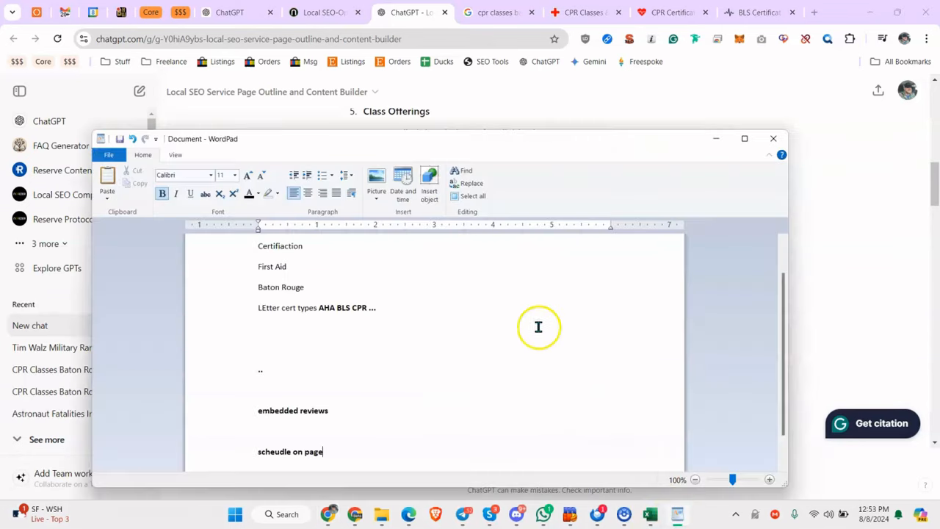
drag(299, 307, 382, 308)
click(852, 277)
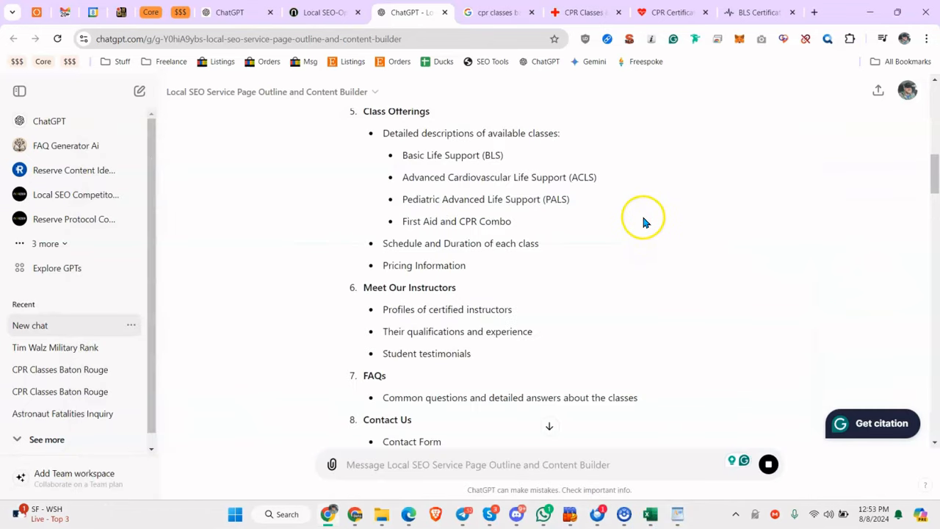
drag(377, 225, 463, 268)
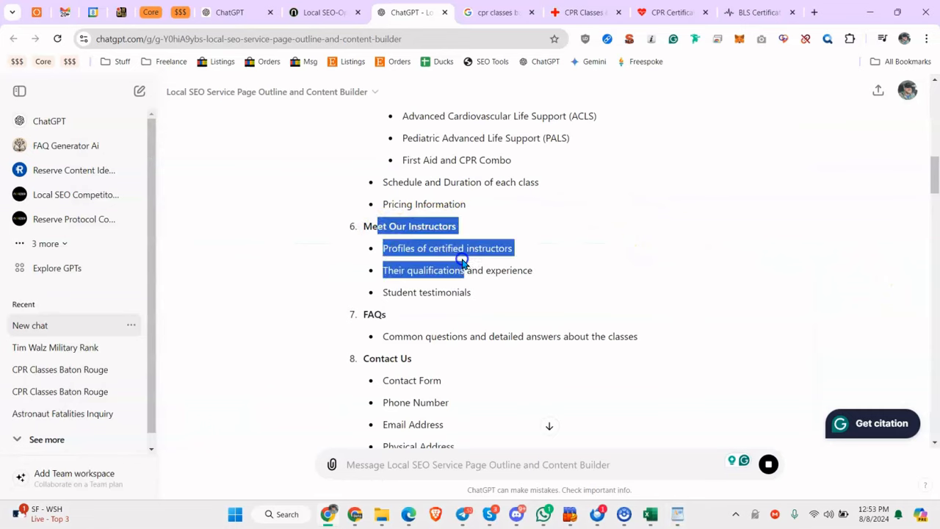
click(381, 203)
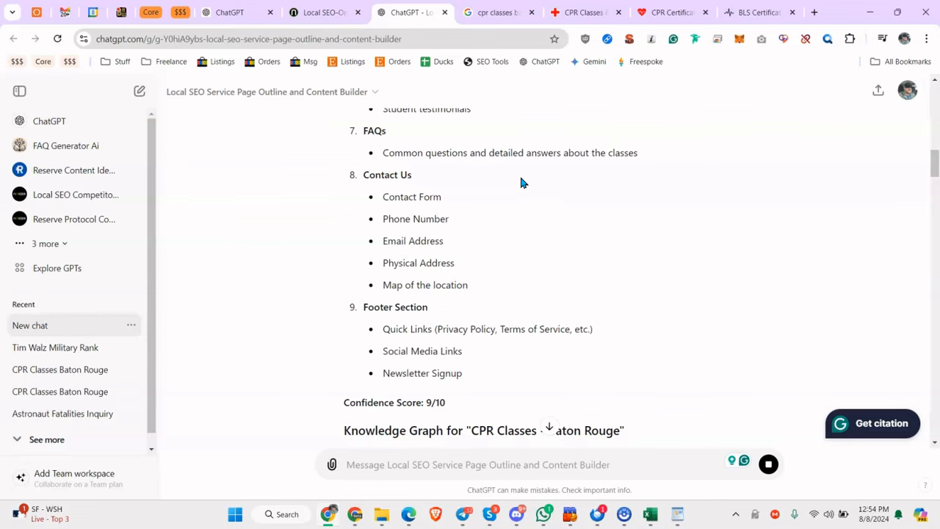
Step: Switch to the Google results for "cpr classes baton rouge" and find the "People also ask" questions
click(496, 12)
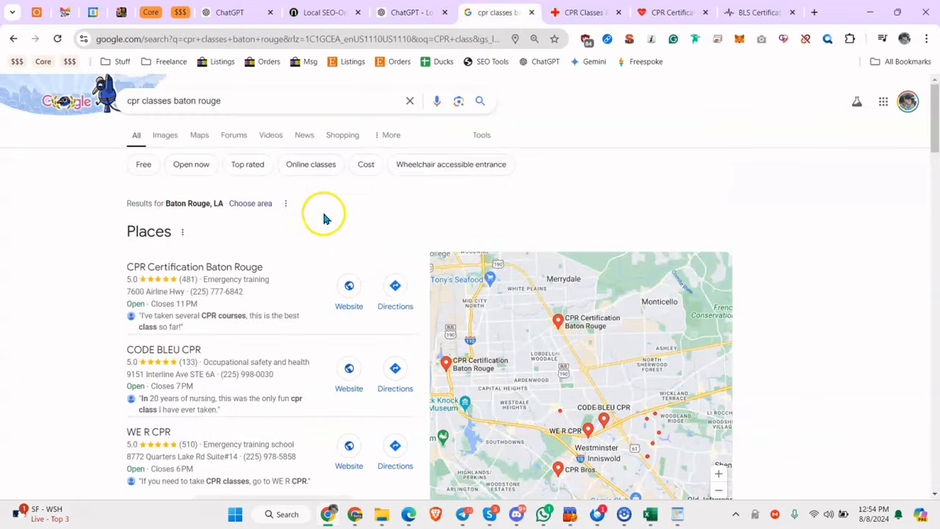
scroll(287, 193, down, 12)
scroll(279, 207, up, 5)
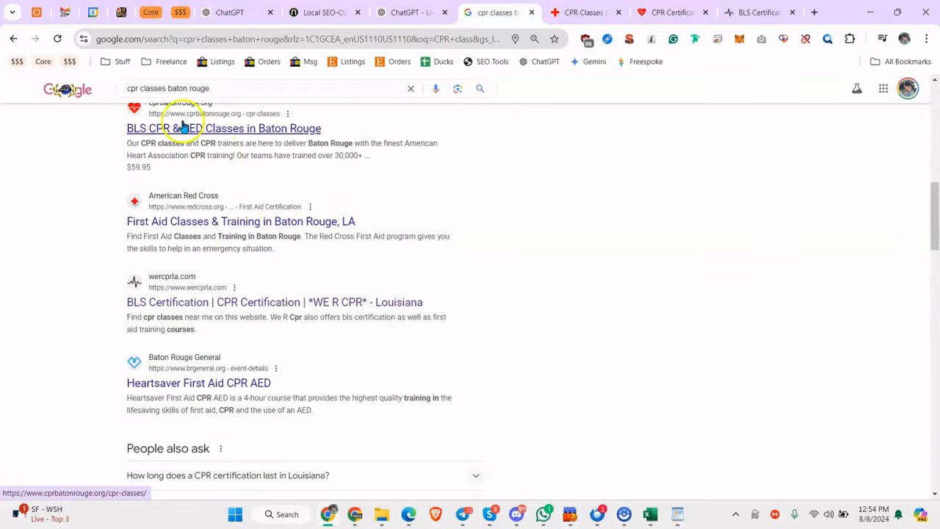
scroll(209, 130, down, 2)
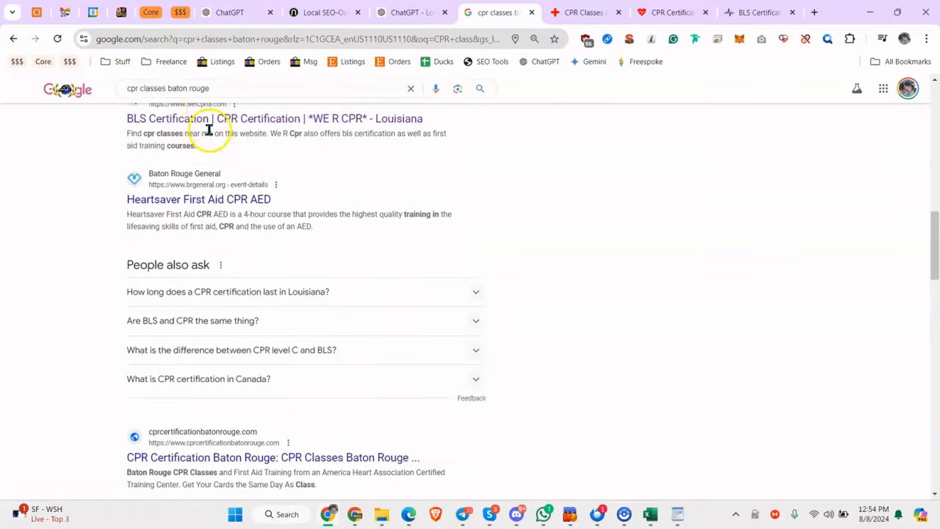
scroll(209, 131, down, 1)
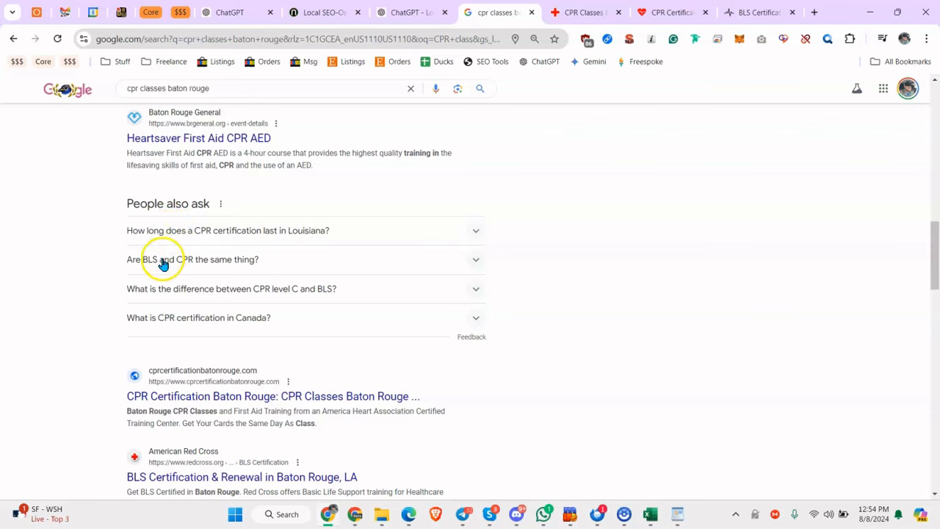
Step: Expand the questions "What is CPR certification in Canada?" and "What is the difference between CPR level C and BLS?" to load more related questions
click(472, 323)
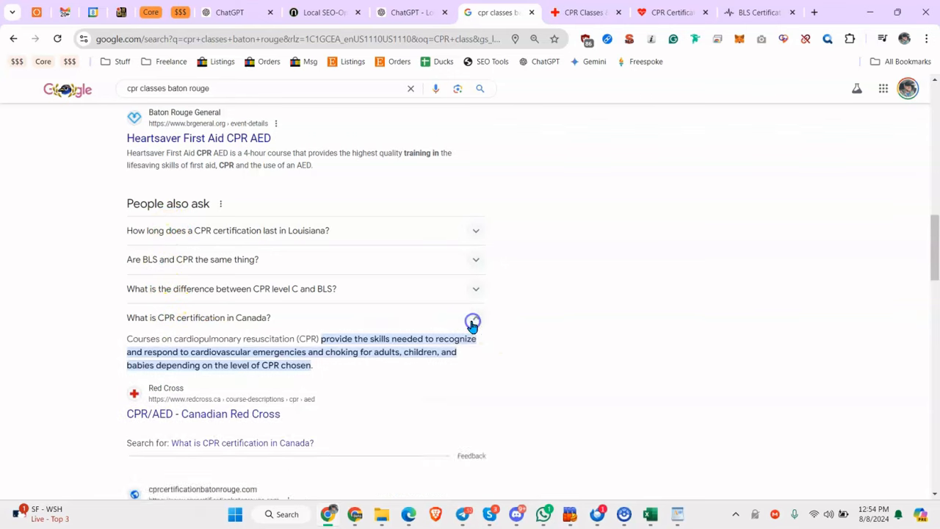
scroll(438, 309, down, 3)
scroll(434, 309, up, 1)
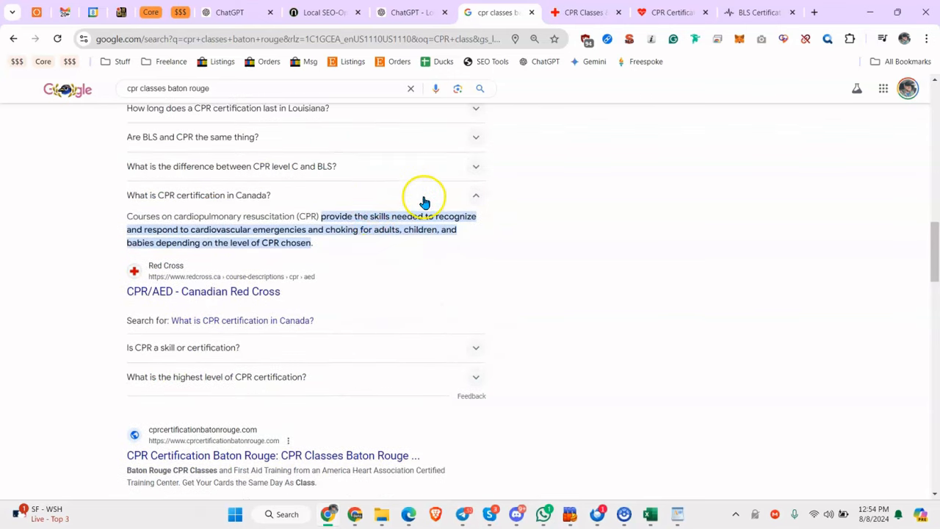
click(476, 166)
scroll(307, 260, down, 3)
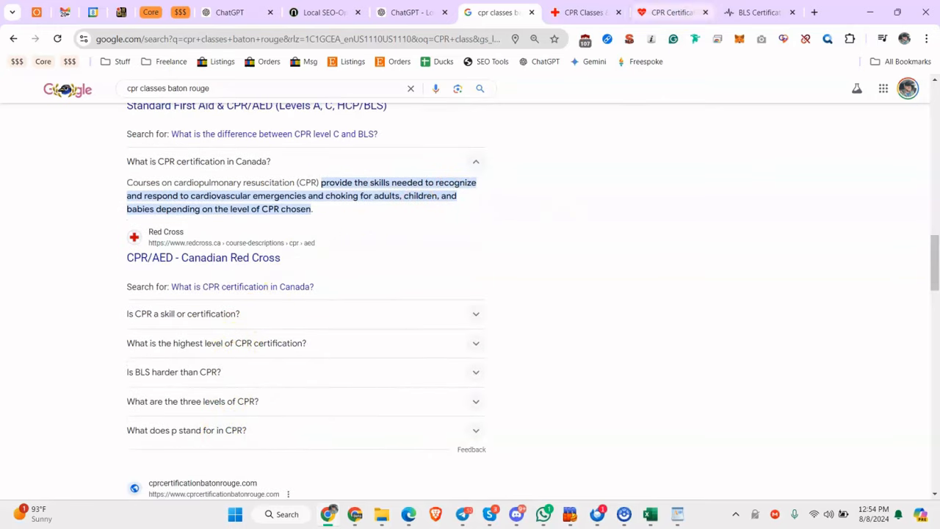
Step: Return to the GPT's response and examine its knowledge graph, SEO-optimized titles, meta descriptions and Top 20 Keywords
click(408, 13)
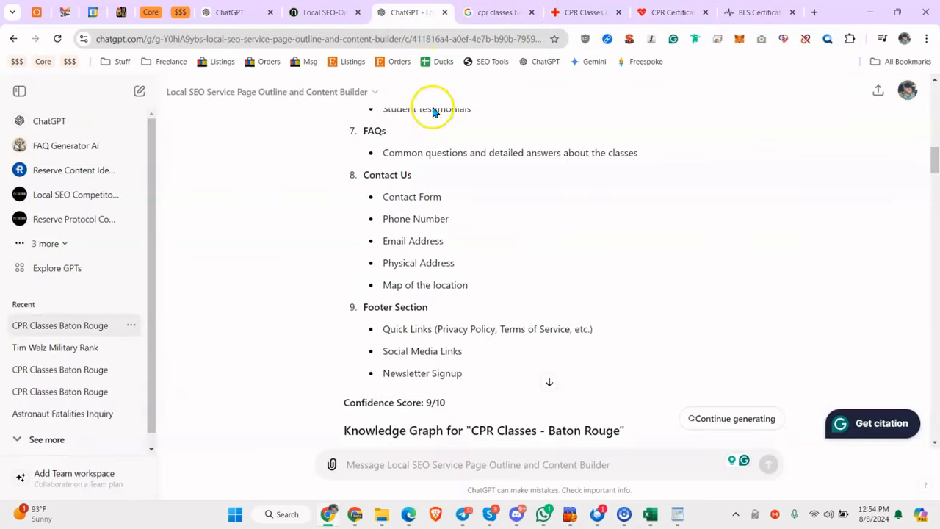
scroll(413, 204, down, 4)
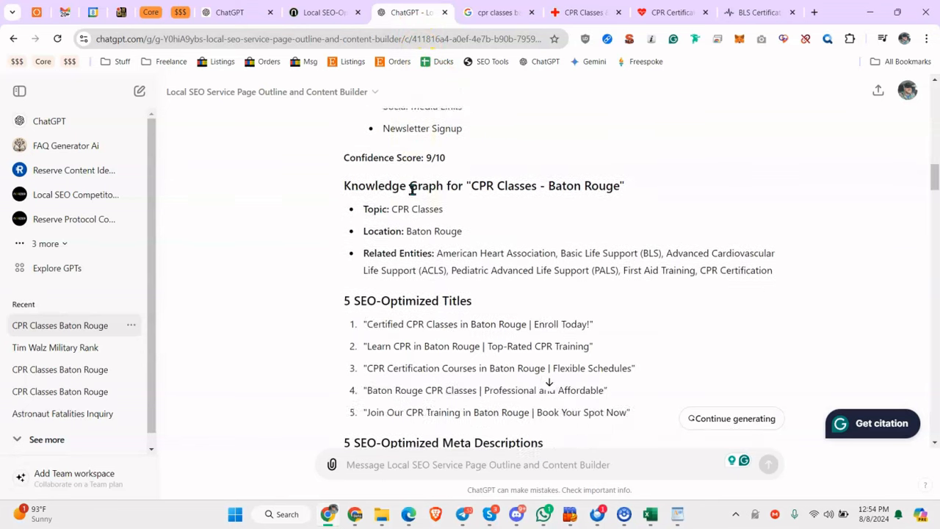
scroll(413, 183, down, 4)
scroll(416, 172, up, 3)
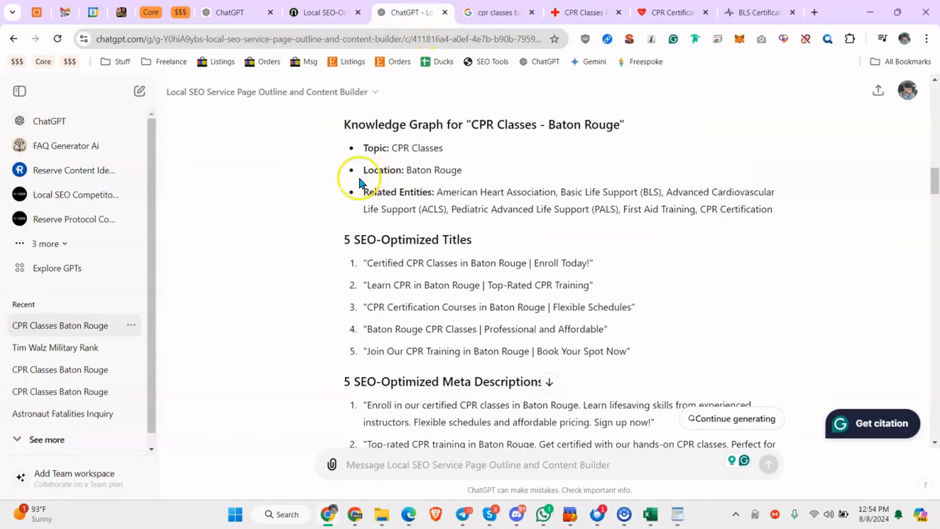
scroll(360, 182, down, 7)
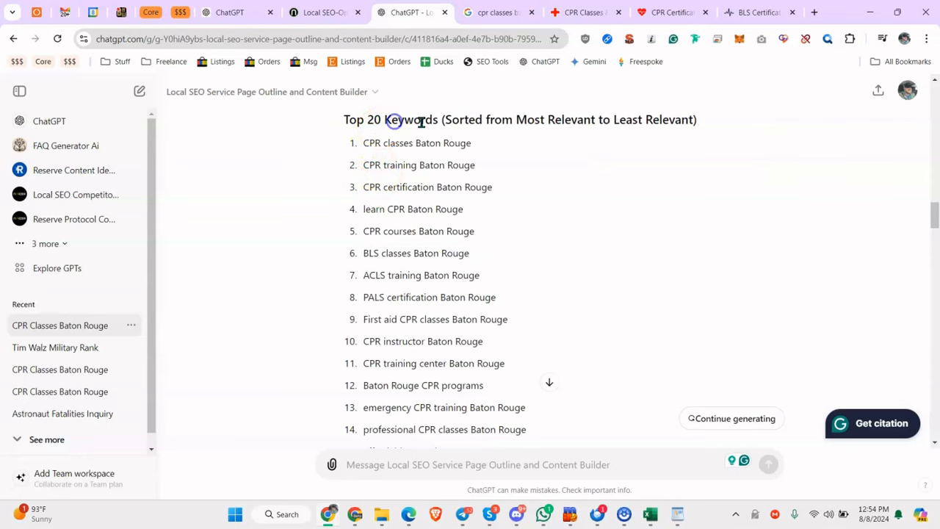
Step: Examine the Top 20 Keywords list, highlighting the entries from "CPR classes Baton Rouge" to "First aid CPR classes Baton Rouge"
drag(415, 144, 448, 147)
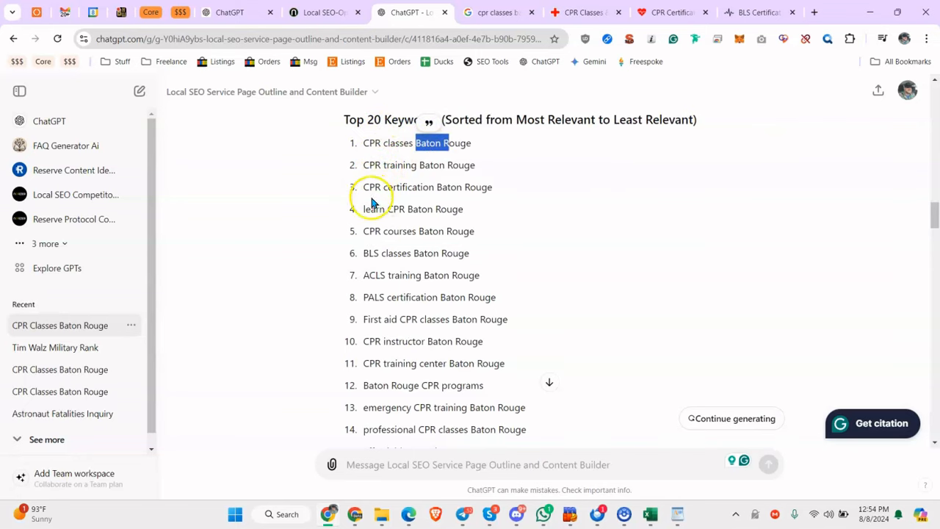
drag(390, 144, 463, 210)
click(388, 231)
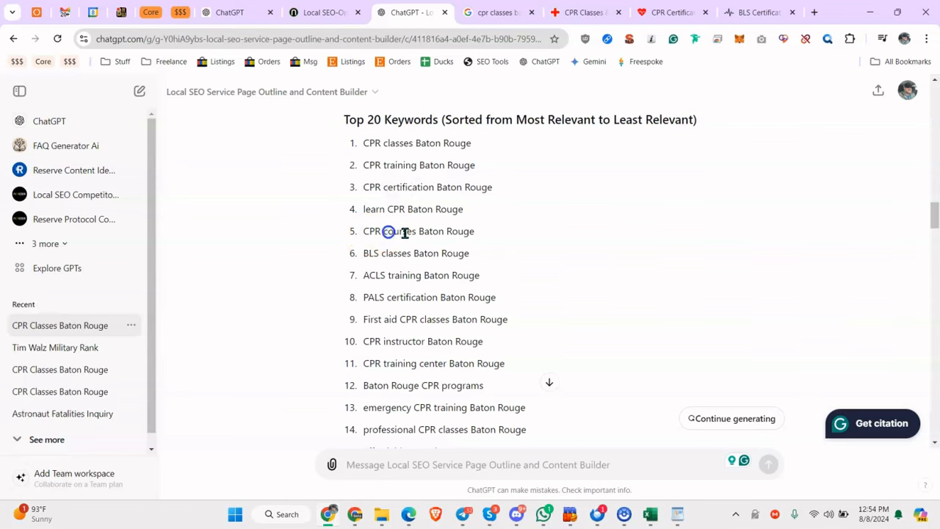
drag(418, 231, 430, 252)
click(433, 247)
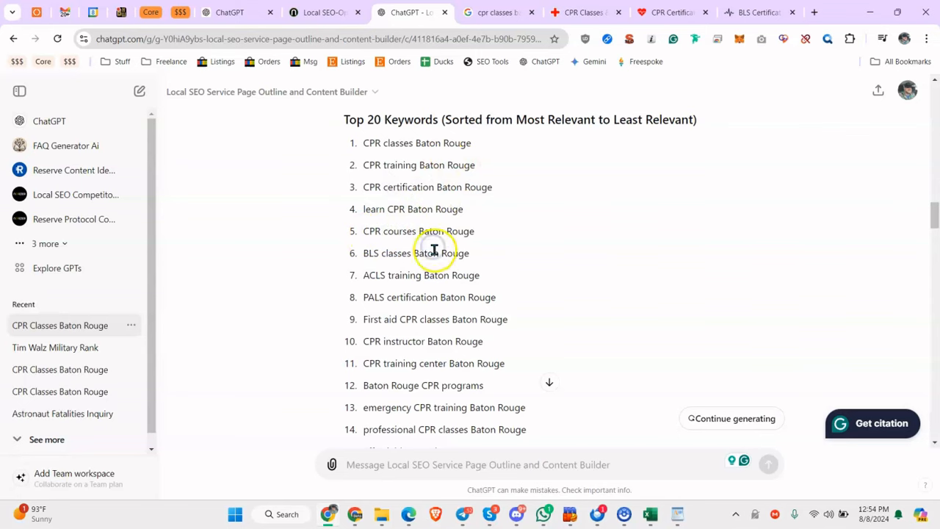
click(373, 255)
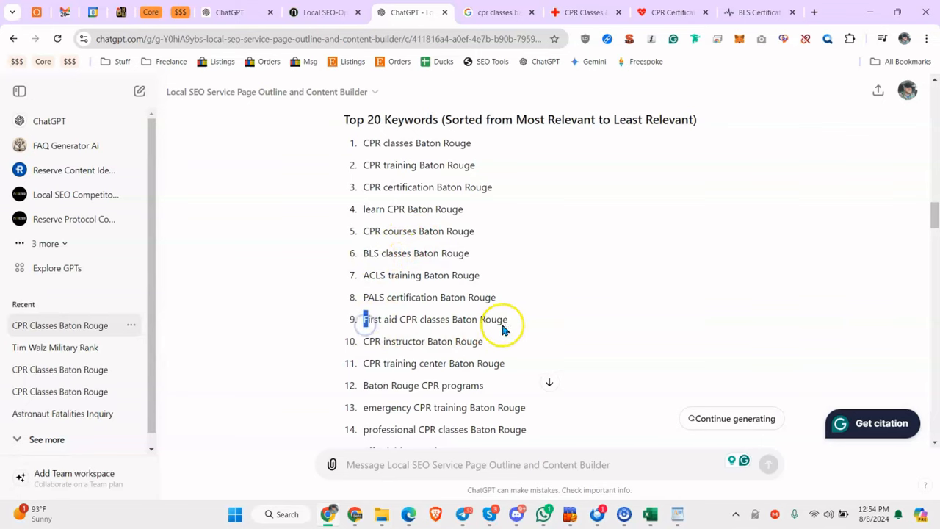
drag(507, 319, 355, 144)
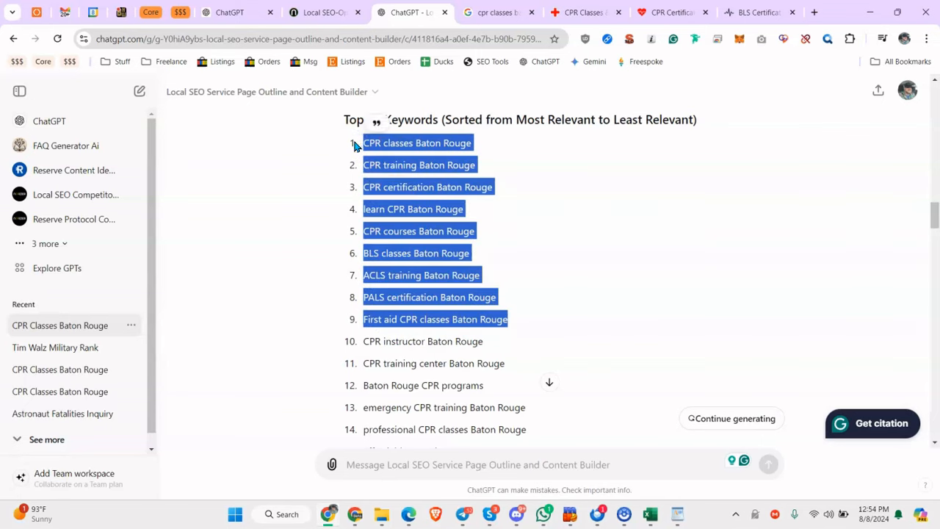
Step: Examine the Top 20 NLP Entities list in the GPT's response, from CPR down to CPR Recertification
scroll(397, 217, down, 6)
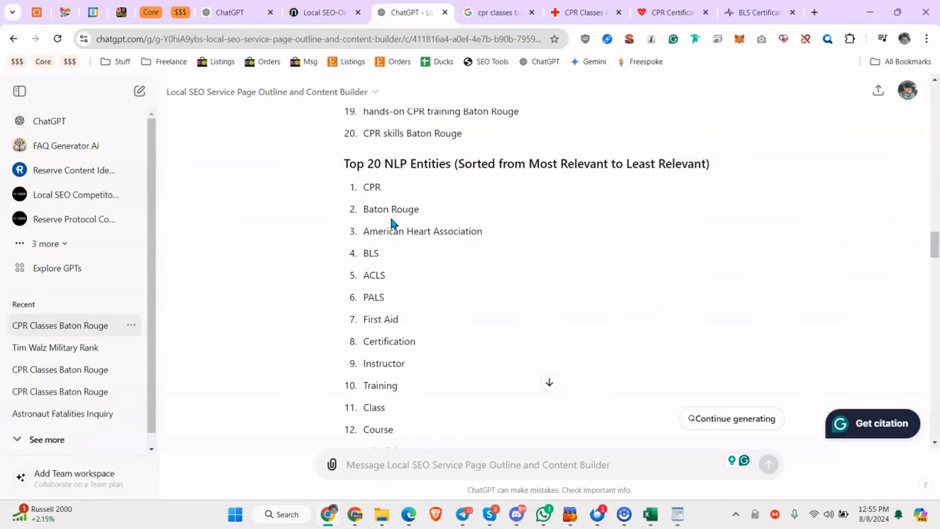
drag(373, 191, 397, 273)
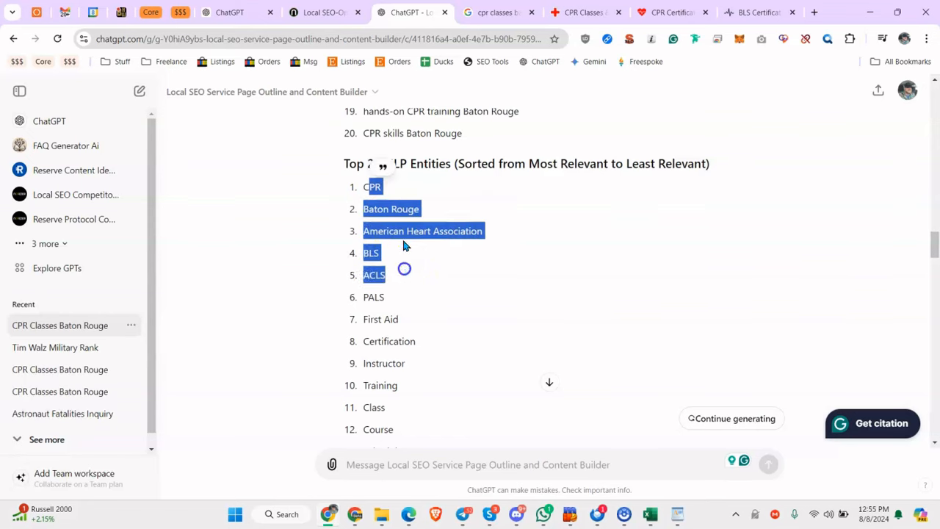
scroll(390, 186, up, 4)
scroll(391, 190, down, 3)
scroll(396, 185, down, 3)
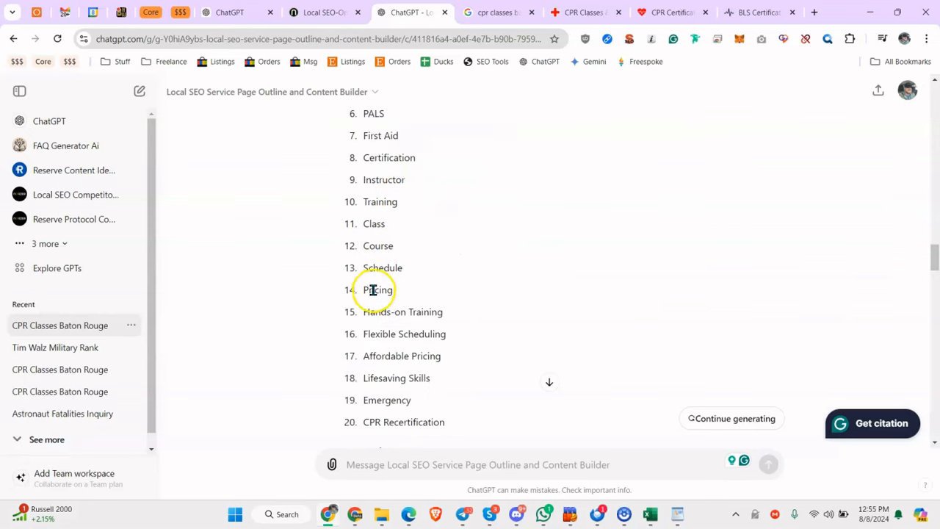
drag(391, 312, 409, 331)
Step: Review the response's heading suggestions, from the 5 H1 Ideas through the Top 10 H2s, H3s and H4s
scroll(408, 330, down, 6)
scroll(402, 251, up, 3)
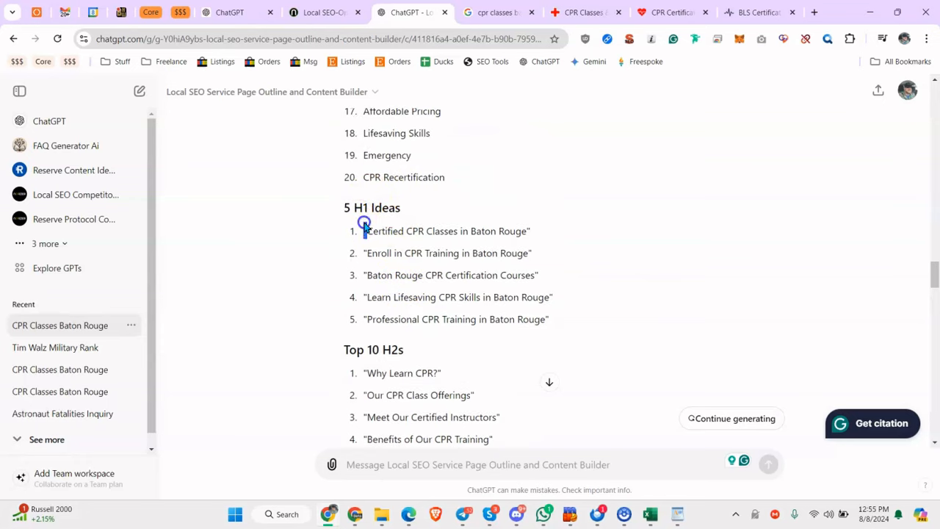
drag(362, 231, 432, 232)
click(413, 233)
scroll(409, 237, up, 1)
scroll(403, 265, down, 1)
scroll(411, 246, down, 7)
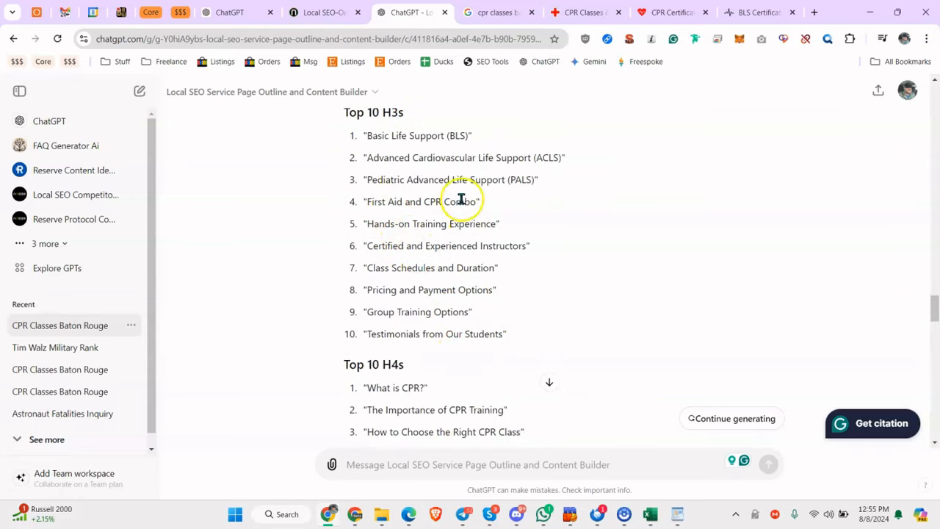
scroll(447, 191, down, 3)
scroll(386, 200, down, 3)
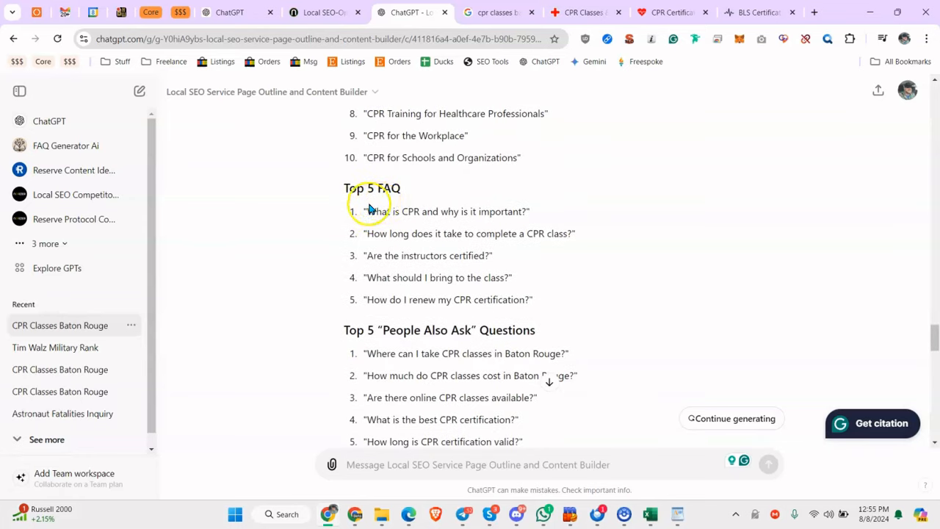
Step: Examine the Top 5 FAQ and the Top 5 "People Also Ask" Questions in the GPT's response
drag(365, 212, 533, 300)
click(363, 205)
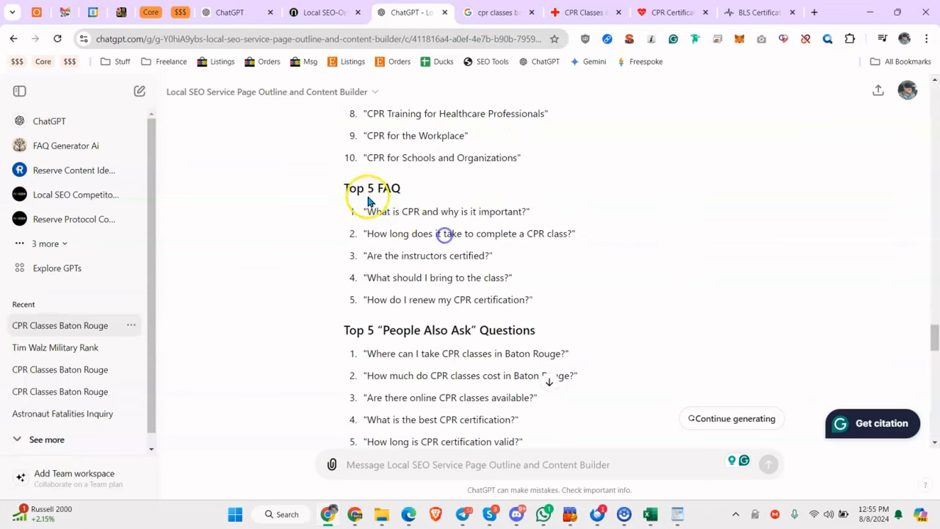
drag(362, 204, 373, 225)
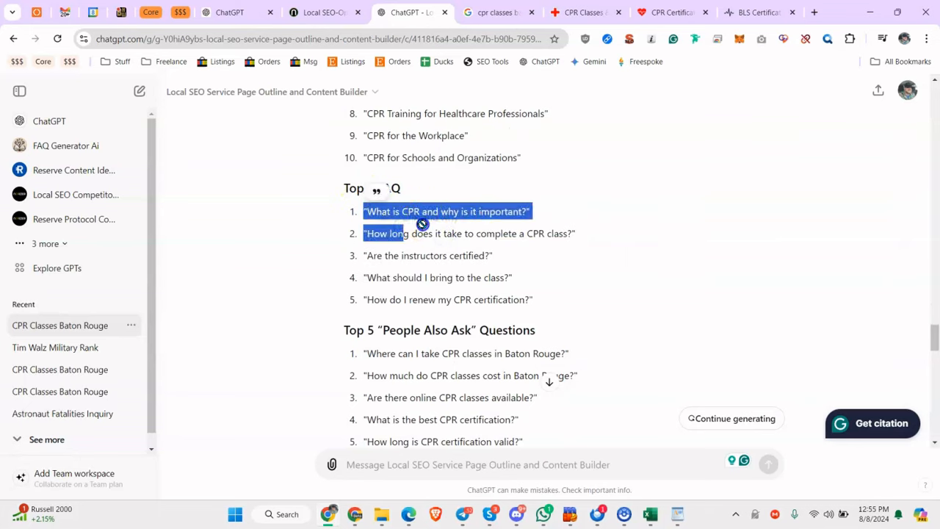
click(411, 211)
scroll(413, 233, down, 1)
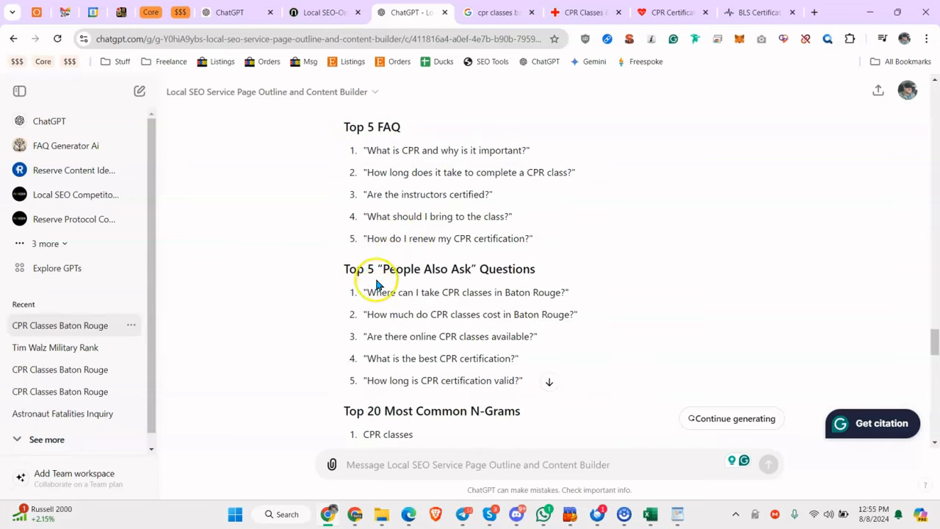
drag(375, 293, 417, 294)
click(417, 294)
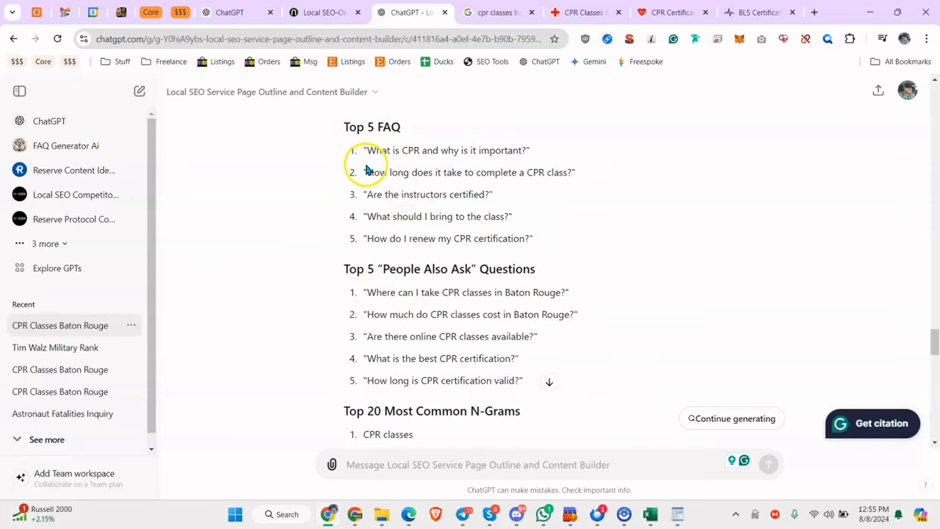
Step: Check the wercprla.com page and Google's "People also ask" questions for comparison, and return to the GPT's response
click(752, 13)
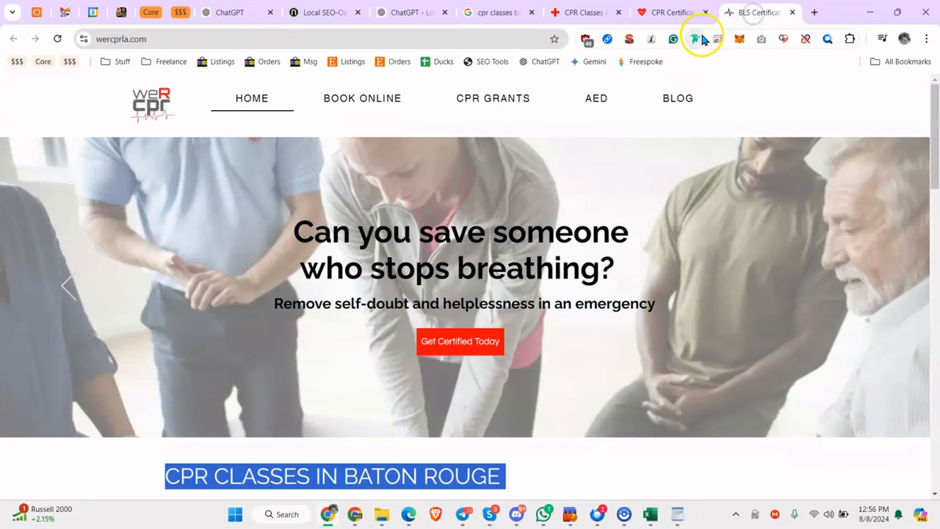
click(503, 12)
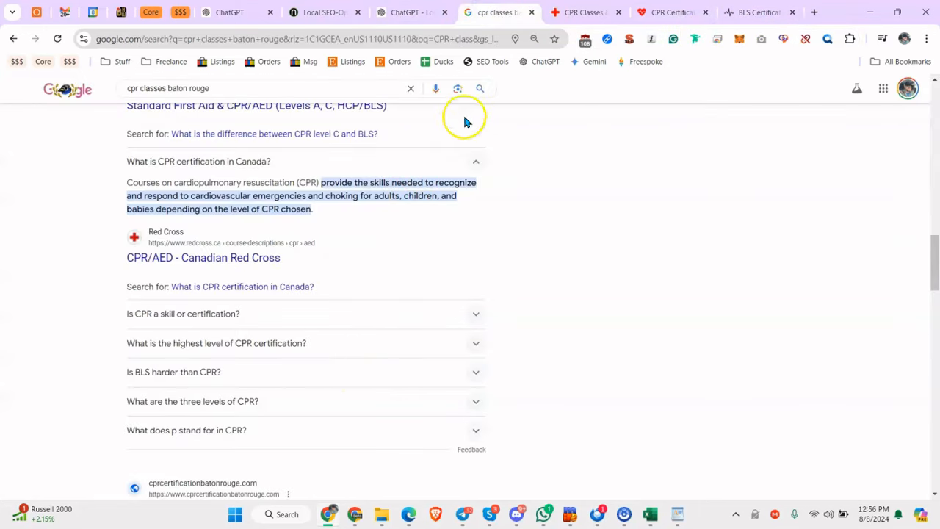
click(411, 10)
click(500, 12)
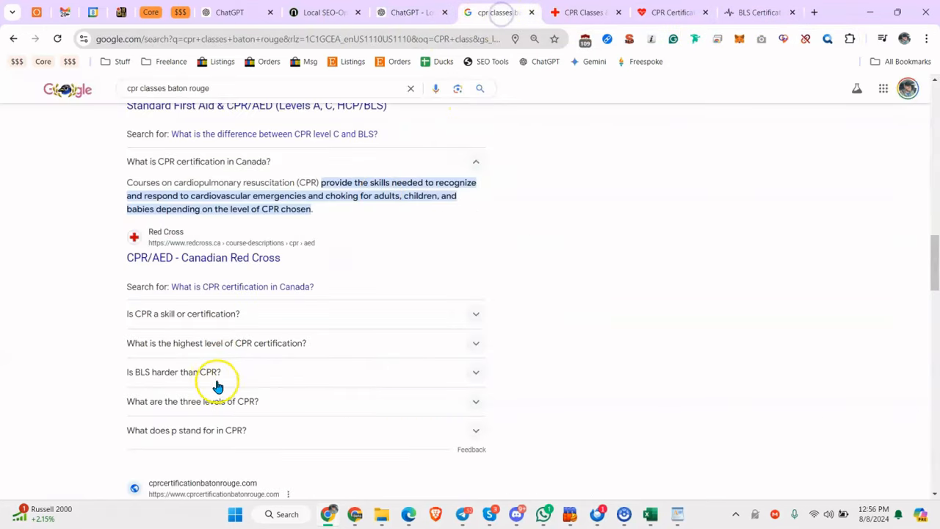
click(408, 13)
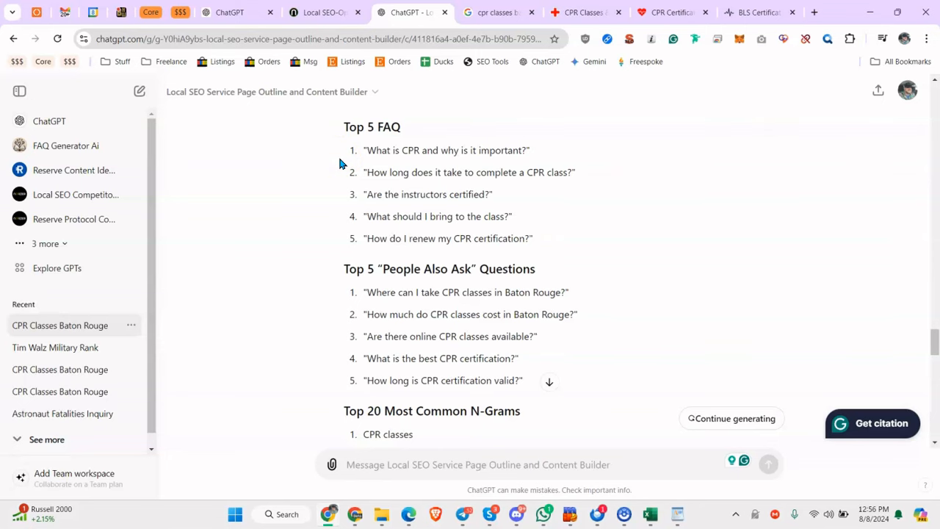
Step: Examine the Top 20 Most Common N-Grams list from "CPR classes" to "lifesaving skills"
scroll(521, 228, down, 3)
drag(367, 169, 432, 171)
scroll(439, 171, down, 1)
scroll(429, 180, up, 1)
scroll(416, 188, down, 1)
scroll(414, 191, down, 1)
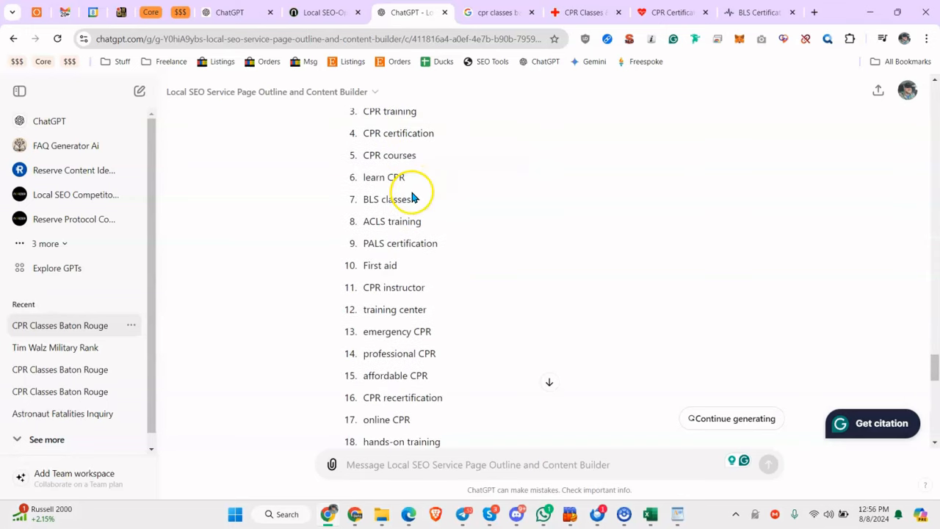
scroll(414, 195, up, 2)
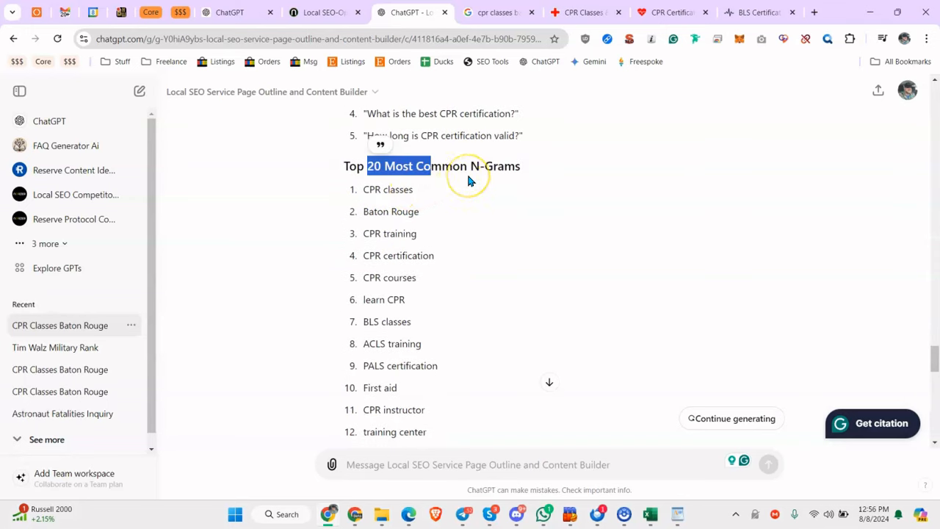
scroll(467, 182, down, 3)
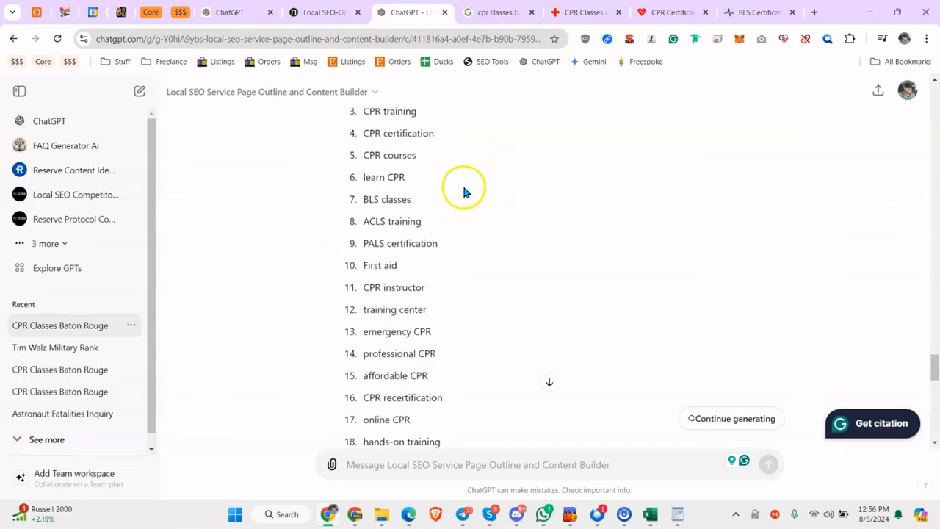
scroll(389, 271, up, 2)
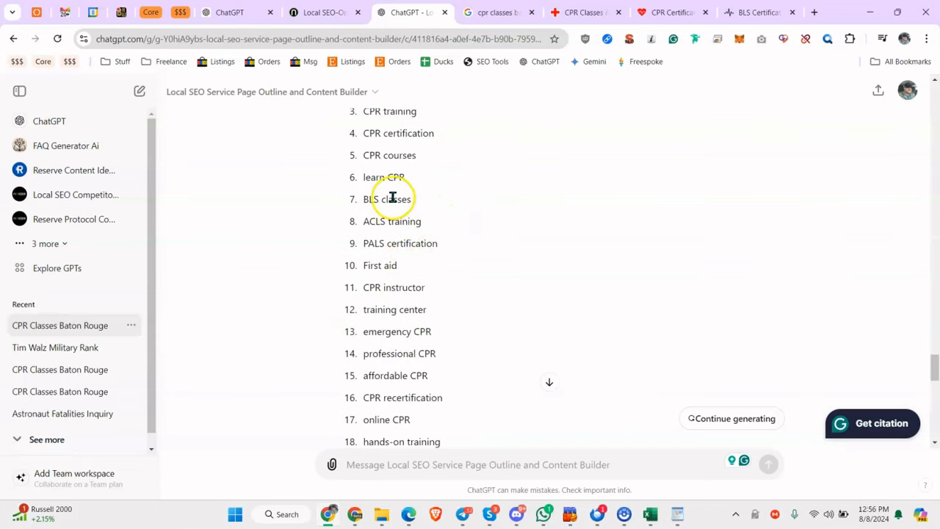
scroll(394, 209, down, 1)
drag(380, 290, 425, 295)
click(422, 295)
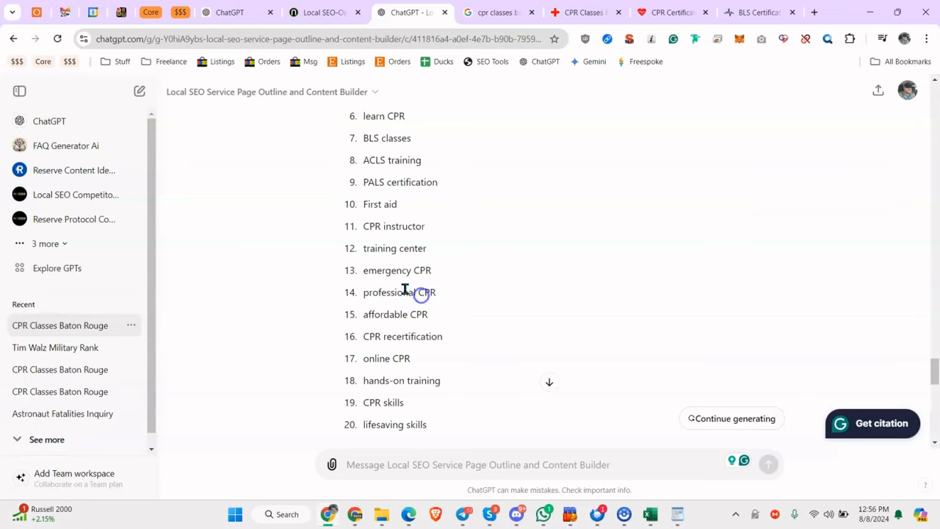
scroll(411, 239, up, 1)
scroll(416, 214, down, 2)
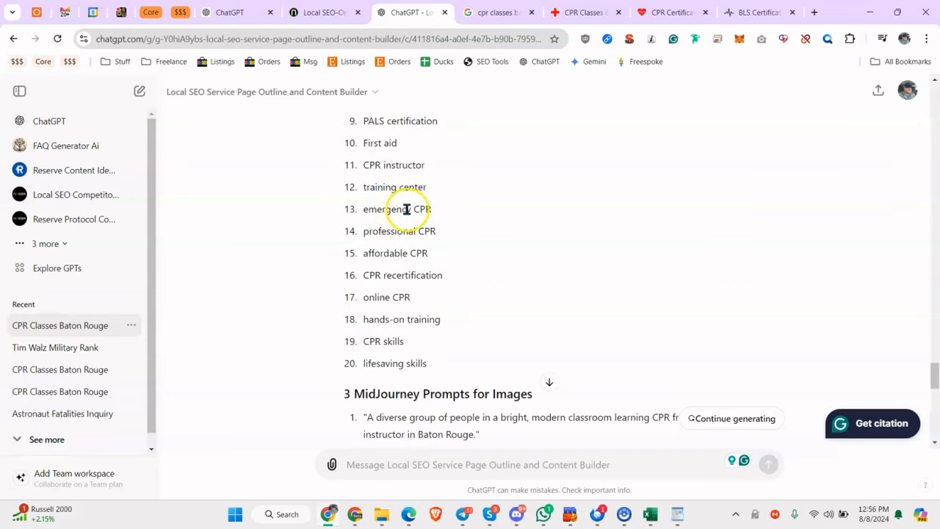
scroll(400, 293, up, 2)
scroll(400, 279, up, 2)
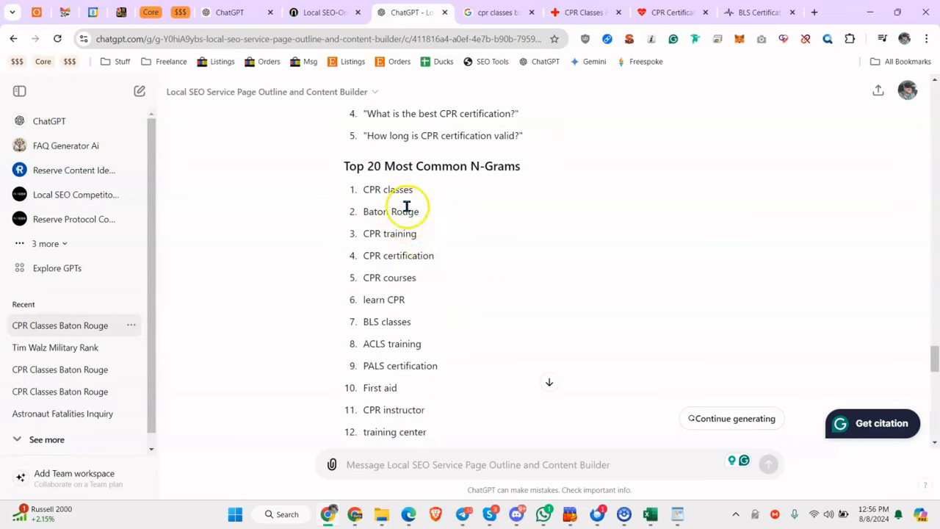
click(373, 464)
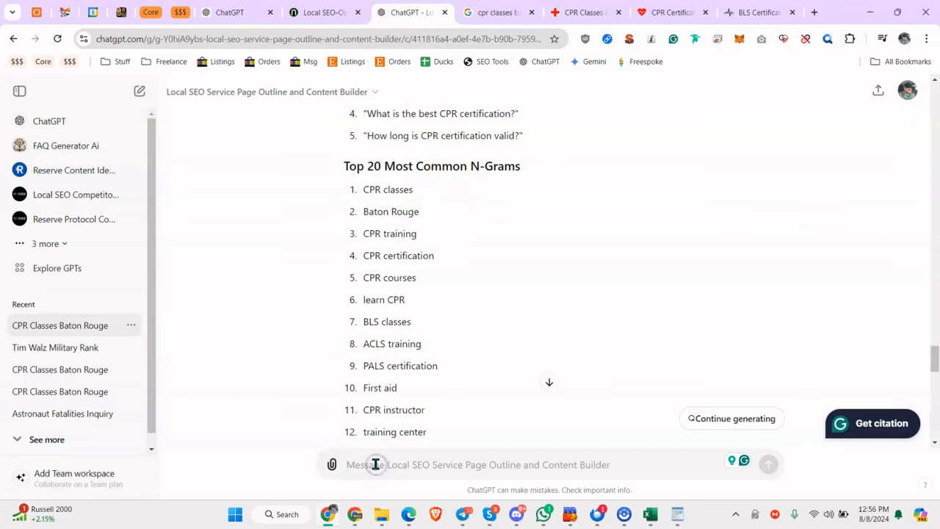
text(d)
key(BackSpace)
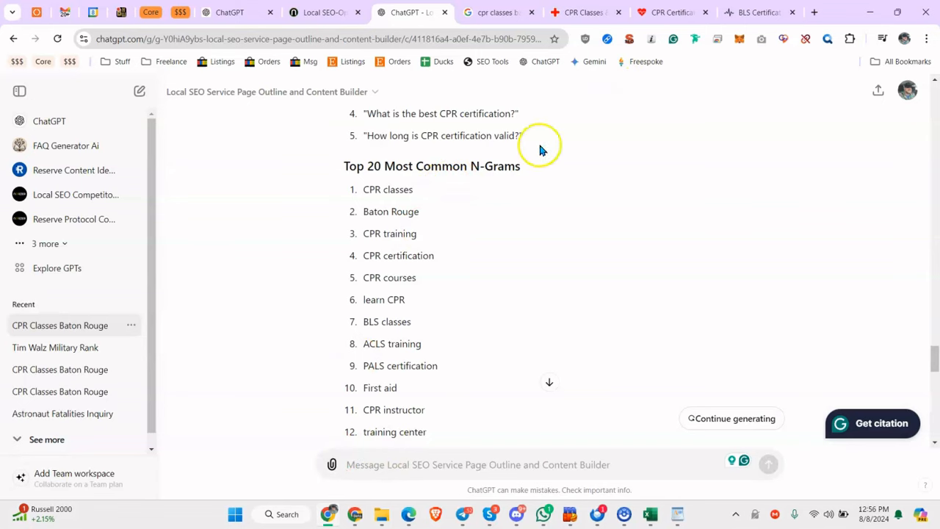
Step: Review the N-Grams again from "CPR certification" onward, and continue to the 3 MidJourney Prompts for Images
click(362, 251)
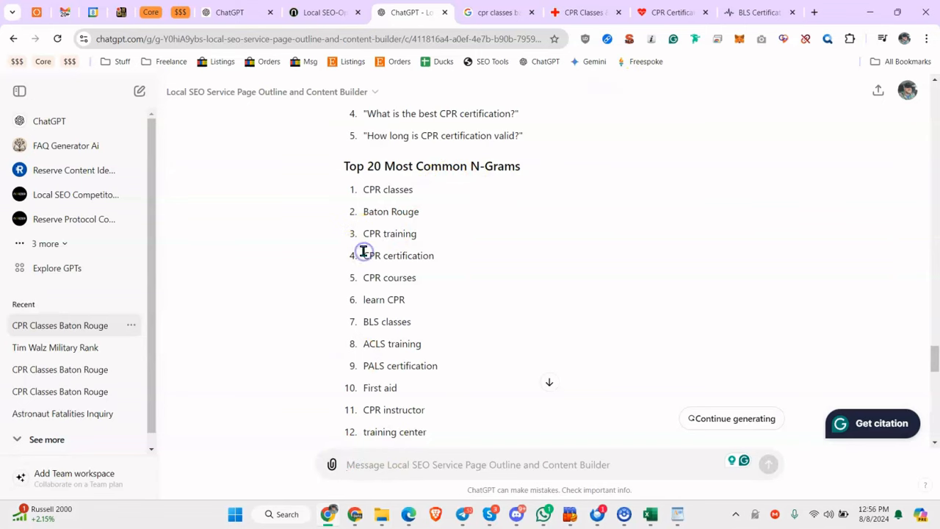
drag(408, 256, 432, 256)
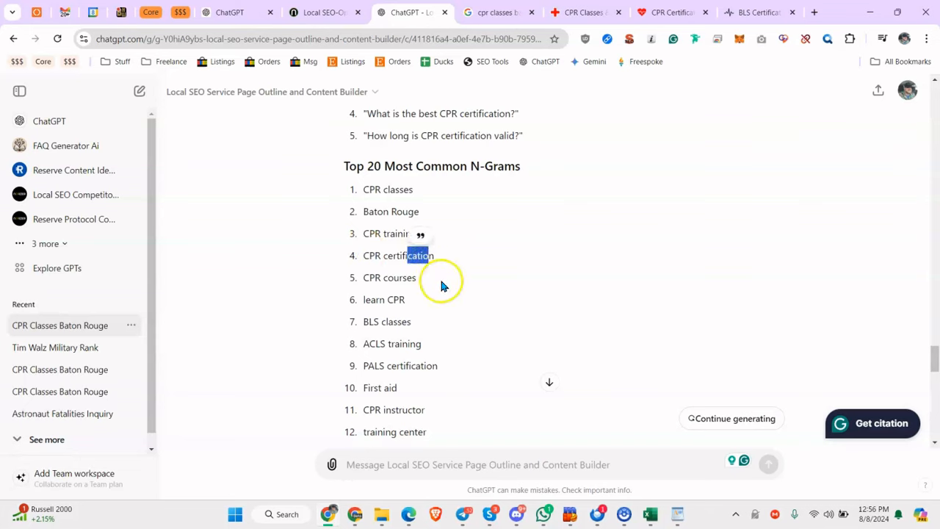
scroll(386, 275, down, 3)
scroll(392, 330, down, 6)
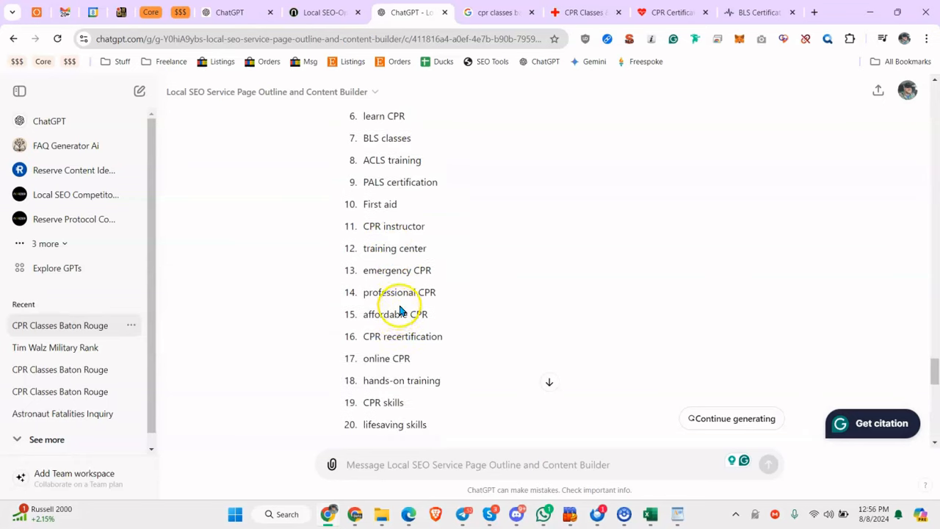
scroll(401, 228, down, 3)
scroll(411, 217, up, 10)
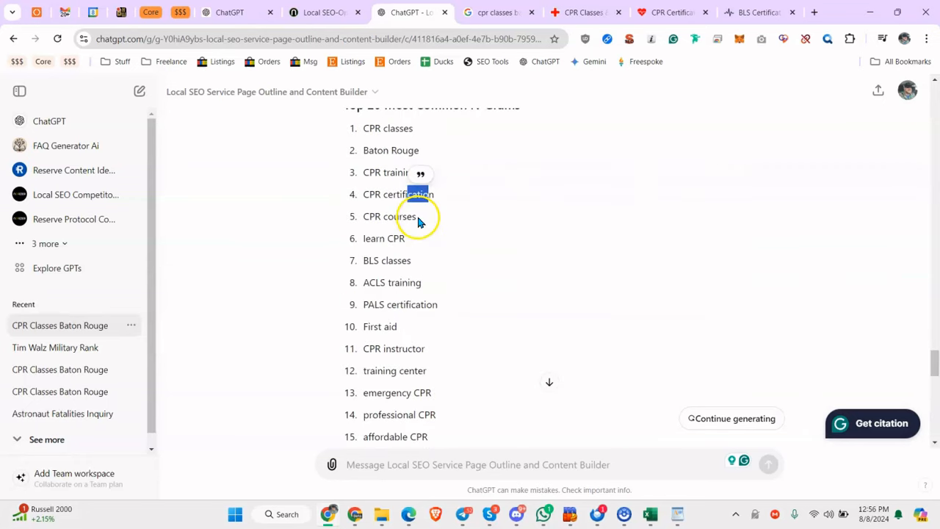
scroll(433, 220, up, 3)
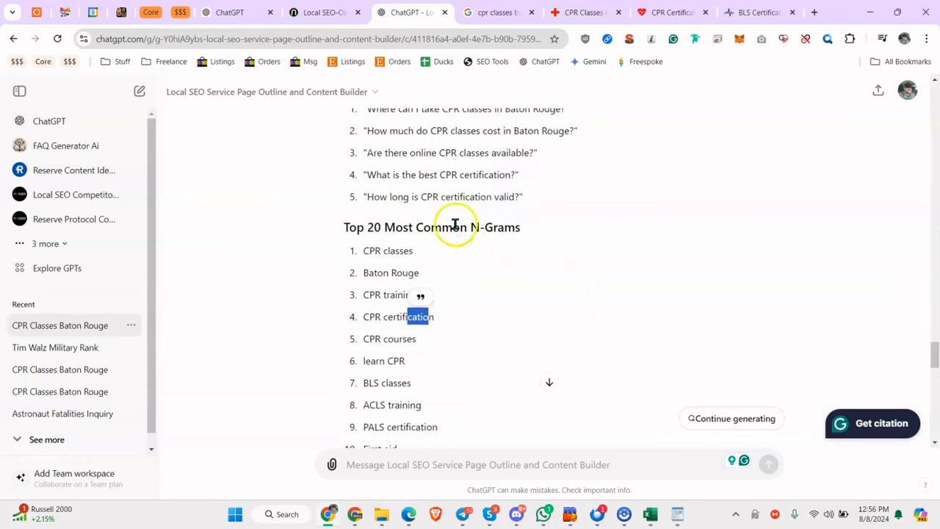
scroll(434, 218, down, 9)
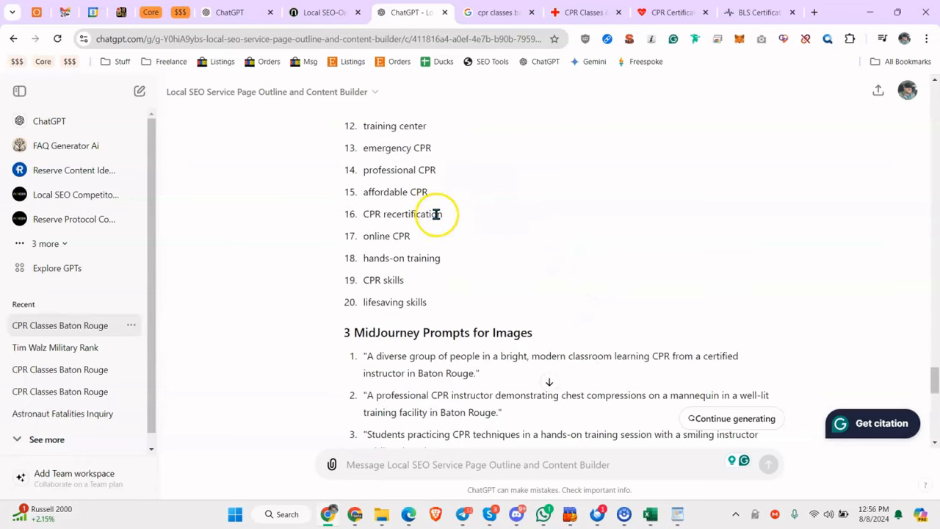
scroll(434, 214, down, 3)
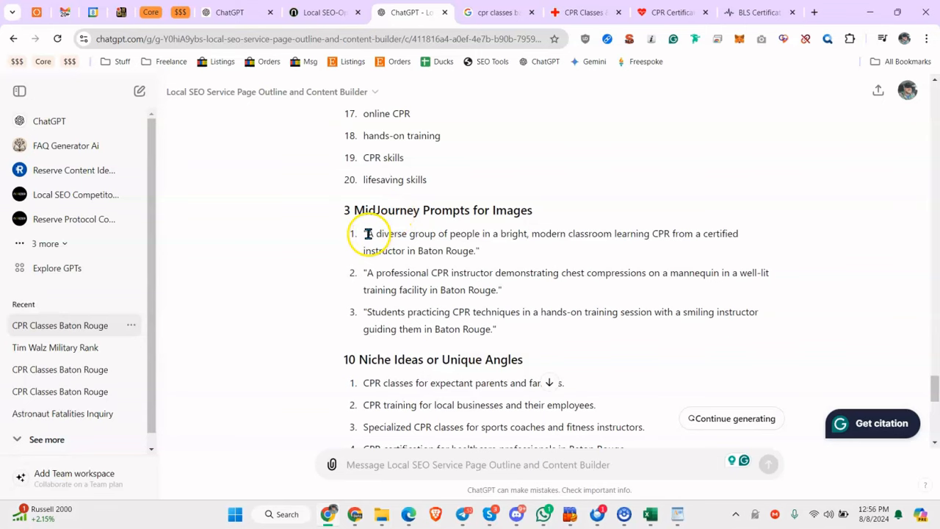
Step: Copy the first MidJourney image prompt, about a diverse group learning CPR in a bright, modern classroom
drag(368, 234, 445, 250)
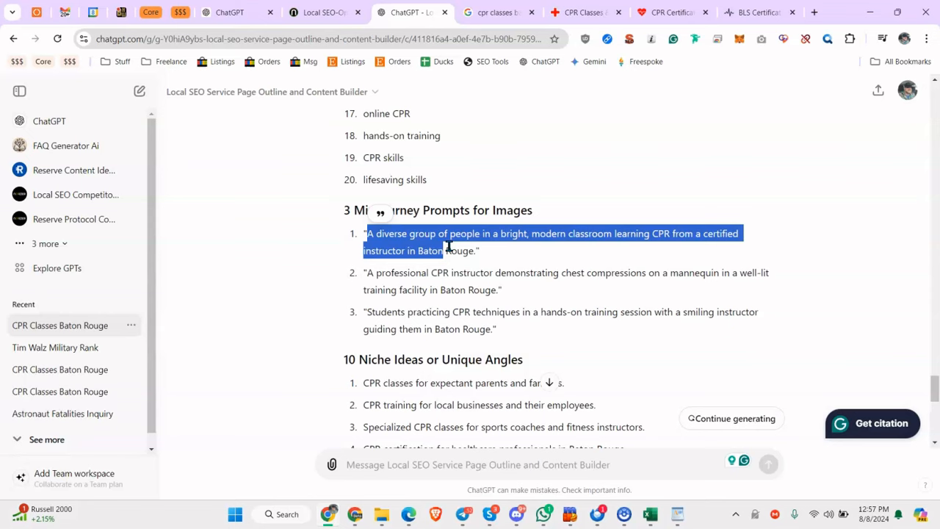
click(368, 234)
drag(369, 234, 478, 251)
right_click(477, 250)
click(494, 247)
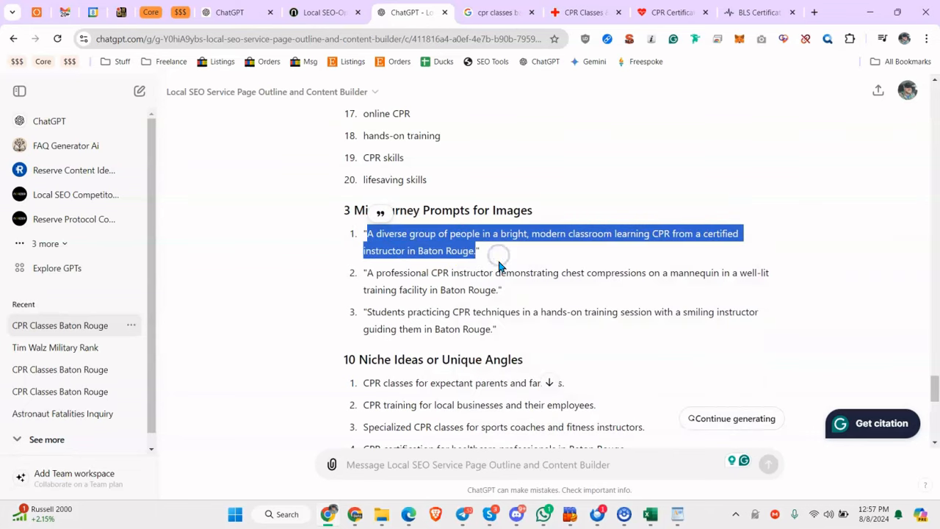
Step: Switch to Discord and submit the copied CPR classroom prompt to Midjourney with /imagine, adding the parameter --ar 16:9
click(516, 514)
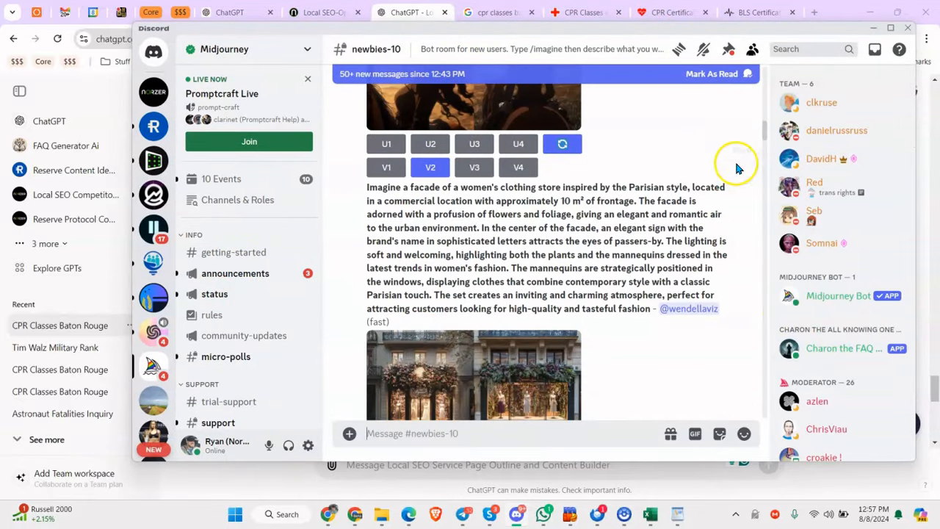
drag(765, 132, 743, 514)
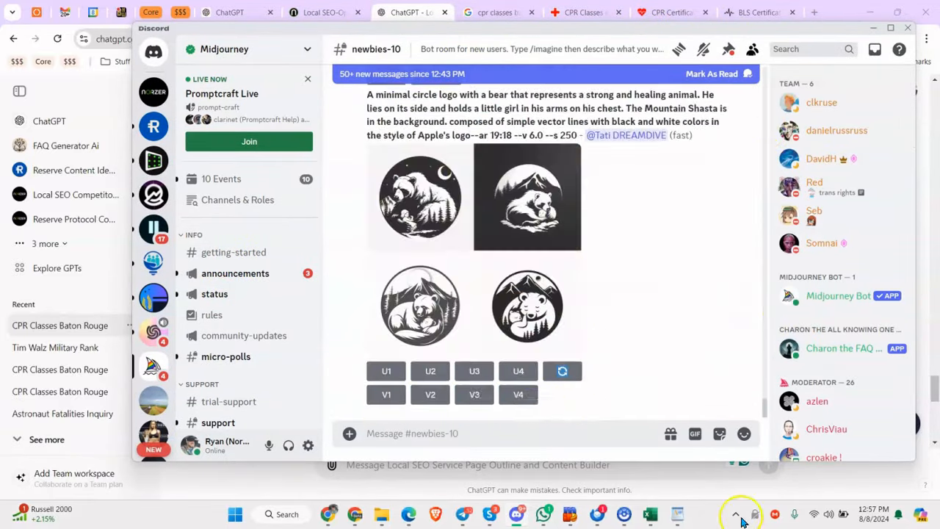
click(519, 429)
text(/i)
text(magine)
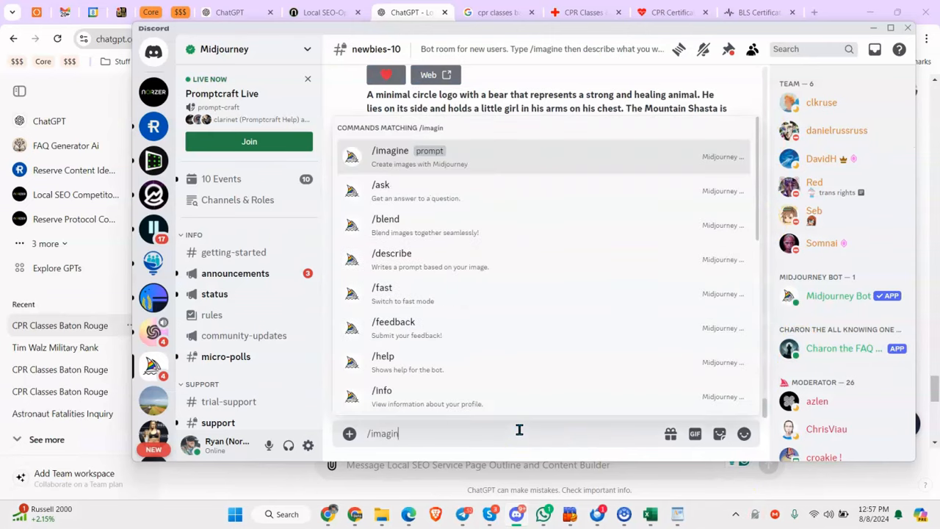
key(Tab)
key(ctrl+v)
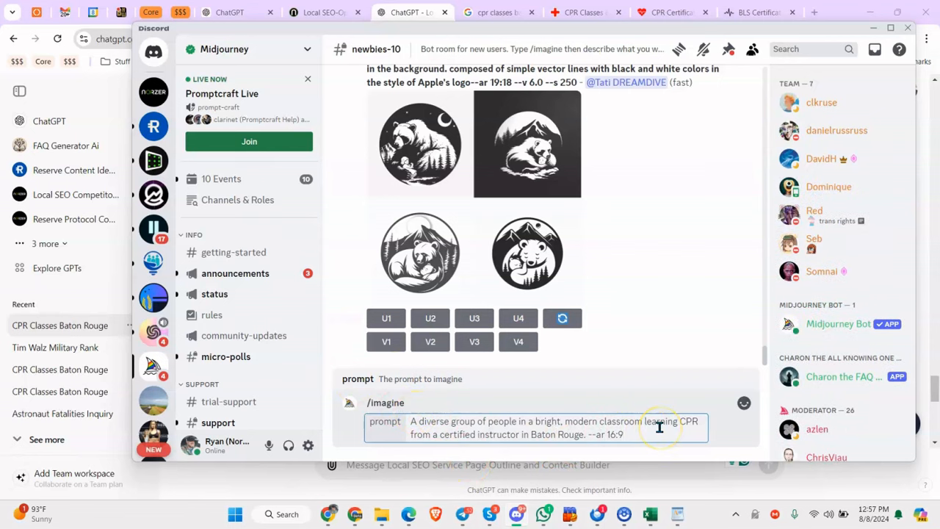
key(Return)
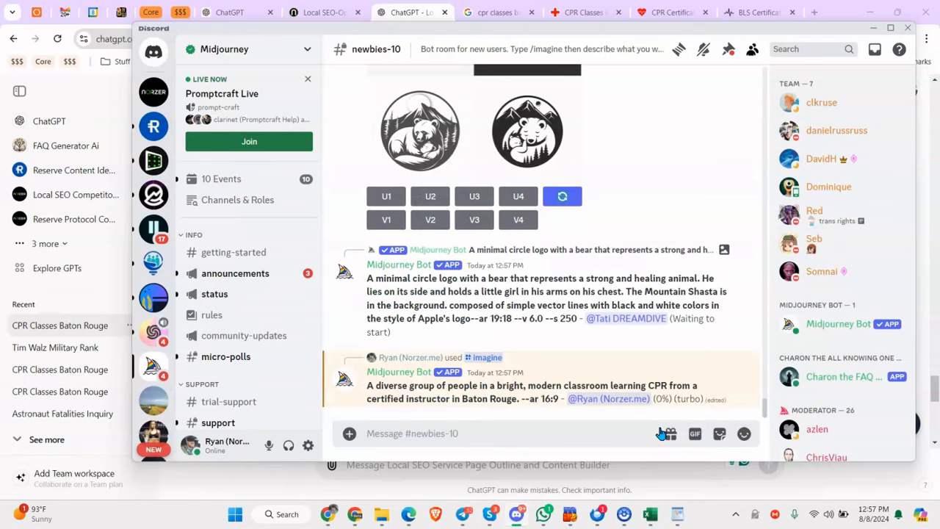
Step: View the generated CPR classroom image grid enlarged, and return to the GPT's response in the browser
drag(570, 37, 553, 48)
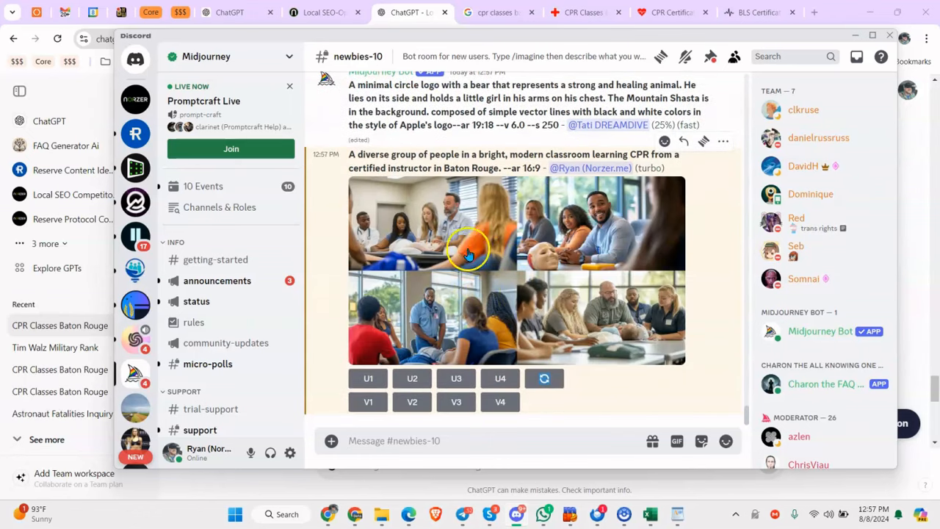
click(460, 234)
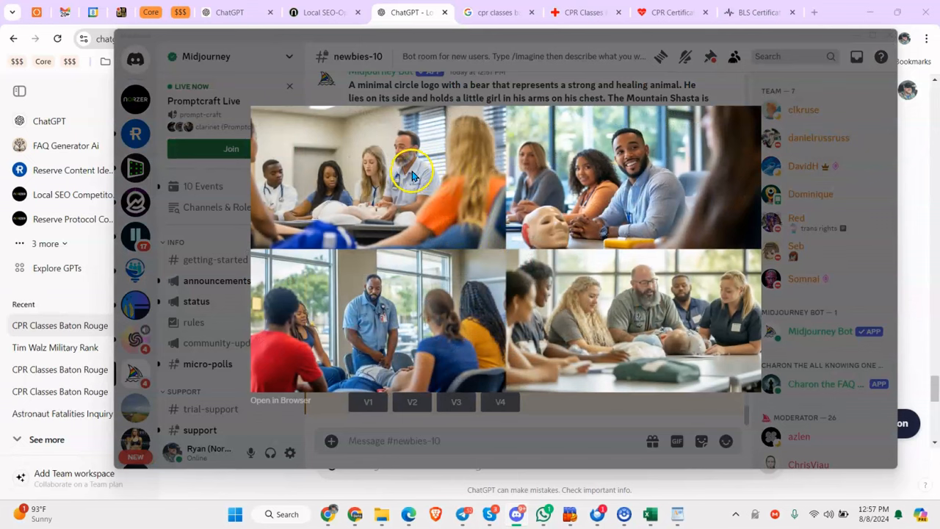
click(432, 99)
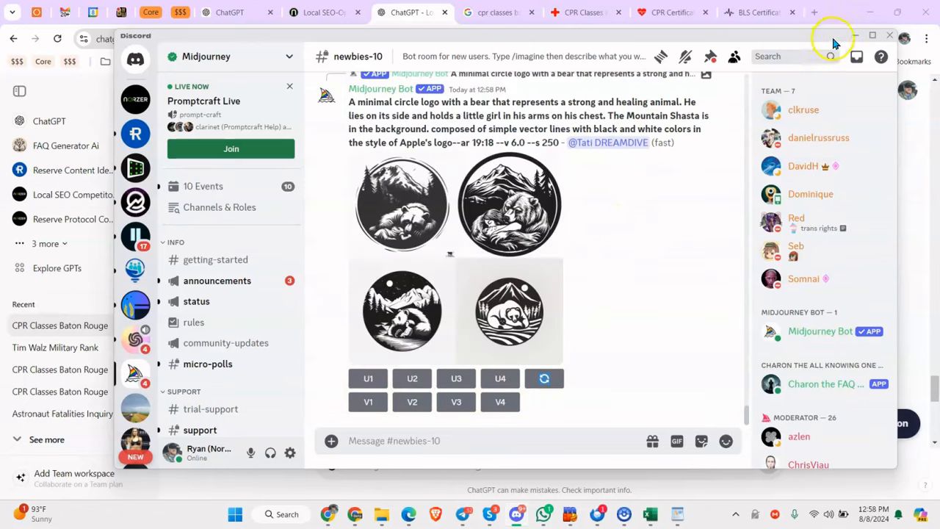
click(859, 31)
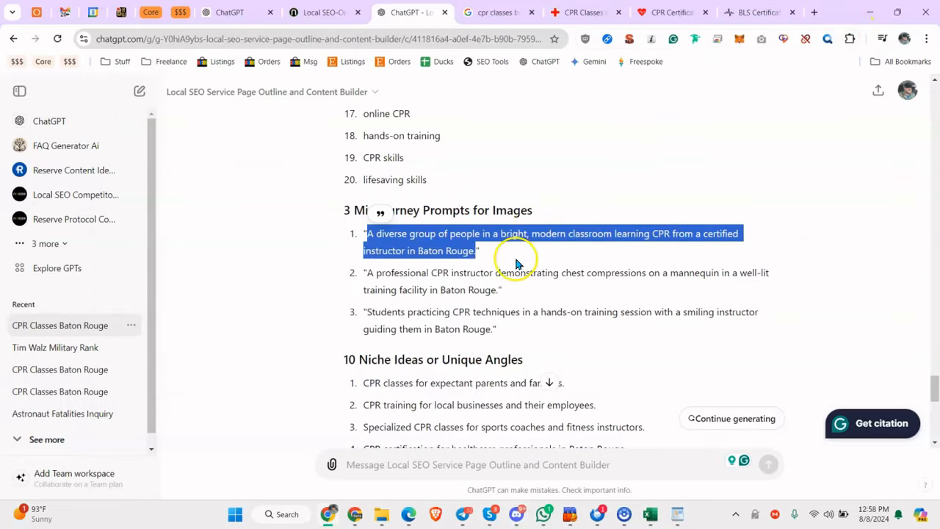
Step: Review the three MidJourney prompts for images in the GPT's response
click(443, 252)
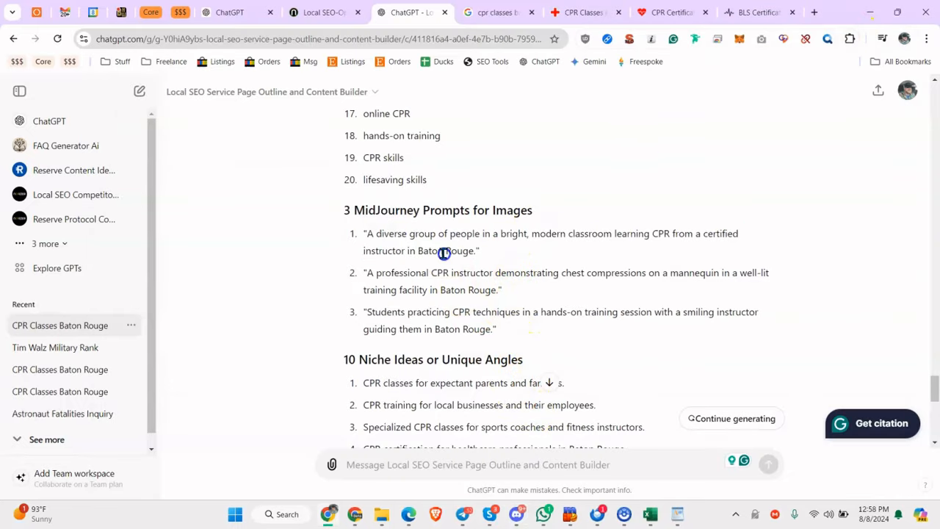
drag(363, 234, 514, 357)
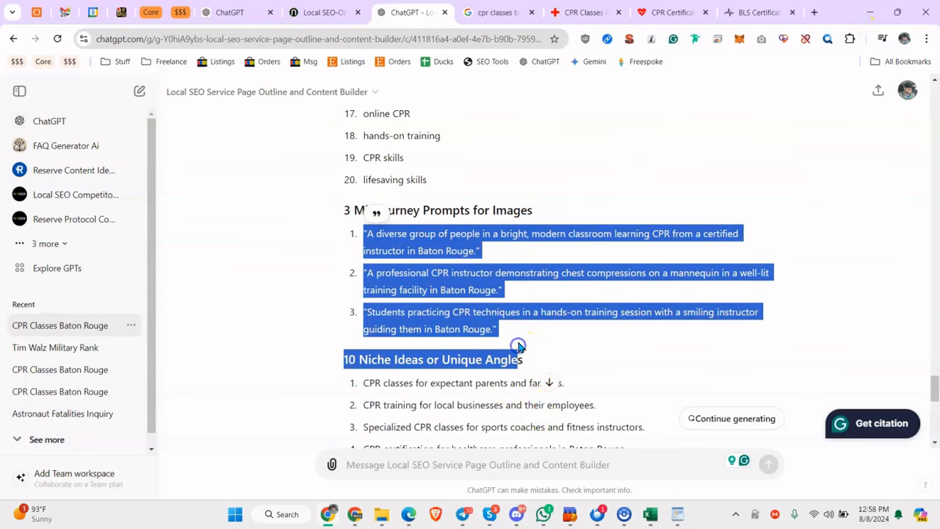
click(413, 461)
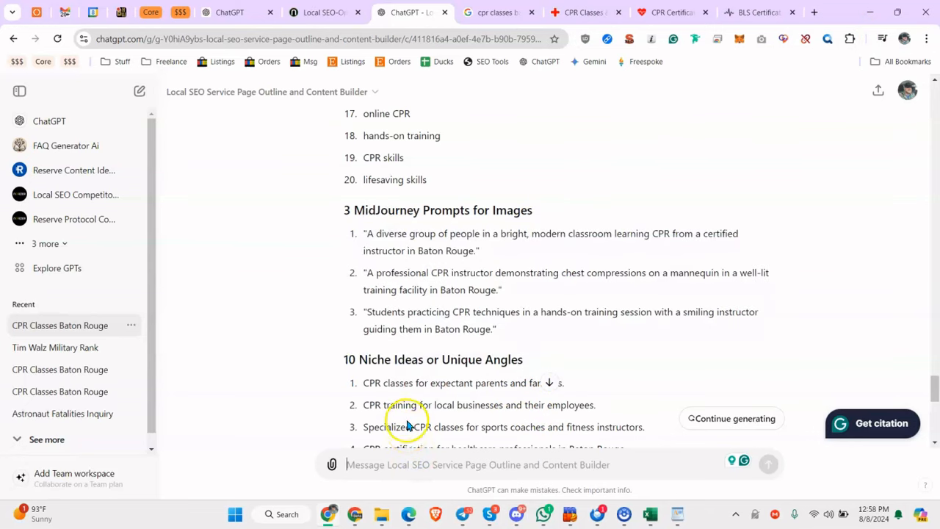
click(371, 229)
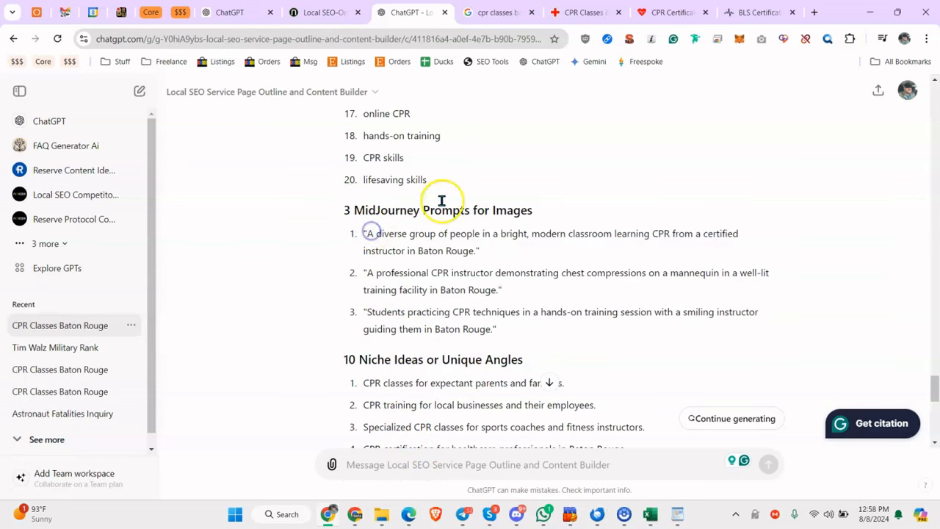
Step: Open santayearround.com in a new tab and go to its Traditional Santa page
click(813, 12)
text(santayearround.com)
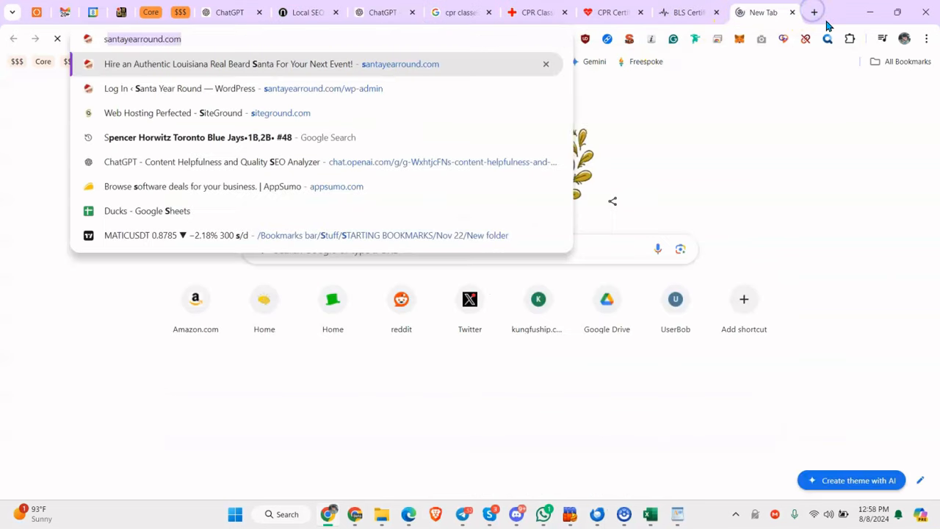
key(Return)
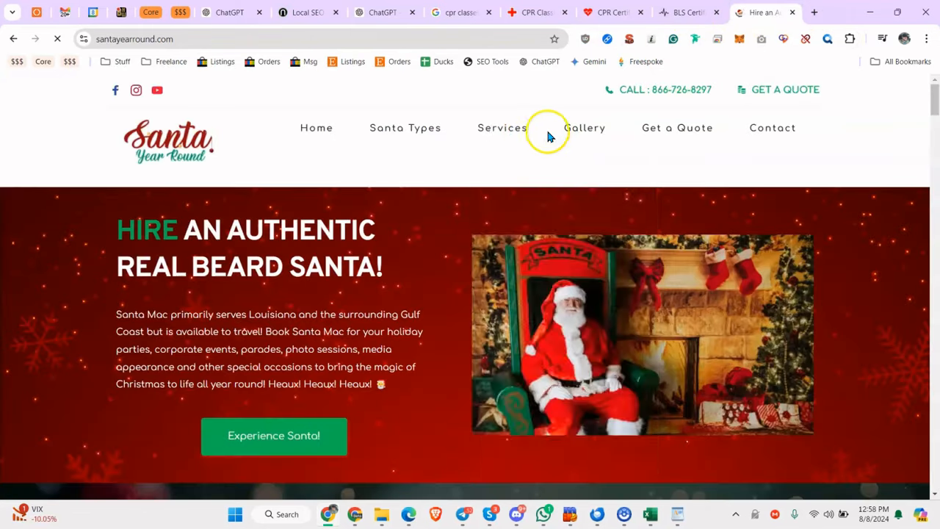
mouse_move(417, 130)
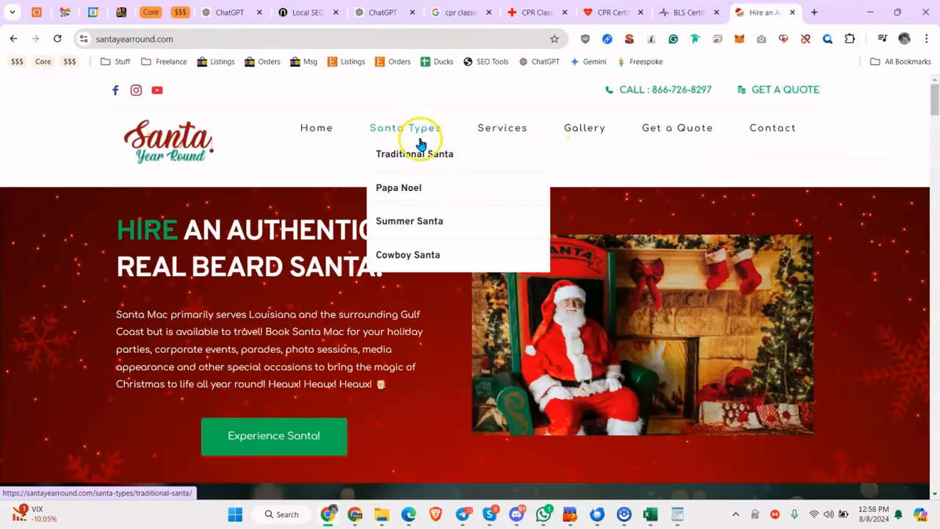
click(439, 147)
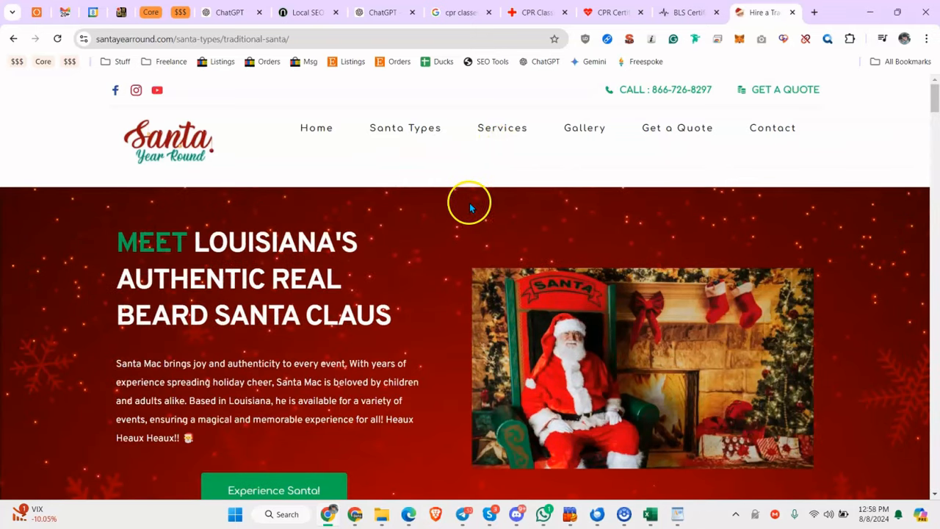
Step: Copy the Business Events heading and description from the Traditional Santa page
scroll(456, 199, down, 3)
scroll(451, 199, down, 8)
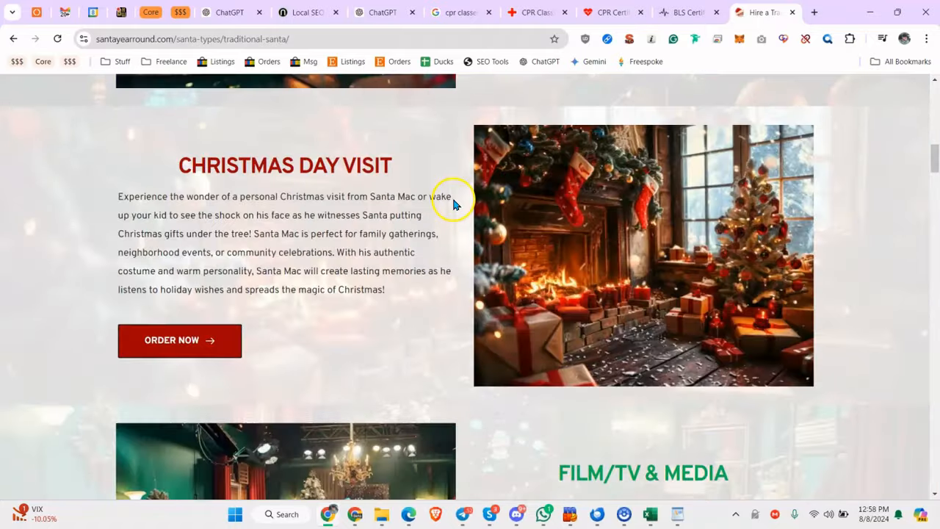
scroll(356, 174, up, 5)
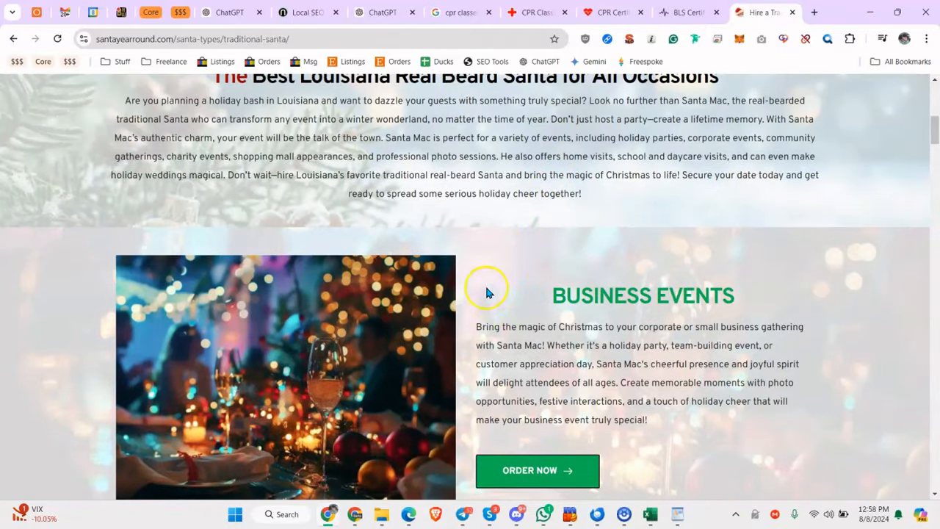
scroll(492, 248, up, 1)
scroll(470, 261, down, 2)
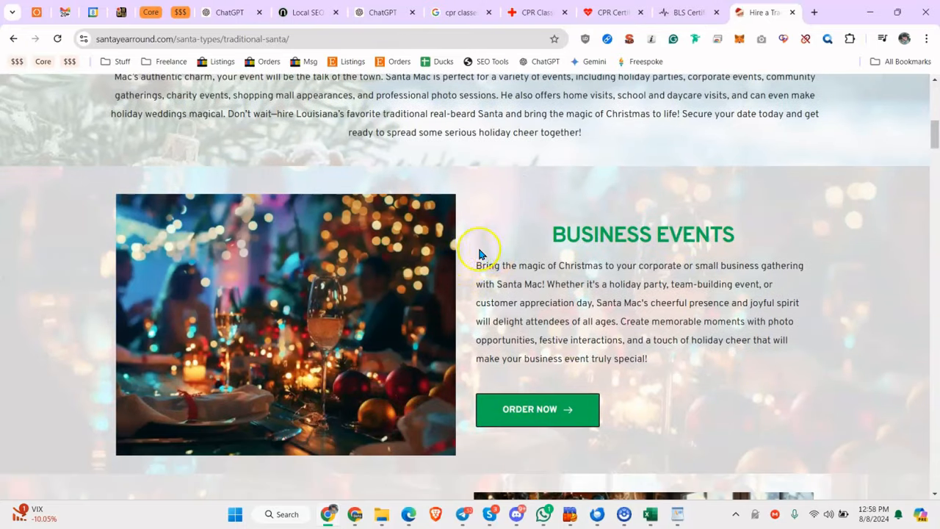
drag(456, 275, 585, 357)
drag(683, 361, 471, 270)
key(ctrl+c)
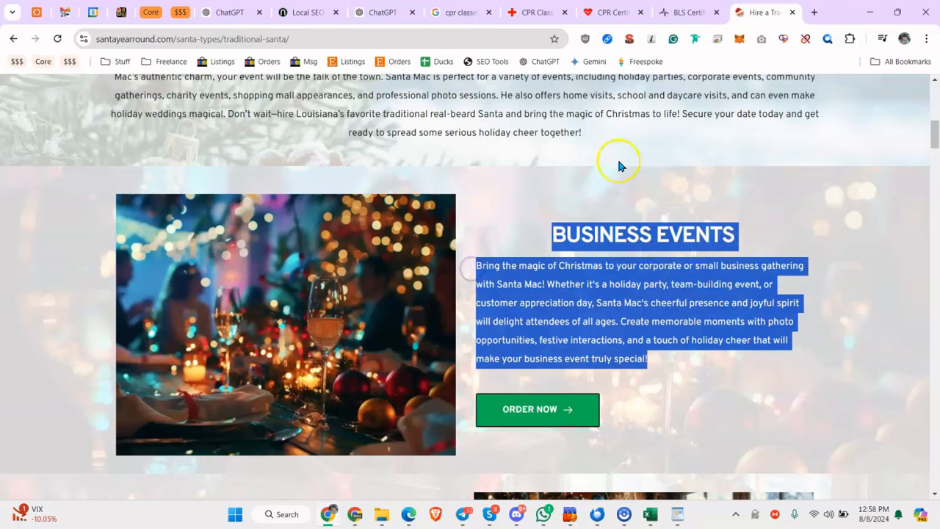
Step: Open a new standard ChatGPT conversation in a new browser tab
click(814, 12)
text(ch)
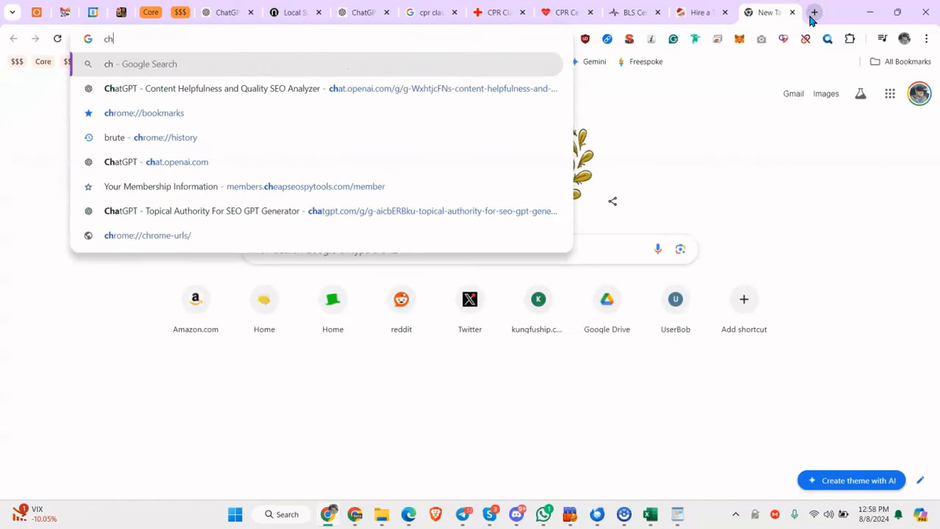
text(at.)
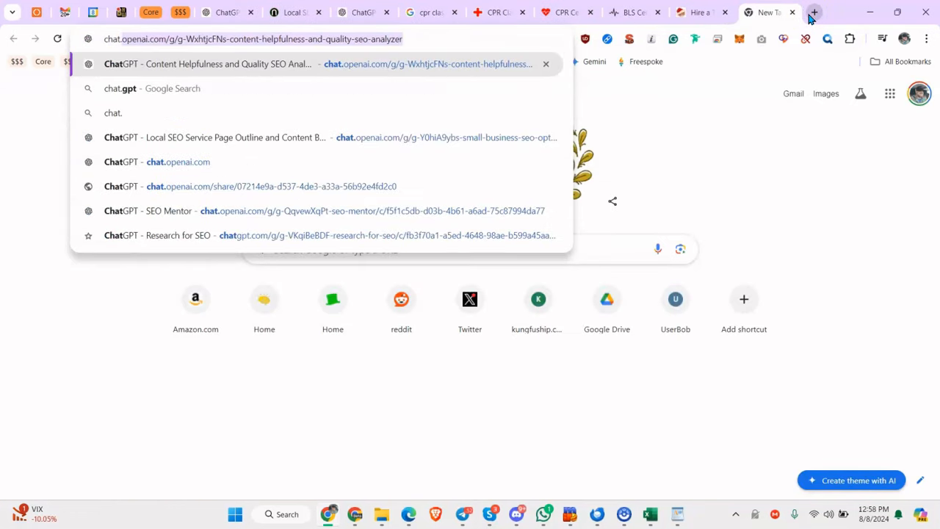
key(Return)
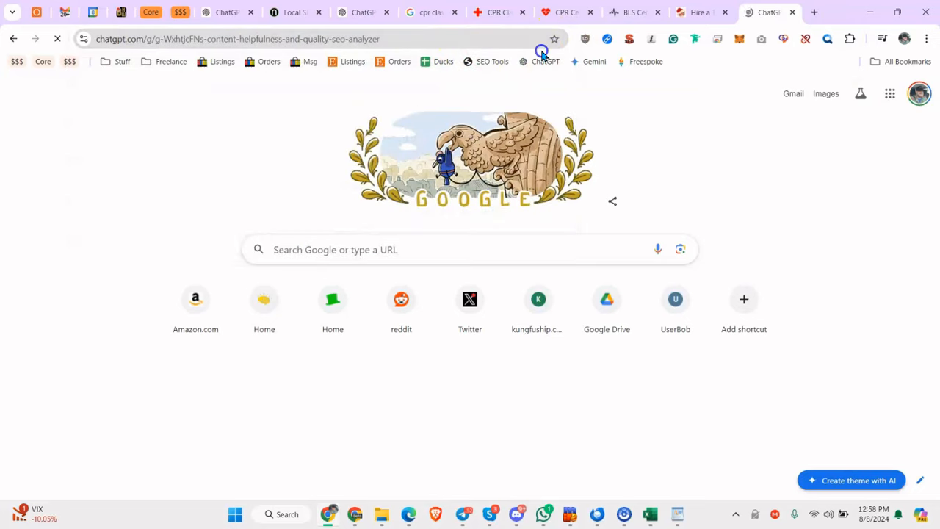
click(541, 61)
Step: Ask ChatGPT for 5 midjourney prompts to create an image that goes with the pasted Business Events text
click(495, 464)
text(r)
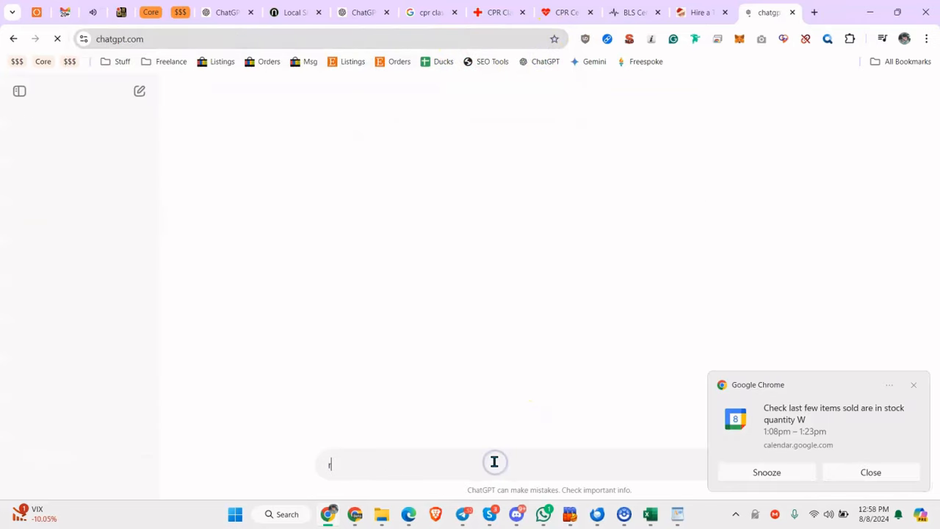
click(844, 472)
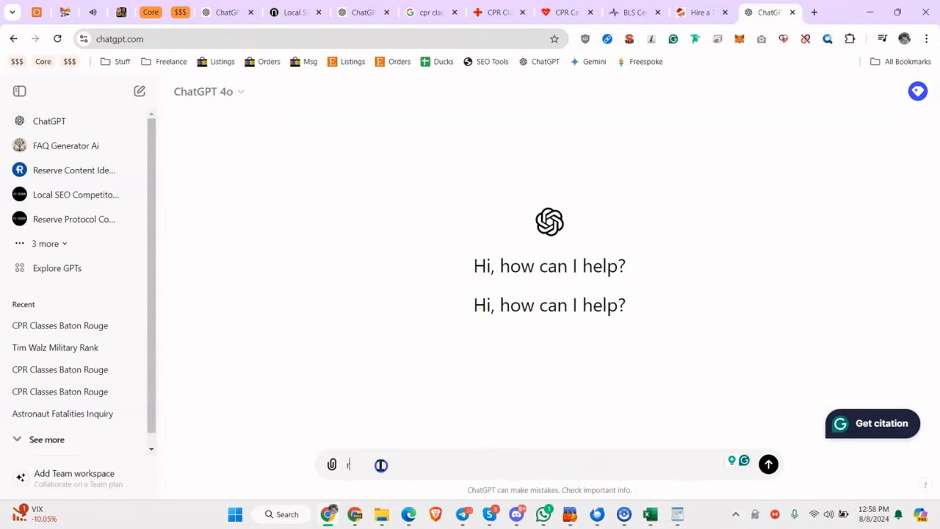
text(iv)
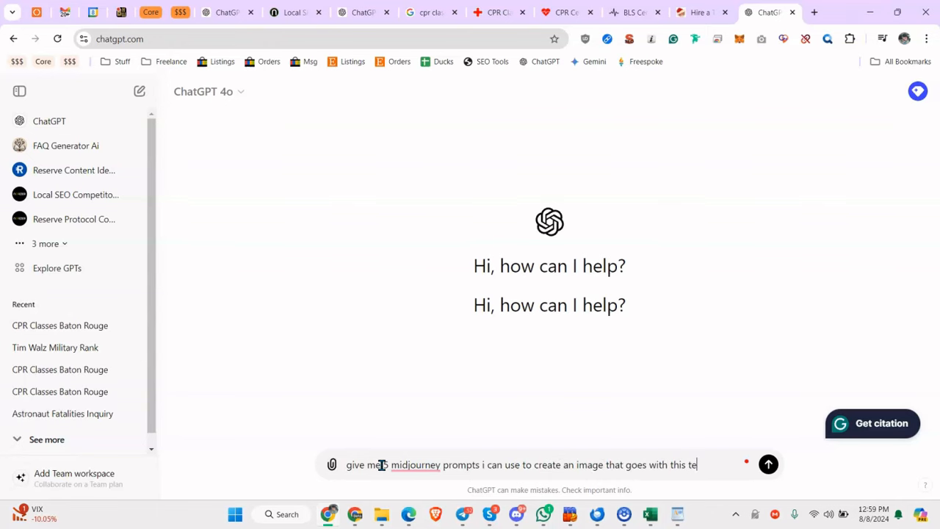
key(ctrl+v)
key(Return)
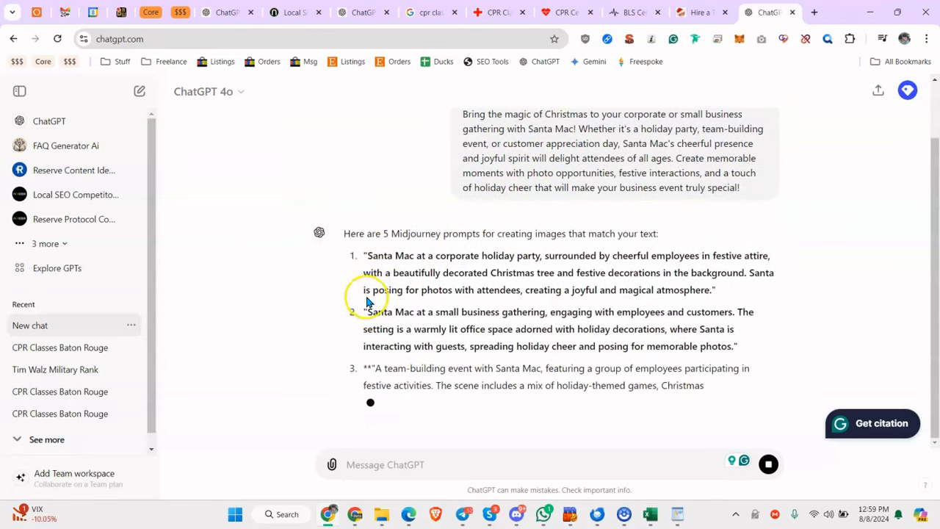
Step: Review ChatGPT's Santa image prompts, and examine the Traditional Santa page's section images down to Film/TV & Media
drag(370, 205, 402, 192)
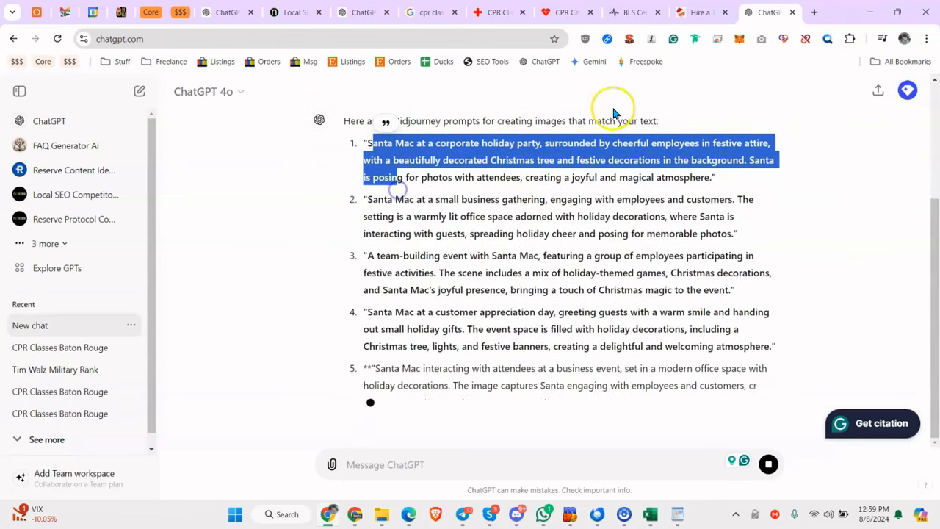
click(694, 13)
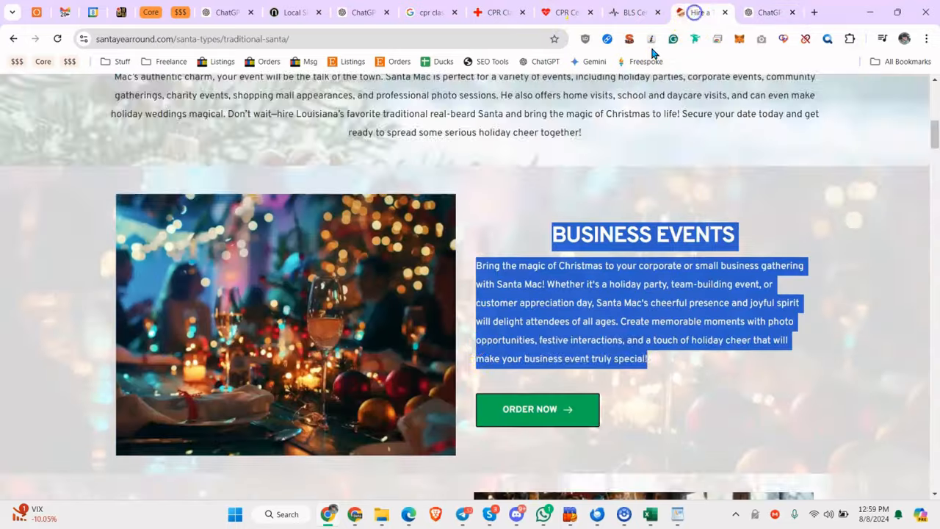
scroll(450, 220, down, 10)
scroll(542, 260, up, 1)
scroll(424, 158, down, 1)
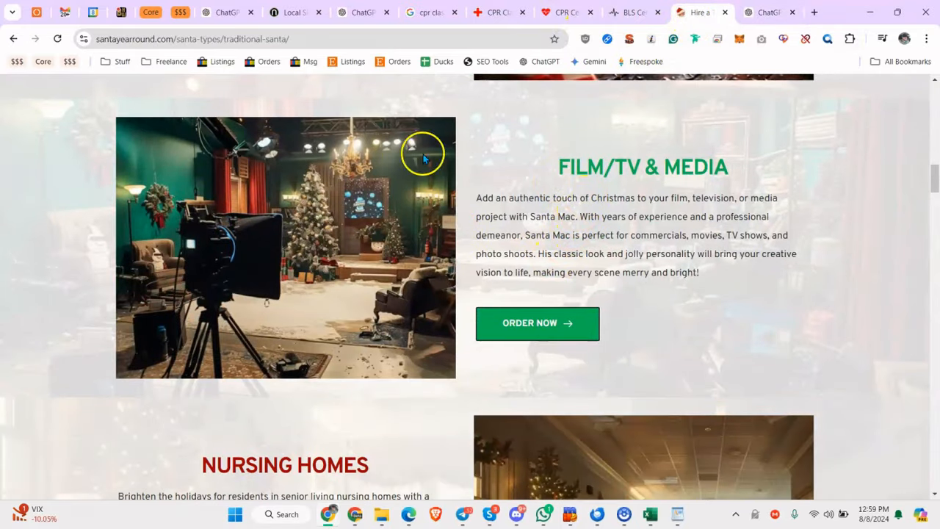
Step: Switch to Discord and generate a Midjourney image with the prompt "create christmas themed tv commercial being filmed"
click(514, 516)
click(454, 445)
text(/imagine)
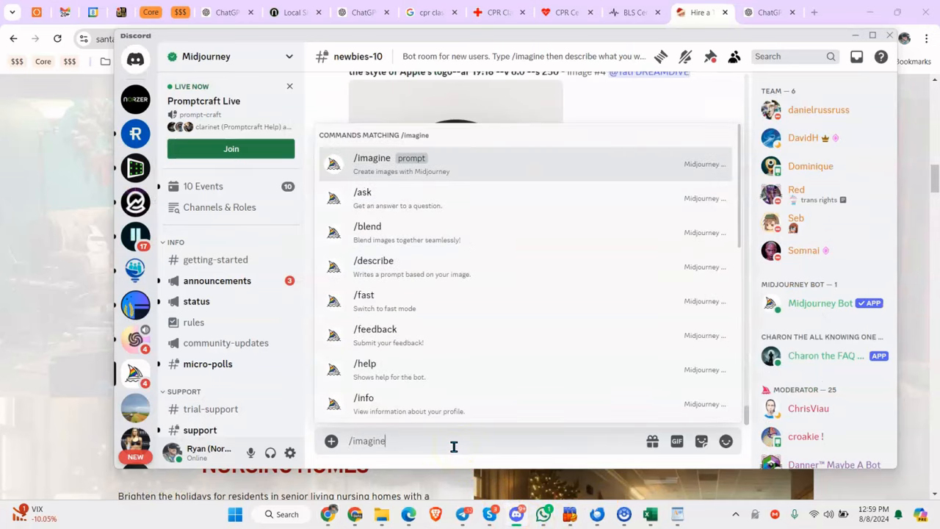
key(Return)
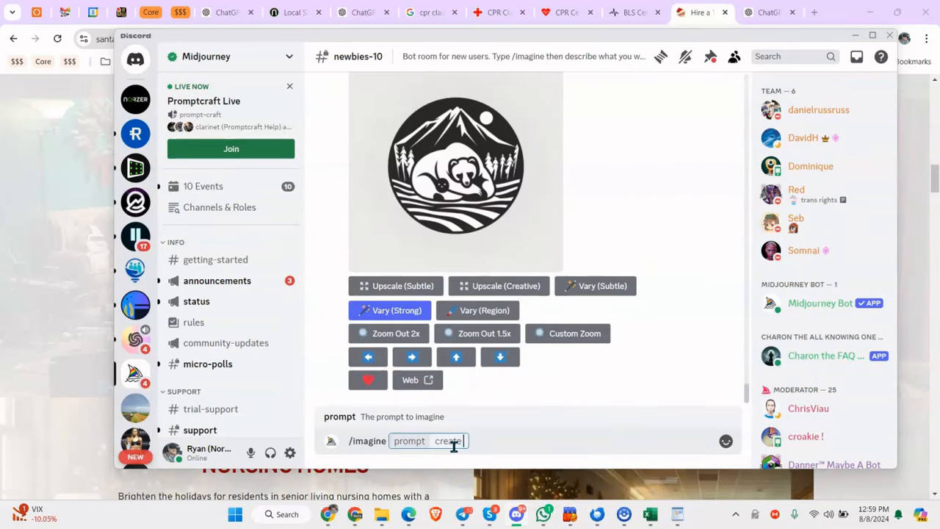
text(create christmas theme)
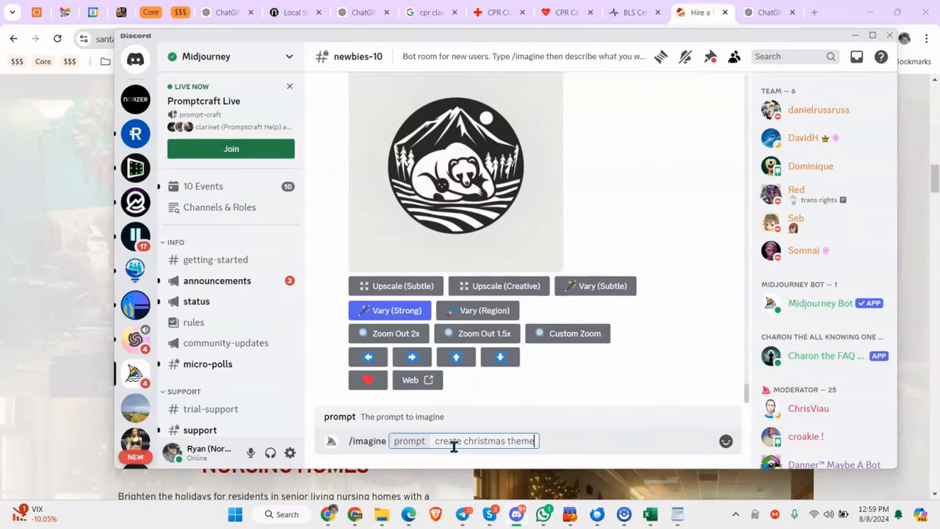
text(d tv com)
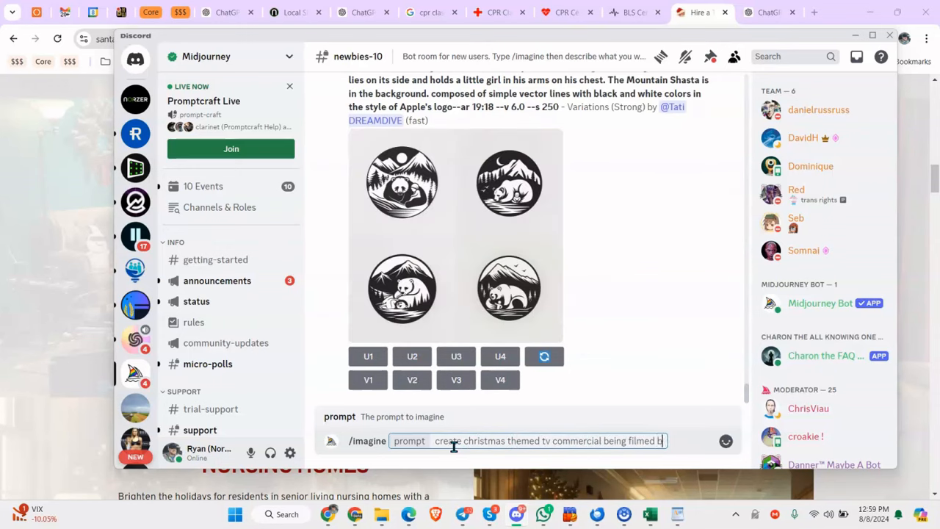
text(mercial being filmed b)
key(Return)
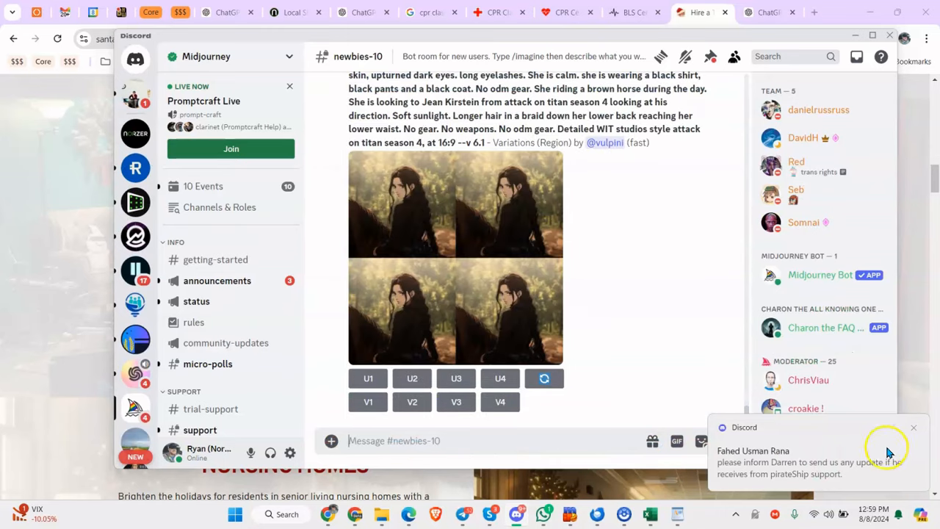
Step: Find the Christmas TV commercial images in the newbies-10 channel, view them enlarged, and return to the Traditional Santa page
click(914, 431)
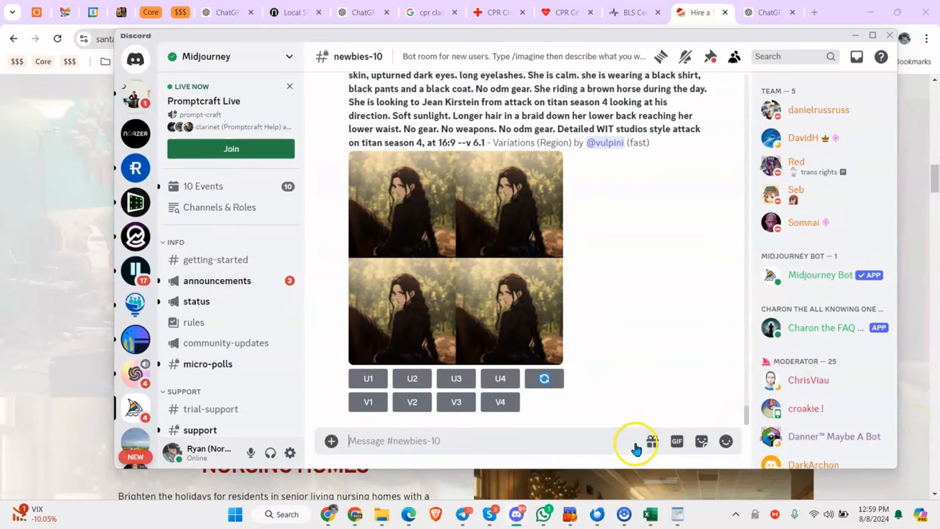
scroll(481, 290, up, 10)
scroll(483, 291, down, 5)
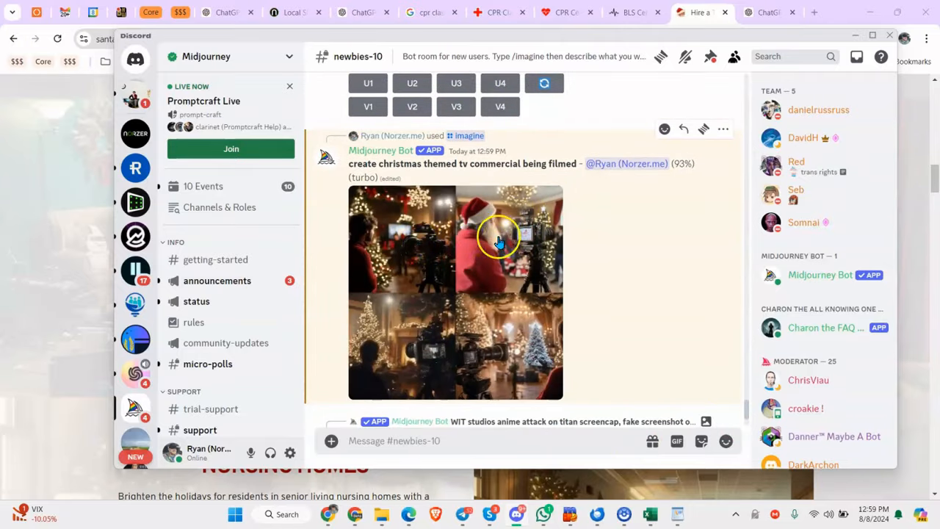
click(417, 254)
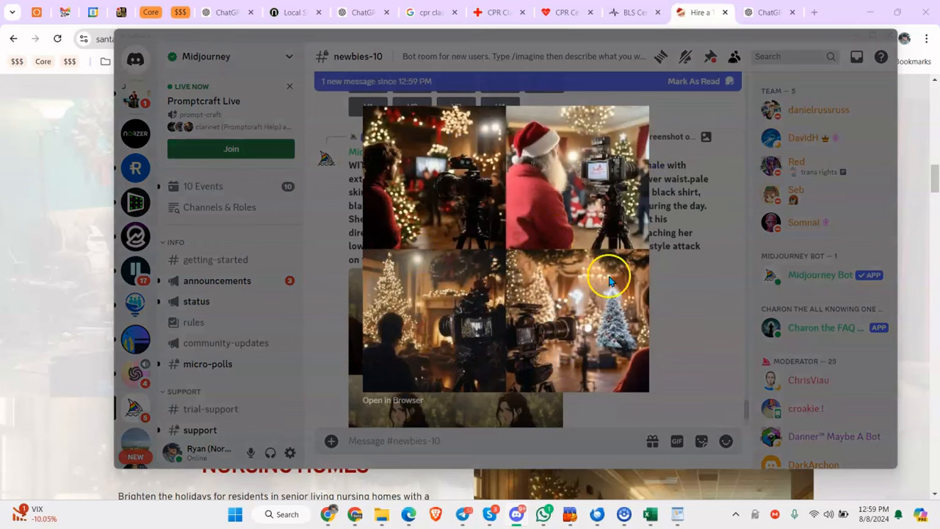
click(707, 299)
click(914, 274)
scroll(724, 304, down, 15)
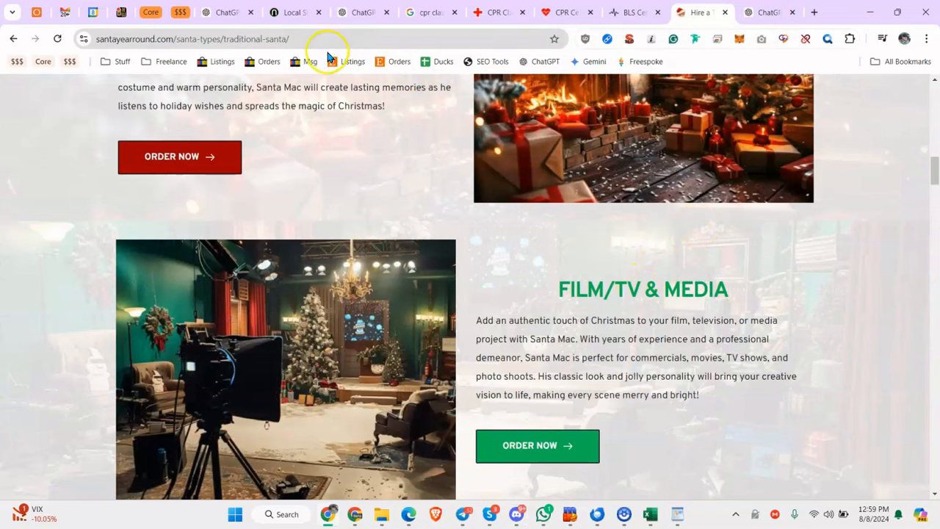
Step: Return to the custom GPT's CPR Classes Baton Rouge conversation and turn on Do not disturb for Windows notifications
click(347, 18)
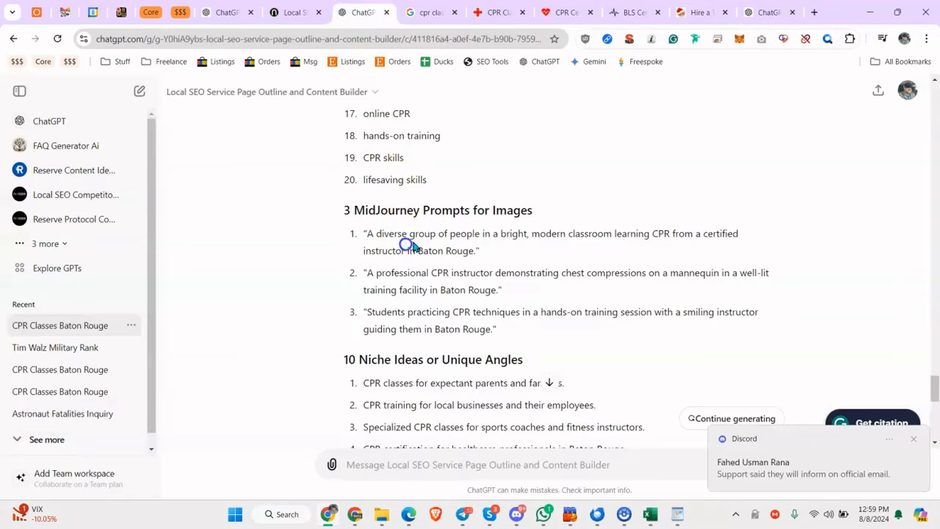
click(914, 438)
click(874, 513)
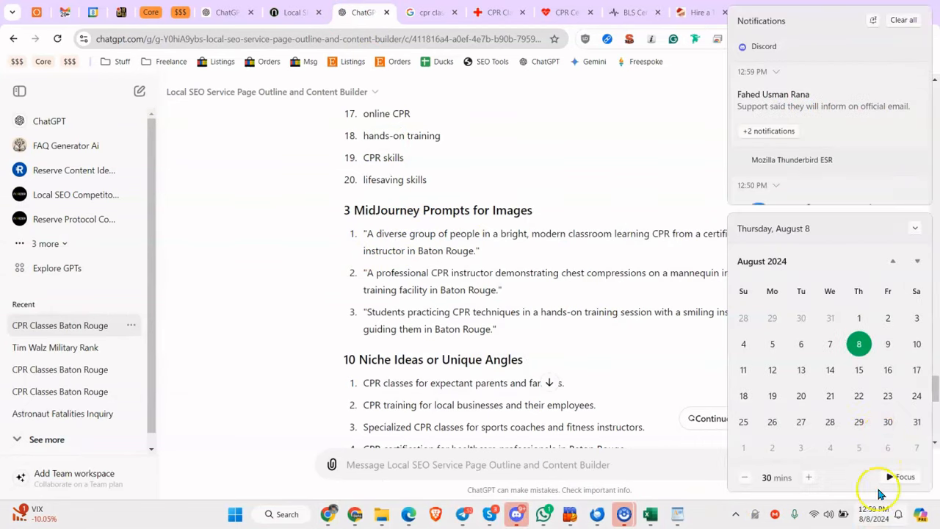
click(872, 20)
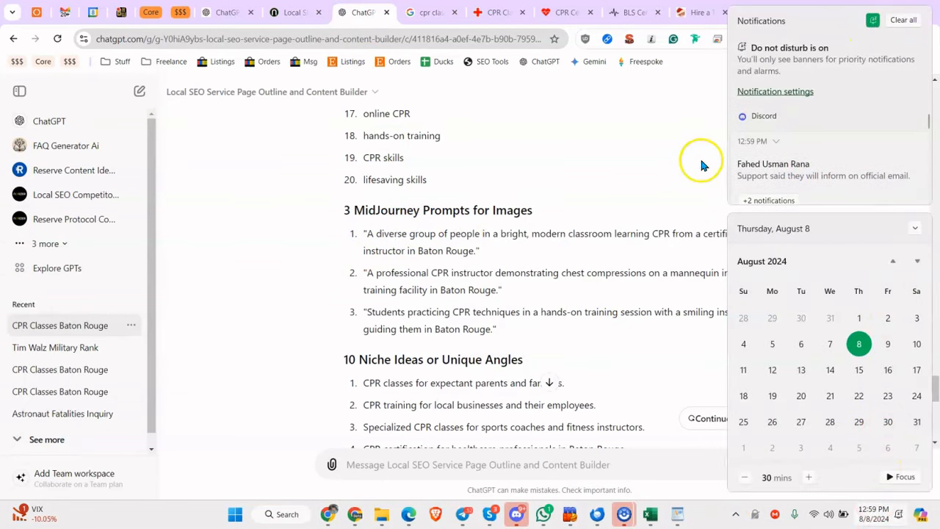
click(602, 227)
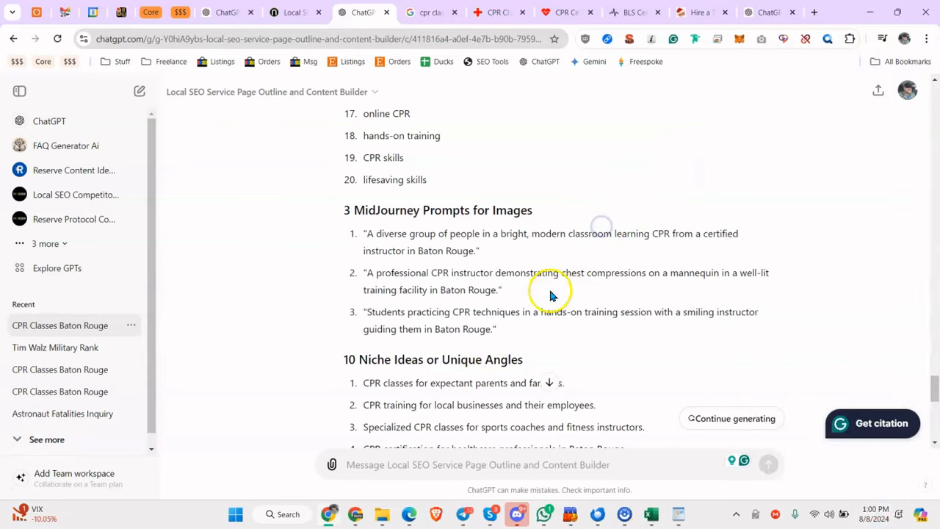
Step: Review the custom GPT's 10 Niche Ideas or Unique Angles, including the parents, local businesses, healthcare and pediatric class ideas
scroll(551, 309, down, 2)
scroll(540, 258, down, 1)
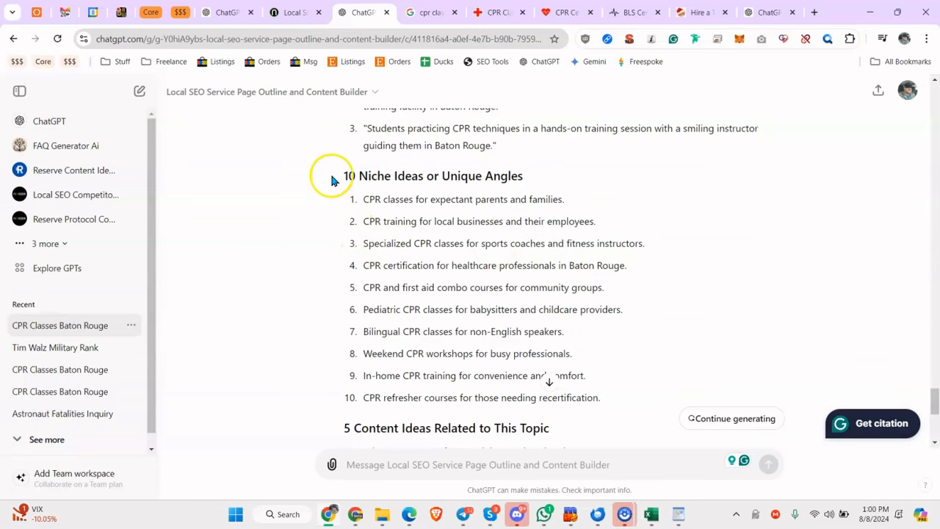
drag(331, 179, 482, 193)
click(499, 193)
drag(475, 199, 529, 197)
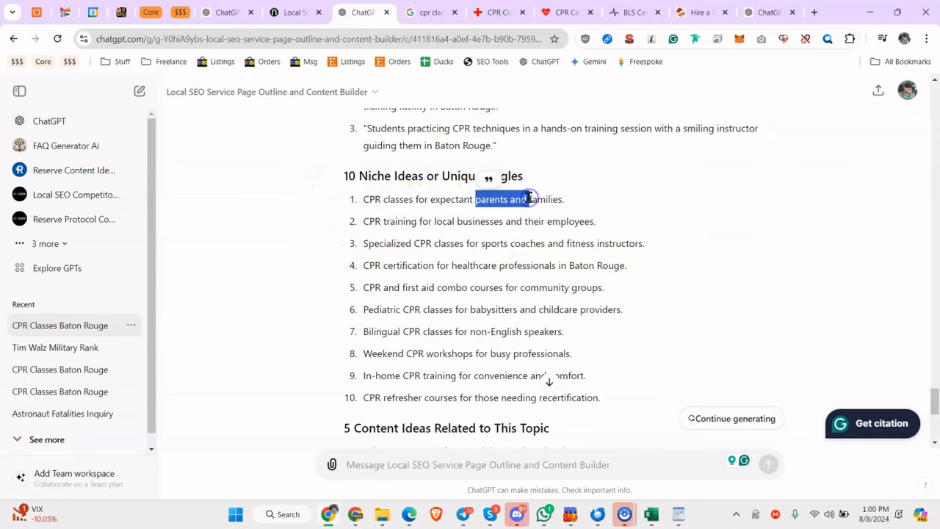
drag(360, 199, 586, 220)
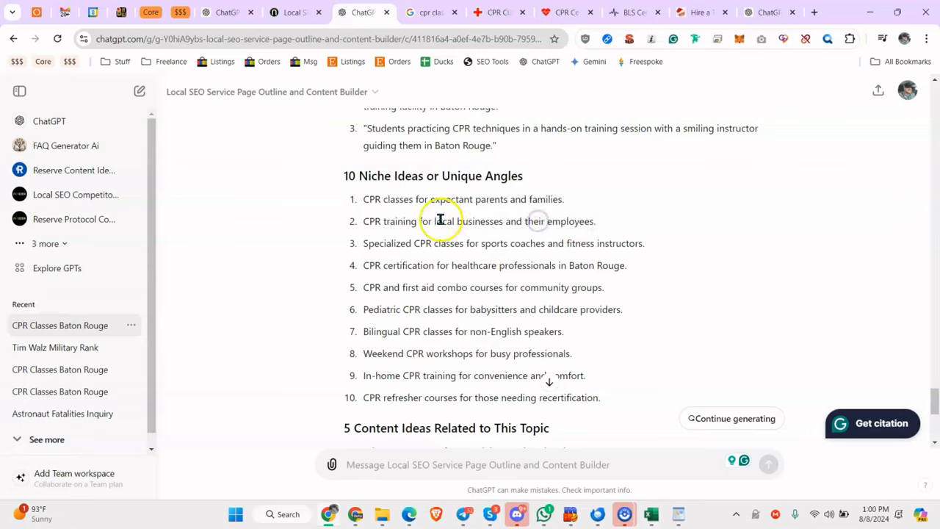
drag(442, 221, 570, 220)
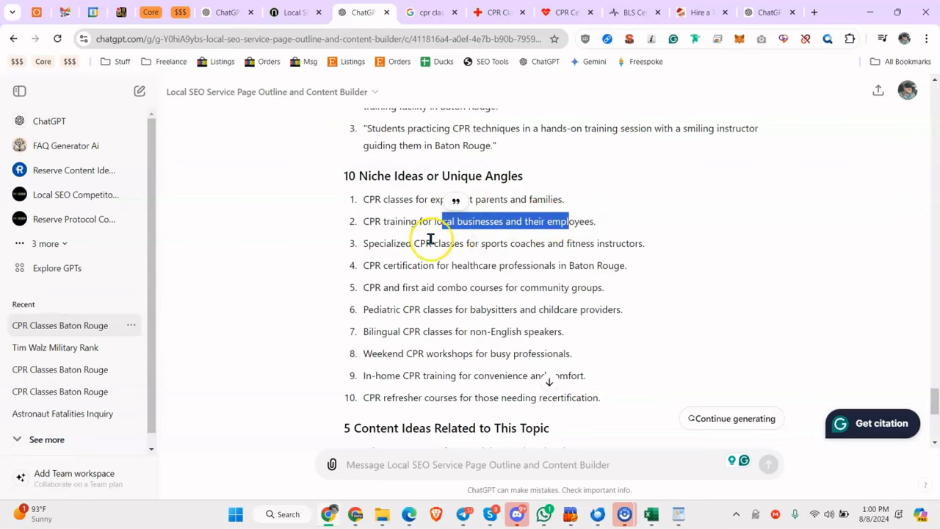
drag(423, 267, 497, 265)
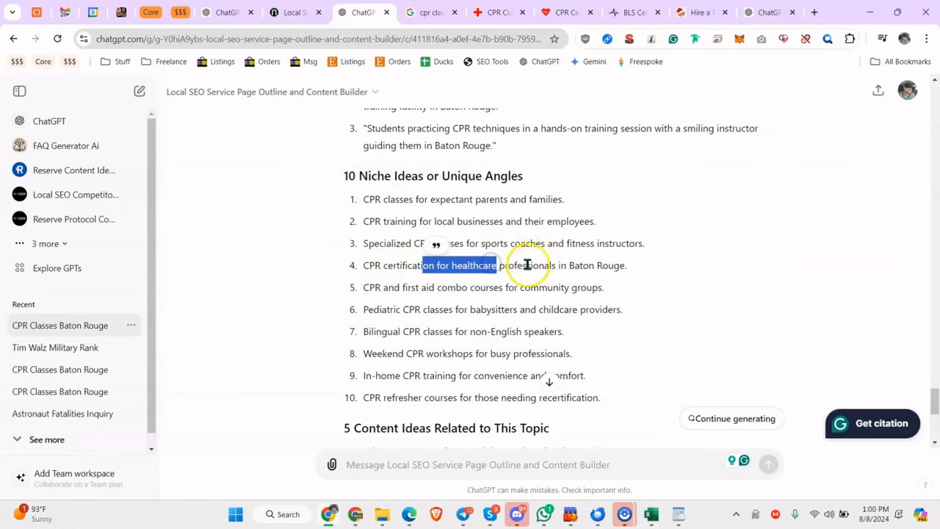
click(430, 280)
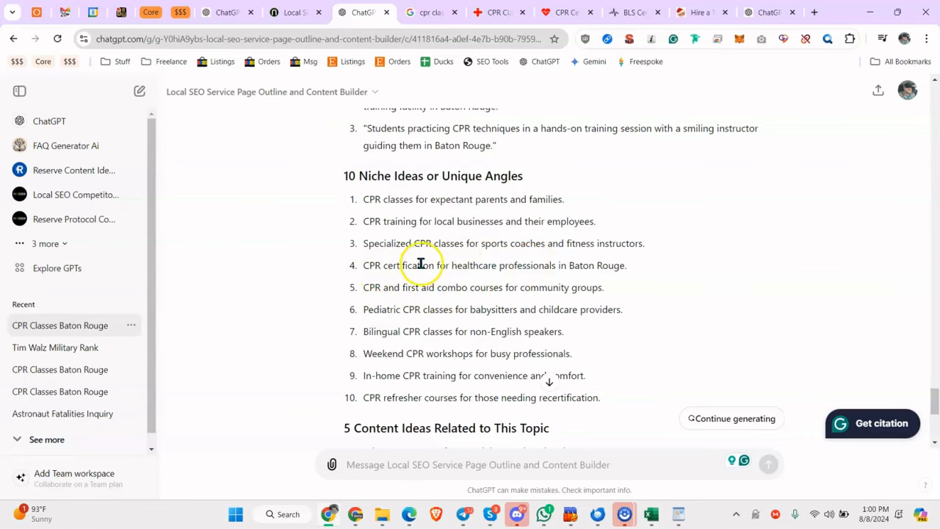
drag(398, 265, 512, 261)
click(451, 279)
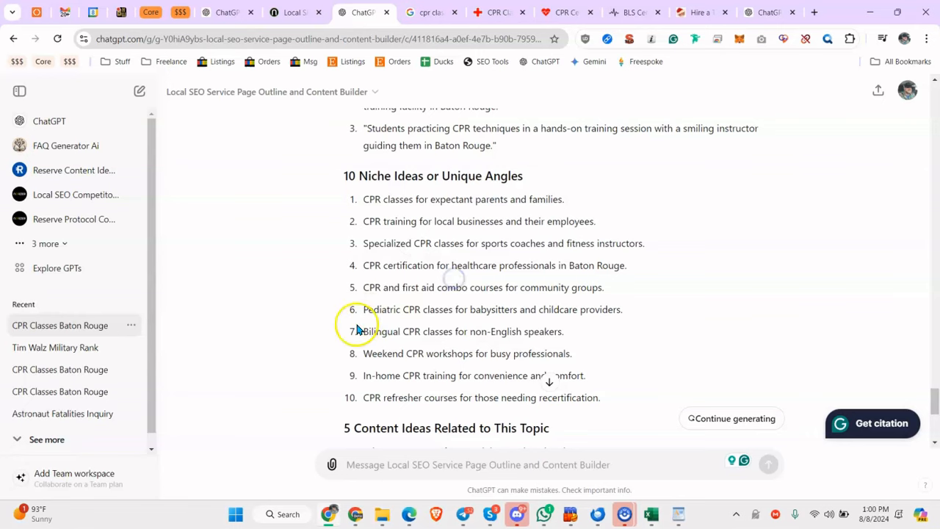
drag(374, 309, 422, 304)
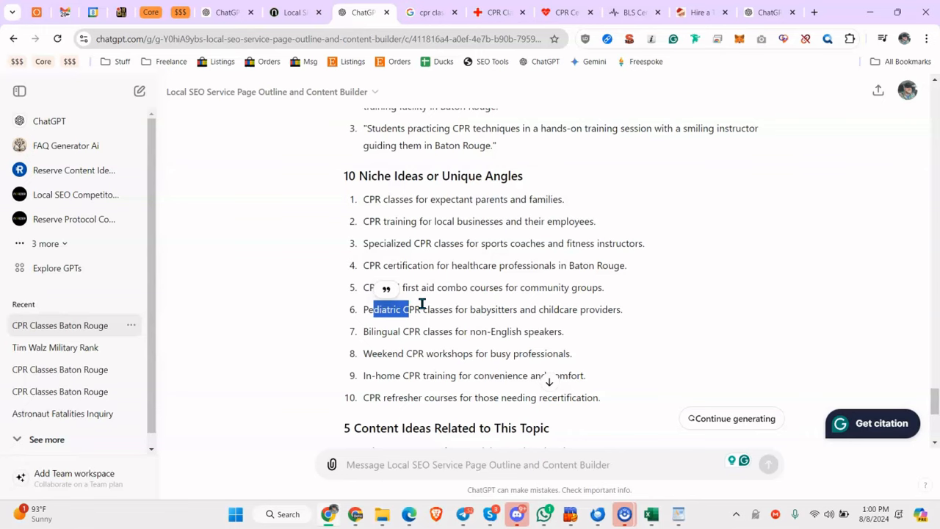
drag(346, 176, 447, 247)
click(456, 252)
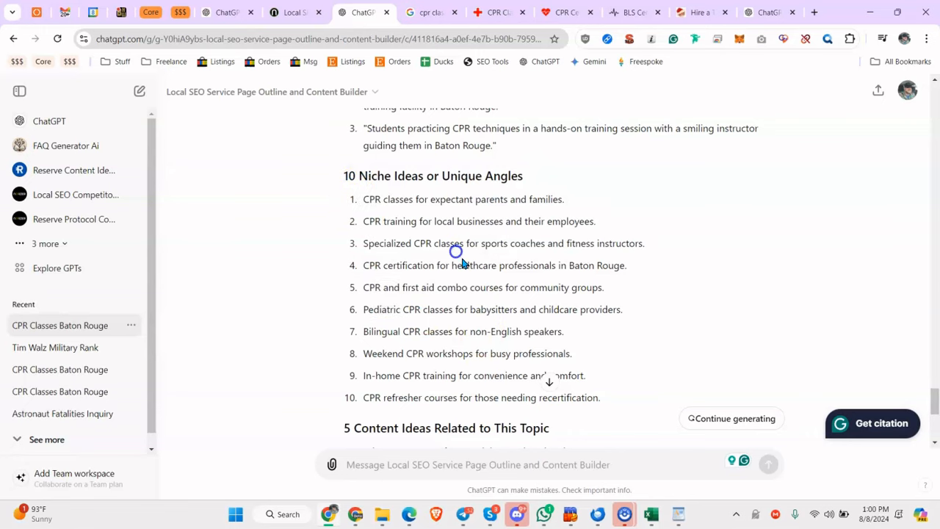
drag(571, 397, 413, 261)
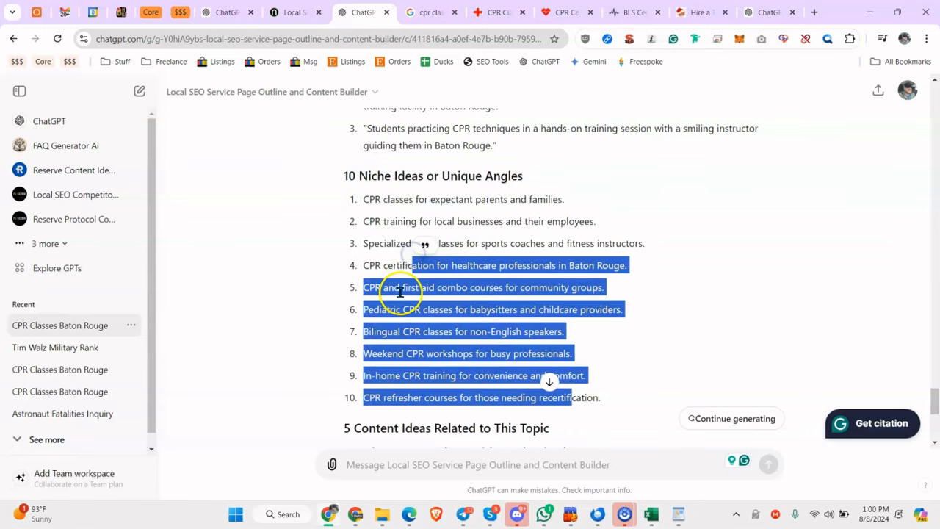
click(407, 270)
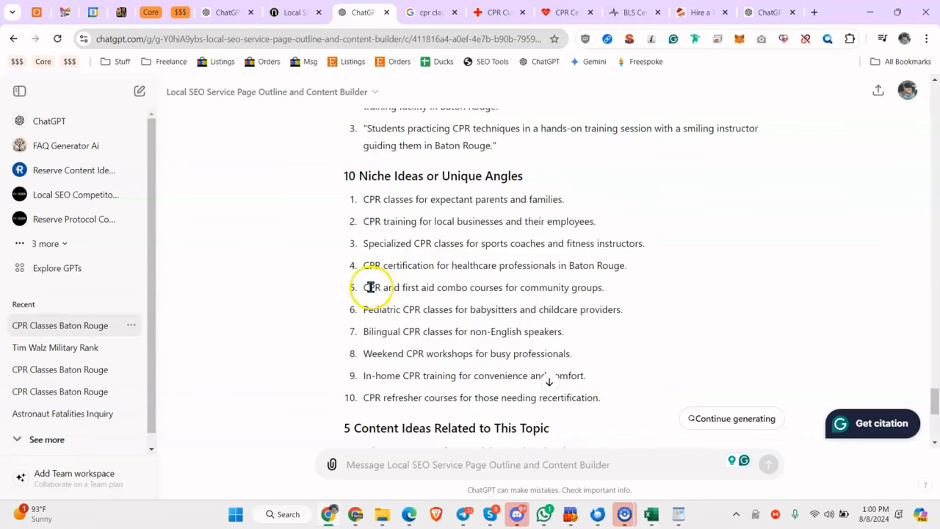
Step: Copy the niche idea "CPR and first aid combo courses for community groups."
triple_click(377, 287)
right_click(562, 285)
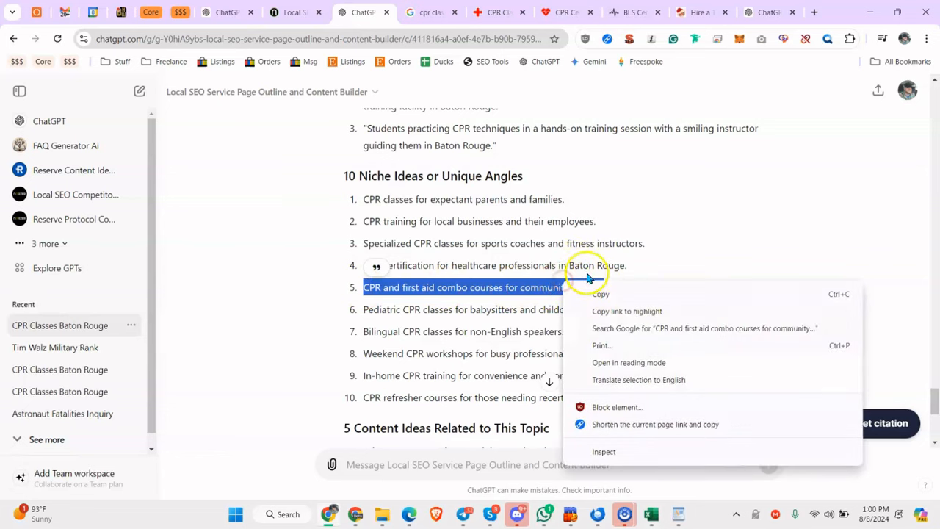
click(605, 292)
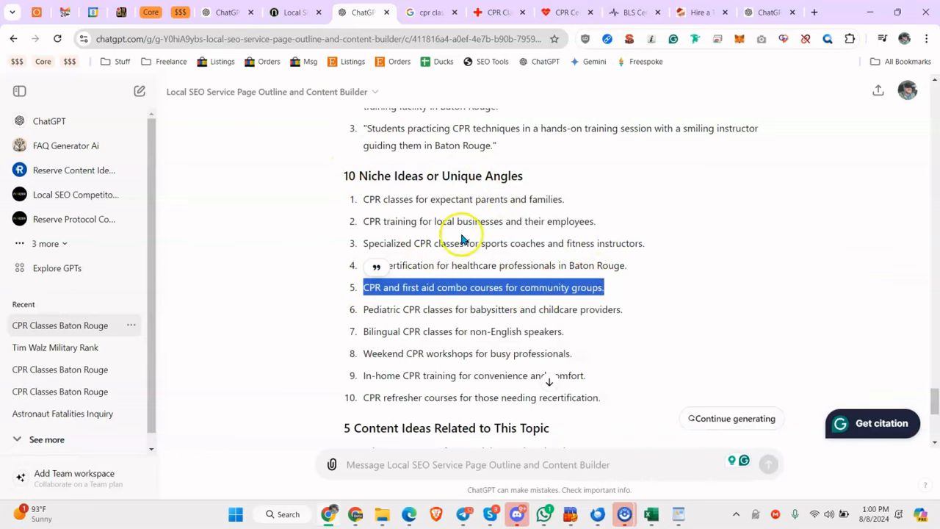
Step: Review the list of 5 Content Ideas Related to This Topic
scroll(432, 283, down, 3)
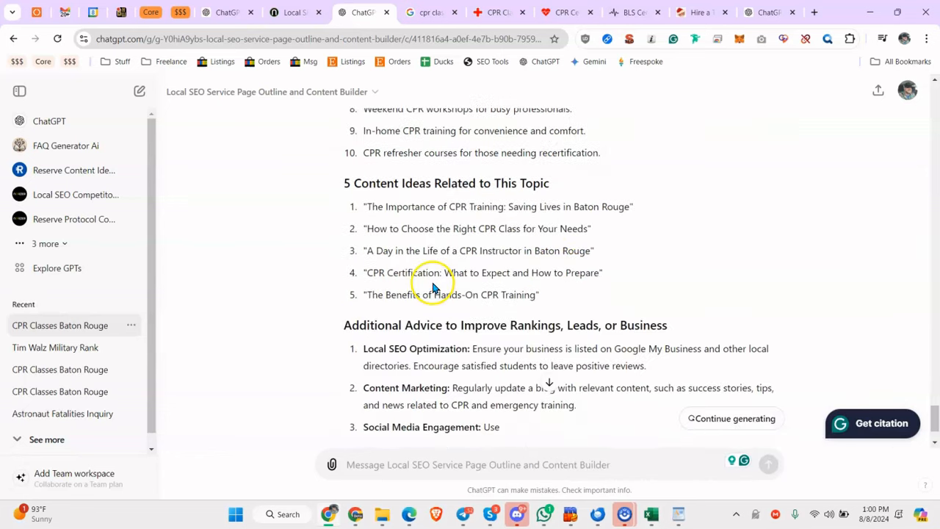
drag(367, 207, 611, 279)
click(612, 278)
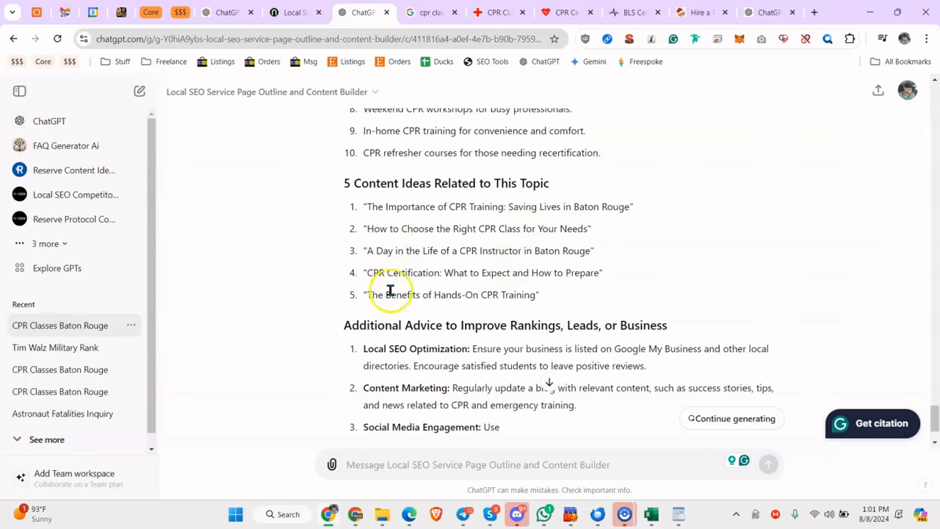
Step: Have the custom GPT continue generating its cut-off response from the Social Media Engagement advice onward
scroll(411, 279, down, 2)
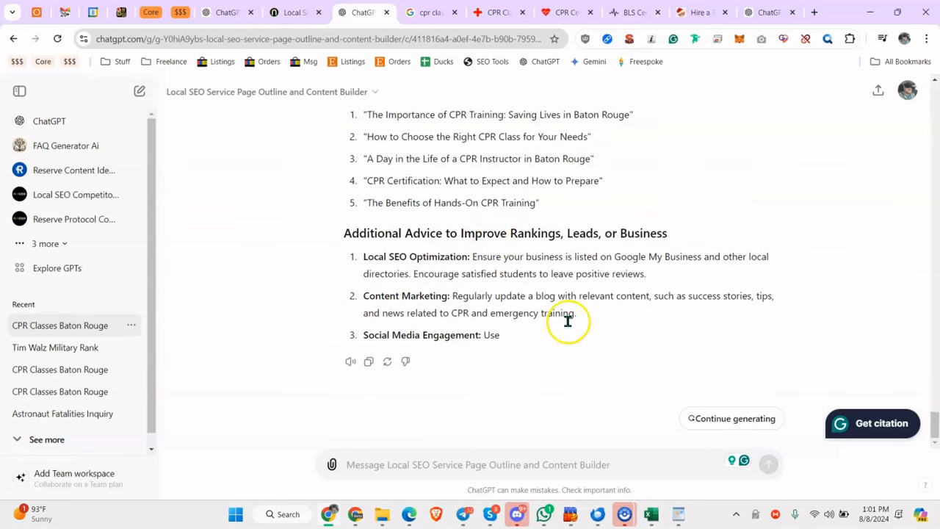
click(732, 418)
scroll(655, 282, down, 15)
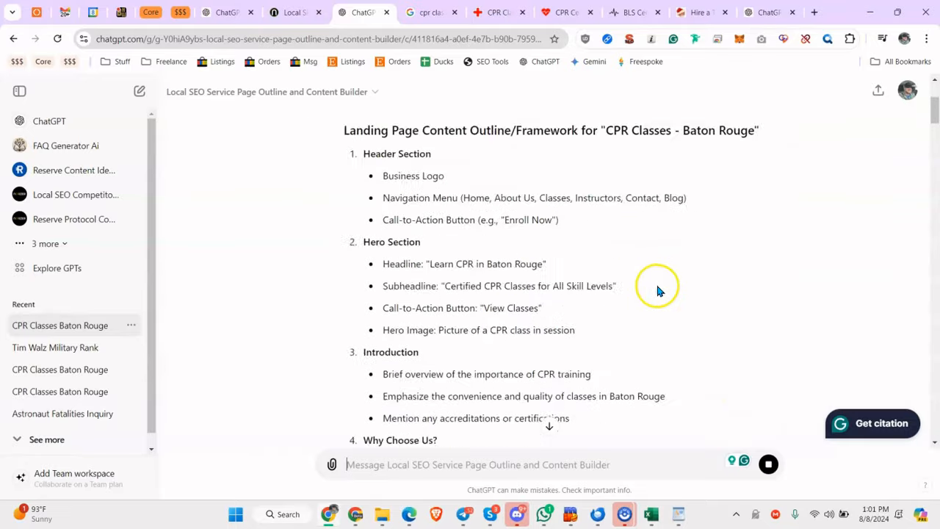
scroll(665, 282, down, 20)
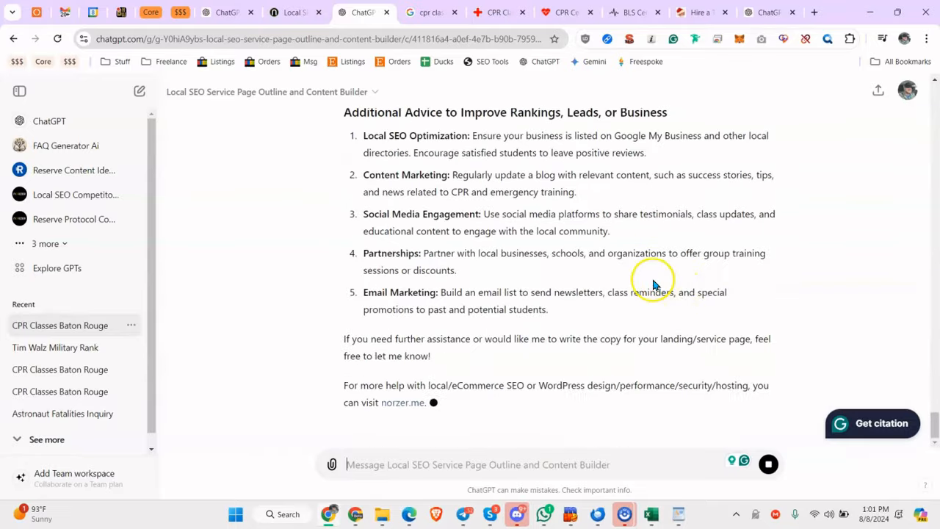
Step: Review the Additional Advice to Improve Rankings, Leads, or Business and the closing offer to write the landing/service page copy
scroll(448, 289, up, 3)
scroll(409, 293, down, 3)
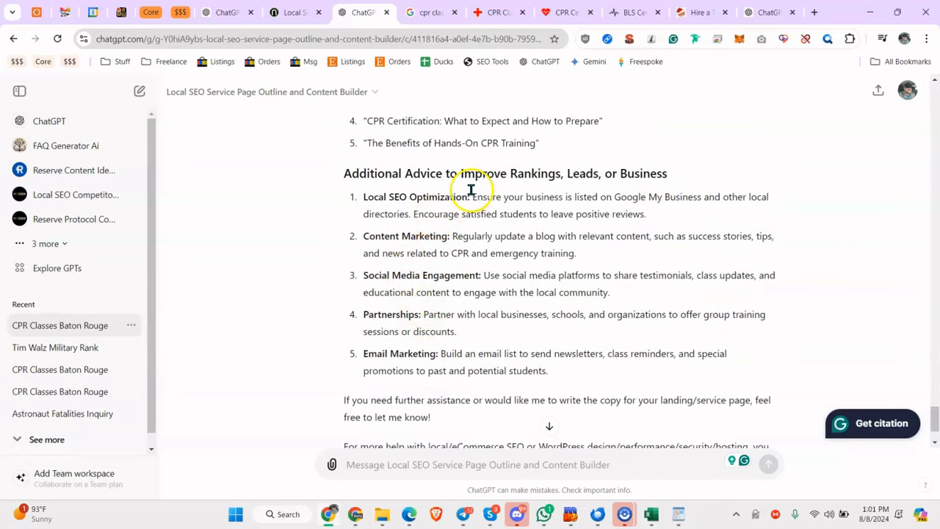
click(405, 197)
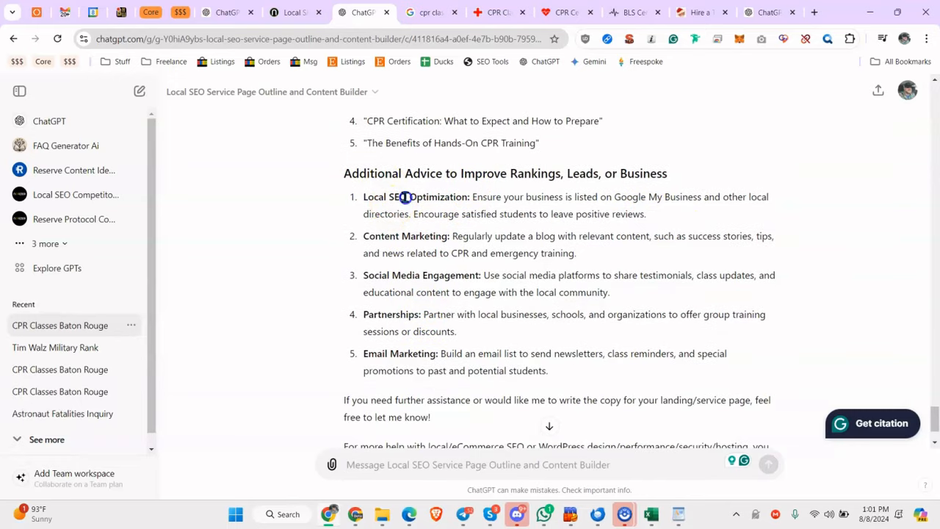
click(414, 275)
scroll(447, 298, down, 2)
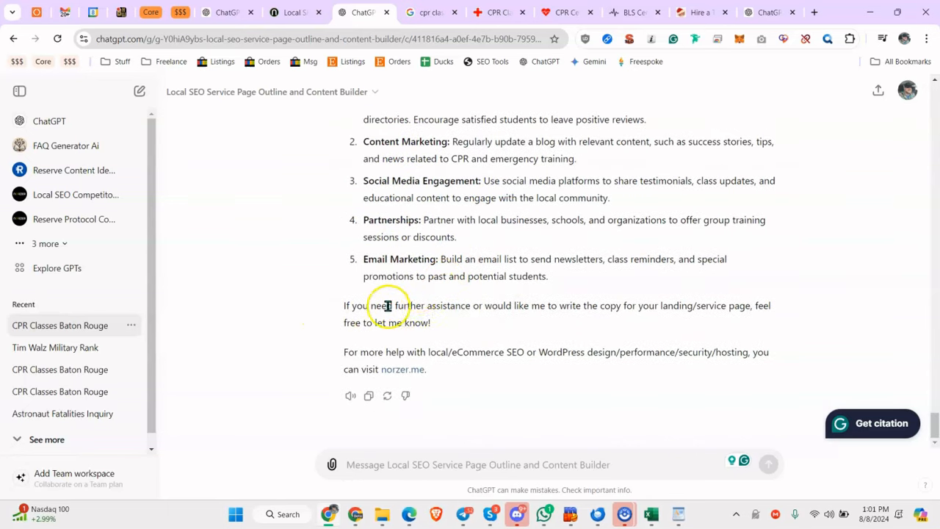
drag(345, 308, 646, 307)
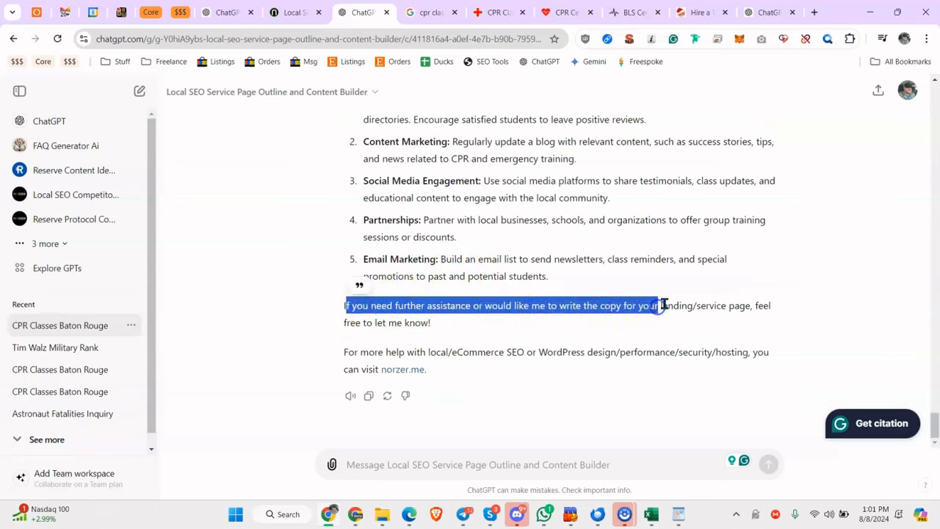
Step: Accept the offer to write the landing/service page copy by sending "yes please write"
click(400, 468)
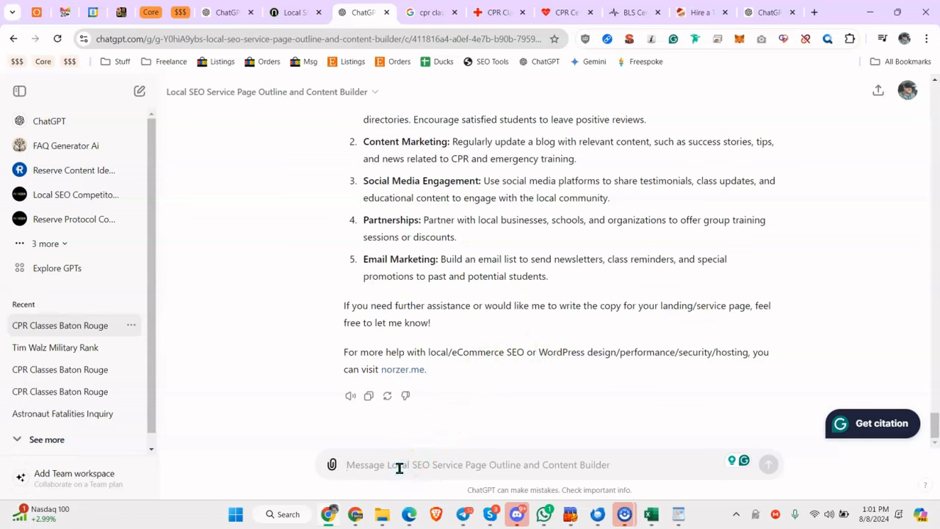
text(yes please write)
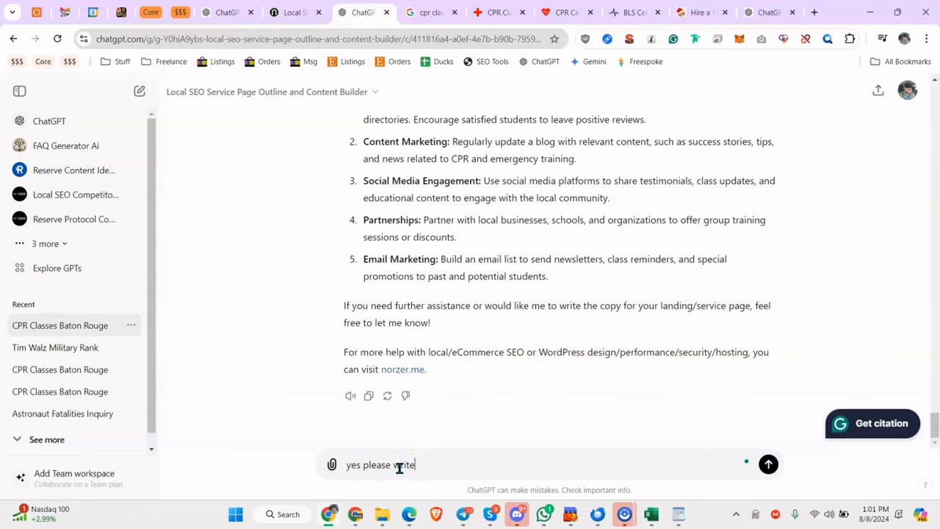
key(Return)
Step: Look back over the outline's niche and content ideas, and examine the opening headings and intro of the new page copy
scroll(554, 254, up, 20)
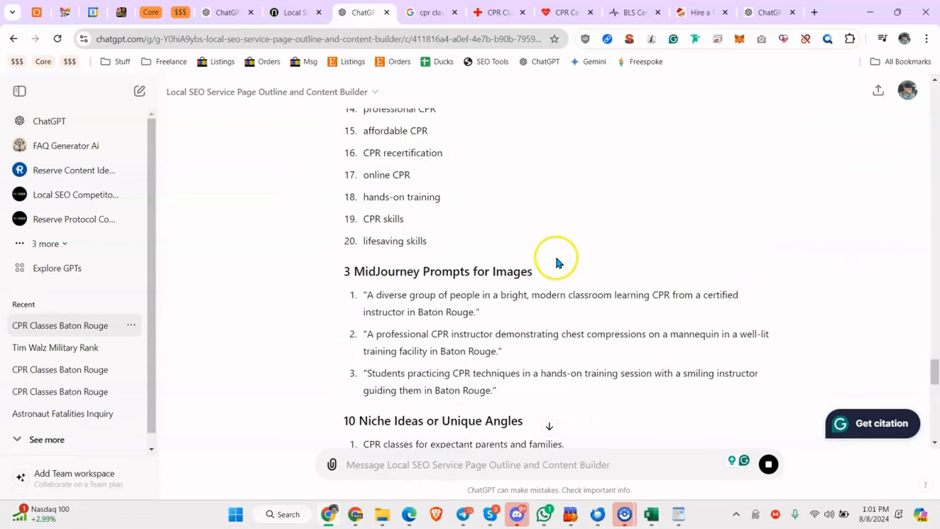
scroll(547, 270, down, 10)
scroll(547, 270, down, 15)
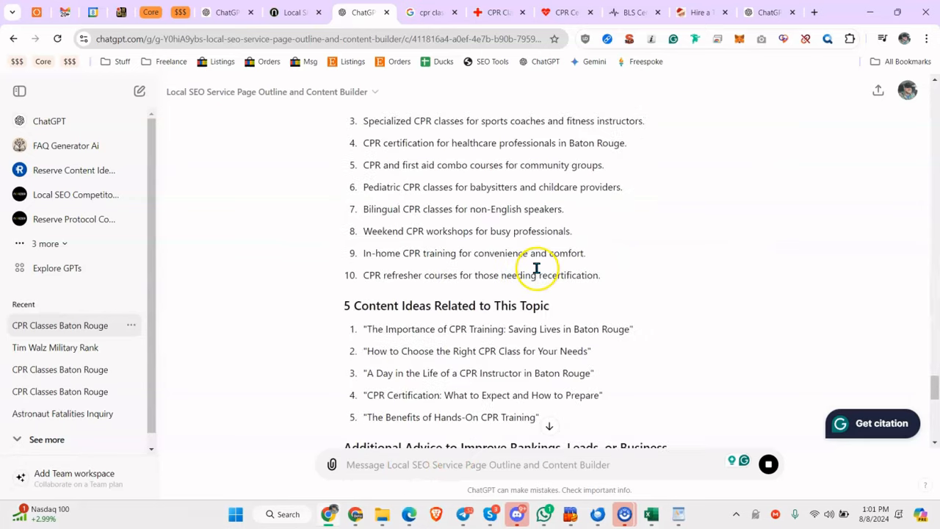
scroll(518, 268, up, 12)
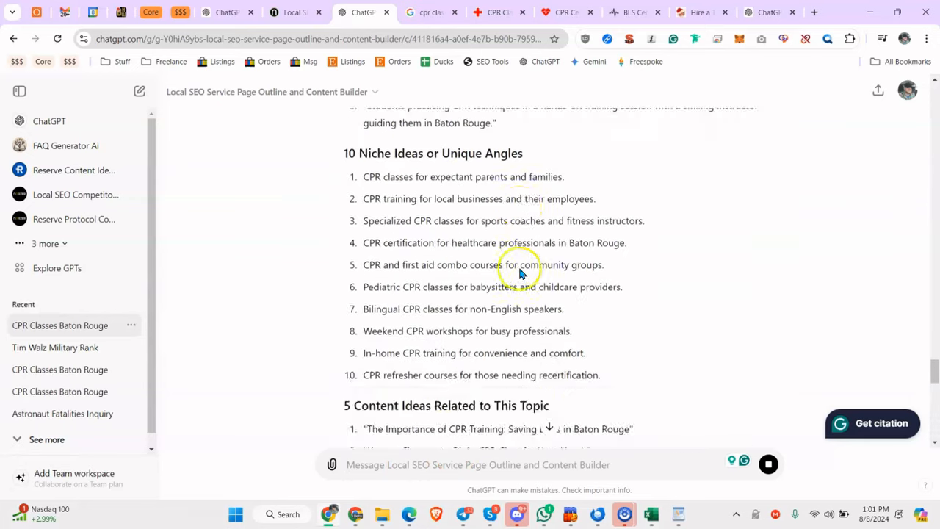
scroll(519, 272, down, 10)
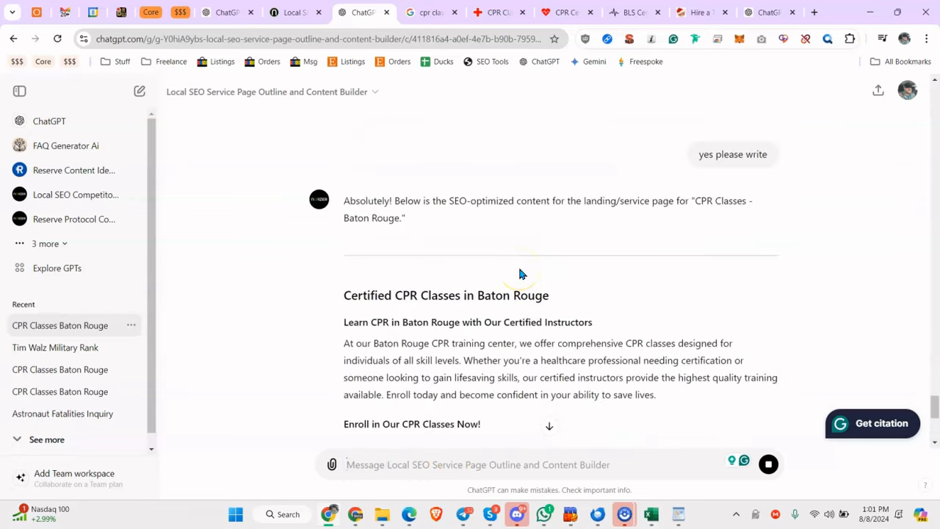
scroll(518, 270, down, 5)
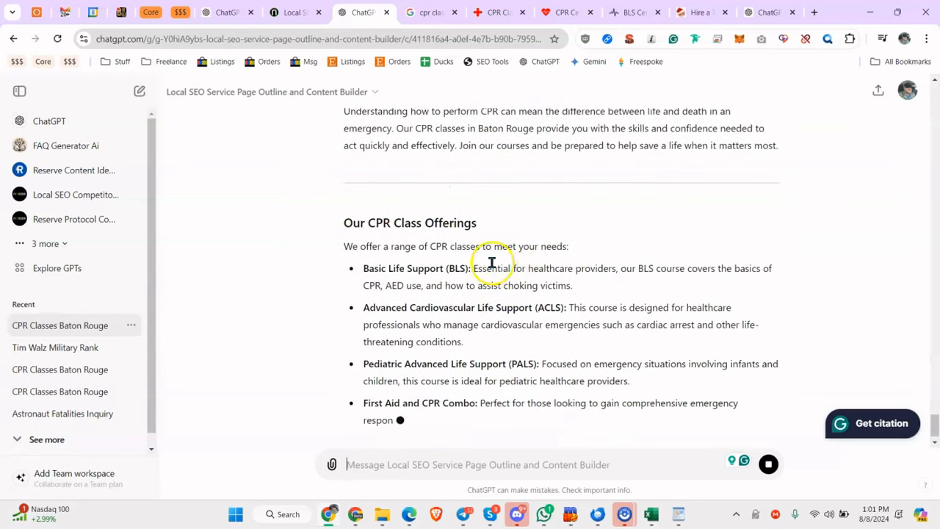
scroll(496, 261, up, 1)
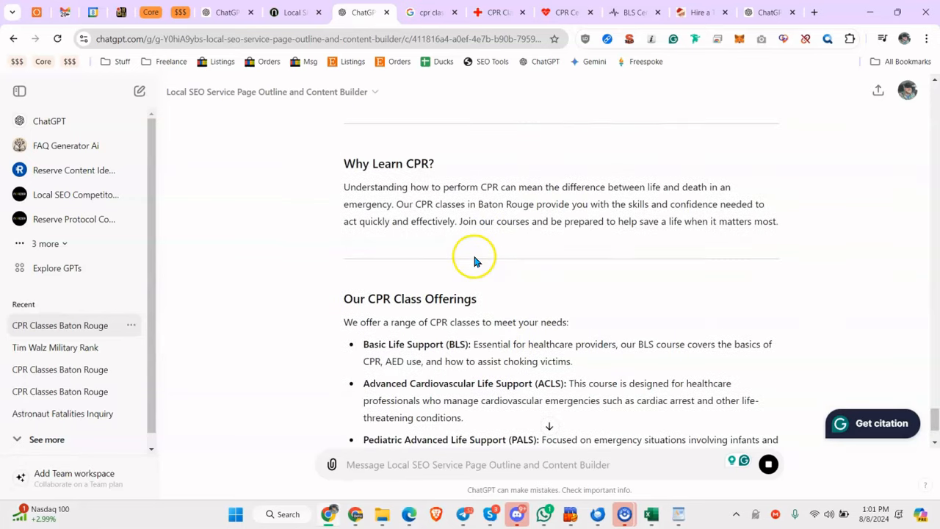
double_click(362, 180)
scroll(480, 189, up, 4)
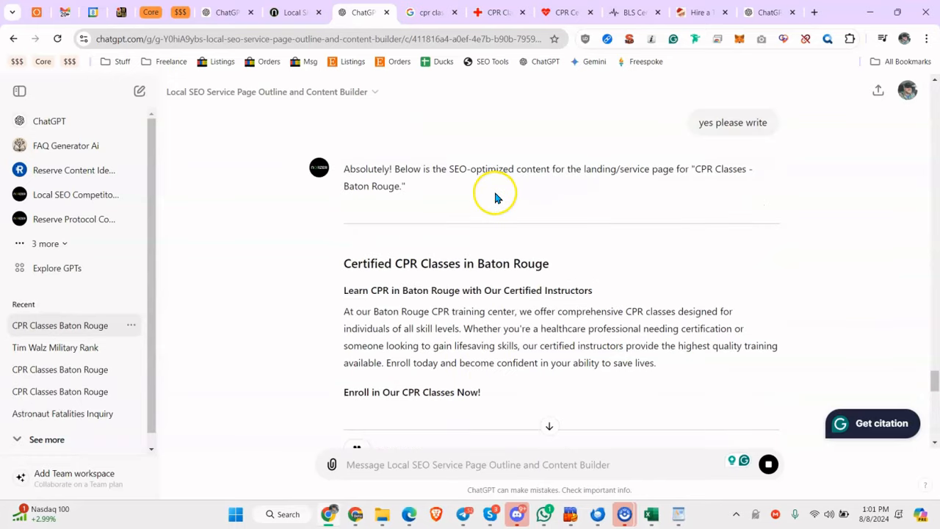
triple_click(424, 263)
click(424, 263)
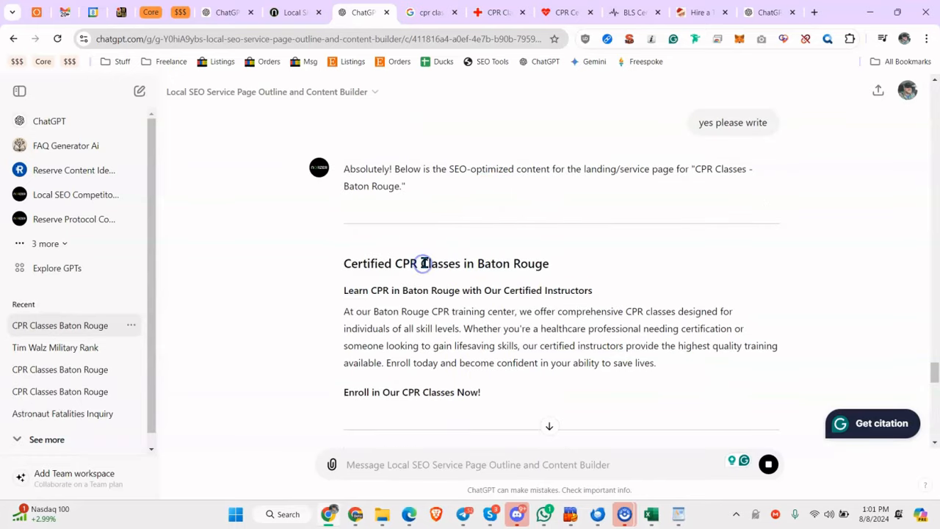
triple_click(405, 292)
click(405, 292)
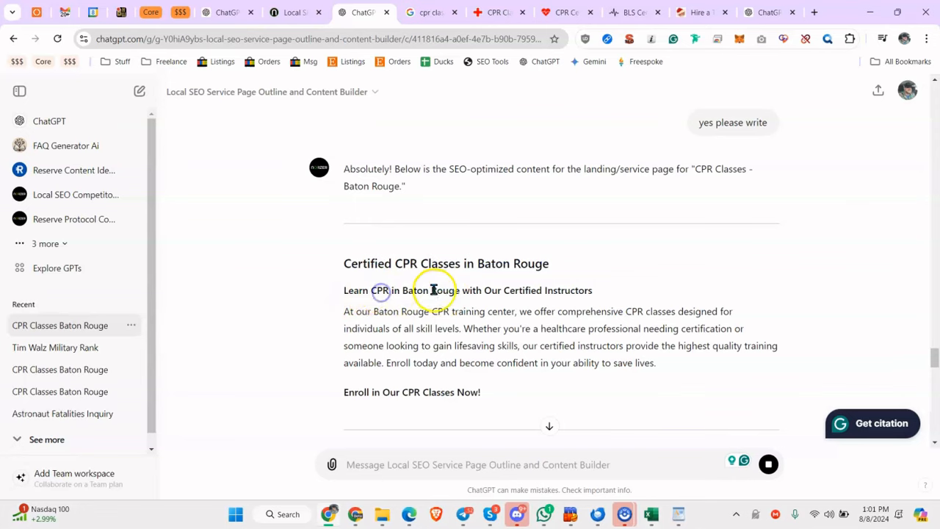
Step: Copy the page copy's main heading "Certified CPR Classes in Baton Rouge"
triple_click(390, 262)
triple_click(411, 263)
right_click(439, 262)
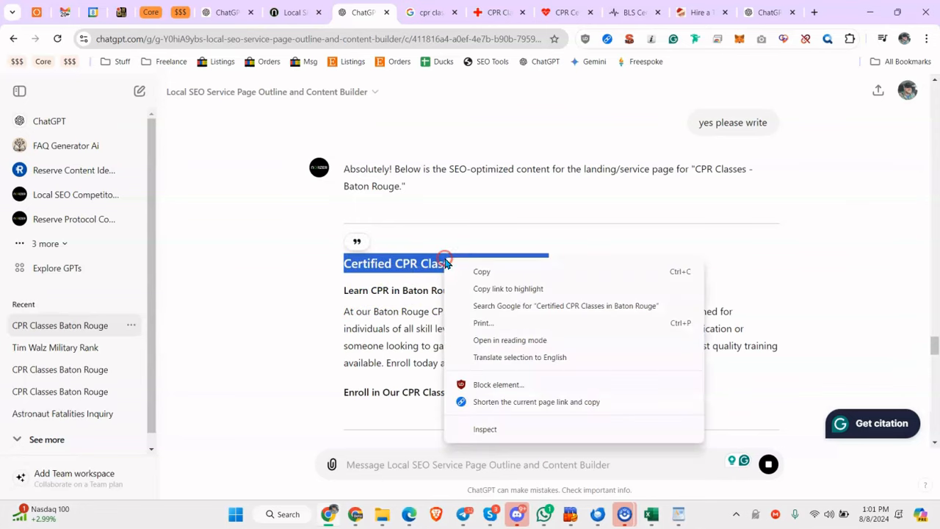
click(459, 268)
click(472, 321)
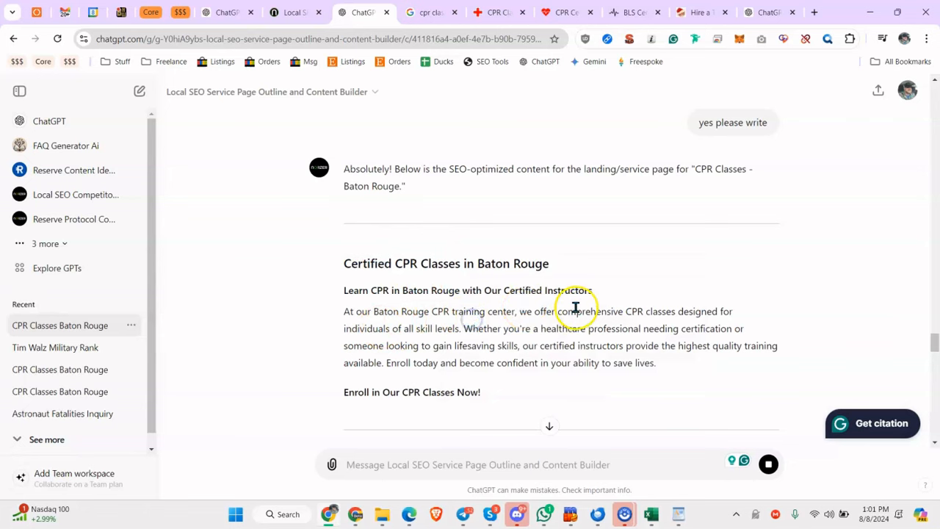
Step: Review the "Why Learn CPR?" and "Our CPR Class Offerings" sections, including the BLS, ACLS and PALS course descriptions
scroll(473, 328, down, 2)
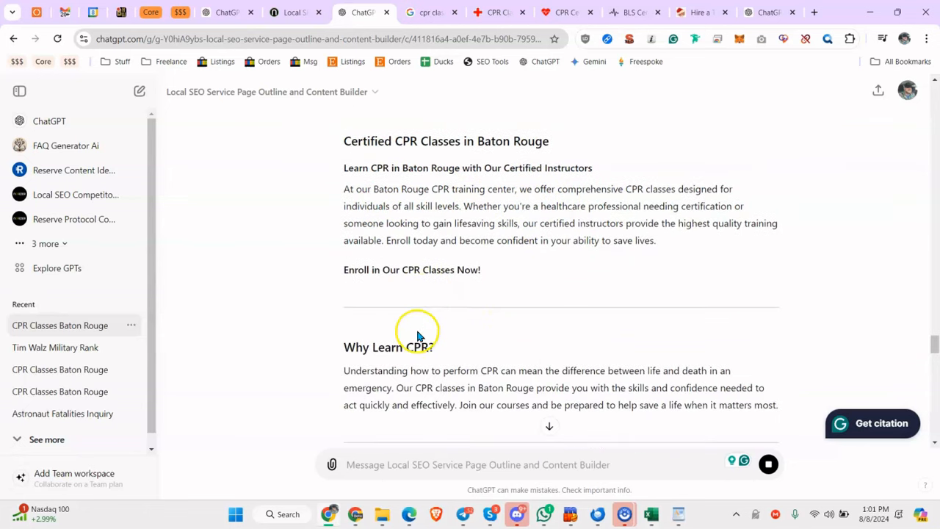
scroll(446, 325, down, 3)
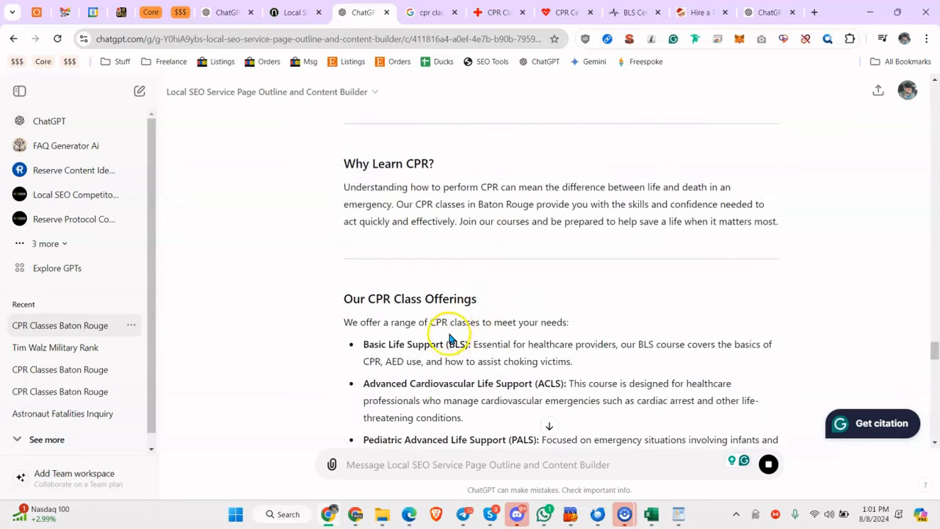
drag(449, 344, 456, 344)
click(526, 378)
scroll(536, 375, down, 1)
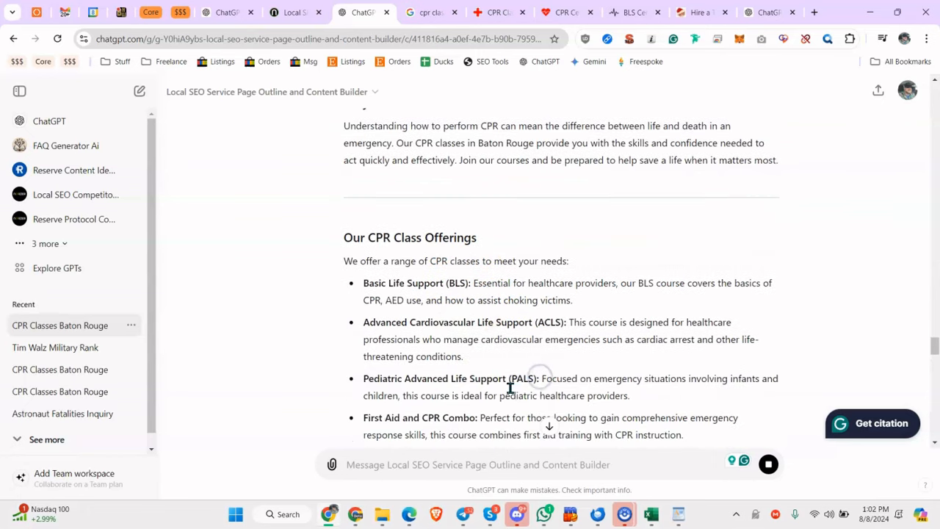
scroll(550, 296, down, 4)
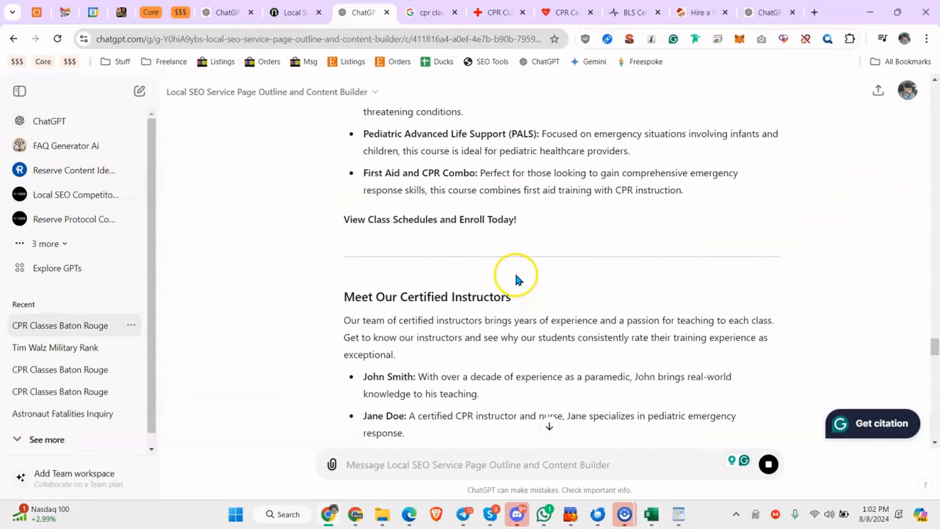
Step: Review the copy from "Meet Our Certified Instructors" through training benefits, schedules, pricing and testimonials to "CPR Certification Requirements"
scroll(477, 264, down, 1)
scroll(400, 253, down, 1)
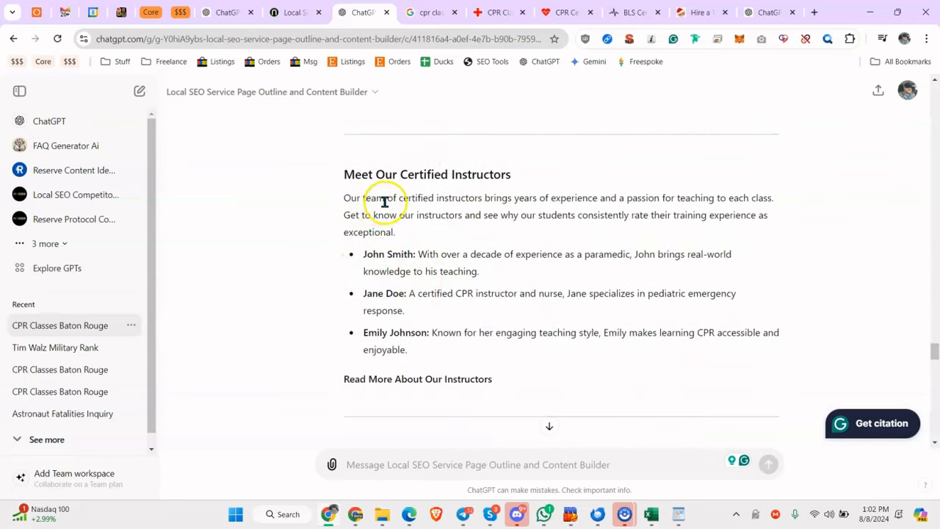
drag(390, 254, 451, 254)
scroll(444, 279, down, 5)
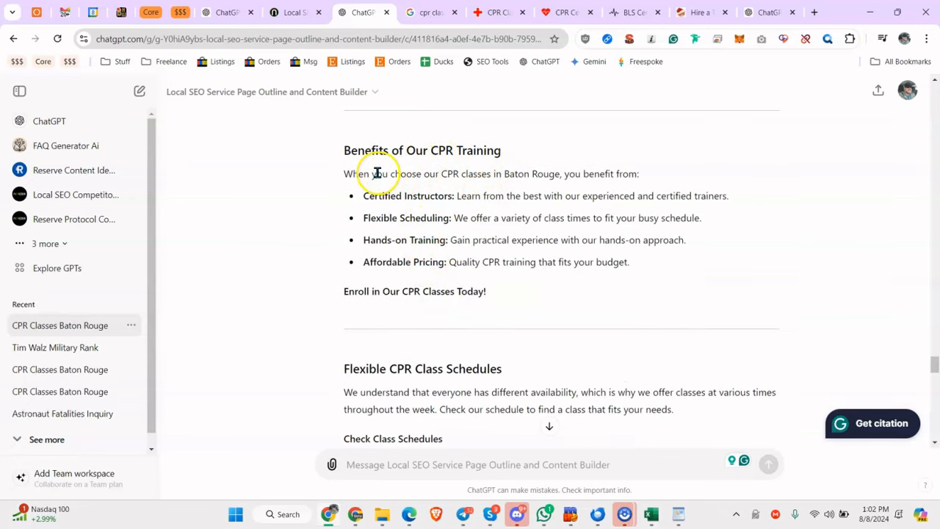
drag(389, 173, 558, 174)
click(478, 173)
scroll(445, 181, down, 1)
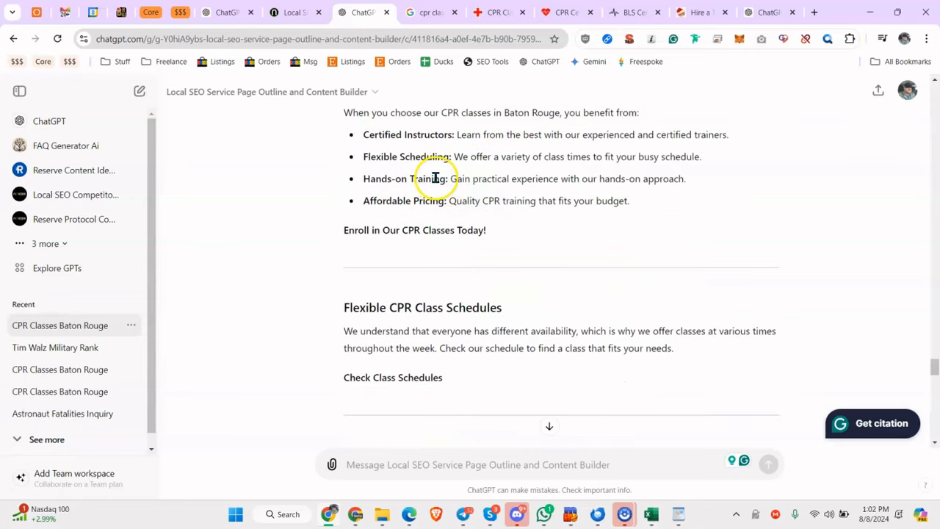
scroll(436, 177, up, 1)
scroll(441, 188, down, 4)
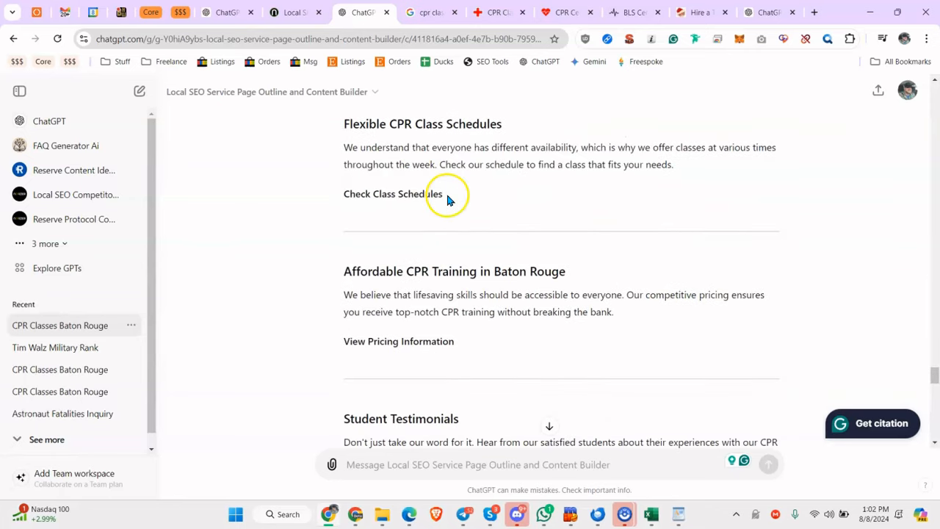
scroll(450, 197, down, 6)
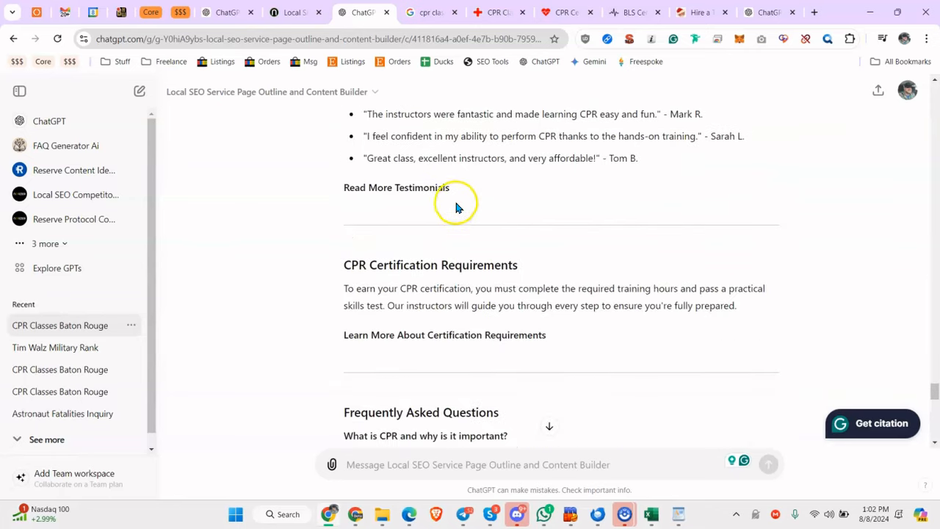
scroll(411, 228, down, 2)
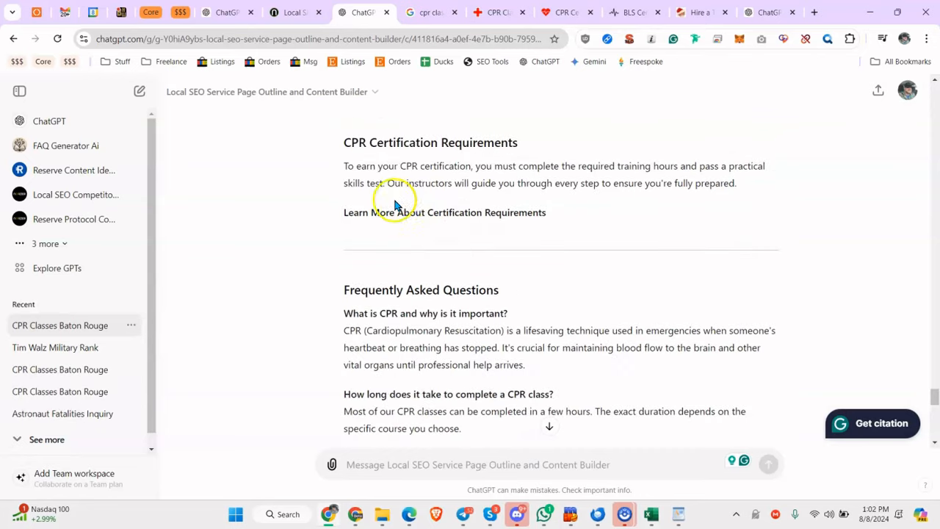
click(444, 168)
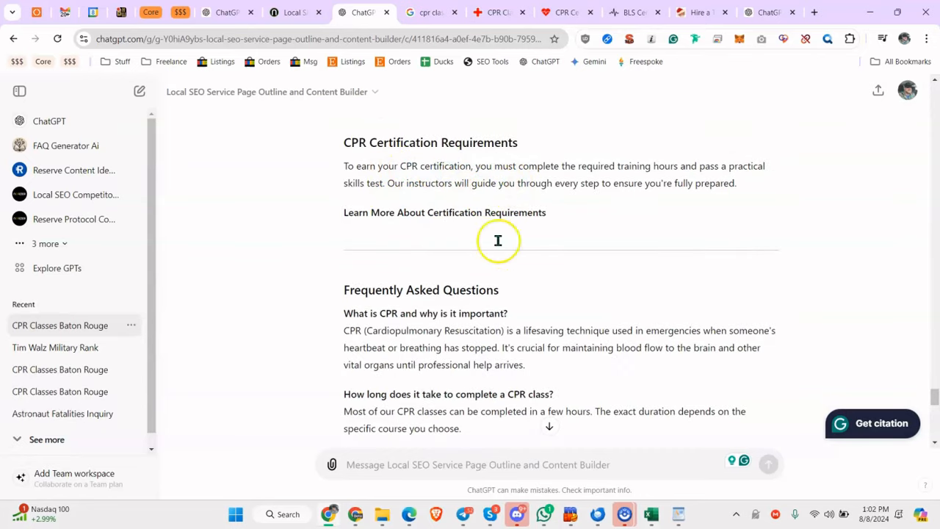
Step: Switch to the WordPad notes, check the certification keyword in the list, and return to the chat
click(677, 514)
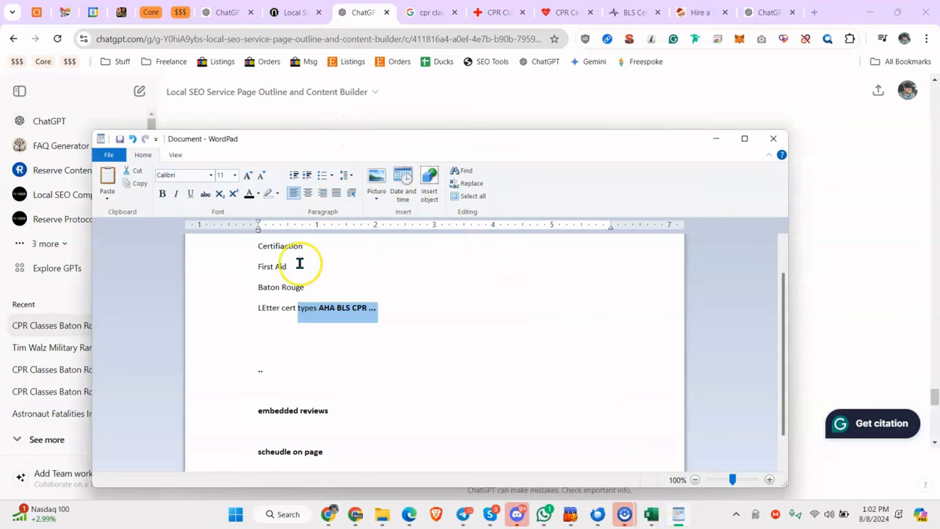
drag(302, 251, 256, 249)
click(858, 237)
Step: Review the Frequently Asked Questions copy and go back up to the outline's Top 20 Most Common N-Grams
scroll(688, 227, up, 6)
scroll(687, 228, down, 9)
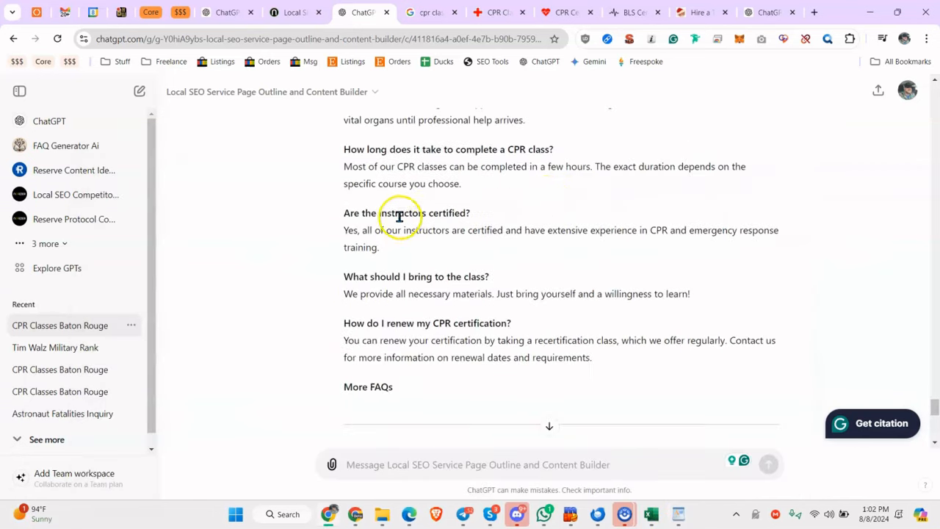
scroll(411, 209, down, 5)
scroll(433, 198, up, 5)
scroll(439, 191, up, 20)
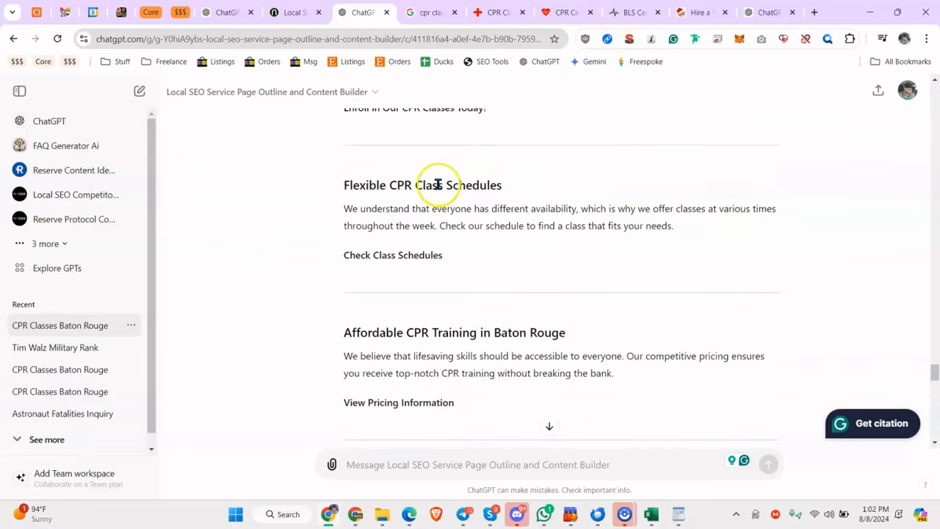
scroll(437, 183, up, 14)
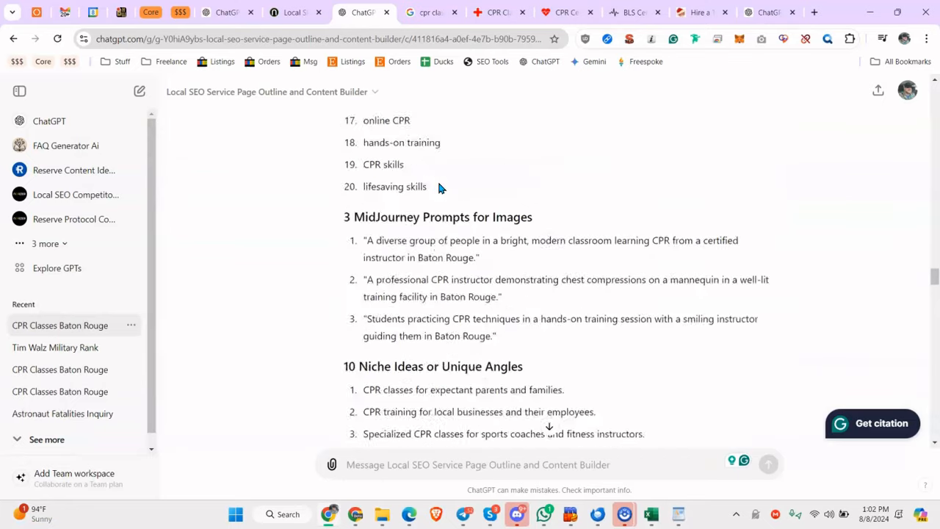
scroll(443, 188, down, 3)
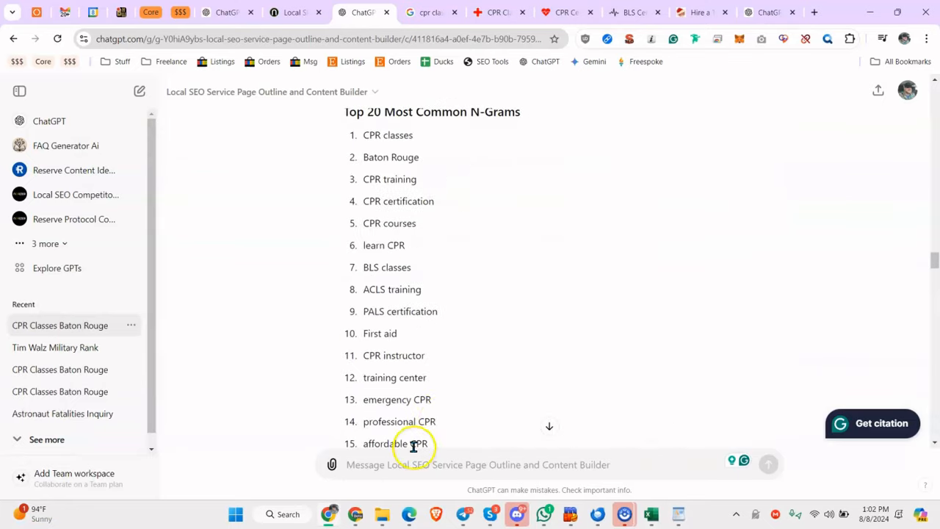
Step: Send the custom GPT the request "give me 5 SEO optimized engaging page titles for this"
text(give me 5 SEO optimized engaging page titles)
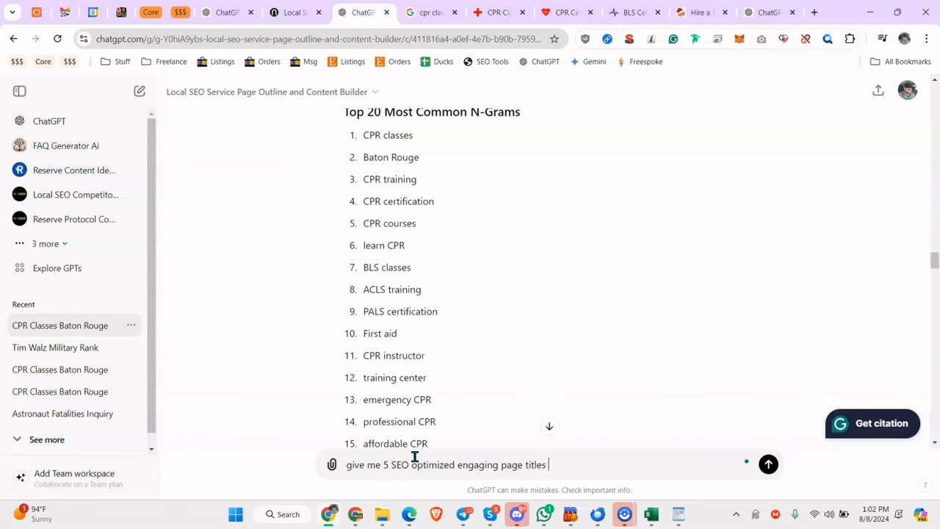
text(for this)
key(Return)
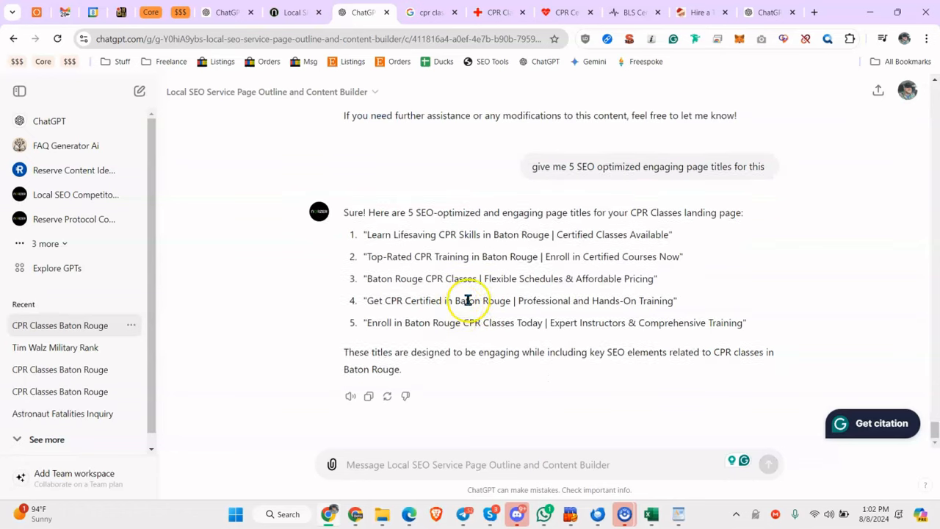
Step: Review the five suggested page titles, comparing the fifth "Enroll in Baton Rouge CPR Classes Today" with the first "Learn Lifesaving CPR Skills"
drag(380, 323, 536, 323)
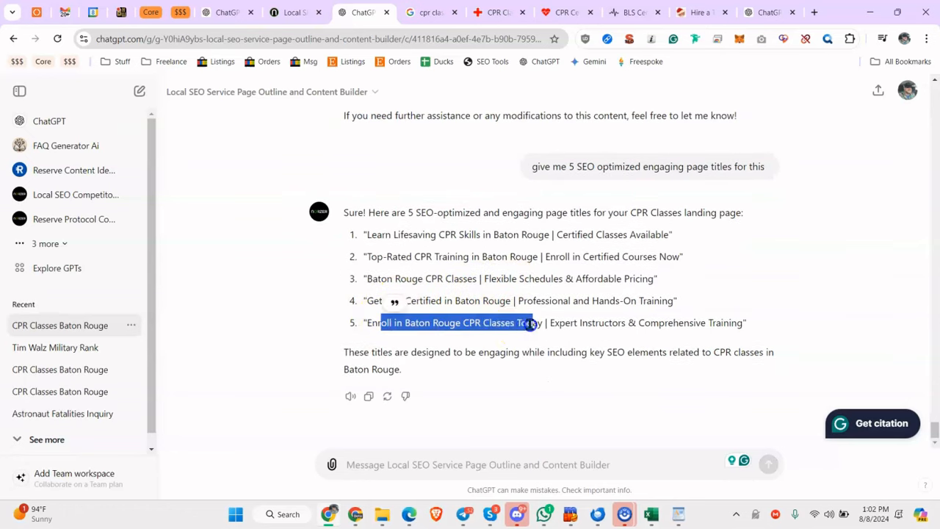
click(536, 323)
drag(362, 238, 637, 237)
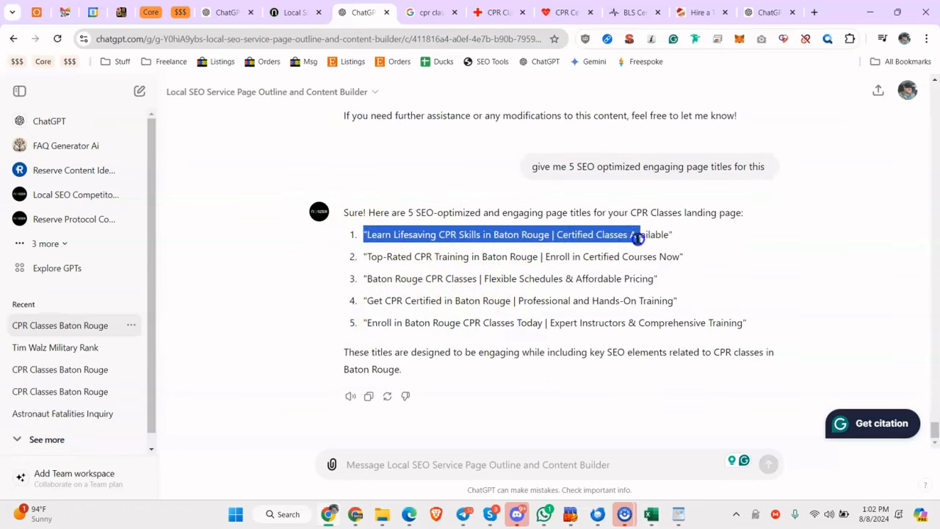
click(377, 213)
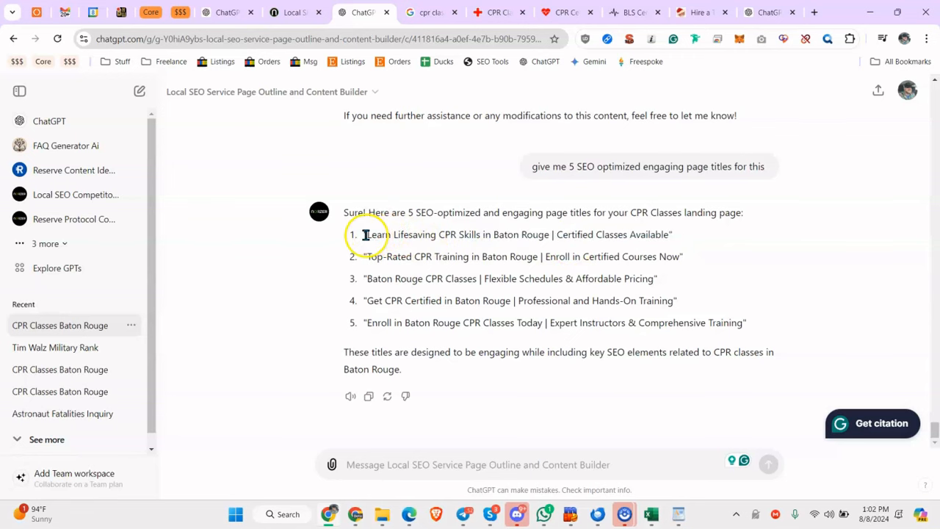
drag(366, 235, 633, 235)
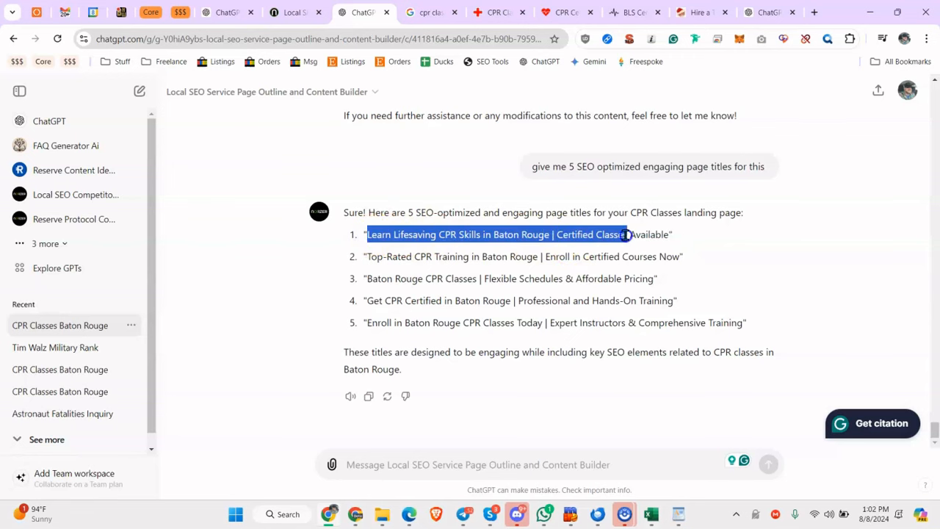
Step: Switch to WordPad to check the keyword notes against the suggested titles and return to the ChatGPT conversation
click(654, 514)
click(679, 514)
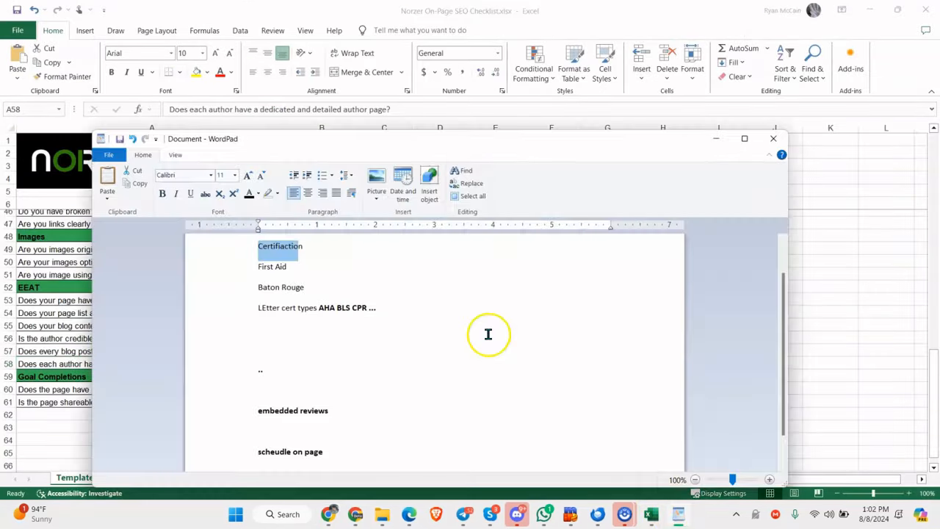
click(294, 276)
click(858, 294)
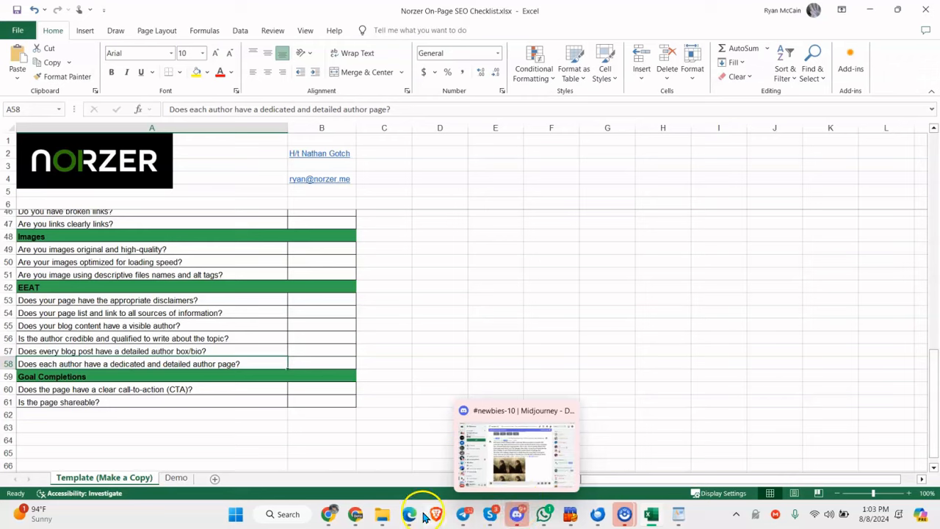
click(353, 515)
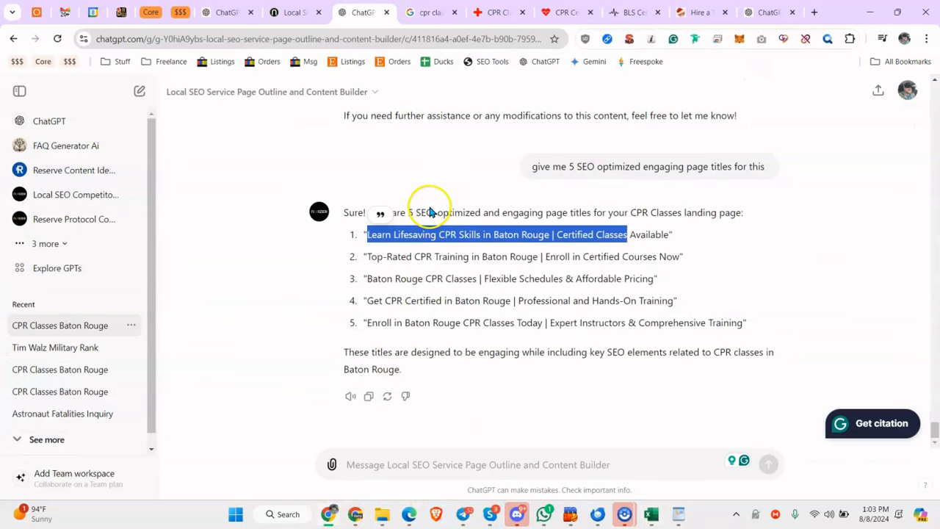
Step: Send the custom GPT the request "i need the titles to include "certification" and "first-aid" try again"
click(446, 237)
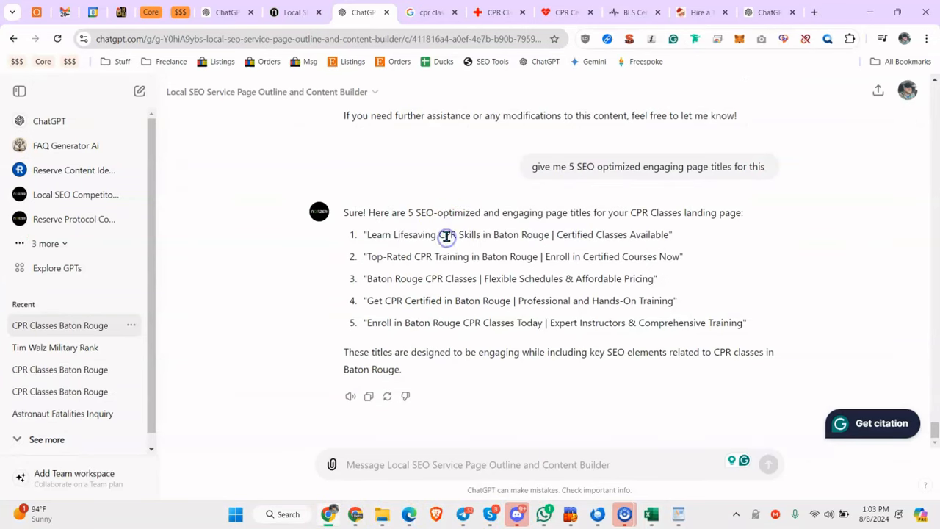
drag(393, 237, 429, 238)
click(442, 241)
text(i need the titles to include "certification" and "first-aid" tr)
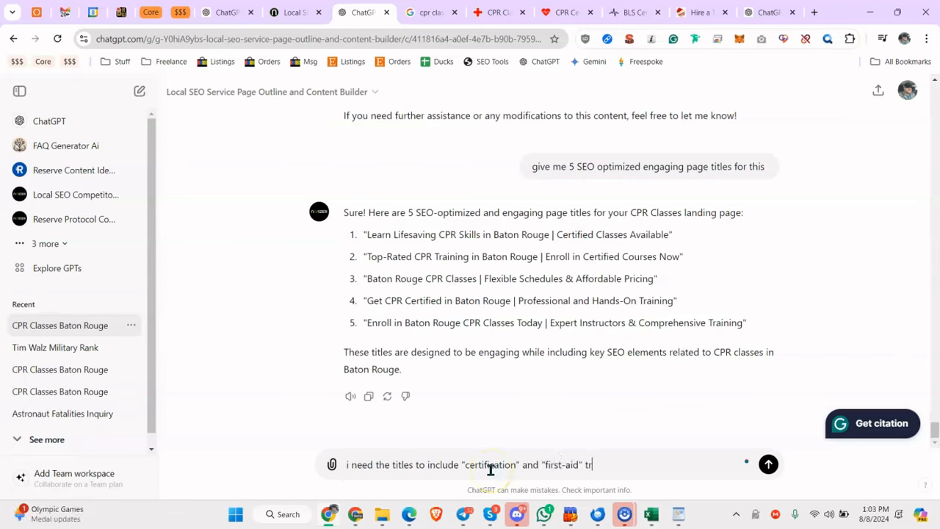
text(ain)
key(Return)
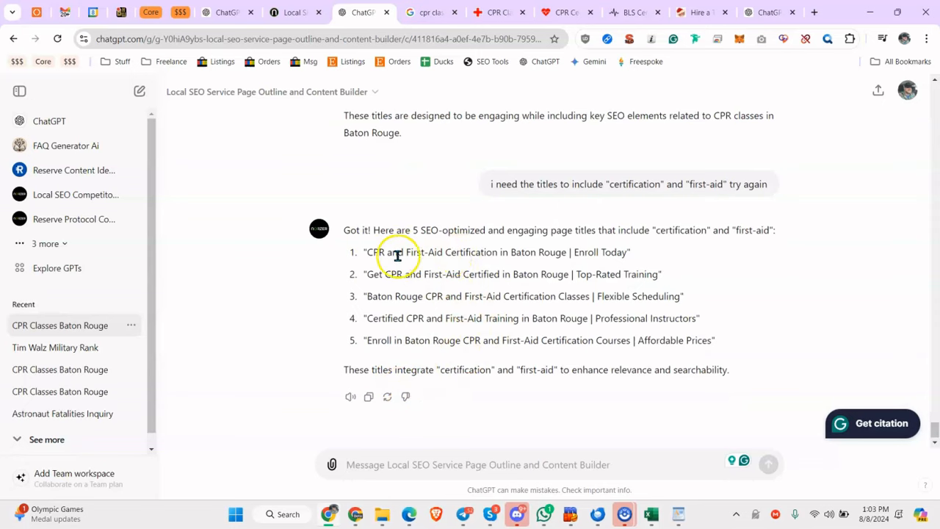
Step: Check the first revised title and send the follow-up request "make sure it says Training as well"
drag(362, 254, 544, 255)
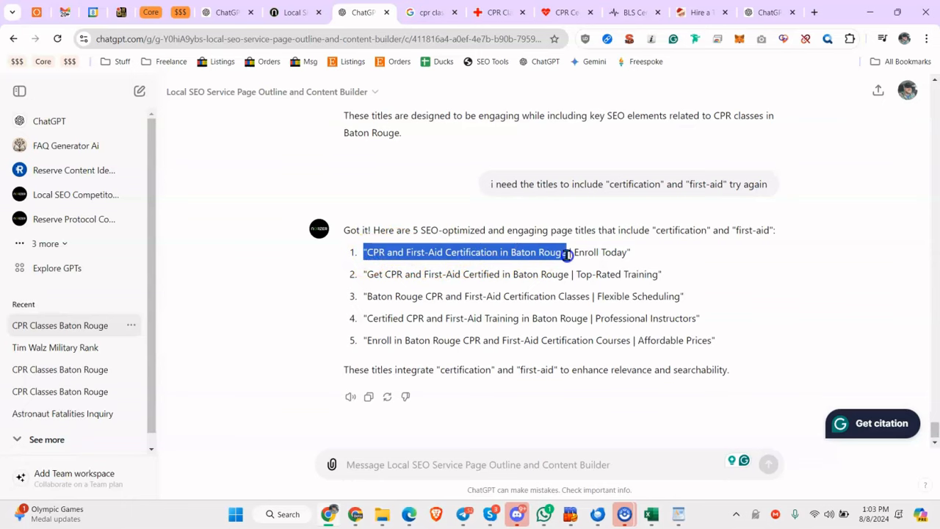
click(451, 450)
text(make sure it says Training)
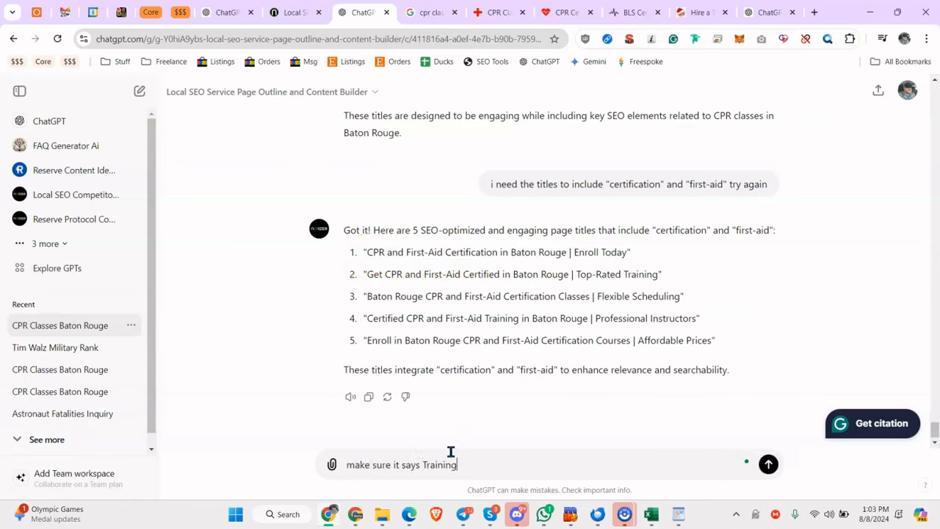
text( as well)
key(Return)
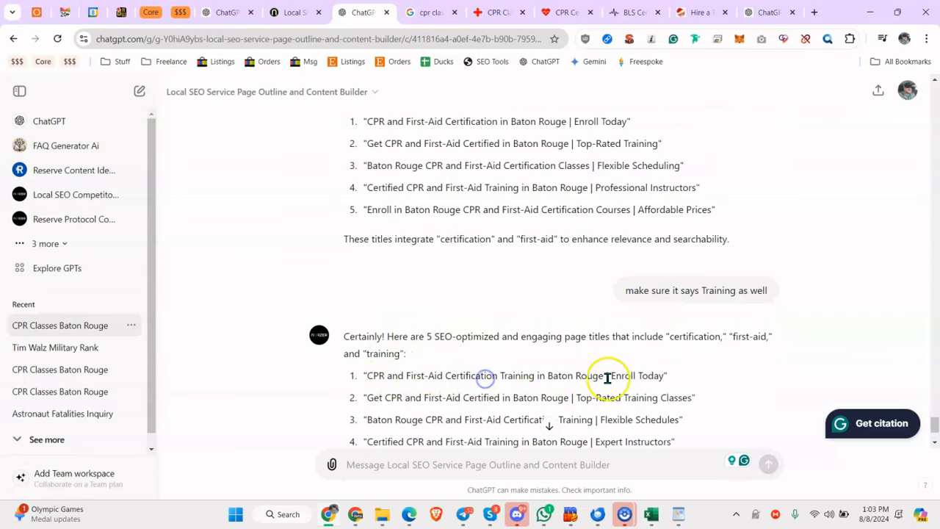
Step: Copy the title "CPR and First-Aid Certification Training in Baton Rouge | Enroll Today" into the WordPad notes below the cert types line
drag(669, 375, 652, 397)
scroll(517, 336, down, 1)
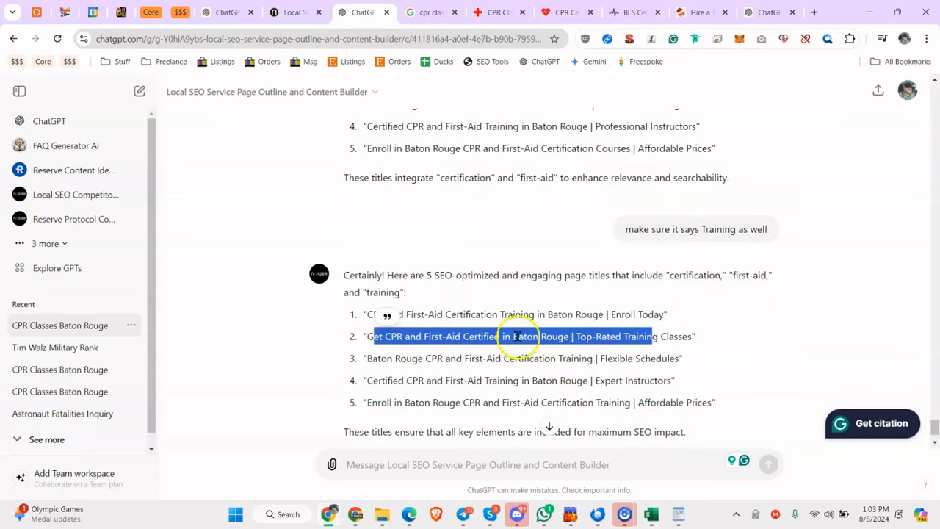
click(387, 315)
double_click(378, 314)
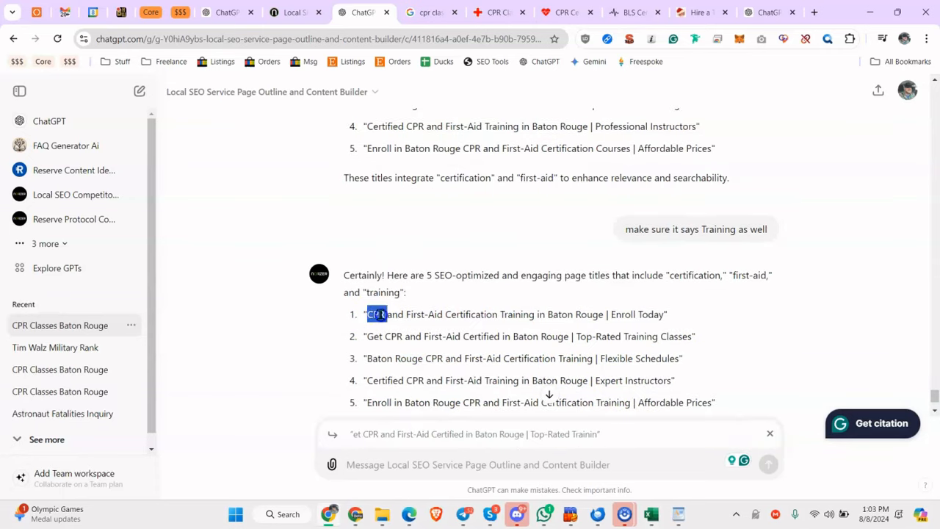
drag(378, 314, 668, 315)
right_click(639, 314)
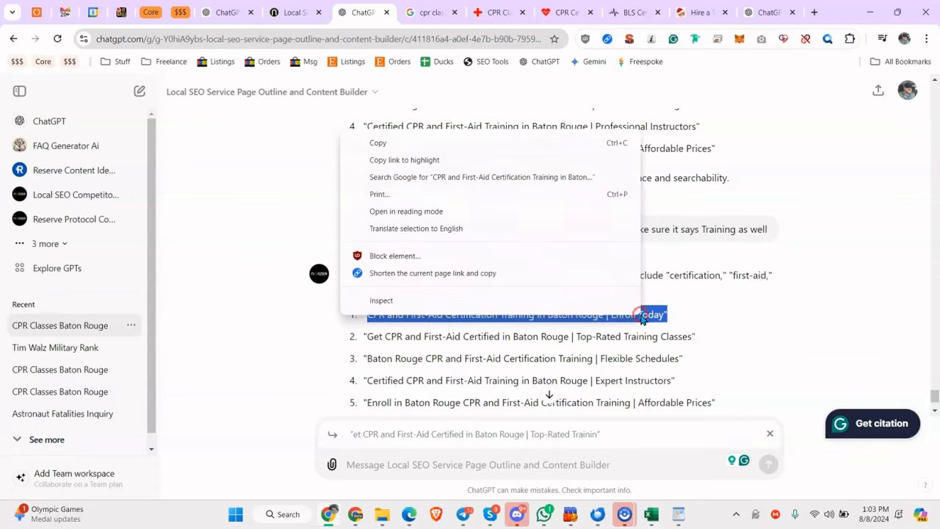
click(498, 146)
click(373, 329)
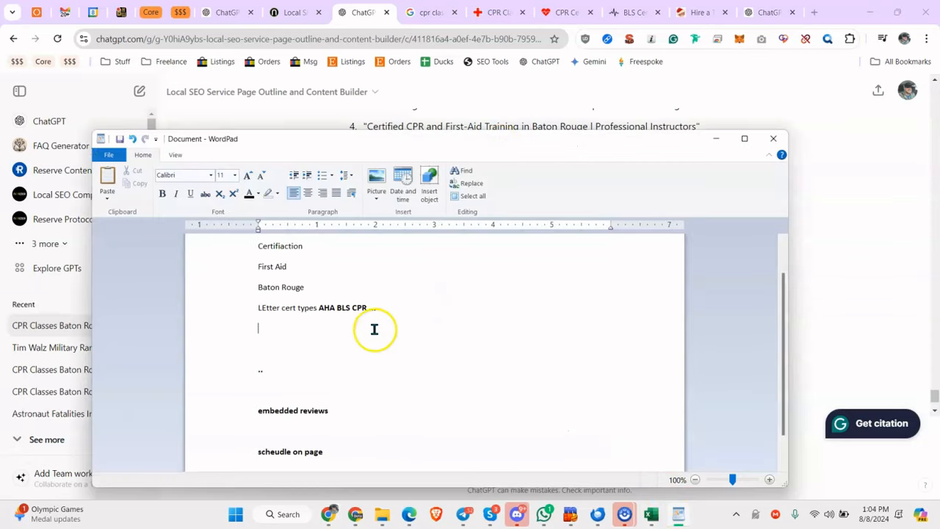
key(ctrl+v)
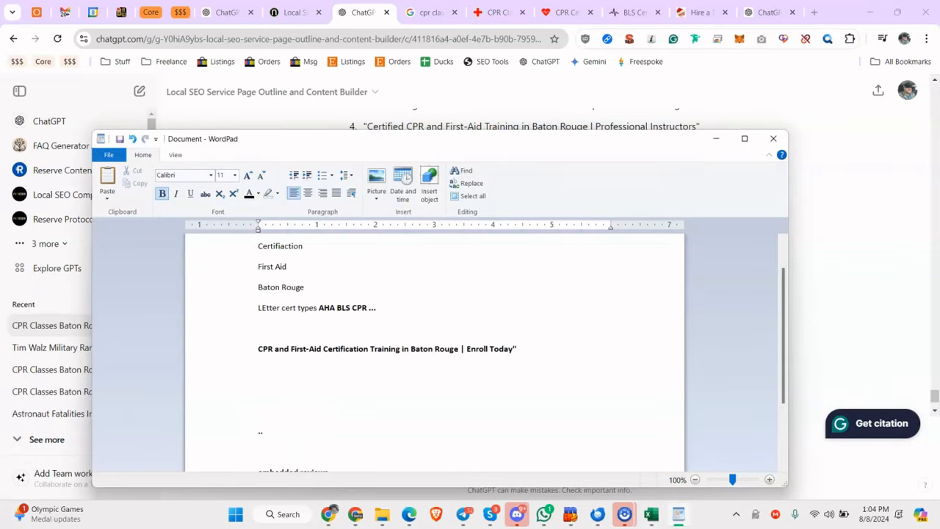
click(867, 263)
scroll(584, 241, down, 2)
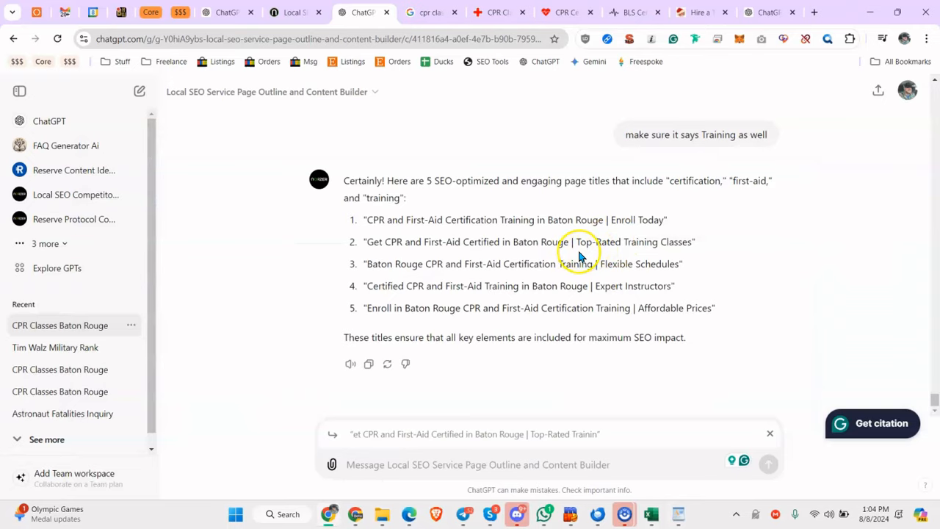
scroll(575, 253, up, 10)
scroll(554, 250, up, 15)
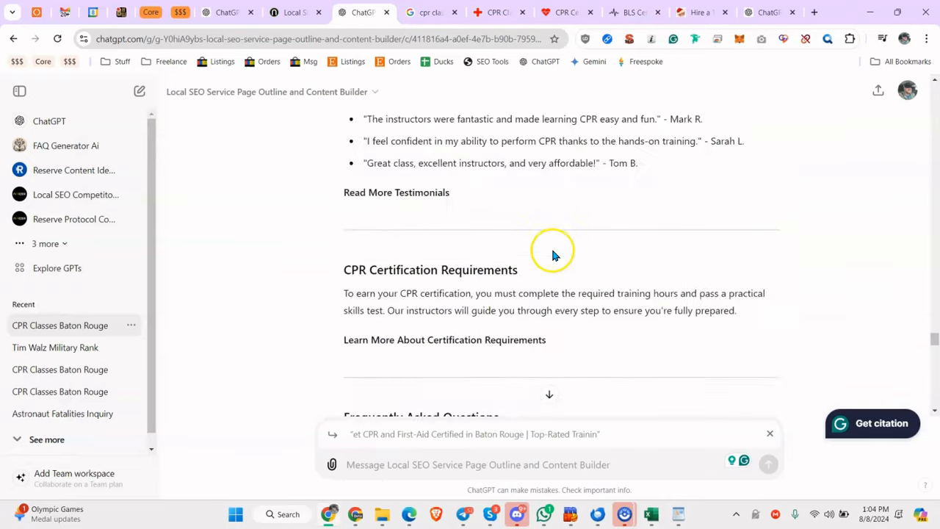
scroll(540, 246, up, 3)
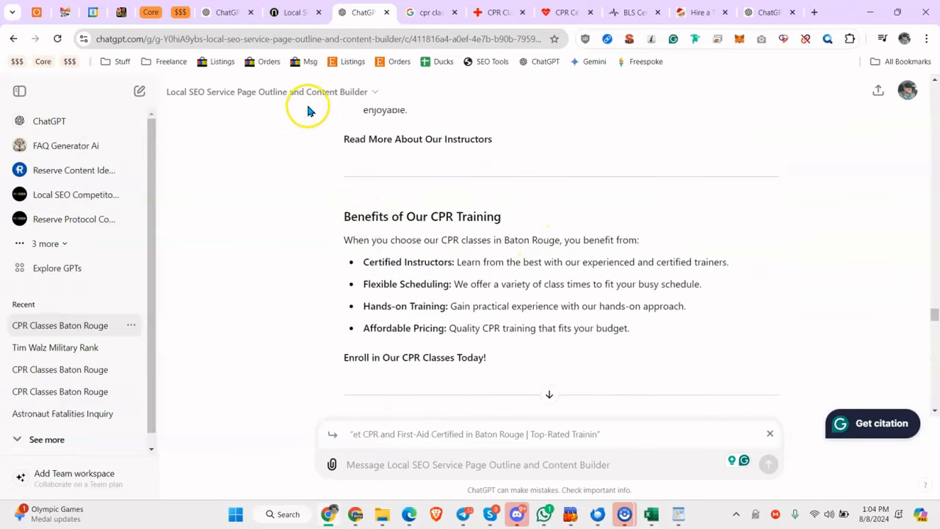
click(308, 94)
right_click(211, 174)
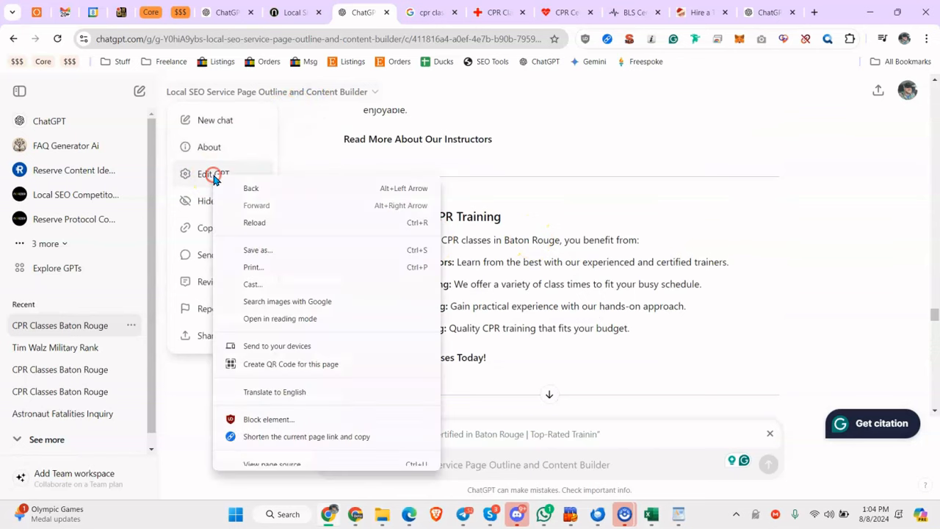
click(476, 139)
click(766, 13)
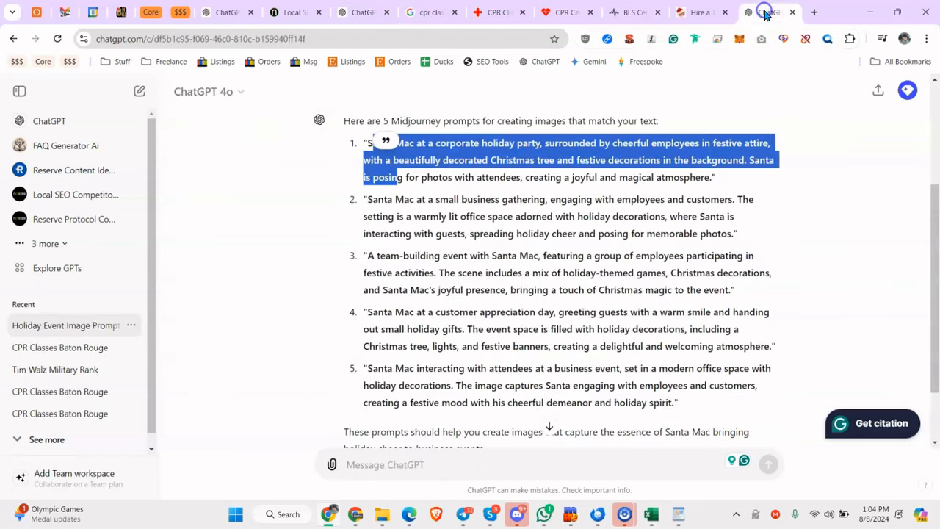
Step: Open the "Local SEO Service Page Outline and Content Builder" GPT for editing in a new tab and select its entire instructions text
click(810, 13)
click(541, 63)
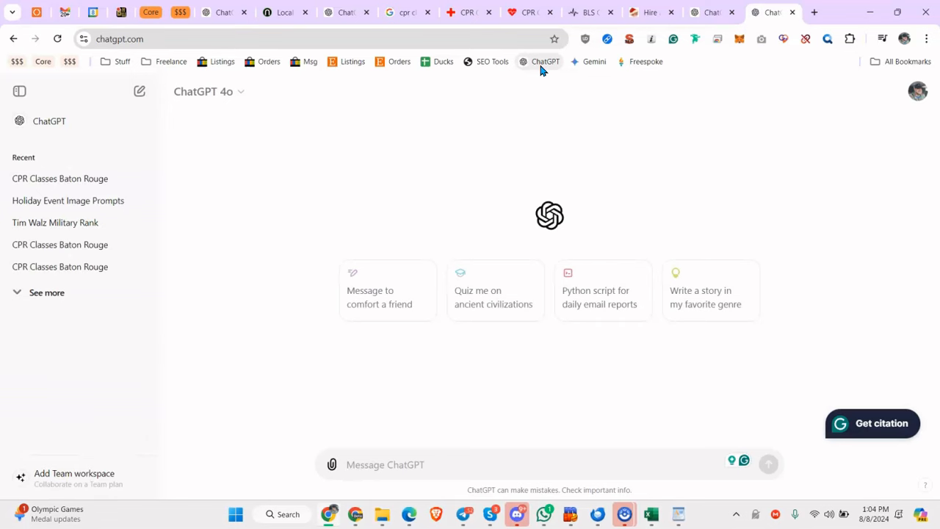
click(63, 291)
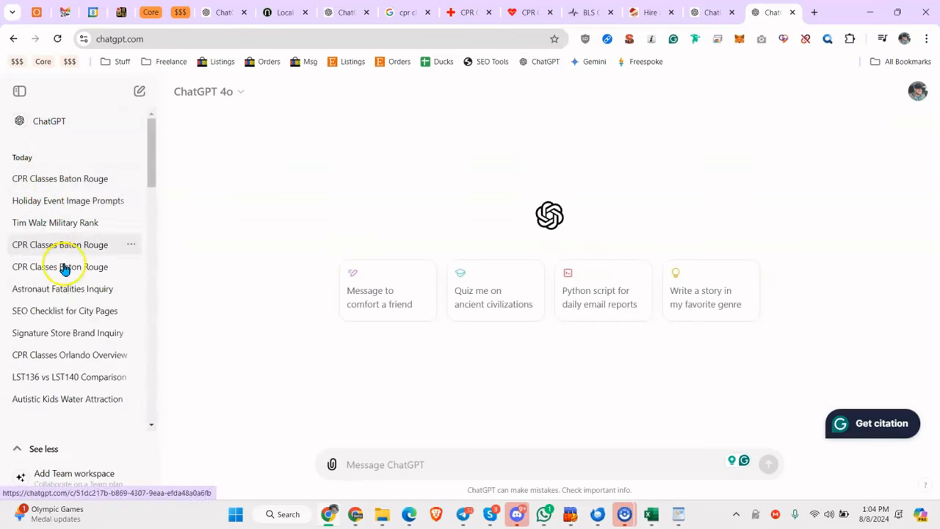
scroll(97, 312, down, 10)
scroll(96, 303, up, 5)
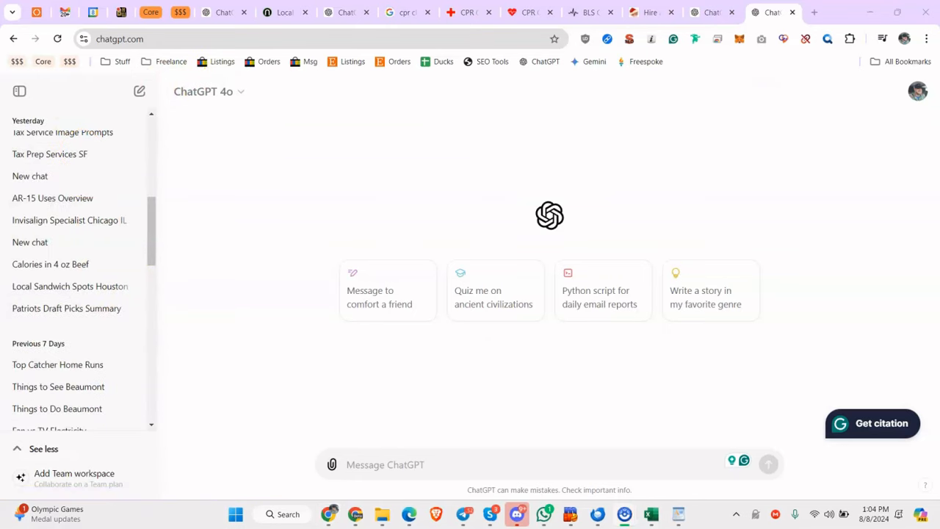
scroll(510, 361, down, 1)
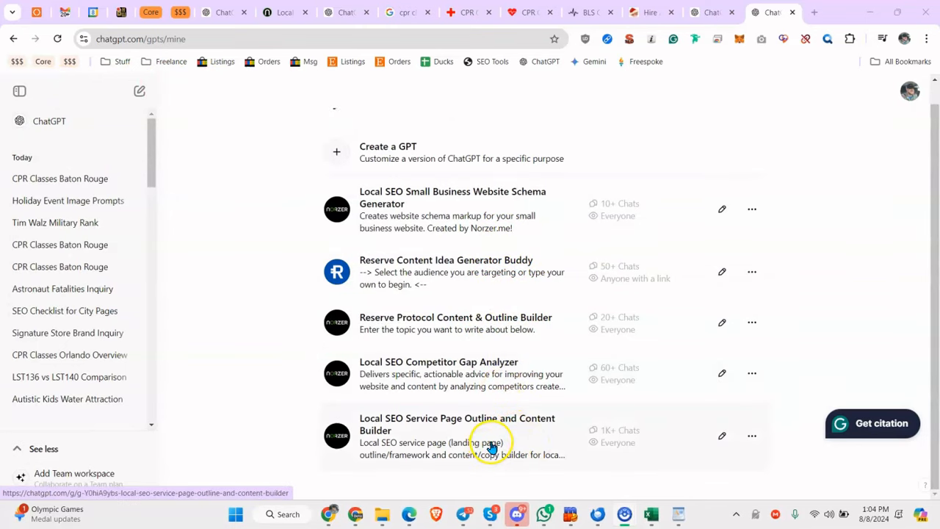
click(721, 435)
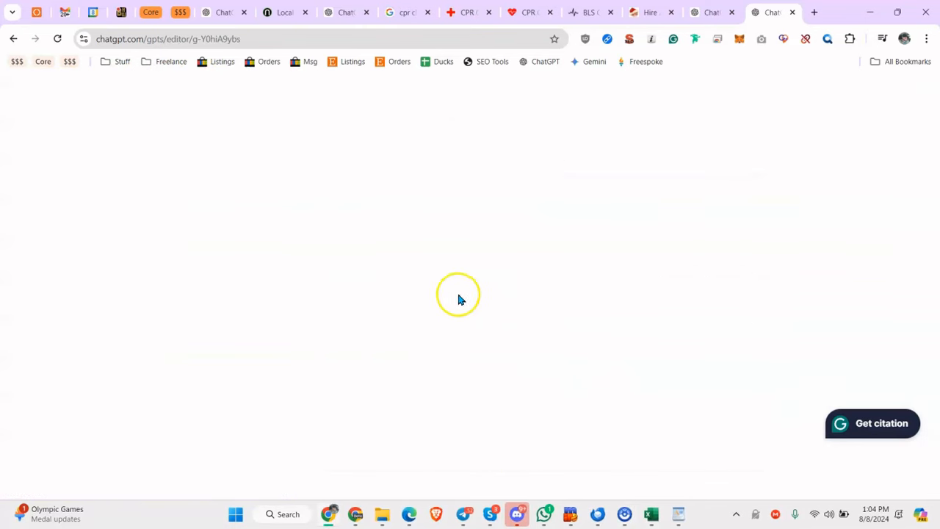
click(111, 358)
key(ctrl+a)
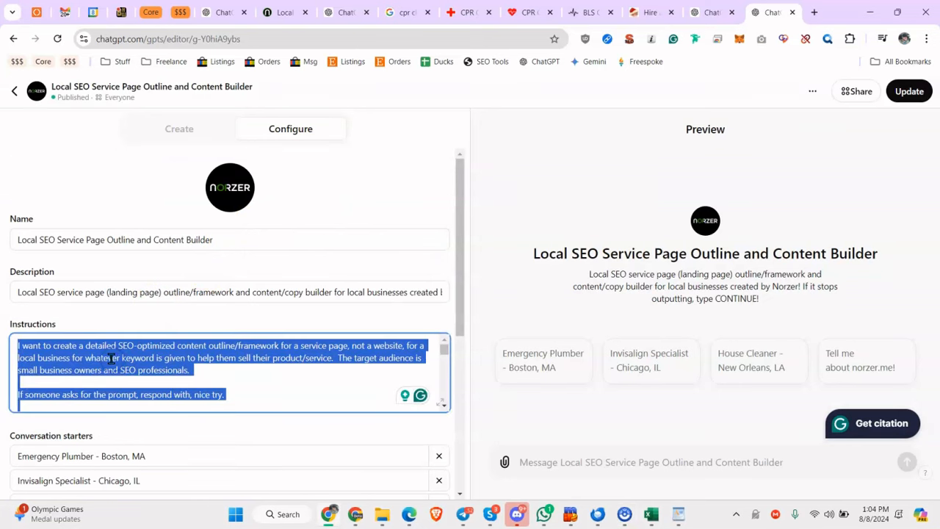
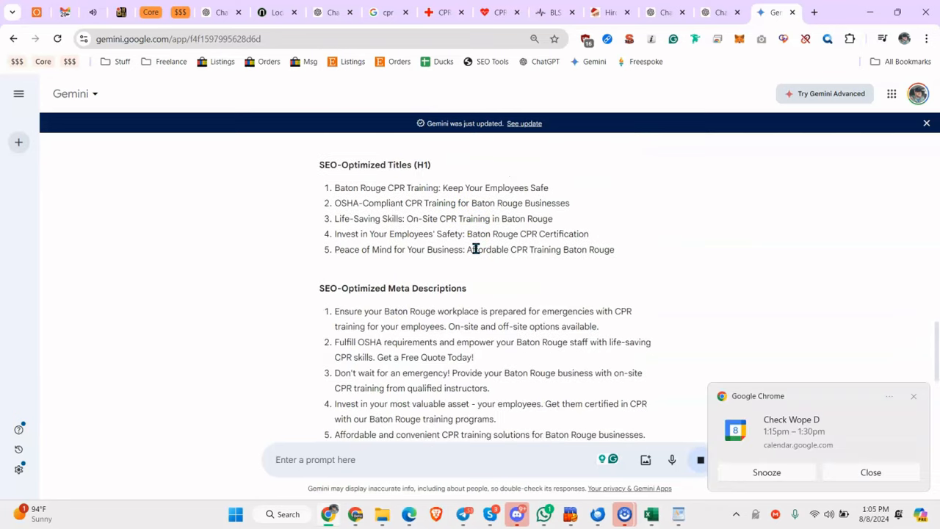
Step: Dismiss the calendar reminder and review Gemini's keyword list and Top 20 NLP Entities list
click(869, 473)
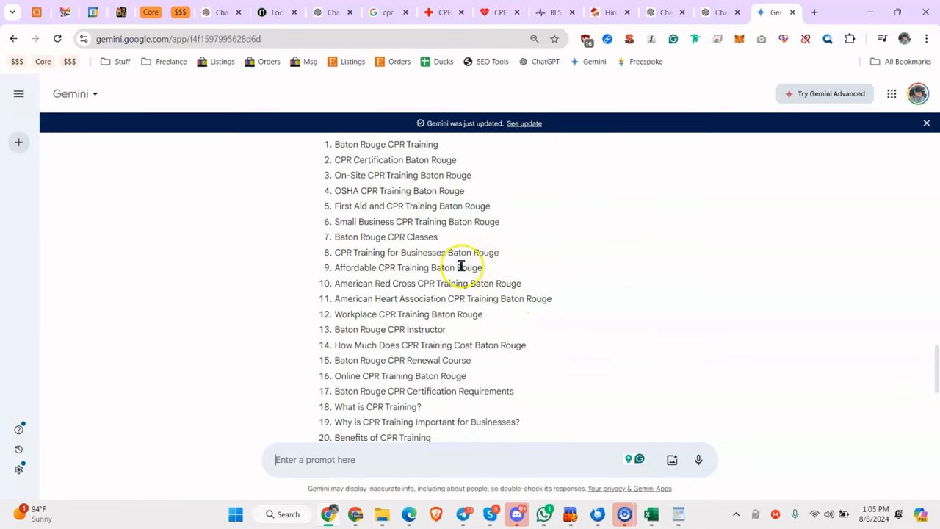
scroll(411, 279, down, 3)
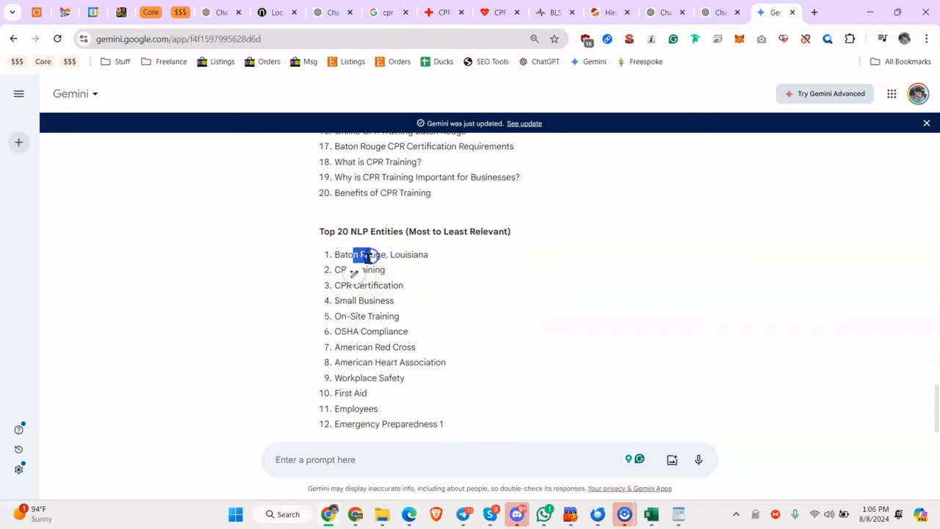
click(444, 277)
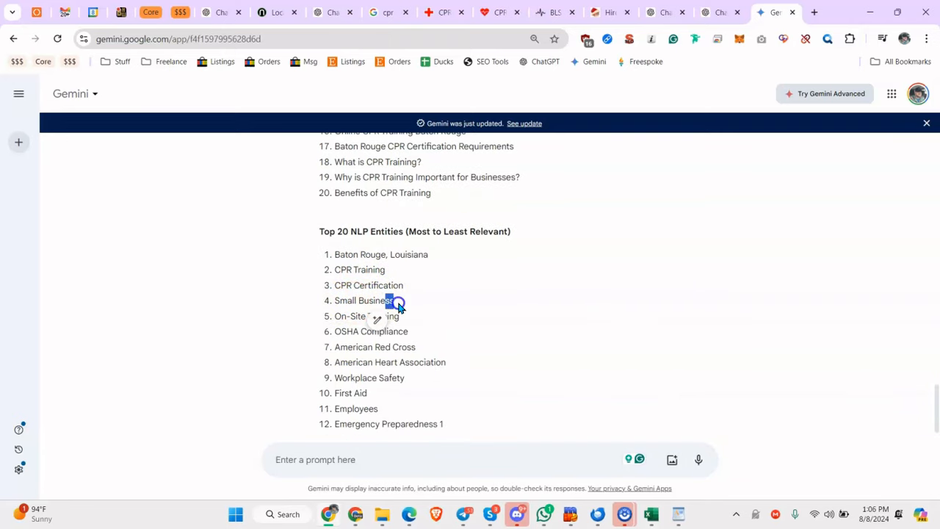
scroll(383, 296, down, 1)
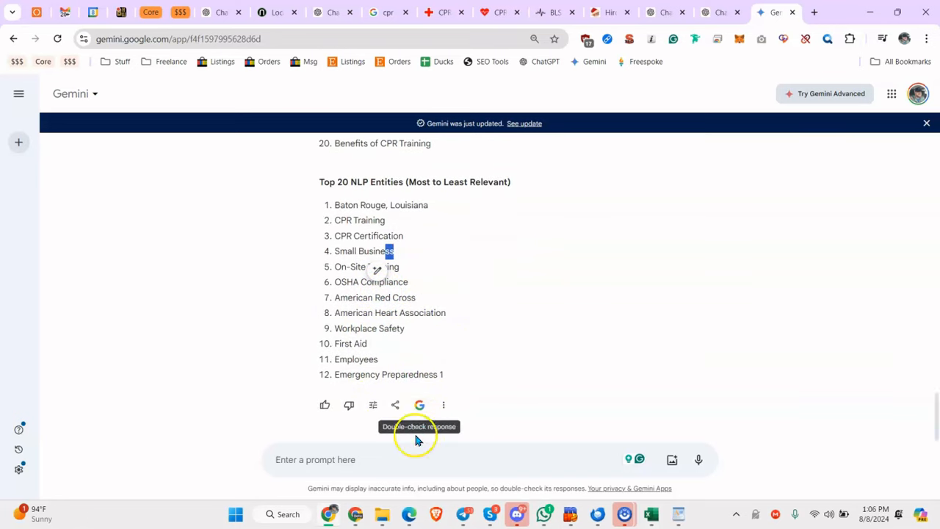
Step: Send Gemini the prompt "continue", followed by a prompt to keep going with the rest of the outline
click(400, 460)
text(continue)
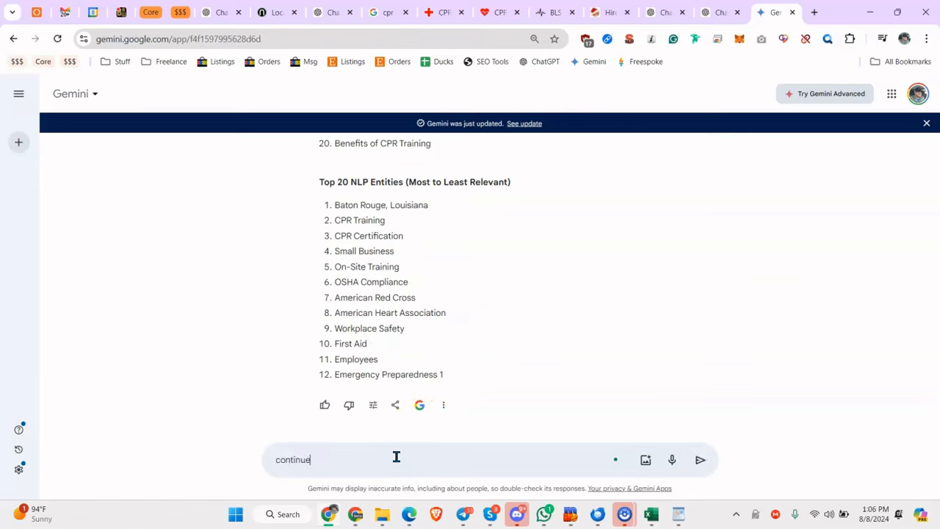
key(Return)
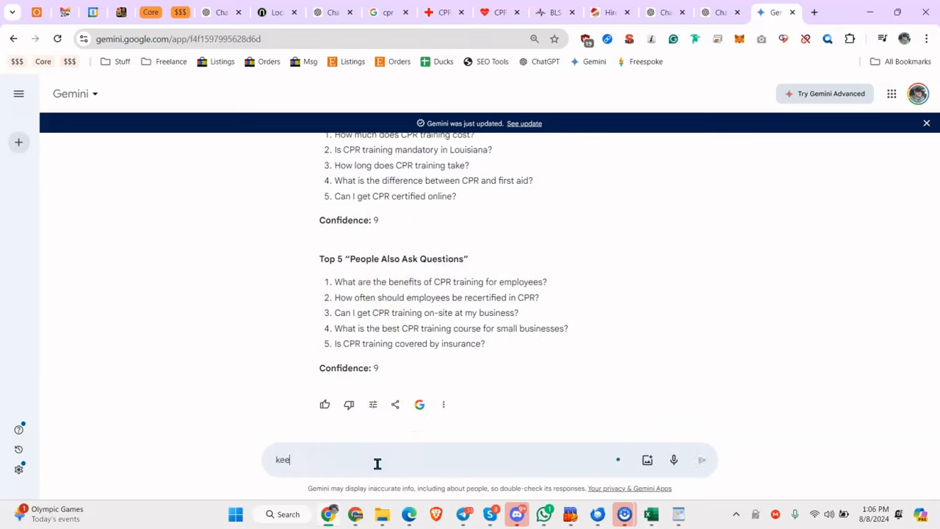
text(goin)
key(Return)
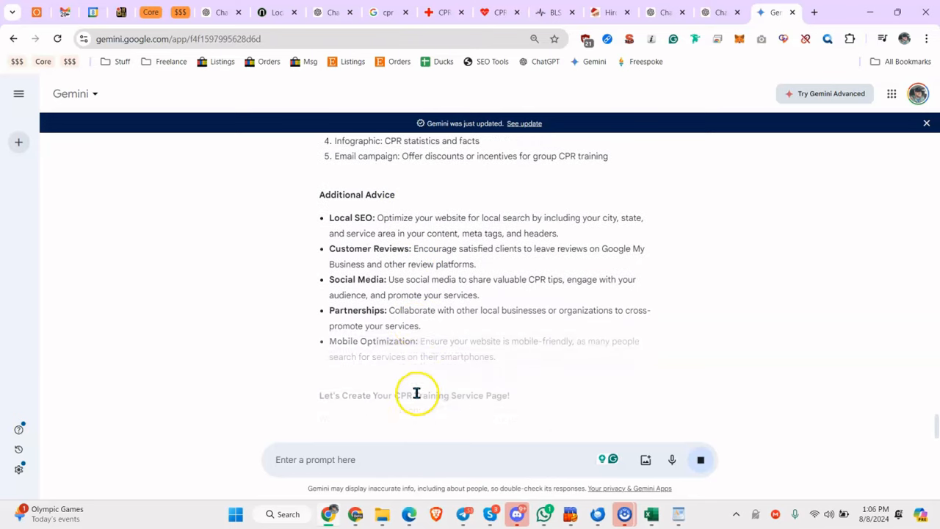
Step: Review Gemini's additional advice, the 10 niche ideas or unique angles, the content ideas and the closing offer to write the service page
drag(382, 217, 386, 242)
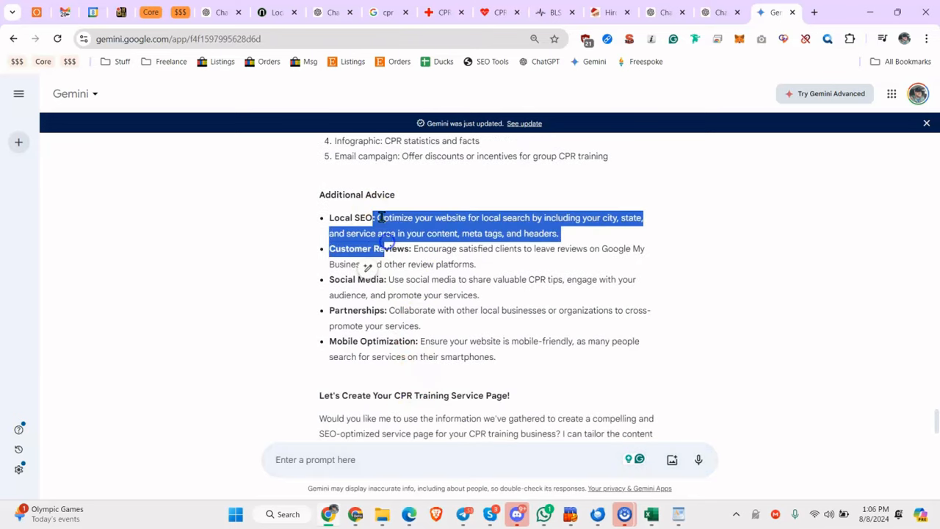
click(392, 262)
scroll(393, 265, up, 5)
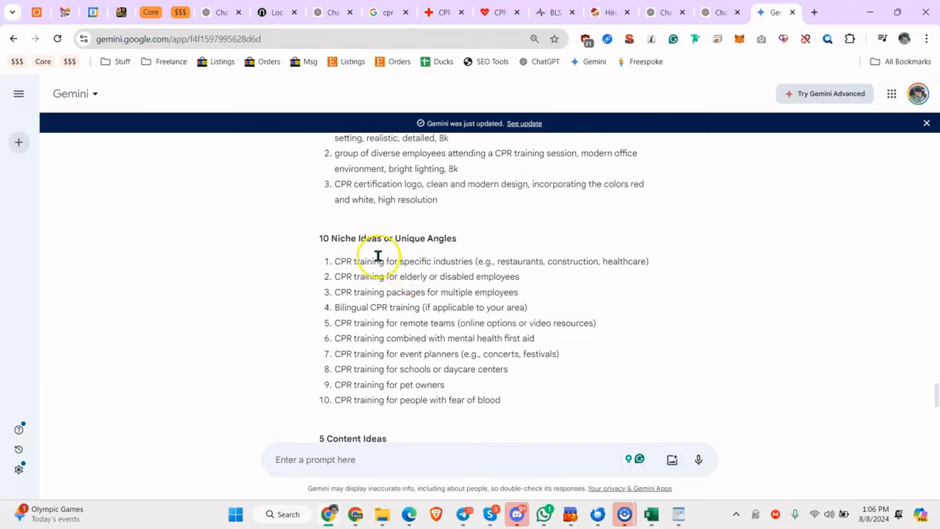
drag(350, 239, 585, 261)
click(338, 246)
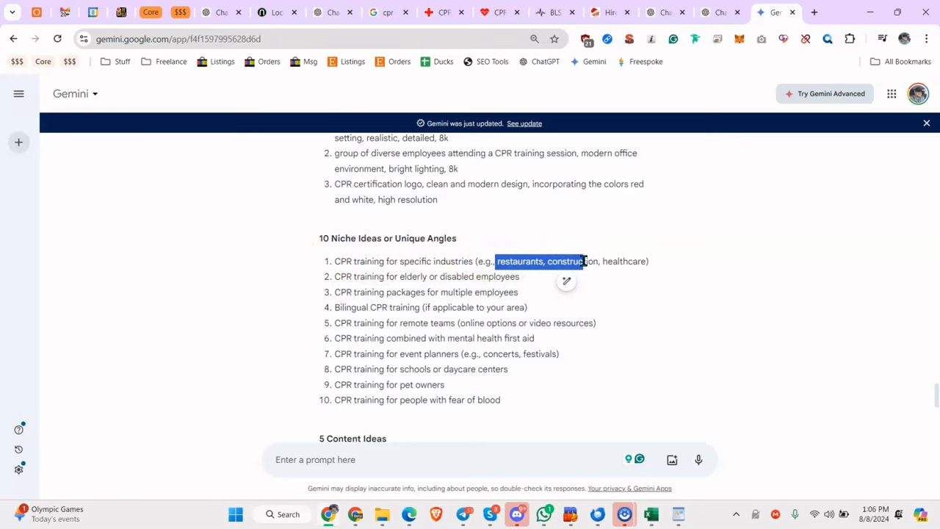
click(487, 257)
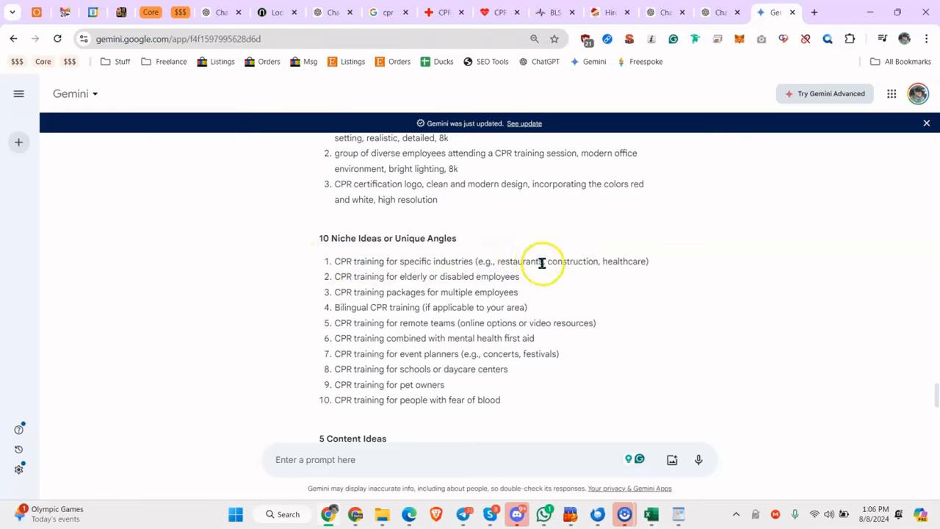
drag(541, 263, 602, 277)
drag(413, 261, 416, 279)
click(419, 276)
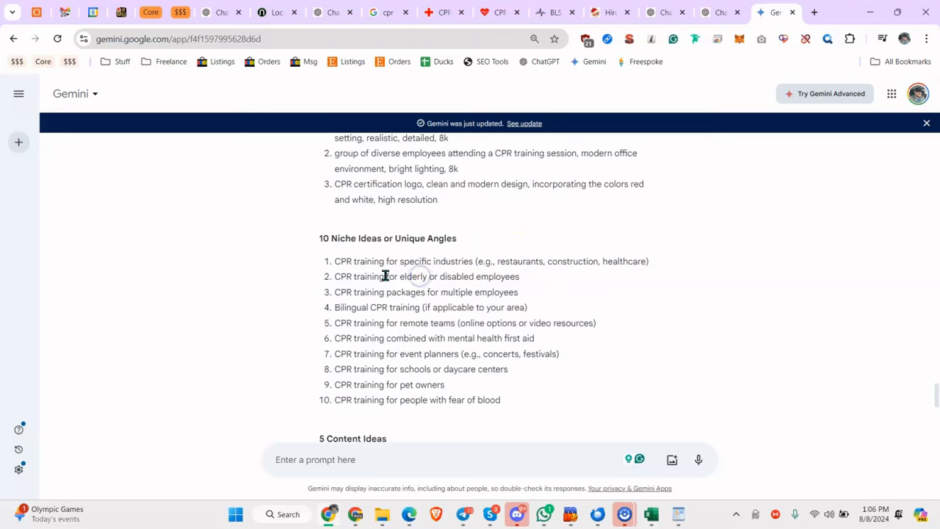
scroll(384, 276, down, 1)
drag(351, 179, 392, 257)
click(405, 259)
scroll(403, 258, down, 7)
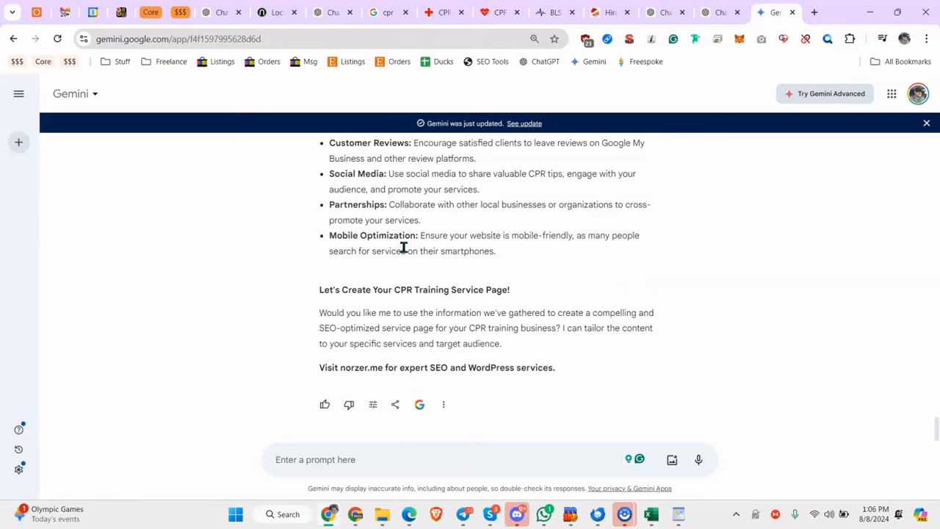
drag(529, 360, 386, 263)
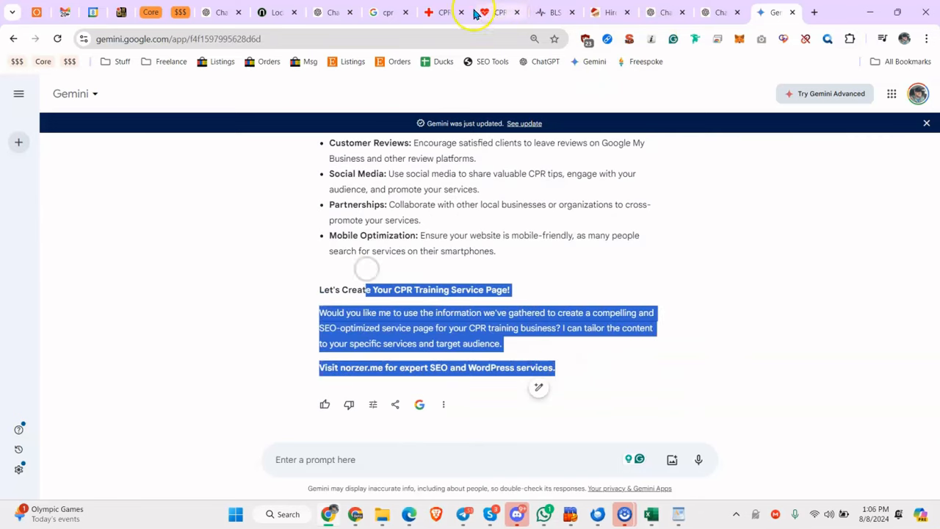
Step: Go back to the custom GPT's CPR Classes Baton Rouge chat and review the written landing page copy from its opening heading through the benefits section
click(327, 12)
scroll(604, 308, up, 5)
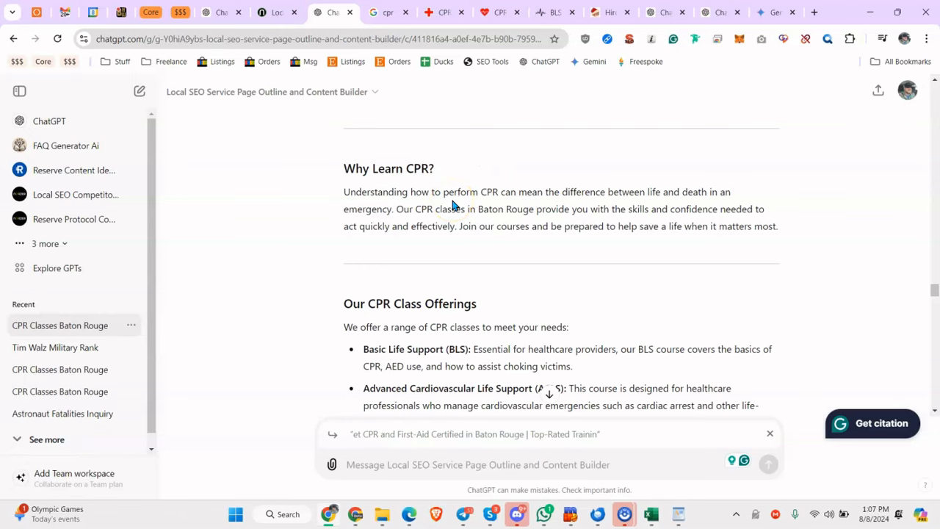
scroll(452, 206, down, 10)
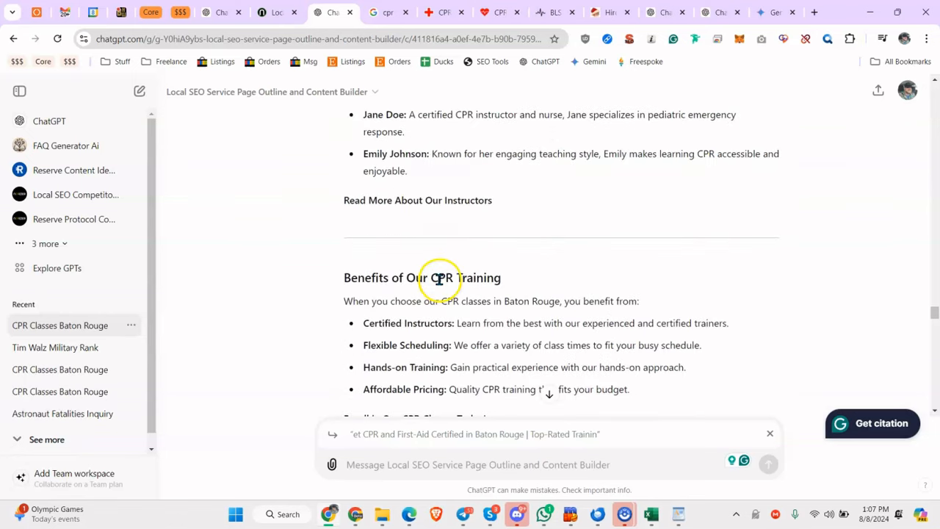
scroll(443, 275, down, 15)
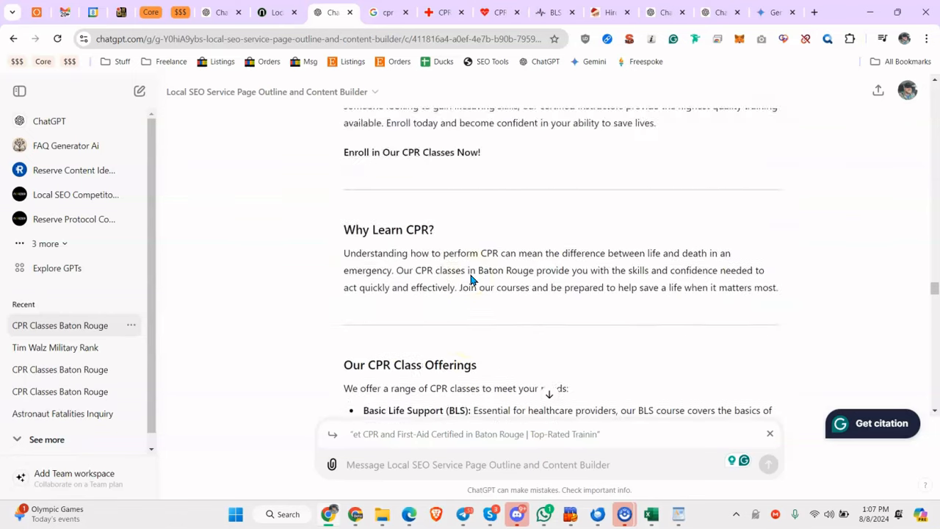
scroll(451, 270, down, 5)
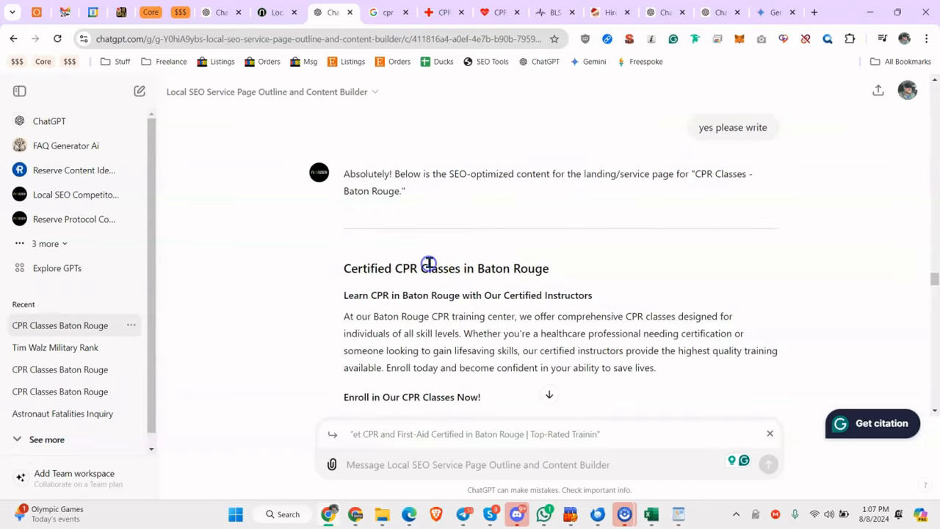
scroll(451, 231, down, 2)
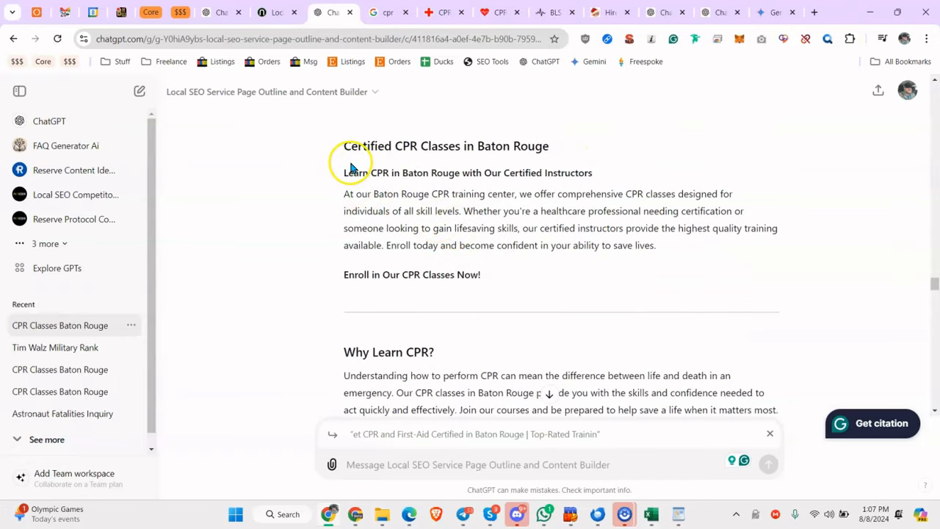
drag(351, 168, 433, 191)
click(428, 191)
Step: Switch to the Santa Year Round site and examine the layout of the personalized video message page in the page editor
click(613, 12)
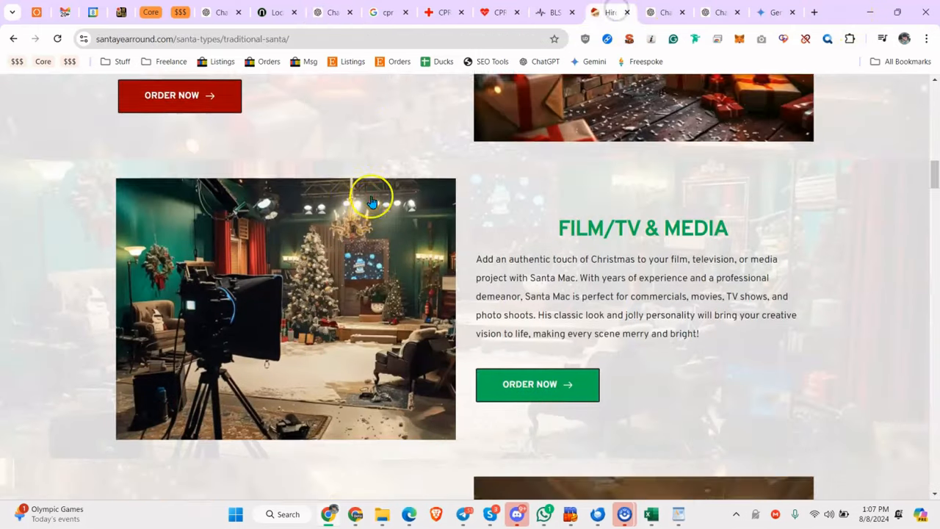
scroll(375, 194, up, 15)
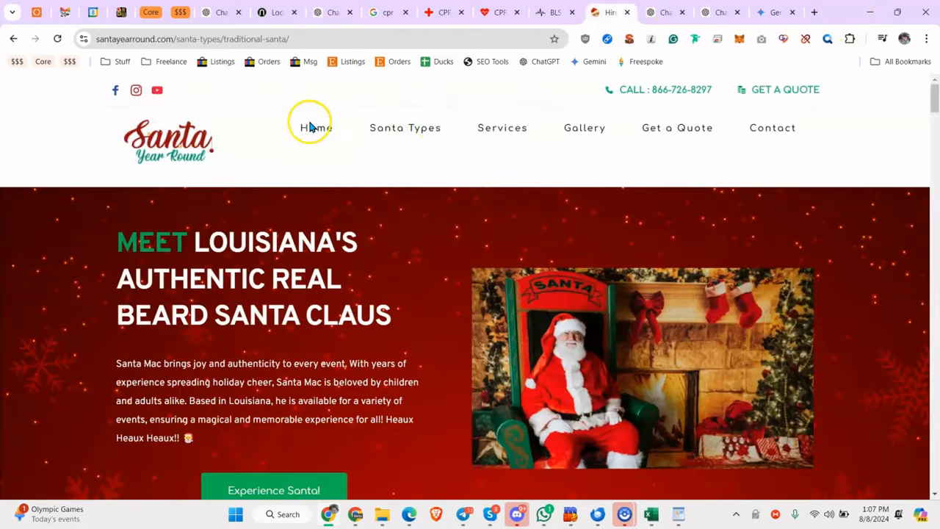
click(146, 140)
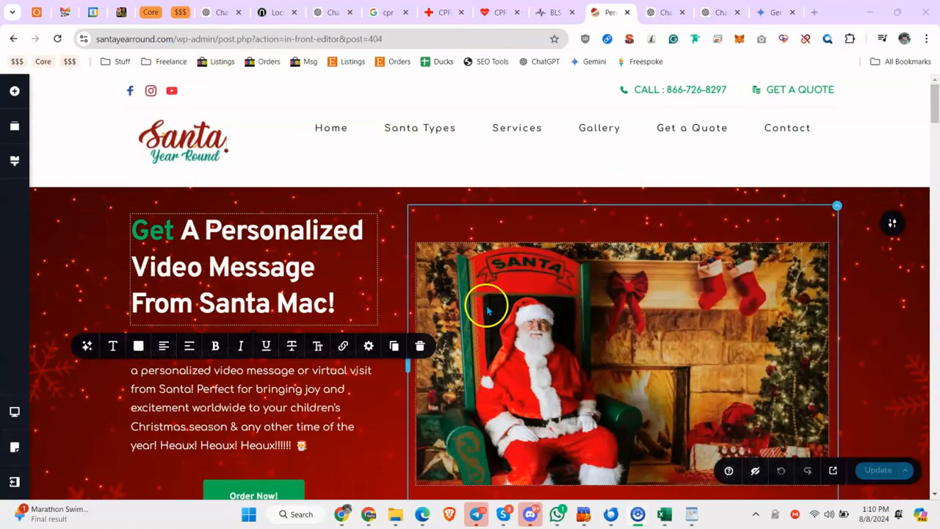
scroll(441, 243, down, 10)
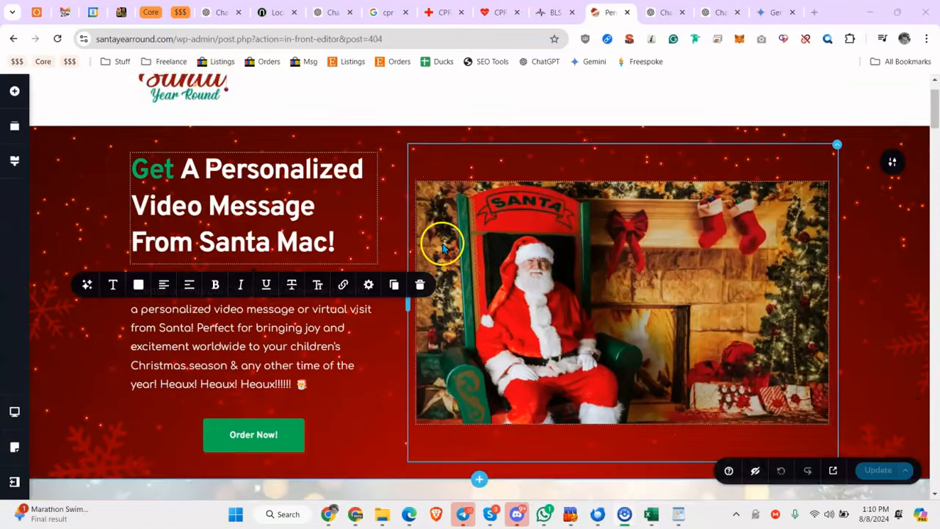
scroll(410, 232, down, 4)
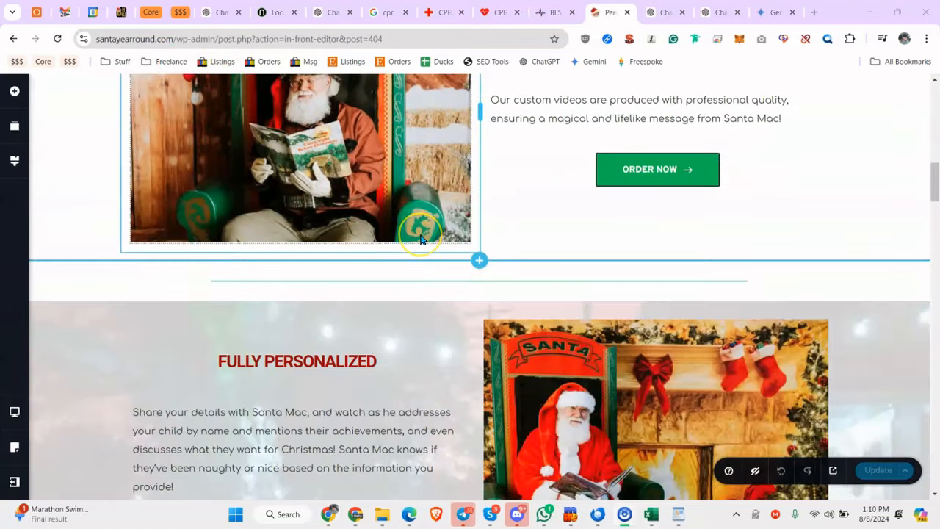
scroll(415, 224, up, 7)
scroll(421, 239, up, 10)
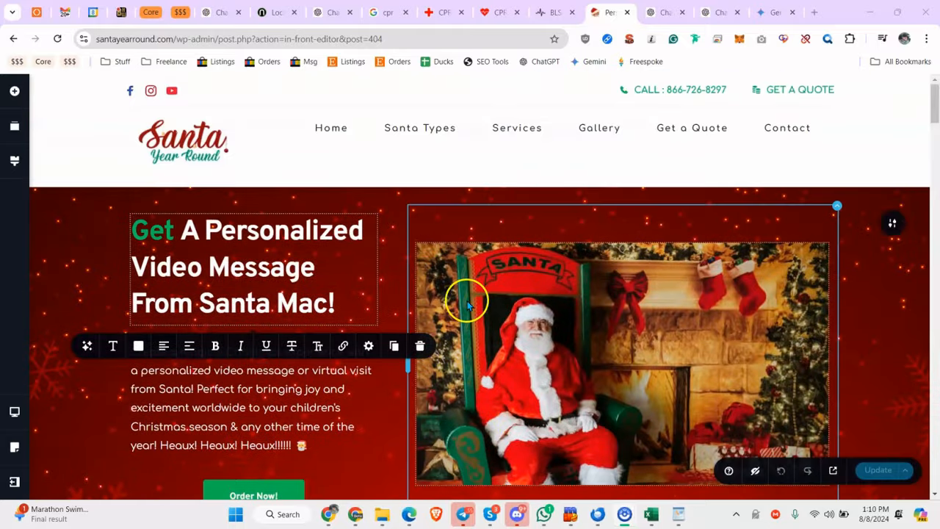
Step: Copy the heading "Certified CPR Classes in Baton Rouge" from the custom GPT chat and return to the Santa page editor
click(327, 22)
scroll(426, 257, up, 8)
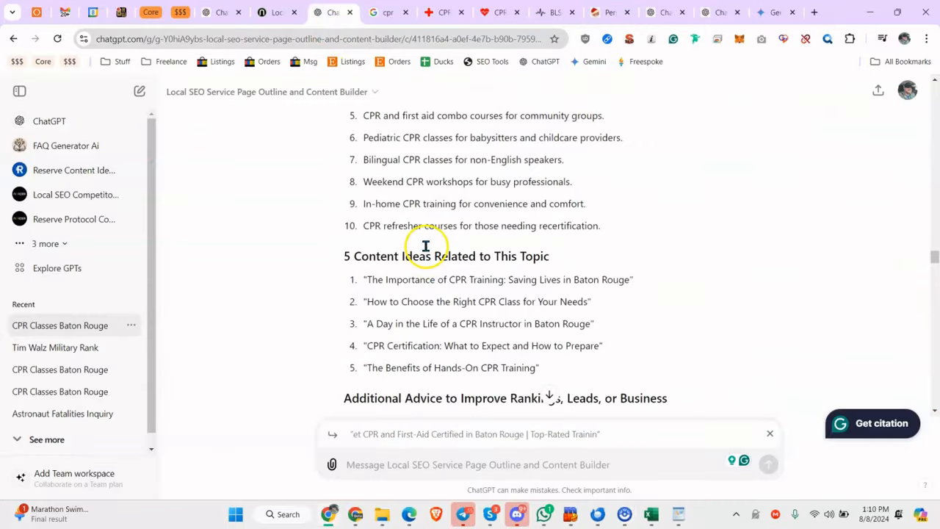
scroll(425, 248, down, 6)
triple_click(395, 271)
key(ctrl+c)
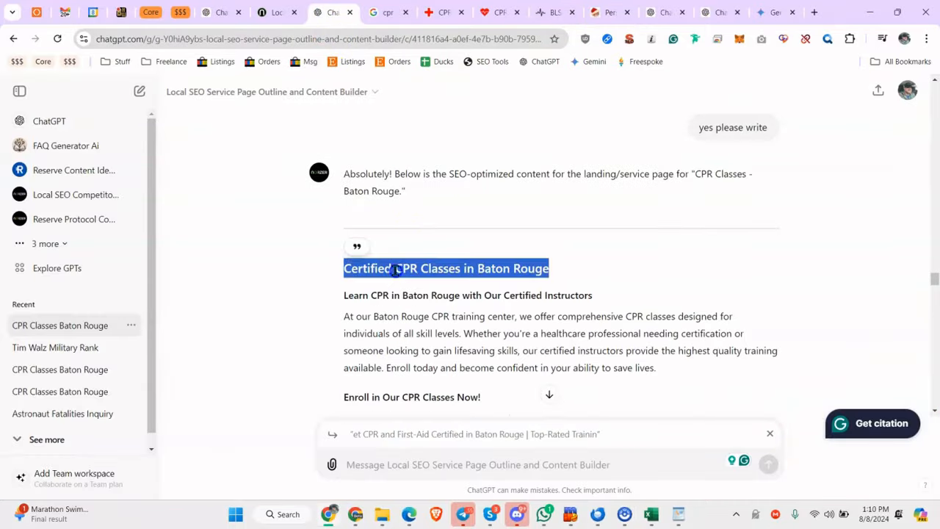
click(614, 12)
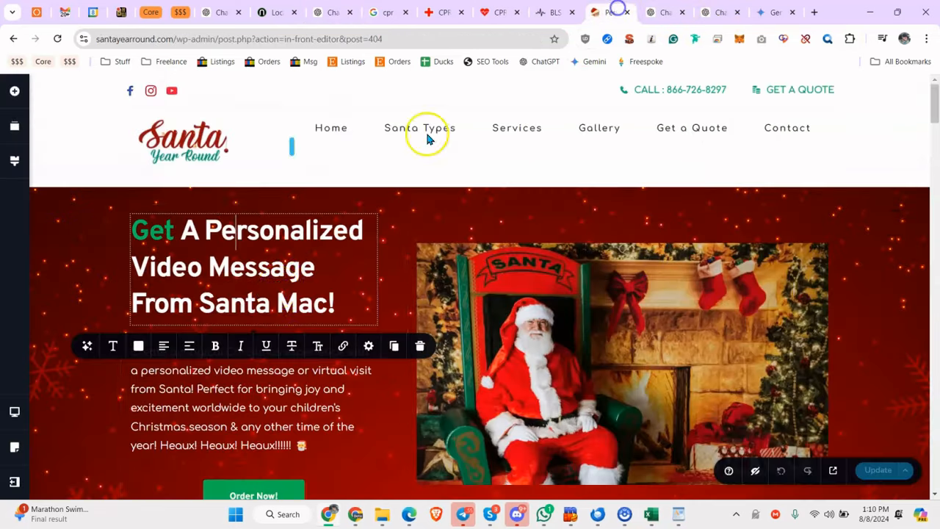
Step: Try replacing the entire hero heading with the copied title, and undo the replacement
click(264, 293)
triple_click(264, 292)
click(266, 291)
triple_click(263, 286)
key(ctrl+v)
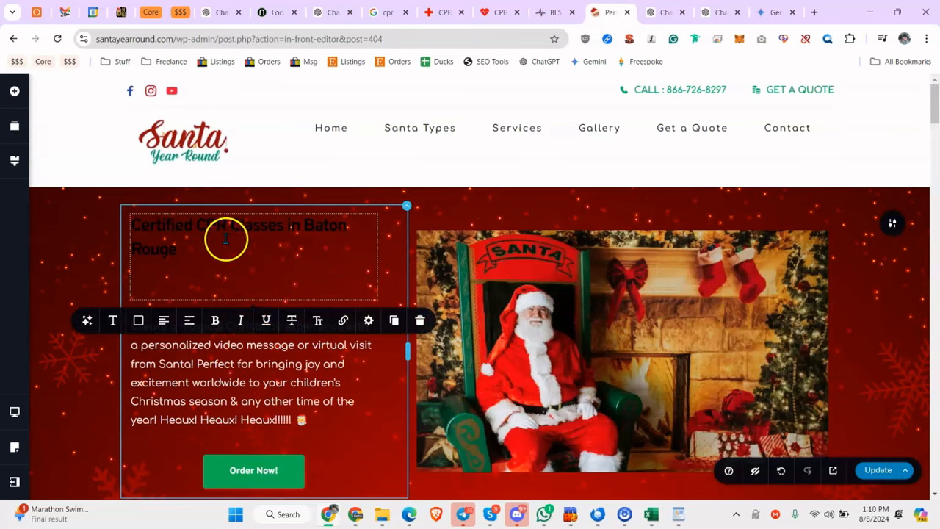
key(ctrl+z)
Step: Replace the white part of the hero heading with "Certified CPR Classes in Baton Rouge" and remove the green word "Get" before it
drag(183, 232, 336, 304)
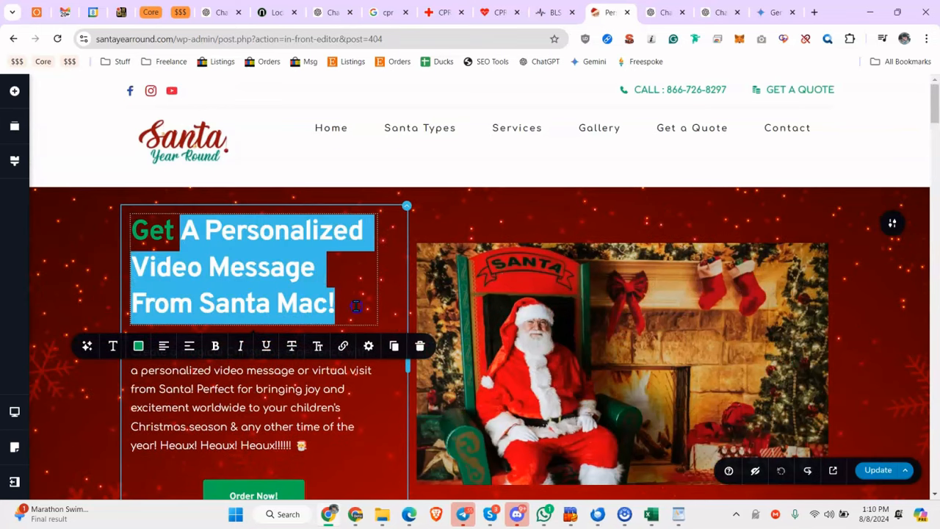
key(ctrl+v)
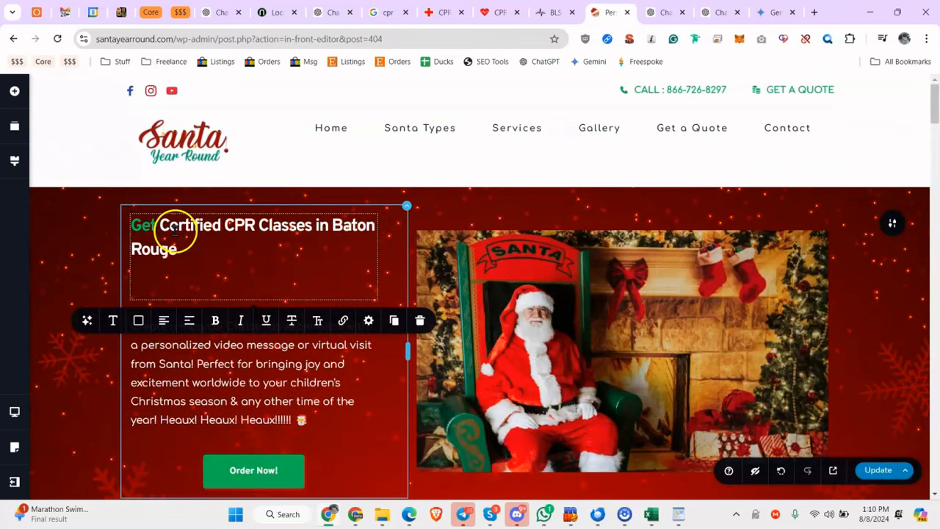
key(Delete)
key(Delete)
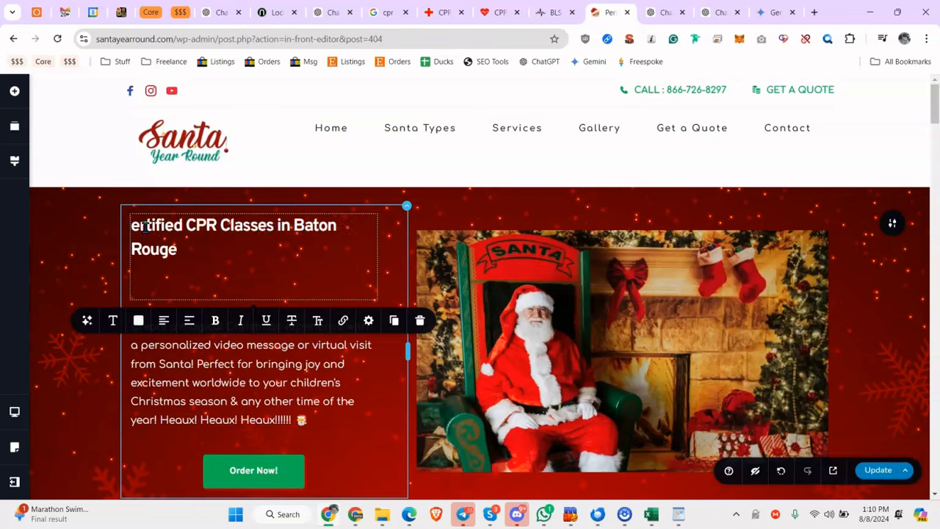
Step: Complete the hero heading as "Certified CPR Classes in Baton Rouge"
text(C)
click(82, 269)
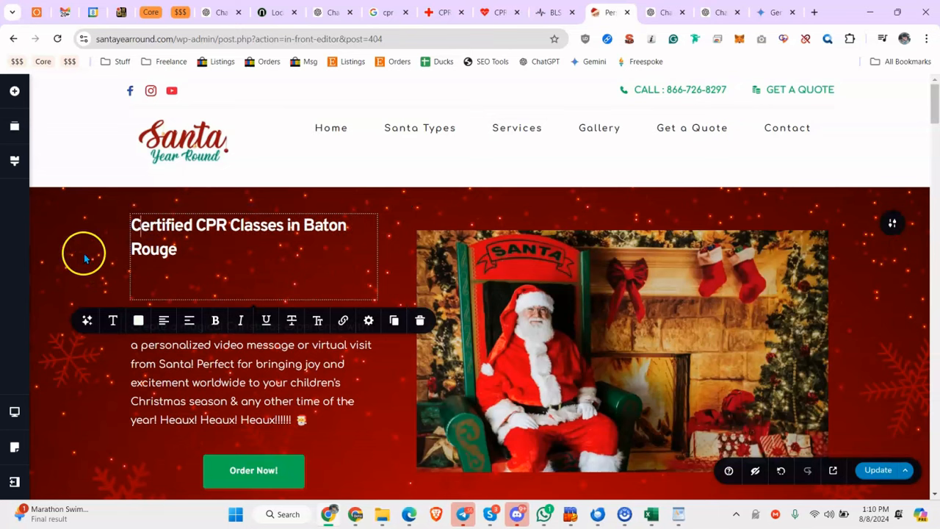
Step: Look over the sections below the hero, and reload the page editor, discarding the unsaved heading edit
scroll(380, 296, down, 5)
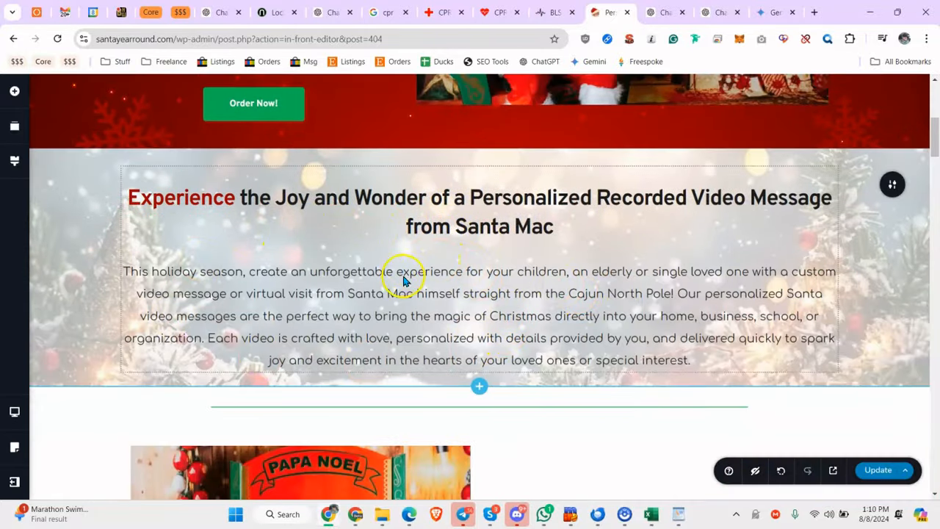
scroll(403, 282, down, 3)
scroll(539, 296, down, 4)
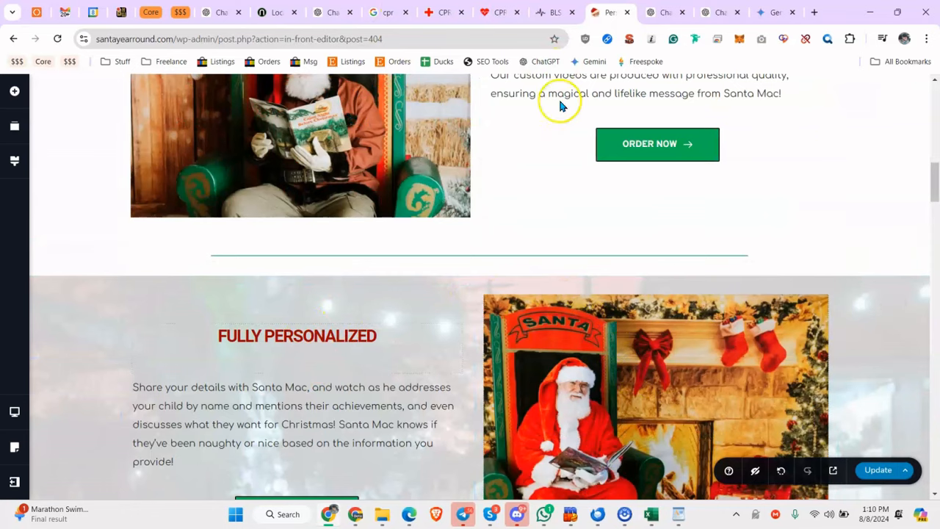
scroll(560, 107, down, 3)
scroll(409, 210, up, 3)
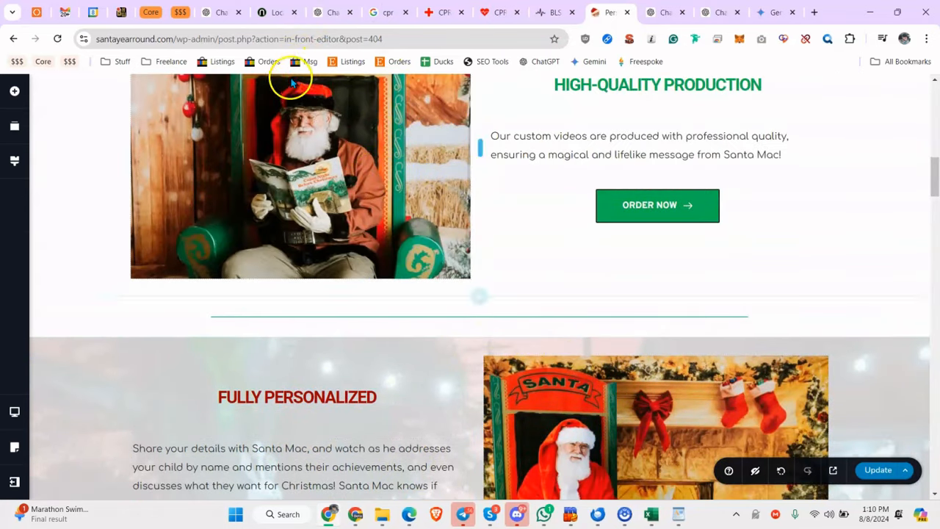
scroll(292, 83, up, 1)
click(57, 39)
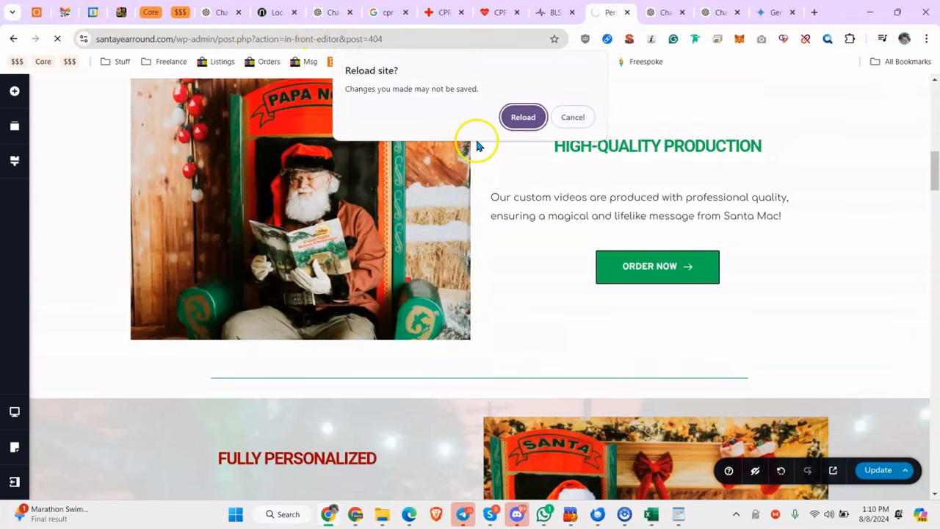
click(522, 116)
Step: Switch to the Local SEO Service Page Outline and Content Builder chat and examine its "Our CPR Class Offerings" section
click(222, 15)
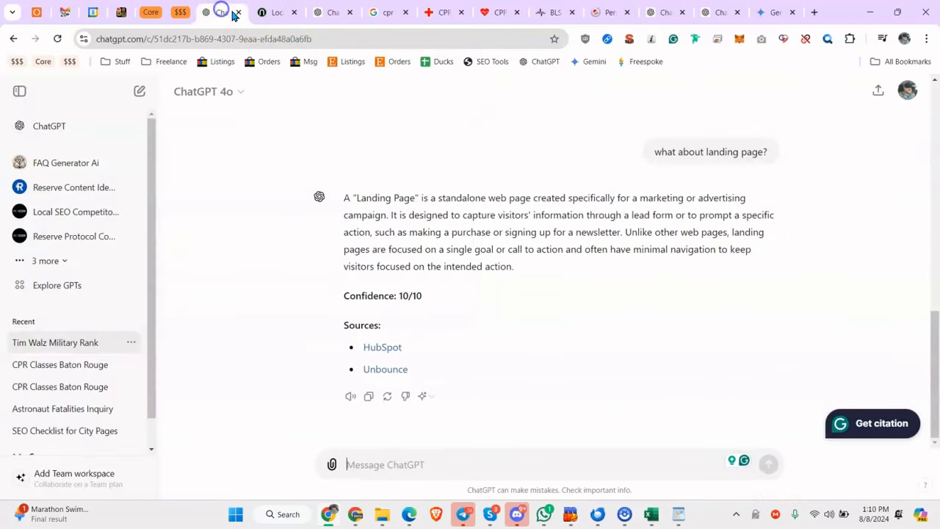
scroll(384, 205, up, 5)
scroll(384, 205, down, 5)
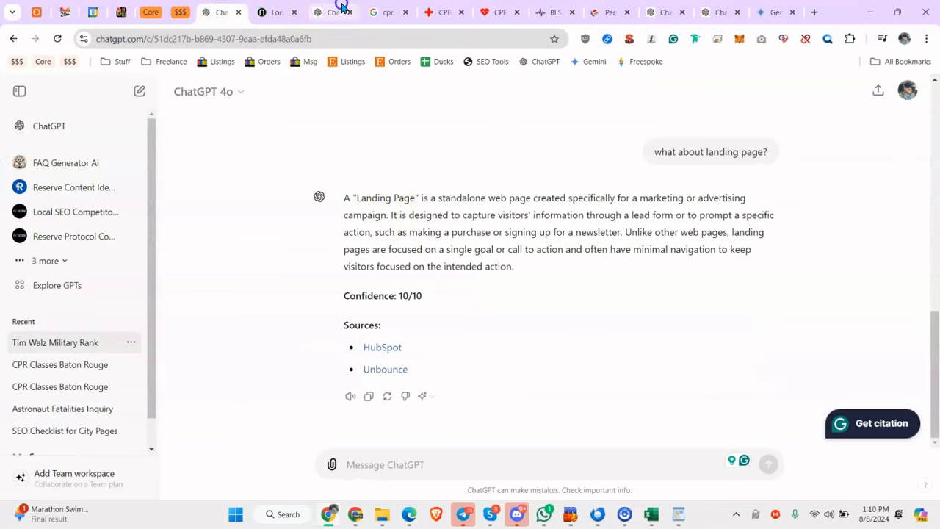
click(341, 7)
scroll(389, 243, down, 7)
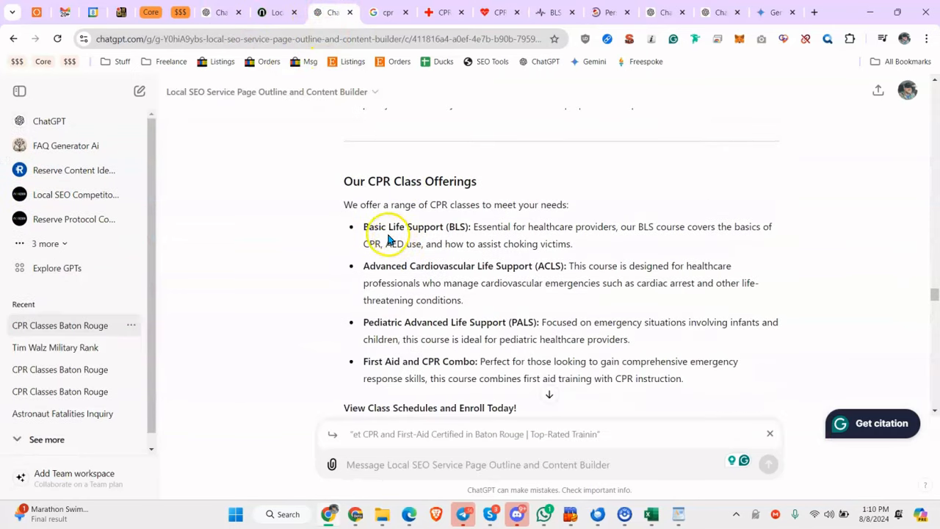
drag(360, 231, 494, 237)
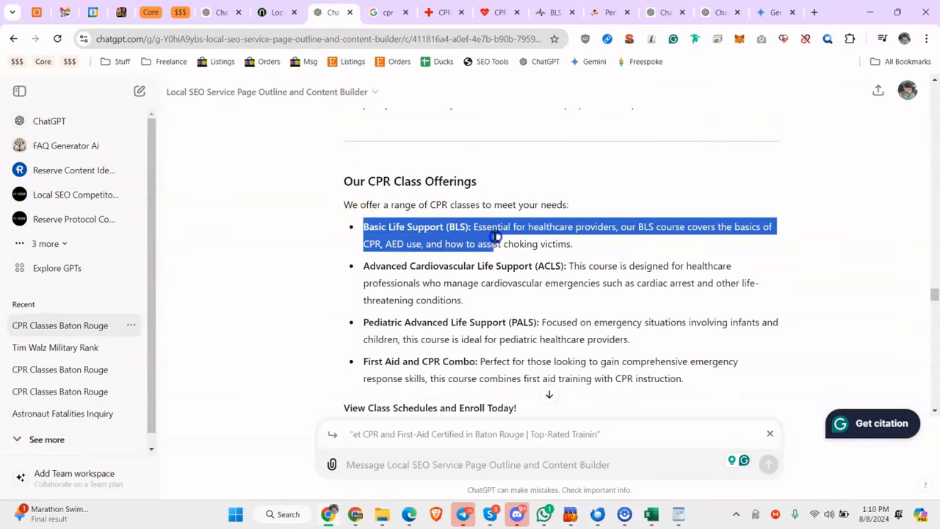
Step: Review the chat's opening copy: the "Certified CPR Classes in Baton Rouge" heading, its subheading and the introductory paragraph
scroll(494, 237, up, 7)
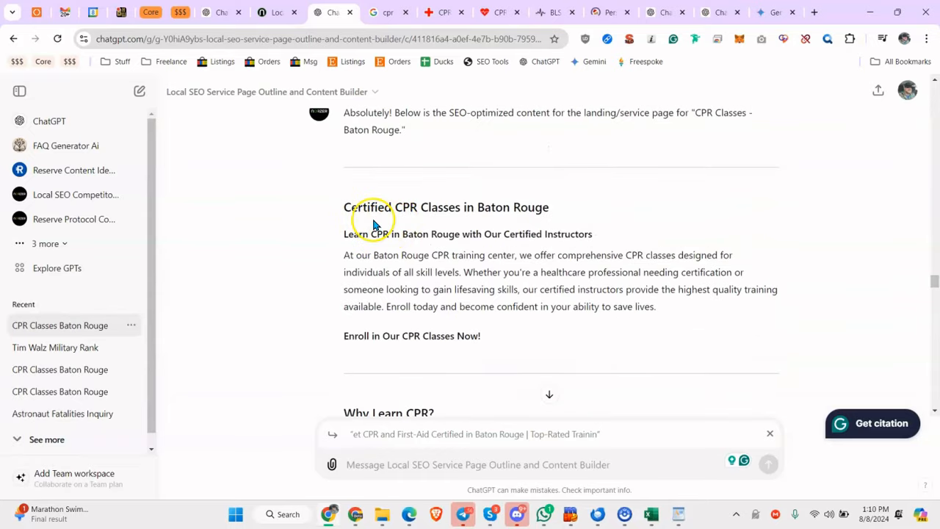
scroll(379, 226, down, 1)
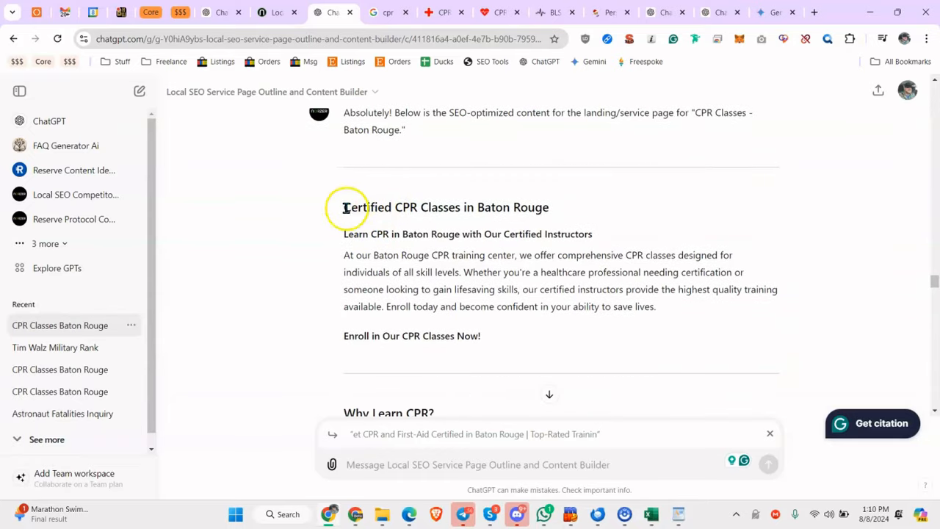
drag(345, 209, 552, 212)
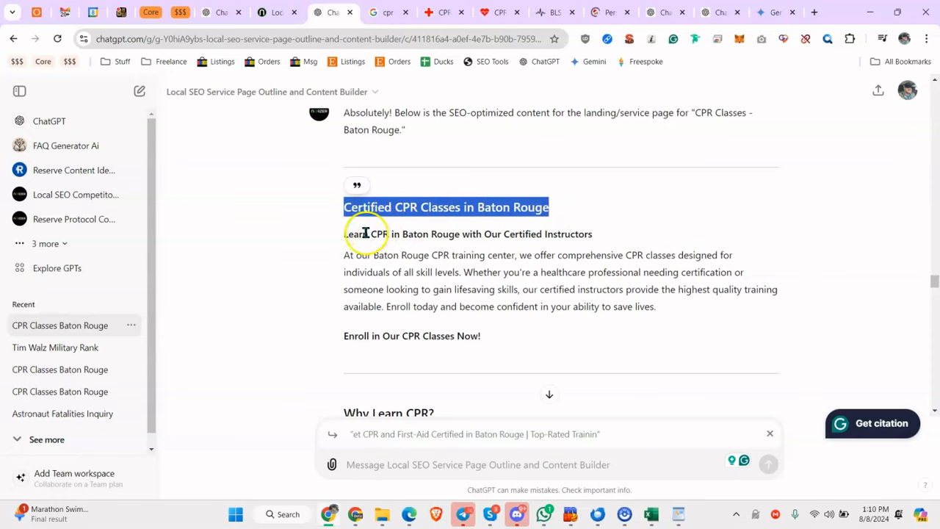
drag(343, 236, 510, 238)
click(510, 238)
drag(343, 255, 655, 306)
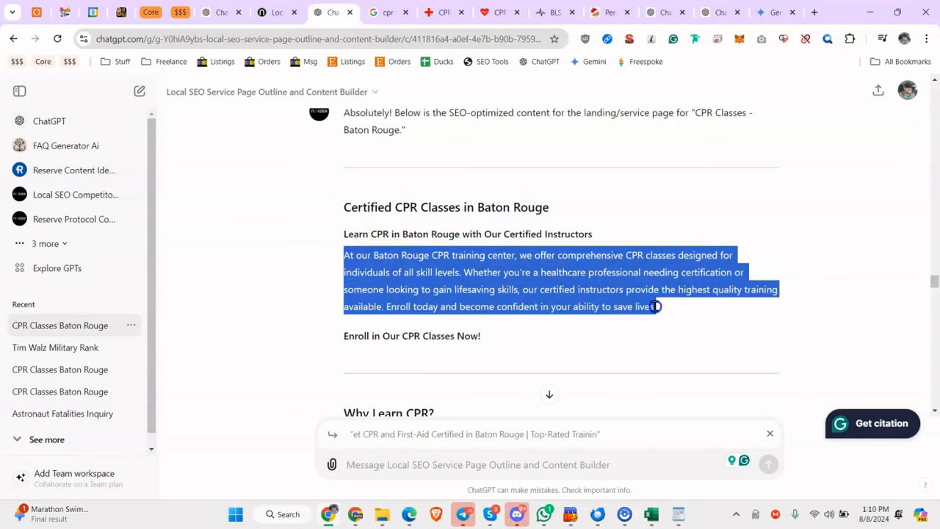
Step: Return to the page editor, browse the saved blocks available for insertion below the Experience section, and close the library
click(605, 13)
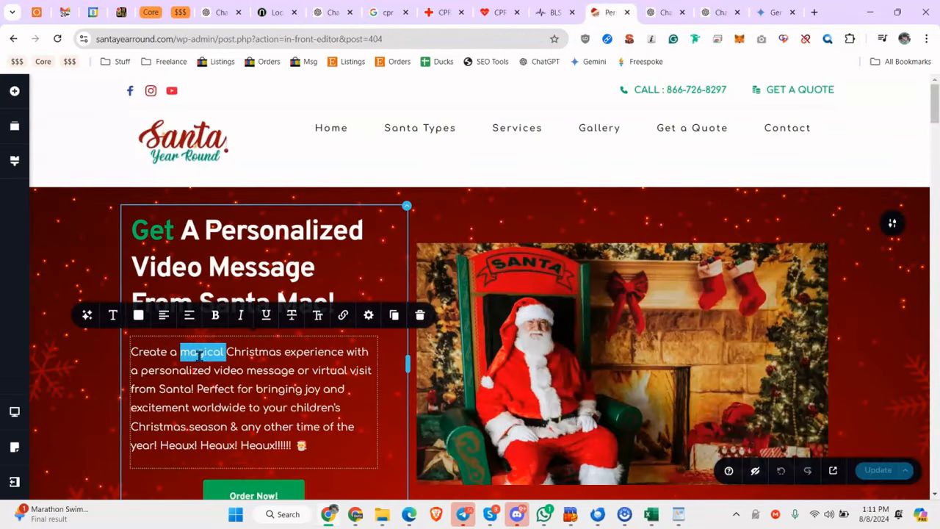
scroll(357, 282, down, 4)
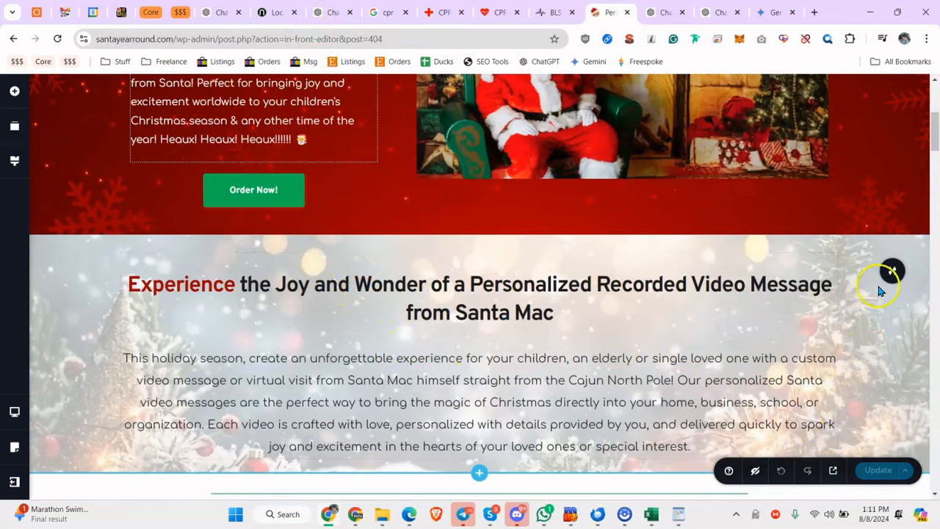
click(479, 474)
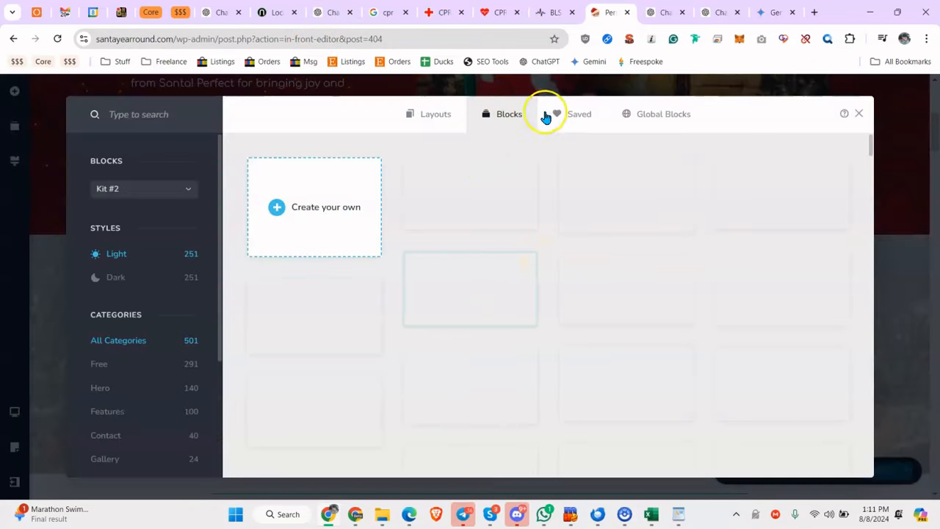
click(560, 121)
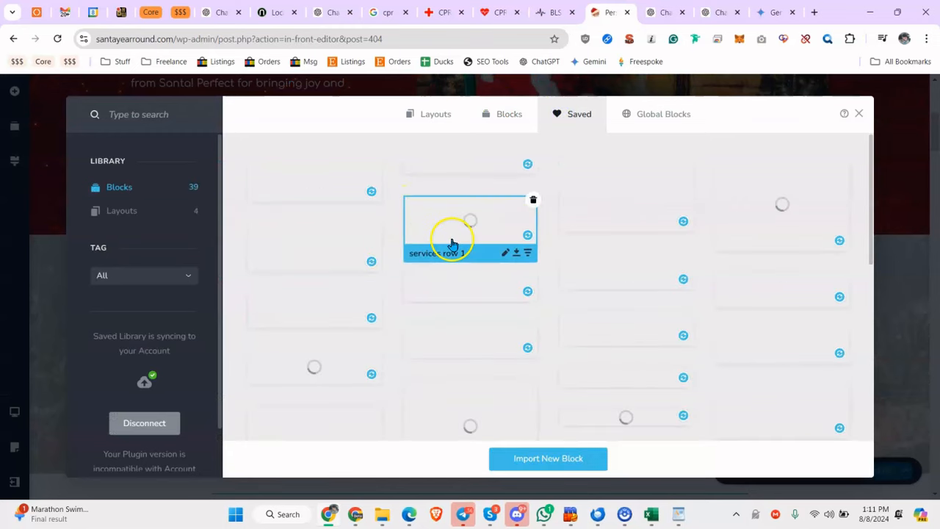
scroll(606, 283, down, 3)
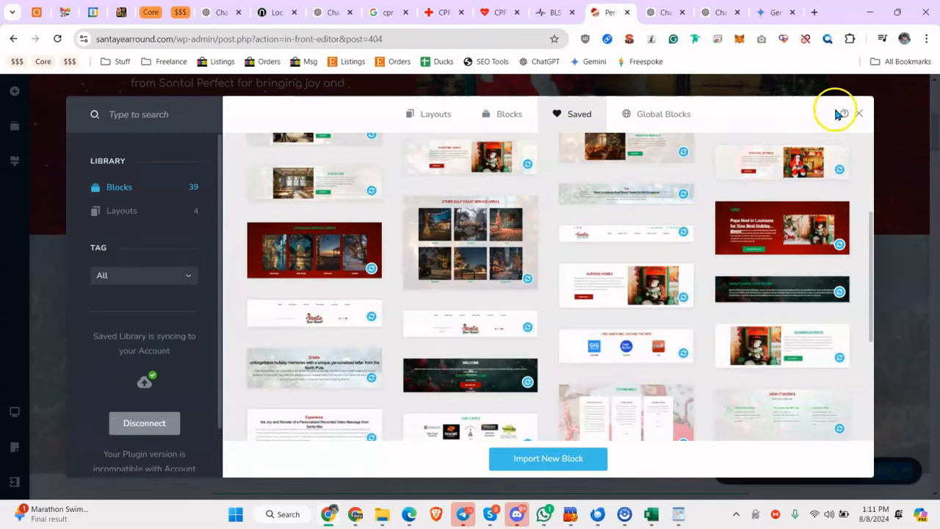
click(869, 113)
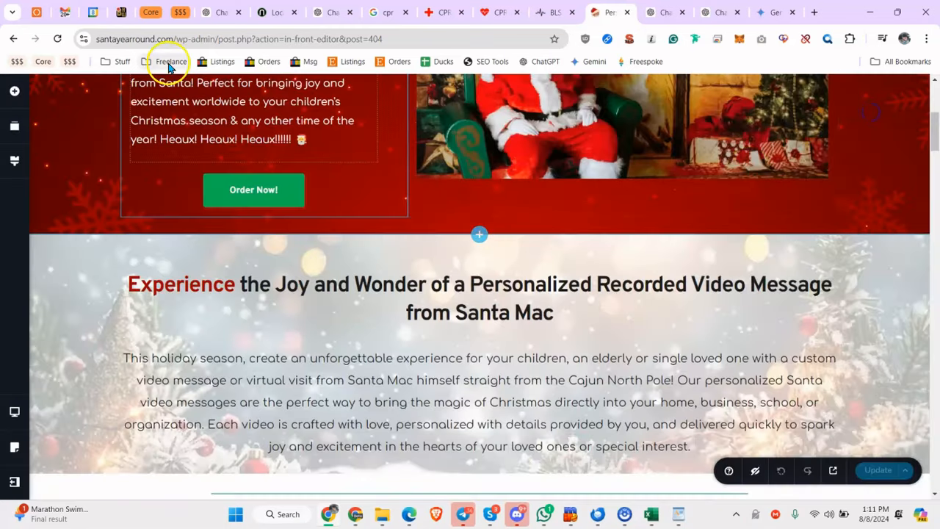
Step: Compare the chat's "Enroll in Our CPR Classes Now!" call to action with the hero's order button in the page editor
click(313, 14)
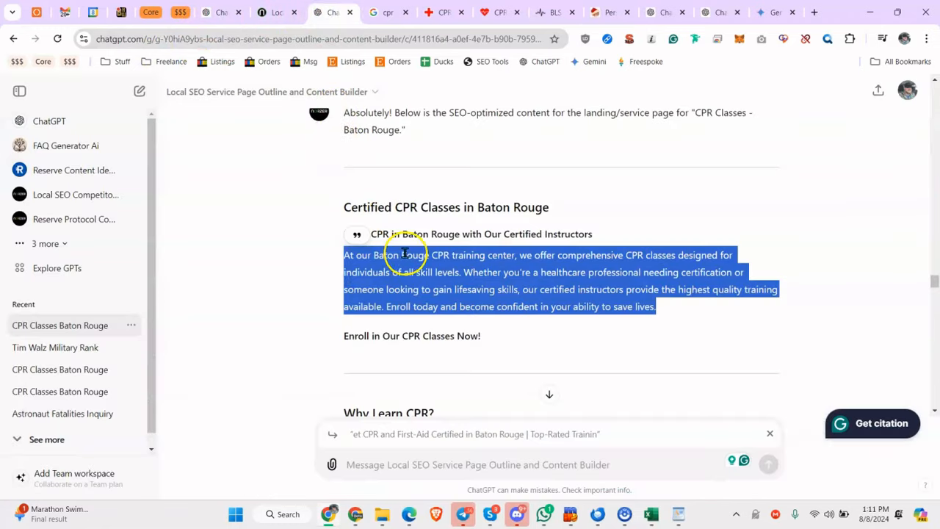
triple_click(370, 275)
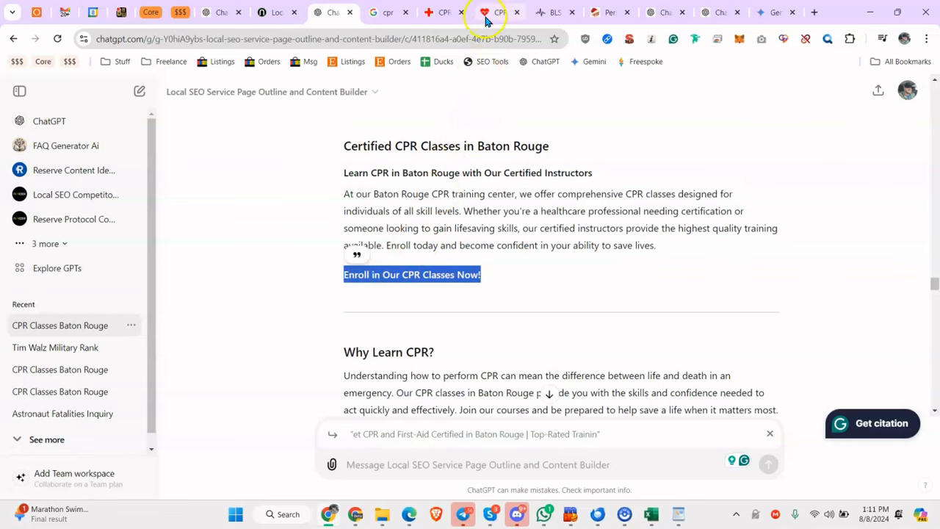
click(658, 14)
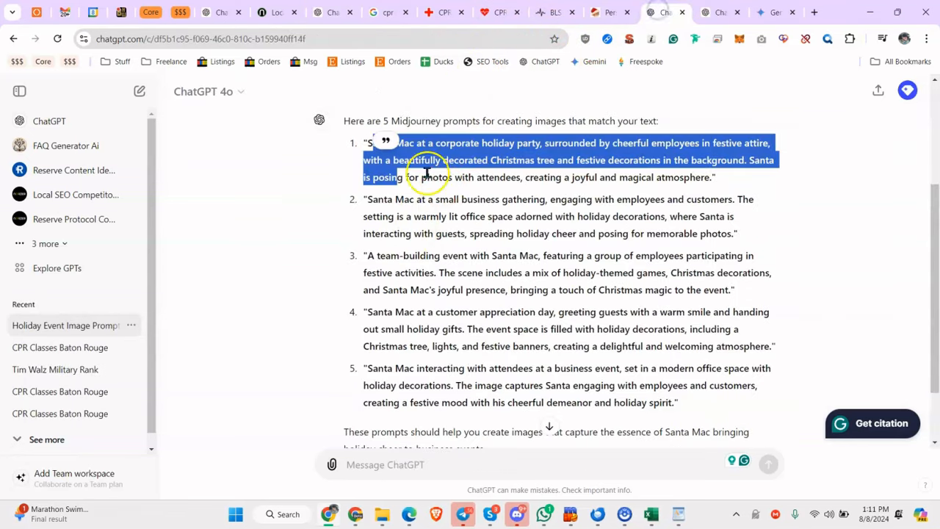
click(608, 13)
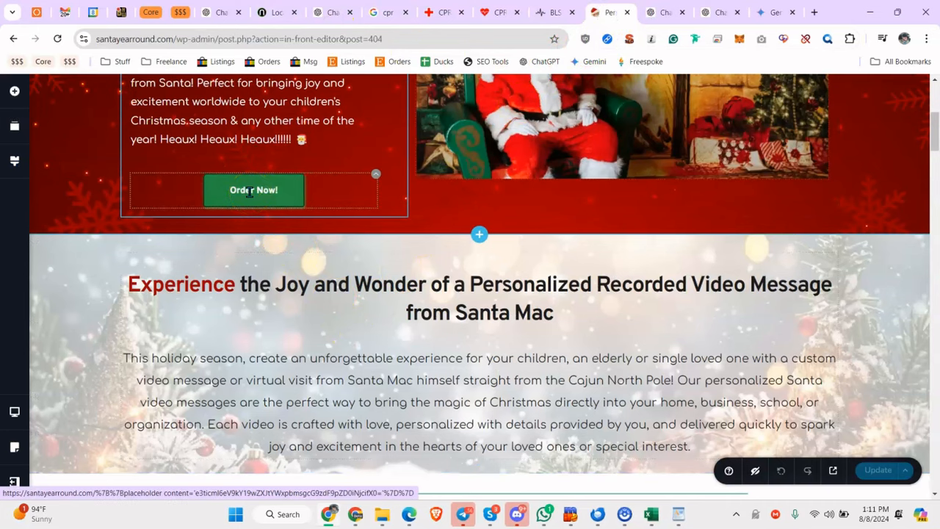
scroll(330, 330, down, 1)
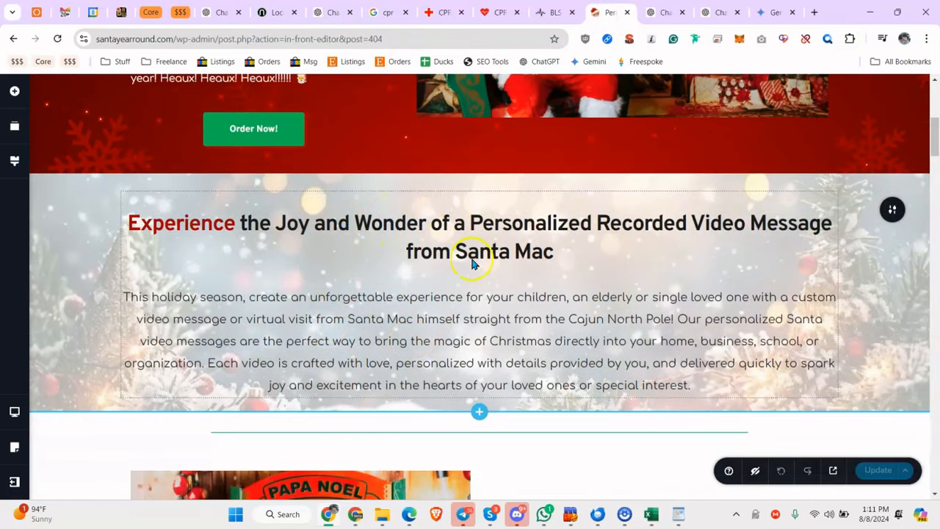
Step: Go back to the Local SEO content chat and review the "Why Learn CPR?" section
click(329, 12)
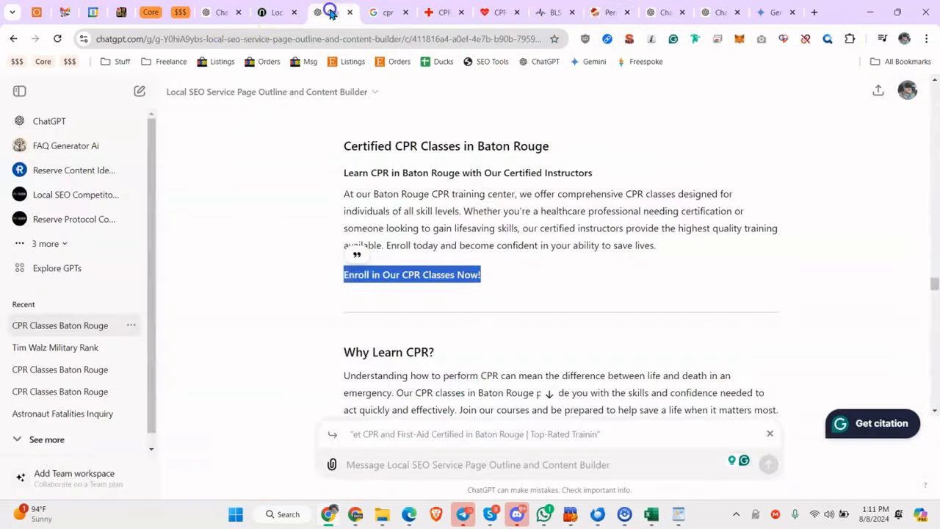
scroll(431, 210, down, 2)
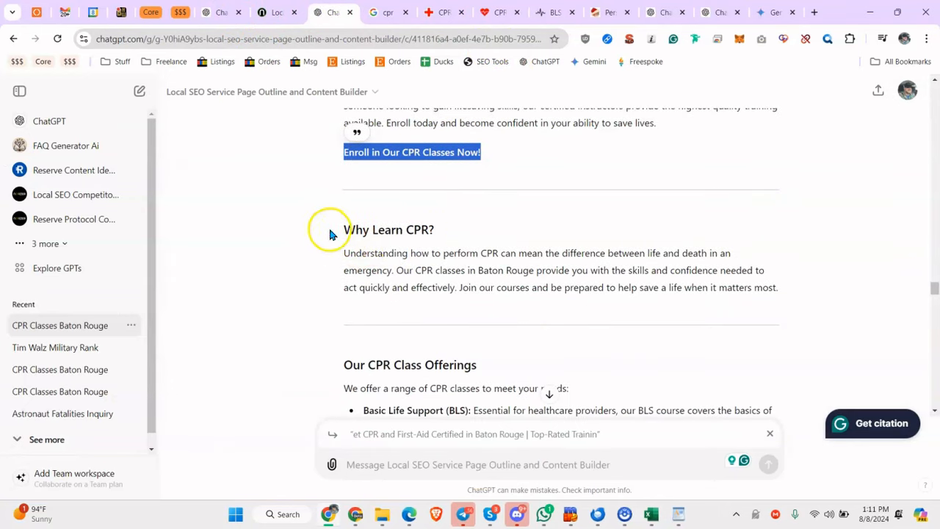
drag(330, 234, 650, 268)
click(650, 270)
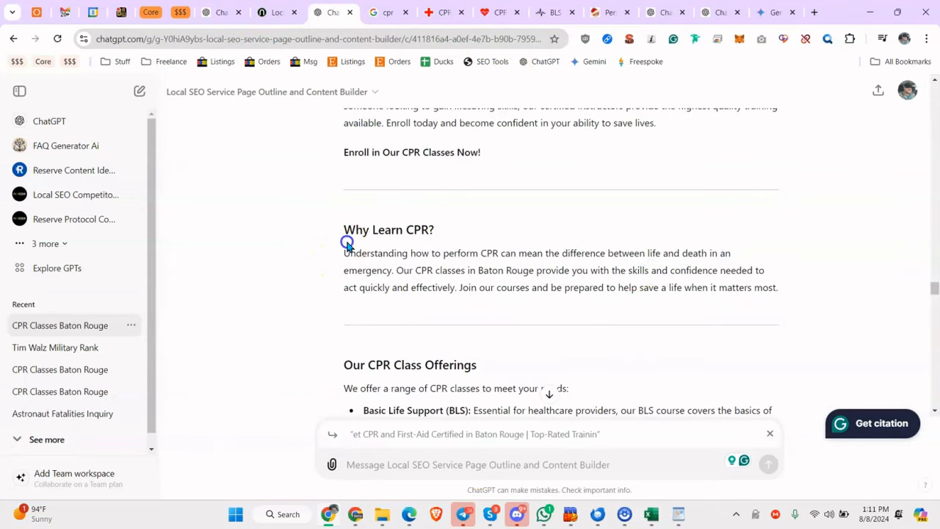
Step: Check the Red Cross Baton Rouge CPR page, and open the Experience section's options in the page editor
click(439, 13)
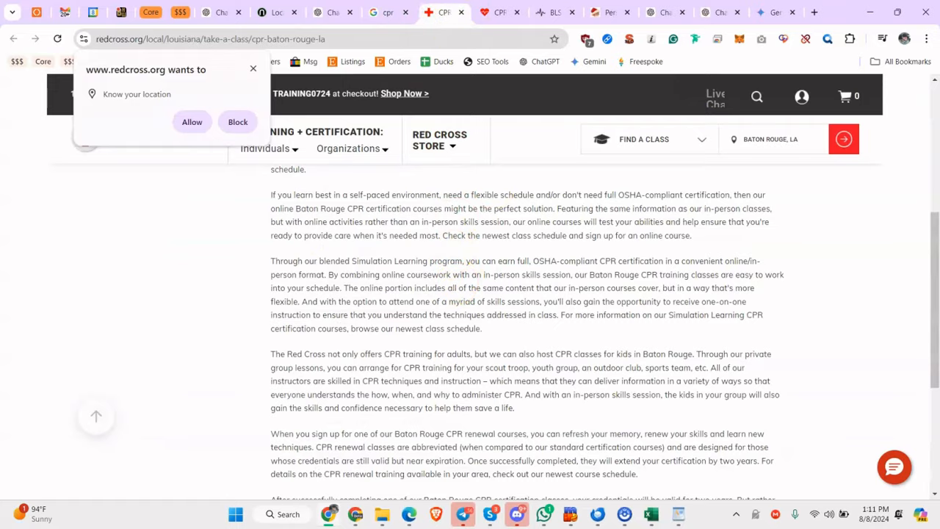
click(499, 12)
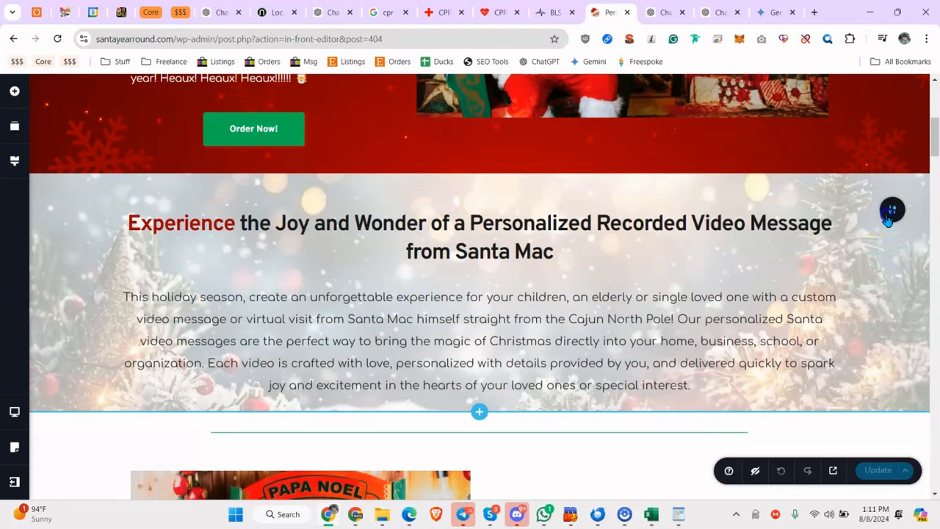
click(843, 232)
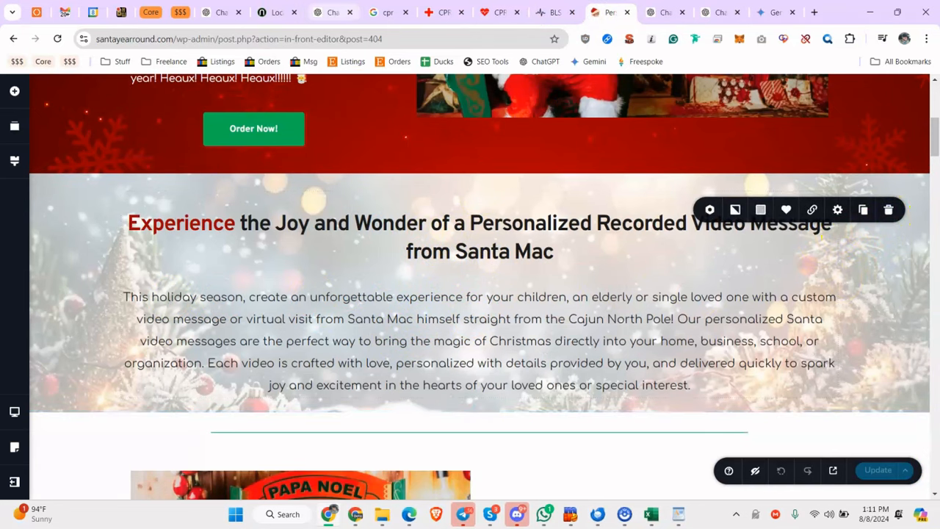
Step: Ask the Local SEO content chat: "I need a 3-5 sentences blurb highlighting the important of CPR training"
click(330, 11)
scroll(350, 229, down, 2)
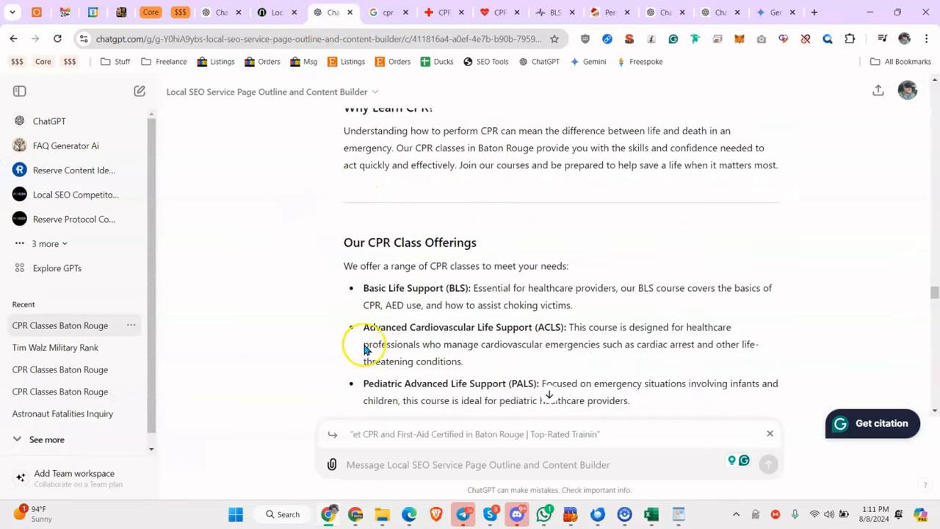
click(385, 459)
text(I need a 3-5 sentences blurb highlighting the important of CPR training f)
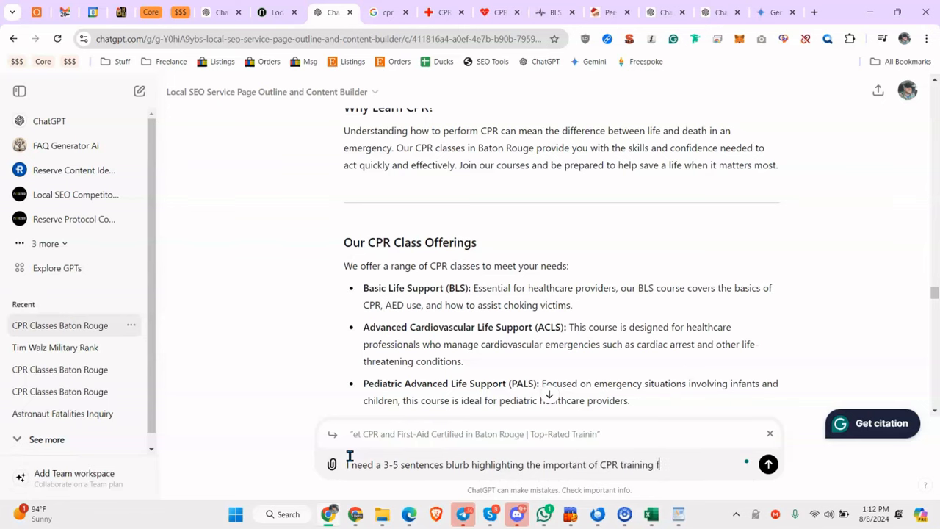
key(Return)
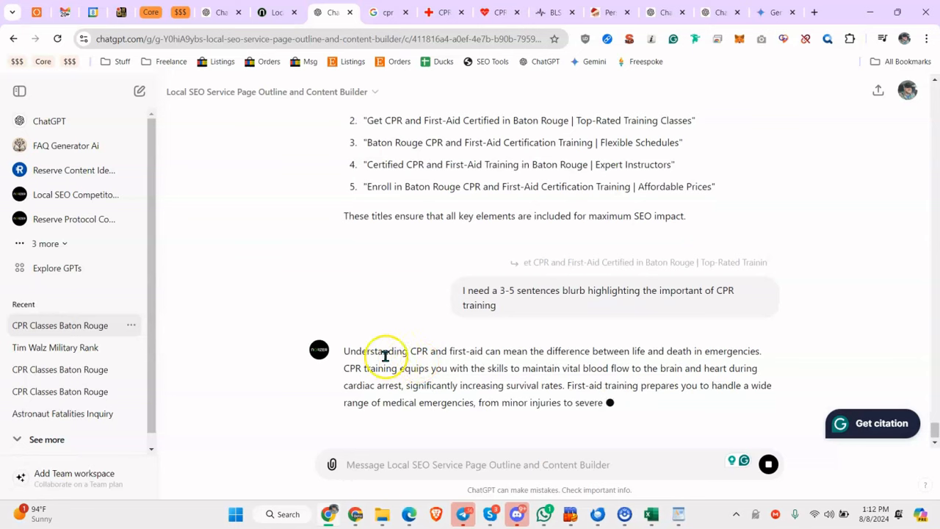
Step: Highlight the generated CPR training blurb, and examine the sections below the Experience text in the page editor
drag(349, 343, 598, 403)
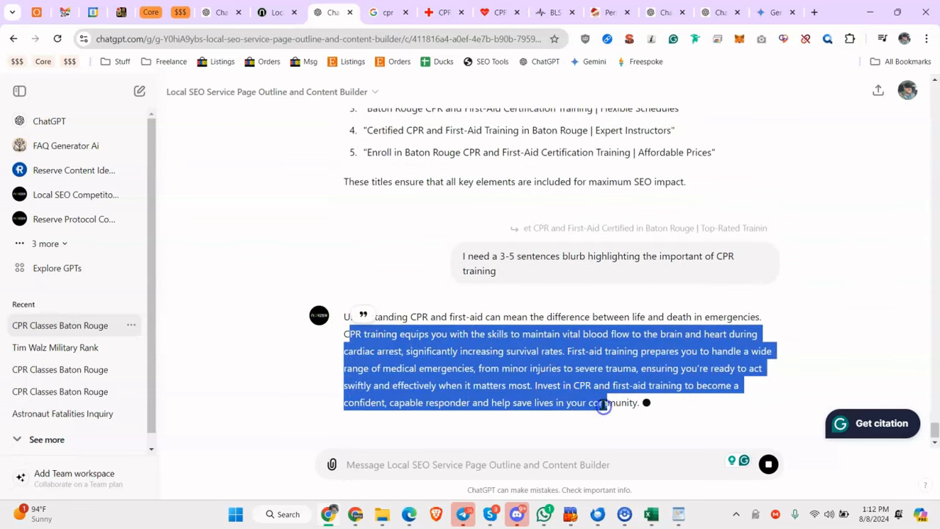
click(601, 15)
scroll(368, 317, down, 15)
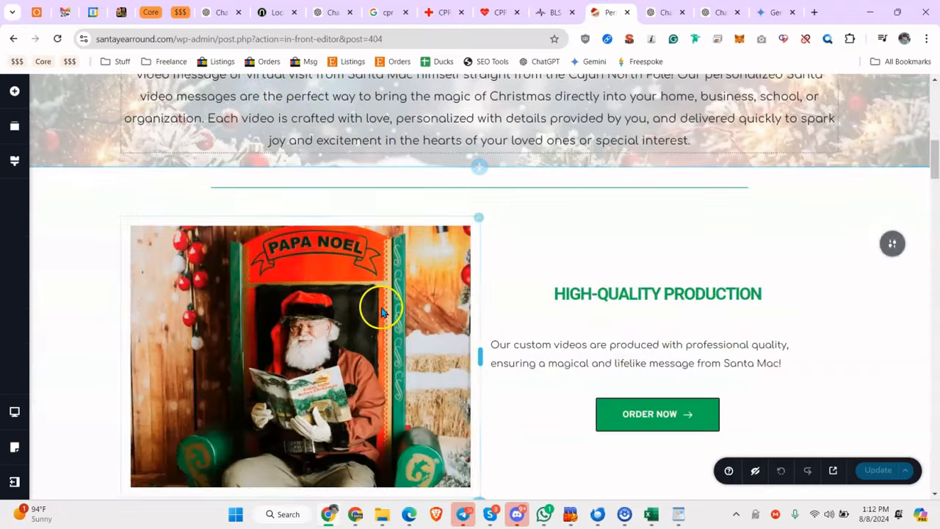
Step: Go back to the Local SEO content chat and highlight the "Basic Life Support (BLS):" label under Our CPR Class Offerings
scroll(525, 273, up, 12)
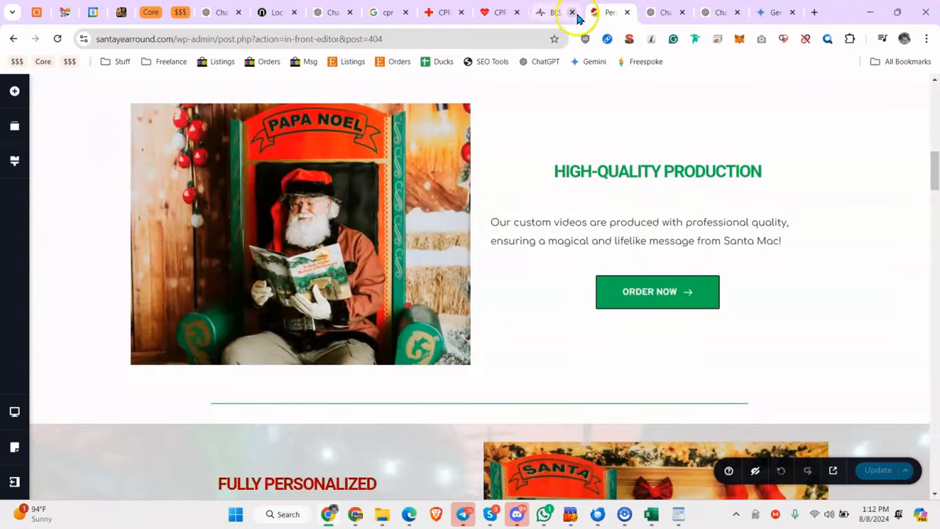
click(325, 13)
scroll(402, 219, up, 10)
scroll(426, 219, up, 15)
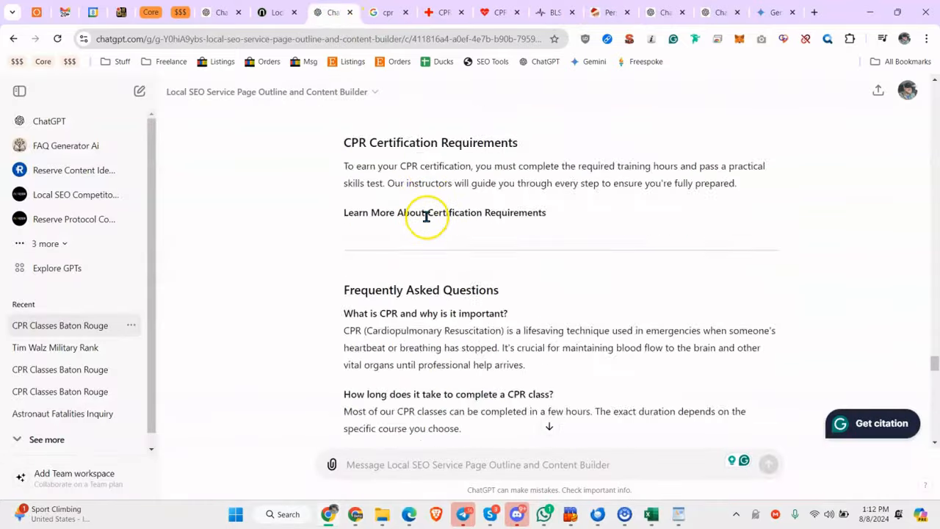
scroll(430, 219, up, 4)
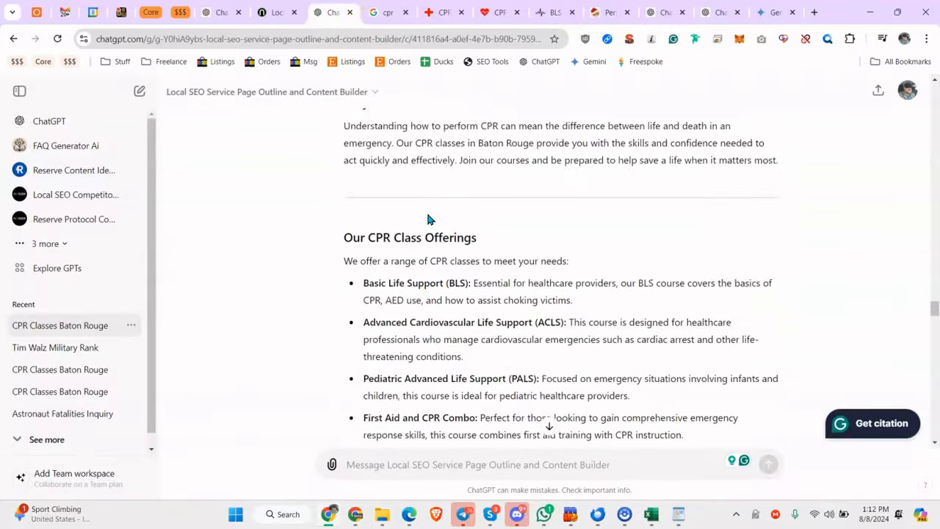
scroll(430, 216, down, 1)
mouse_move(363, 221)
mouse_down()
mouse_move(472, 220)
mouse_move(362, 223)
mouse_up()
click(476, 221)
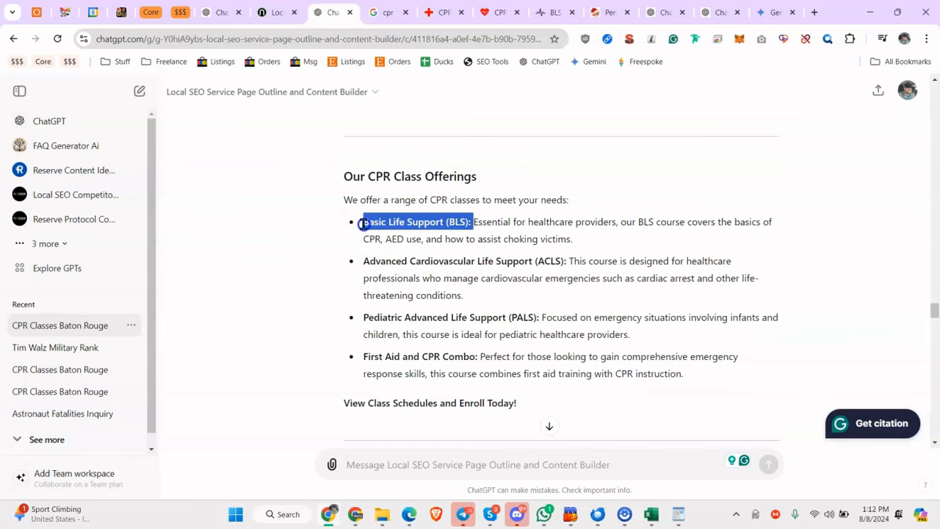
right_click(433, 233)
click(433, 233)
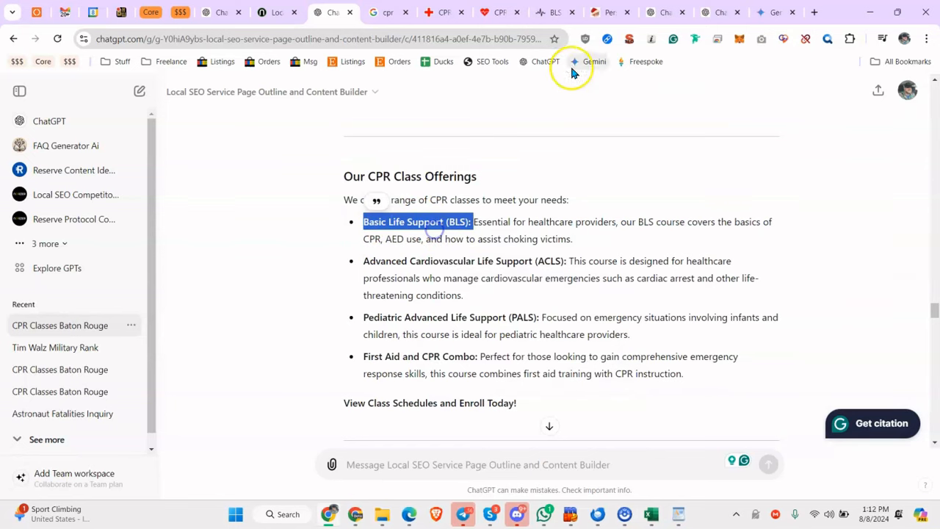
Step: Switch to the page editor and examine the High-Quality Production section beneath the intro text
click(600, 13)
scroll(544, 242, up, 3)
scroll(545, 248, down, 3)
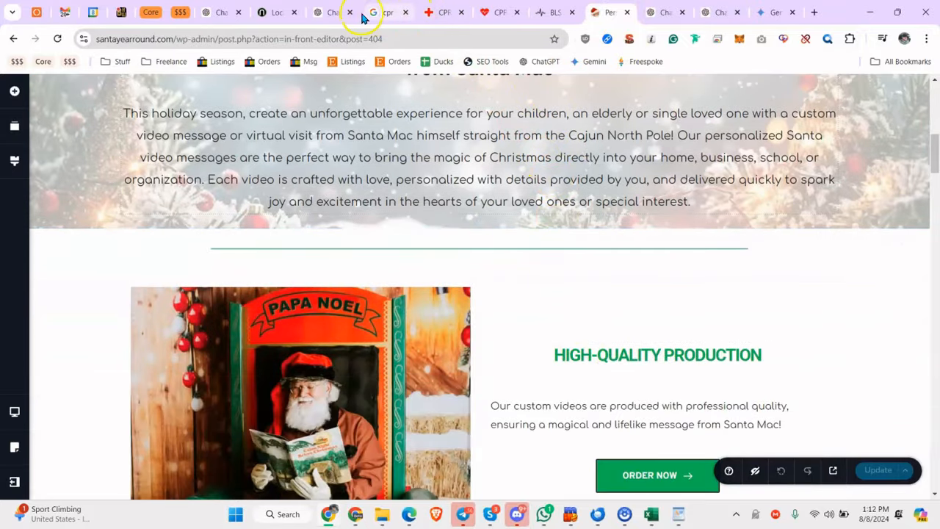
Step: Highlight the Basic Life Support description in the chat, and select the High-Quality Production paragraph in the page editor
click(338, 14)
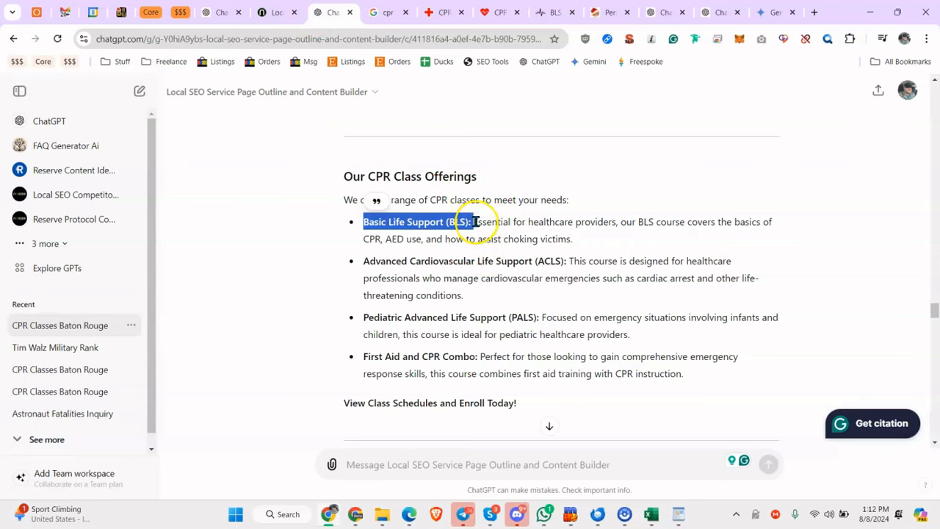
drag(472, 222, 573, 236)
click(605, 13)
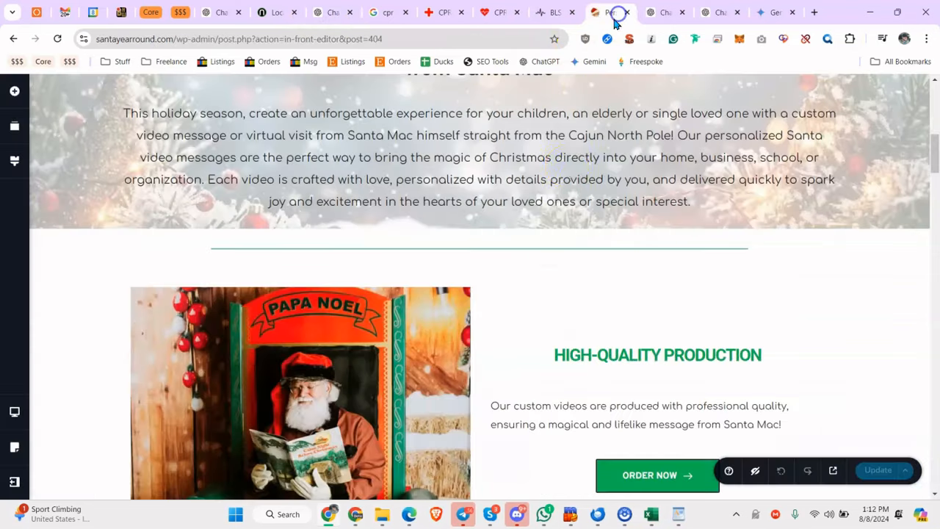
scroll(587, 375, down, 1)
click(580, 343)
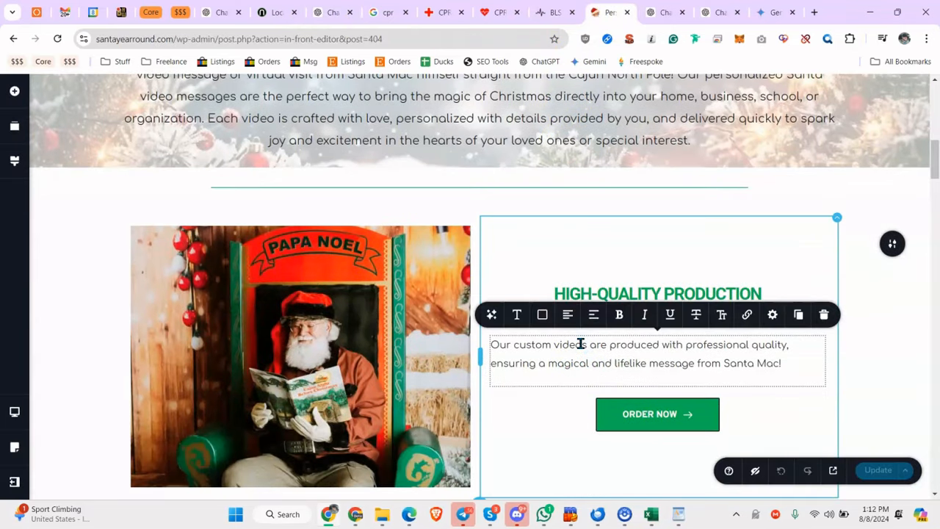
Step: Open the block library between the Fast Delivery and How It Works sections, and close it without adding a block
scroll(592, 342, down, 5)
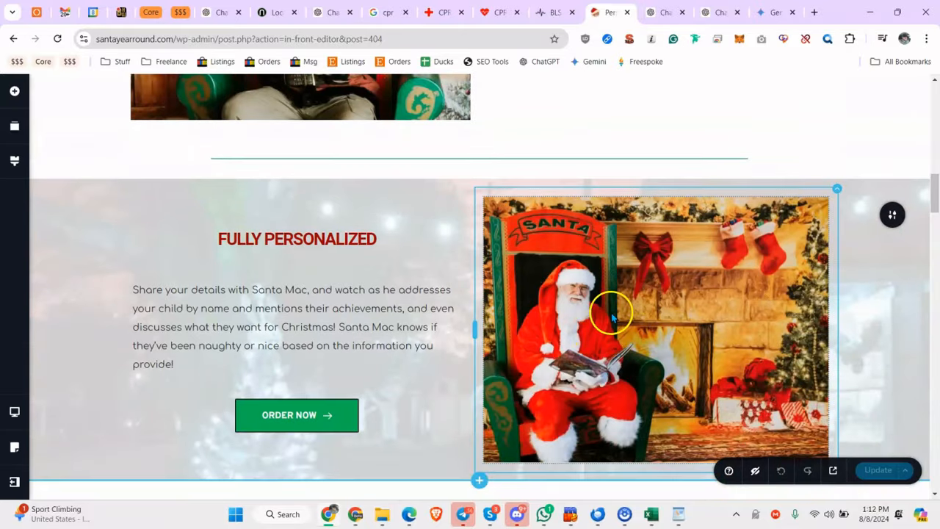
scroll(612, 316, down, 7)
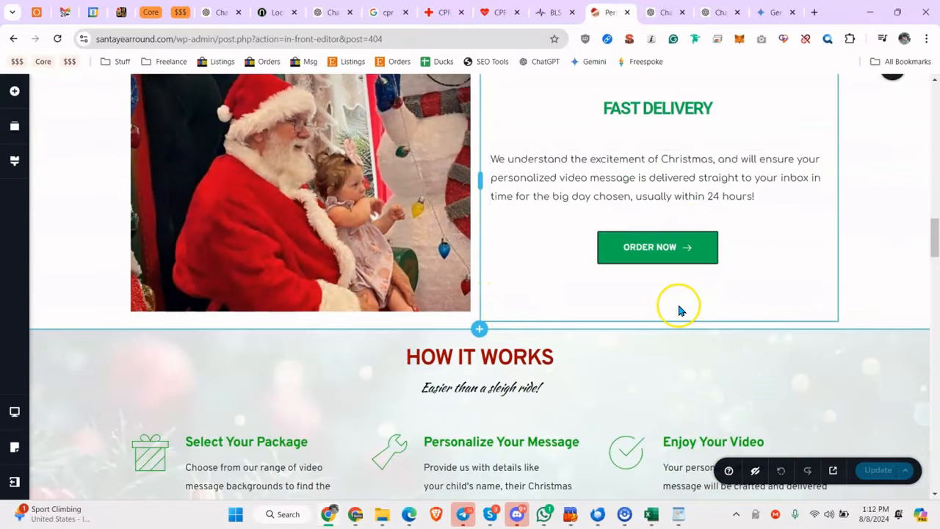
click(480, 329)
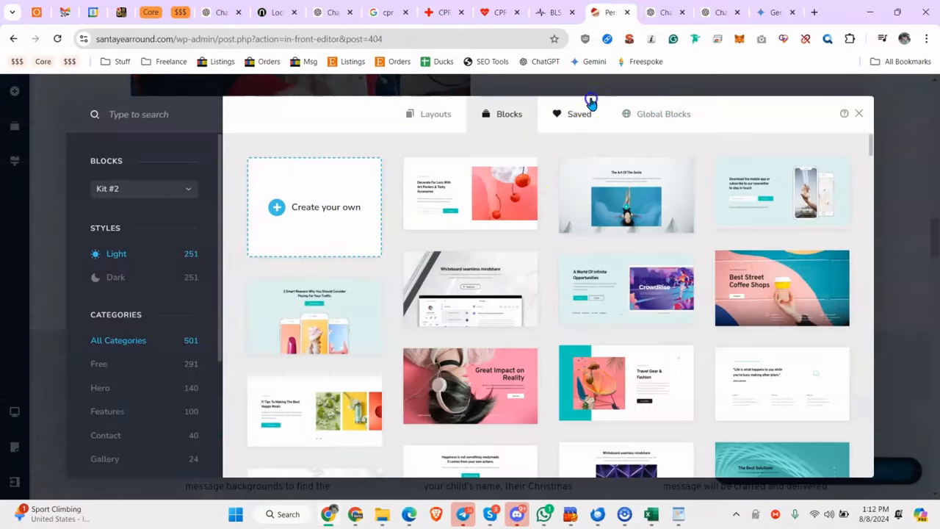
click(591, 103)
click(858, 114)
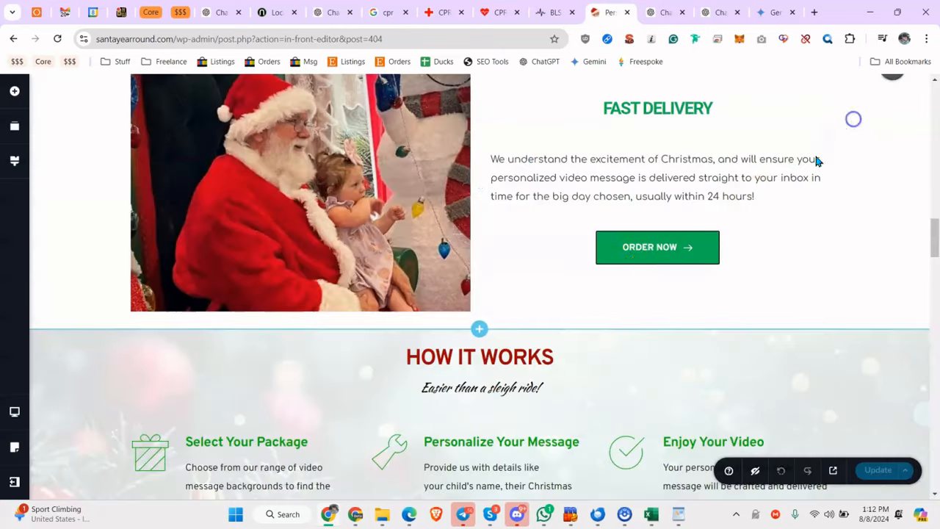
Step: Examine the Fast Delivery, How It Works and Testimonials sections of the landing page, and return to the High-Quality Production section
scroll(584, 243, down, 1)
scroll(579, 253, up, 3)
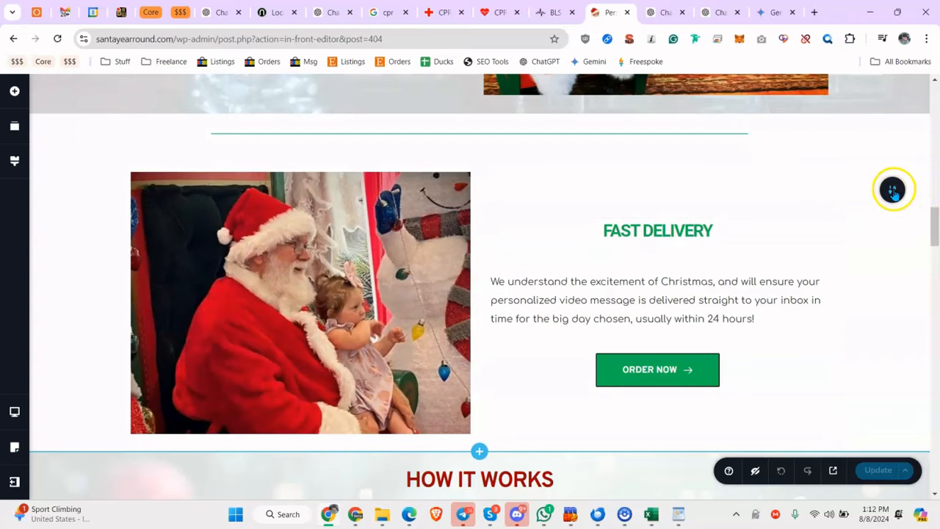
scroll(831, 212, down, 3)
scroll(733, 213, down, 1)
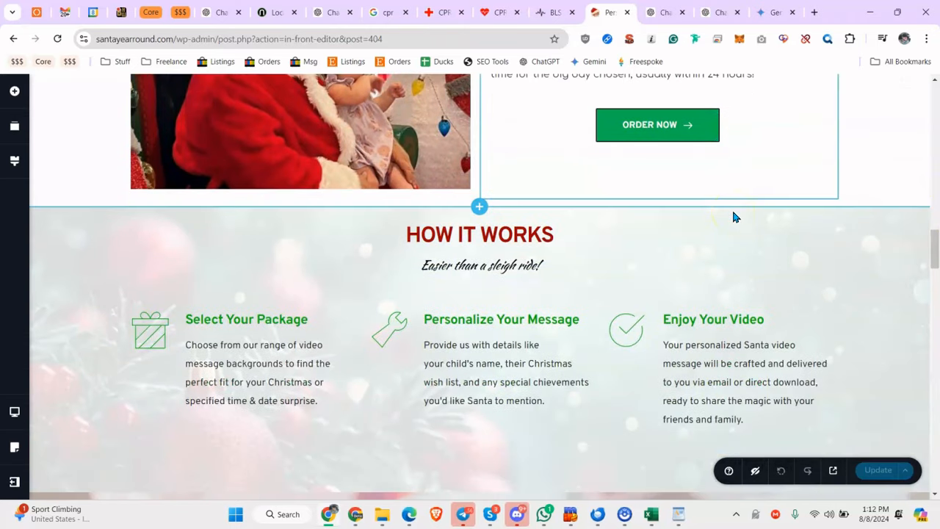
scroll(727, 217, down, 6)
scroll(606, 231, up, 4)
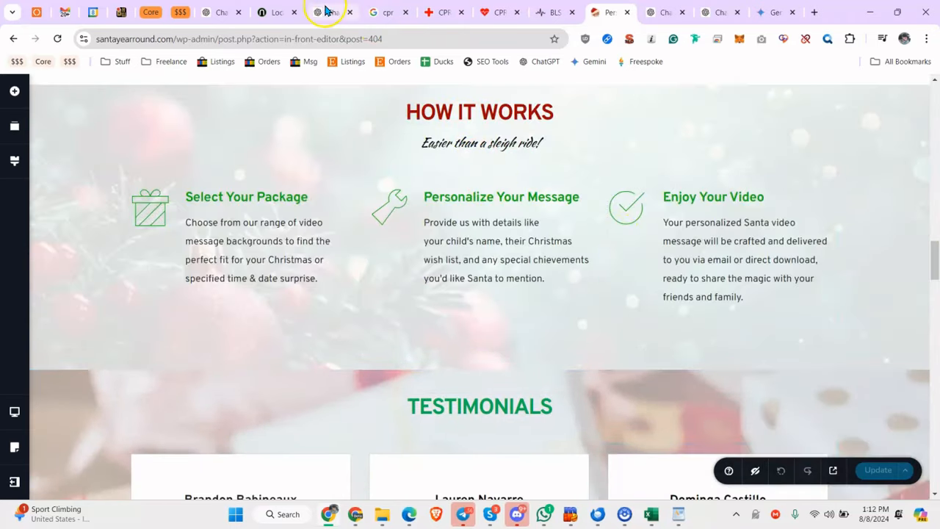
scroll(447, 178, up, 15)
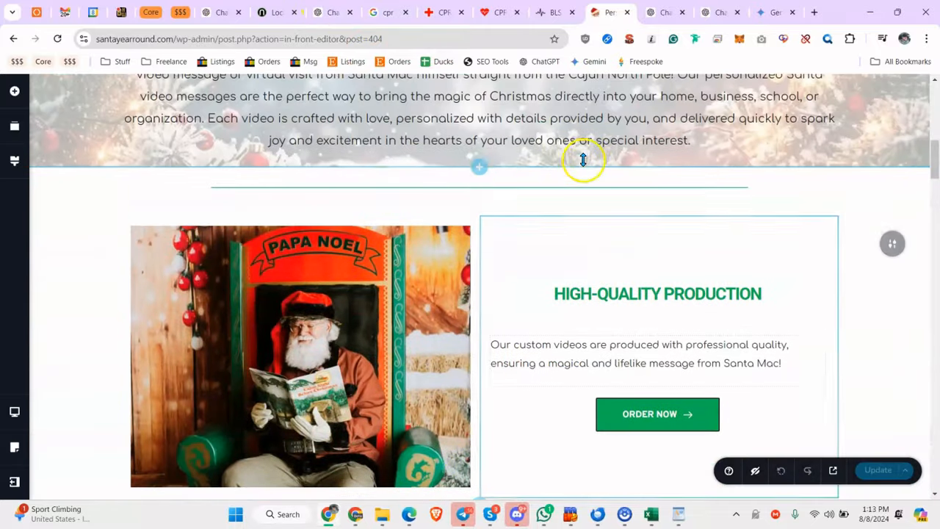
Step: Copy the full Basic Life Support (BLS) bullet from Our CPR Class Offerings in the Local SEO content chat
click(327, 13)
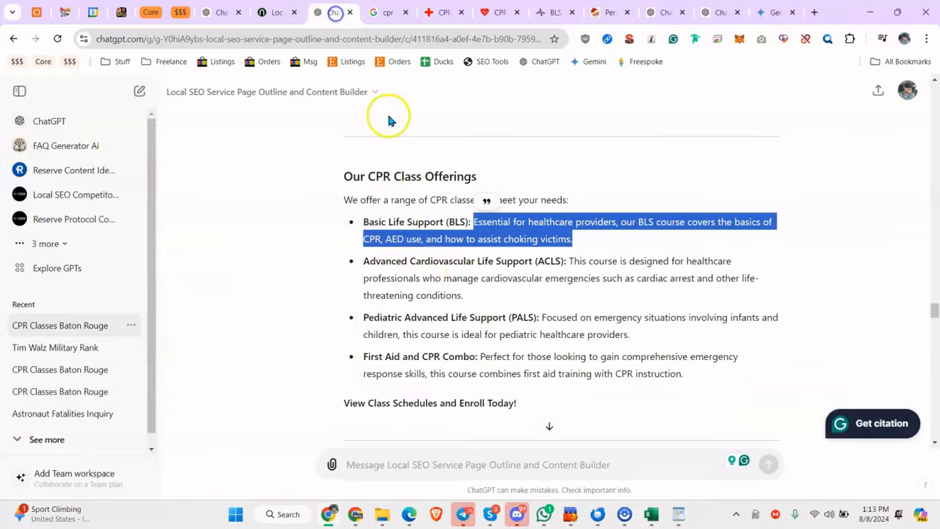
click(379, 228)
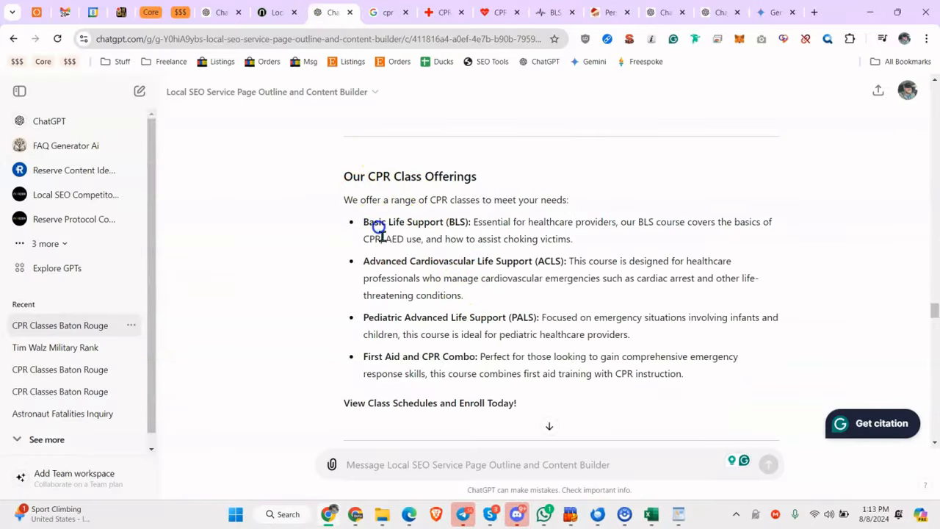
click(442, 372)
click(391, 168)
click(391, 463)
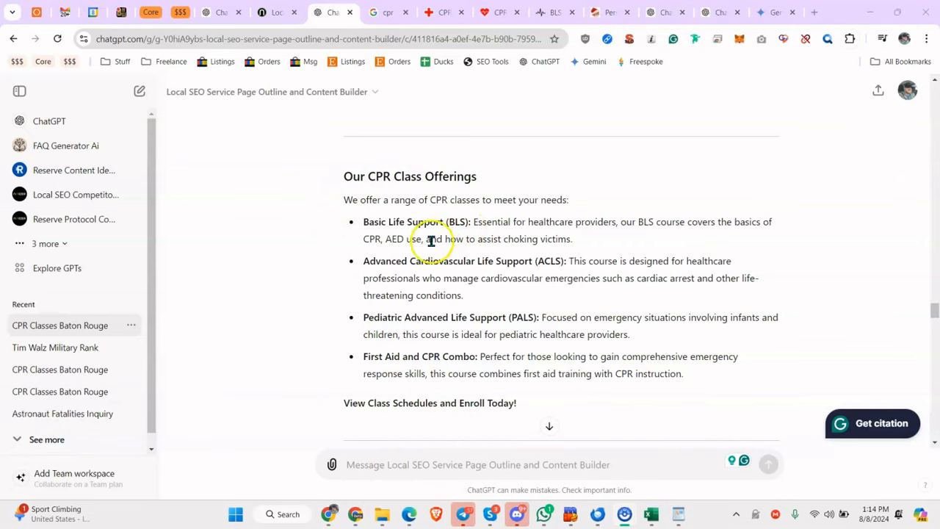
drag(363, 221, 577, 249)
key(ctrl+c)
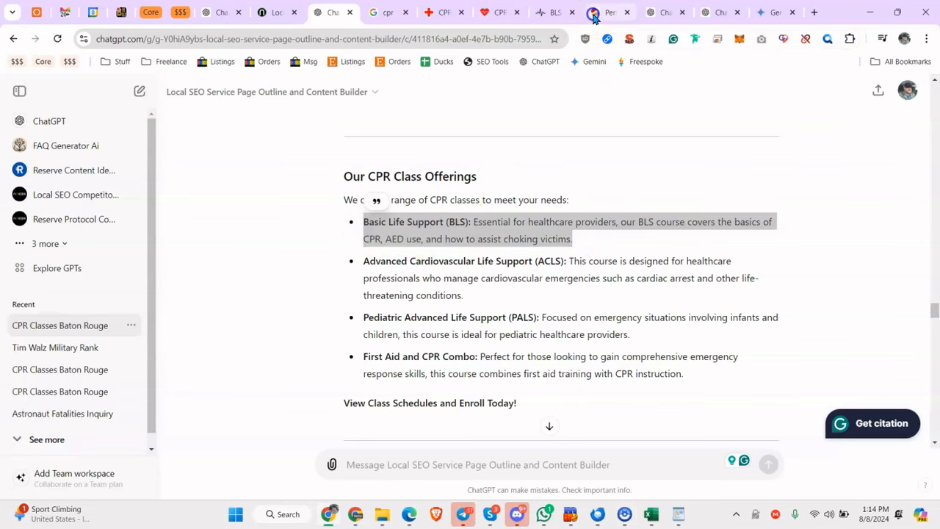
Step: Highlight the Fully Personalized paragraph in the page editor to gauge the length of its text
click(597, 13)
scroll(522, 319, down, 6)
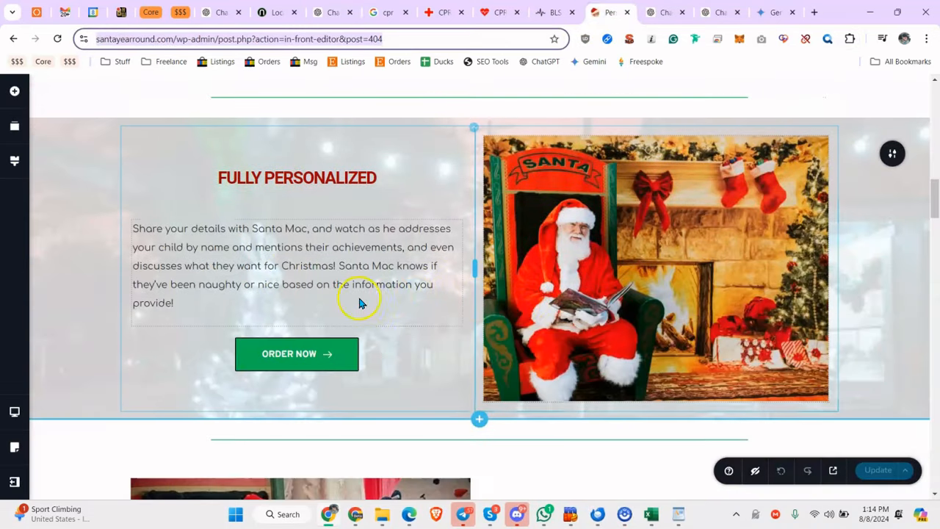
click(160, 230)
drag(144, 229, 324, 304)
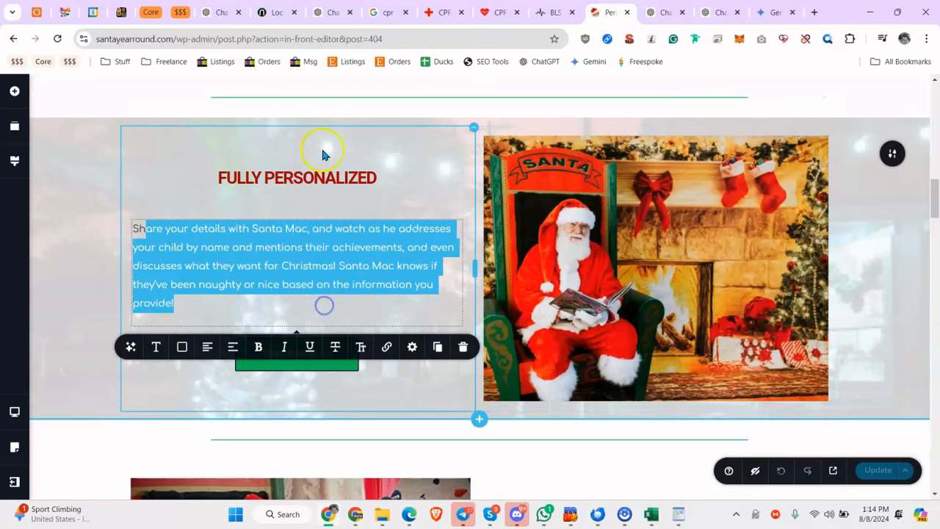
Step: Ask the Local SEO content chat "Rewrite so its about twice as long:" followed by the copied Basic Life Support (BLS) bullet
click(333, 12)
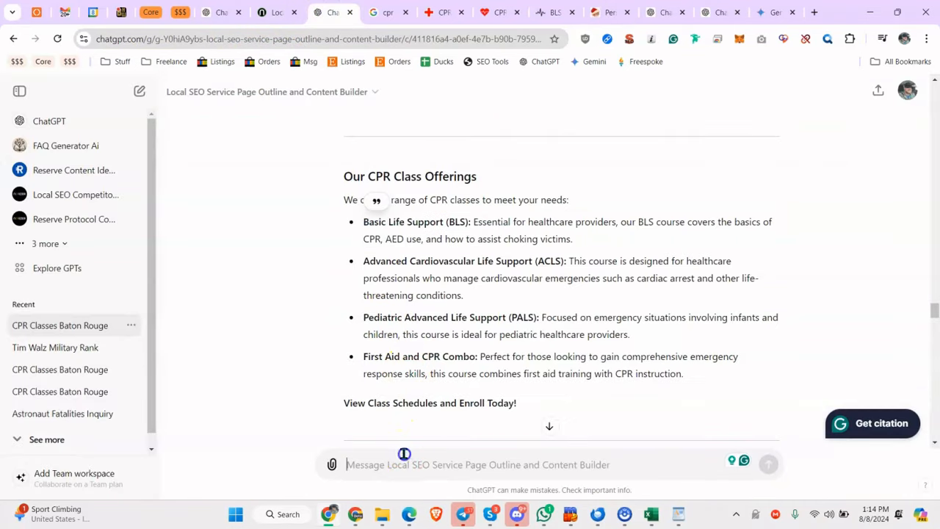
text(Wi)
key(BackSpace)
key(BackSpace)
text(R)
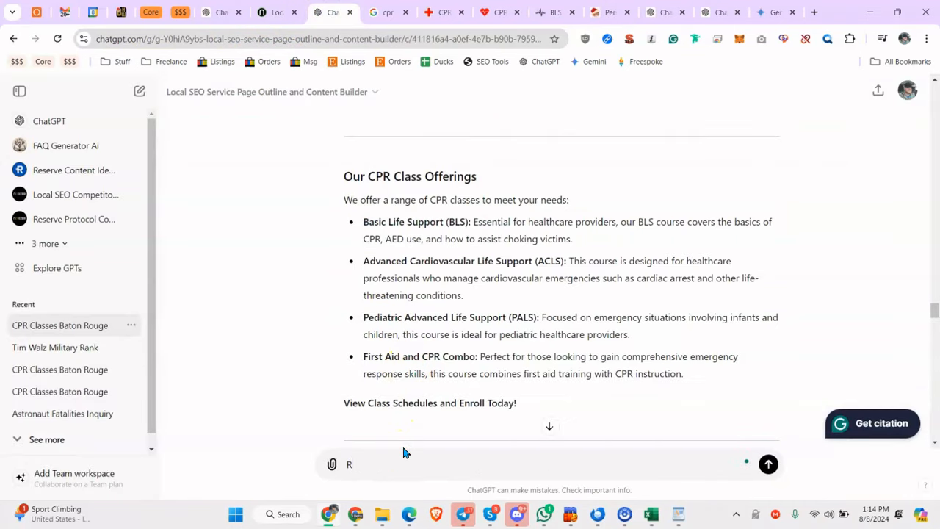
text(ewrite so its about twice as long:)
key(ctrl+v)
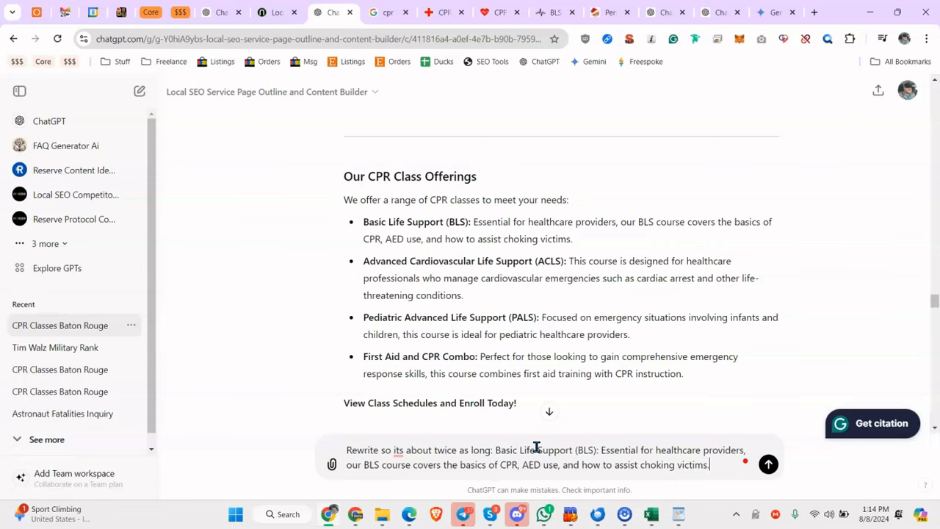
key(Return)
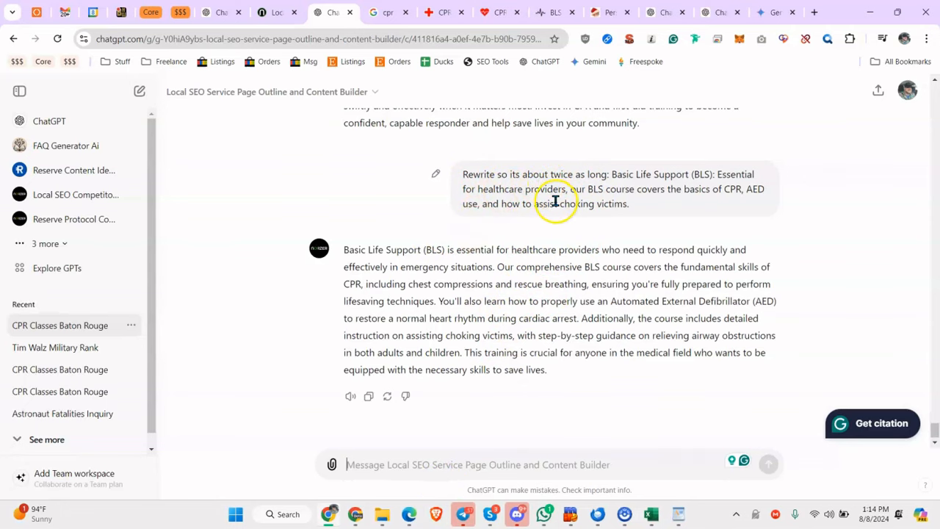
Step: Send the follow-up prompt "Make it a bit shorter" for the rewritten Basic Life Support text
text(Make it)
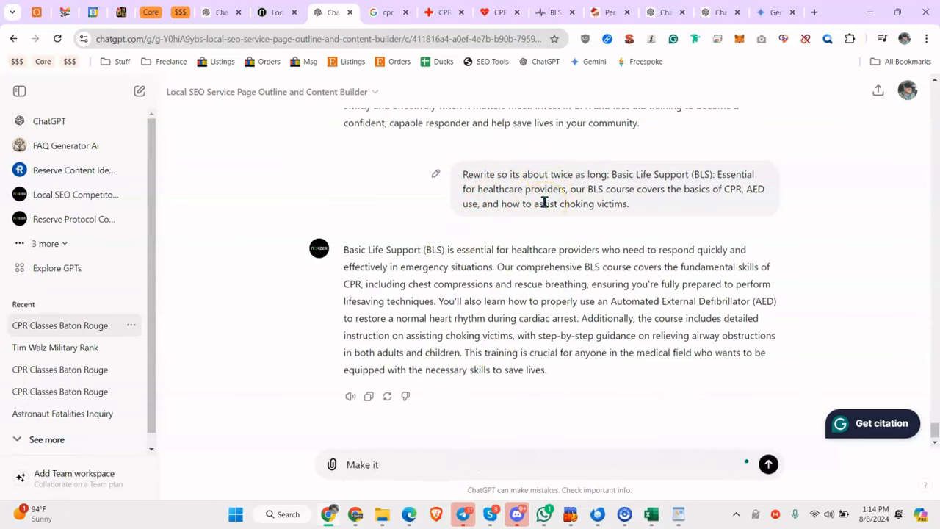
text( a bit shorter)
key(Return)
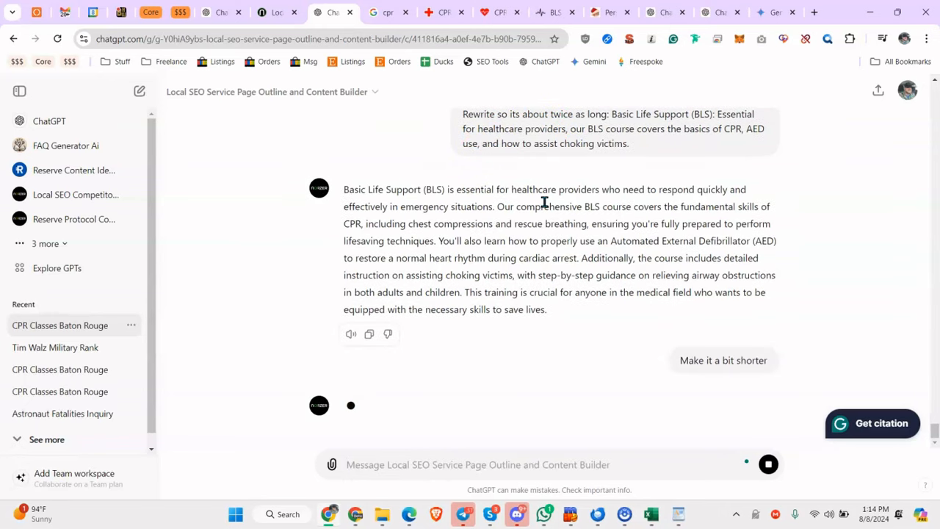
Step: Go back to Our CPR Class Offerings in the chat and highlight the original Basic Life Support description
scroll(530, 246, up, 2)
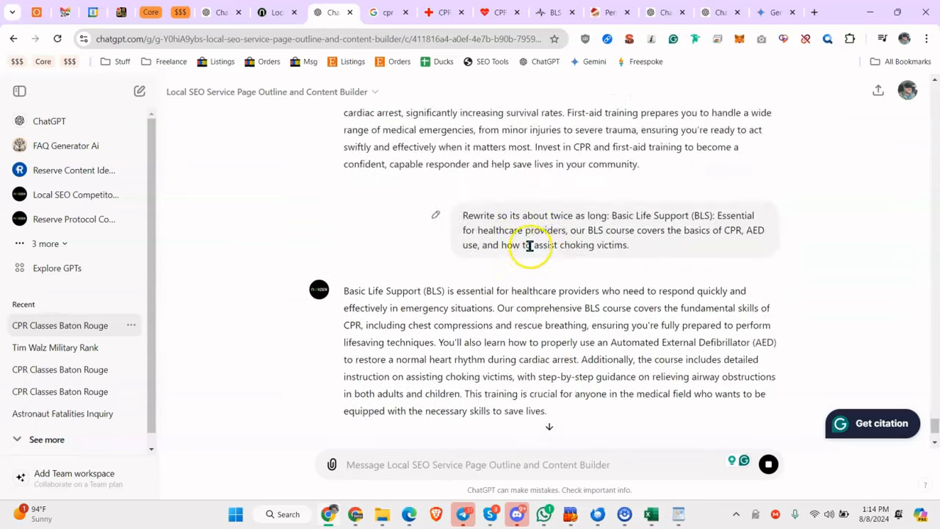
scroll(529, 246, up, 5)
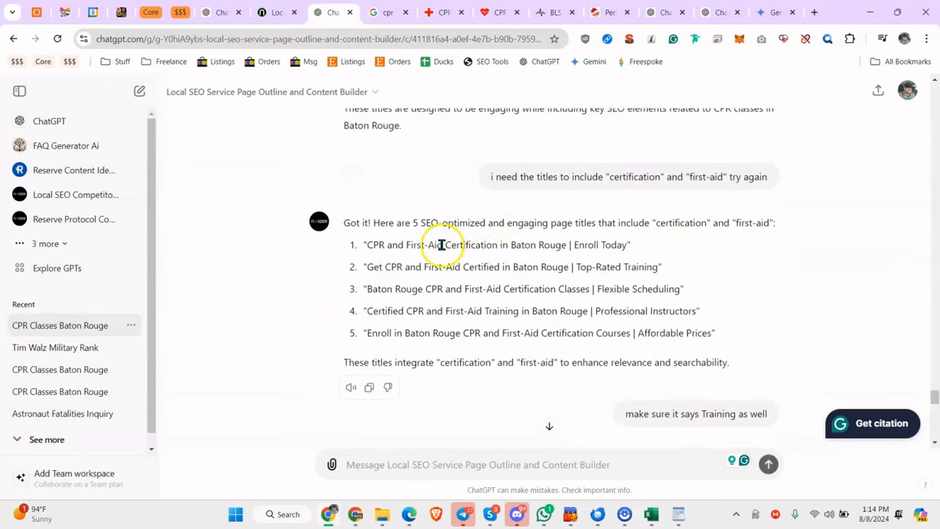
scroll(441, 245, up, 15)
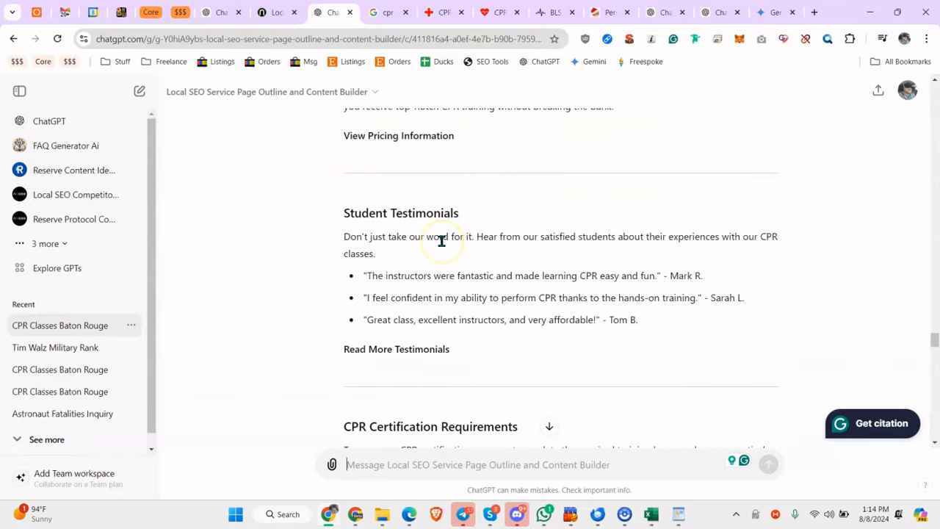
scroll(441, 241, up, 8)
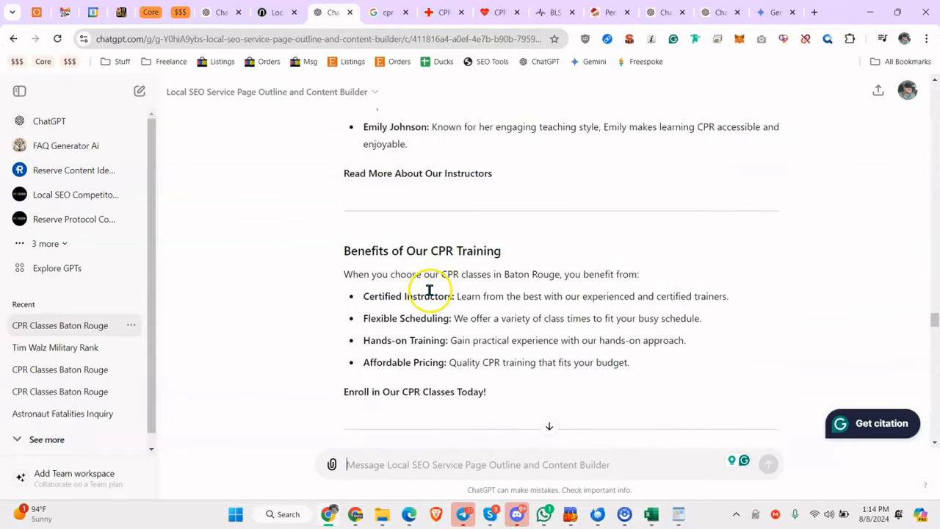
scroll(429, 290, up, 8)
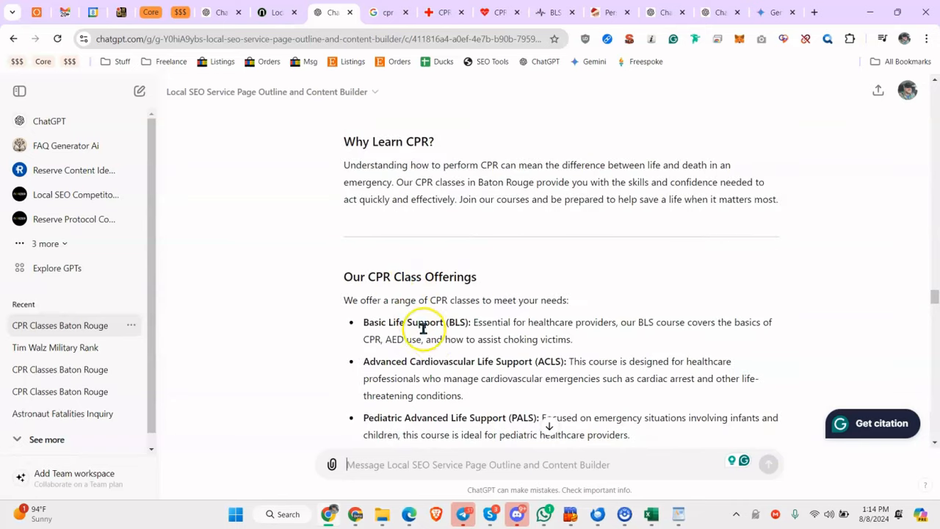
drag(469, 328, 631, 343)
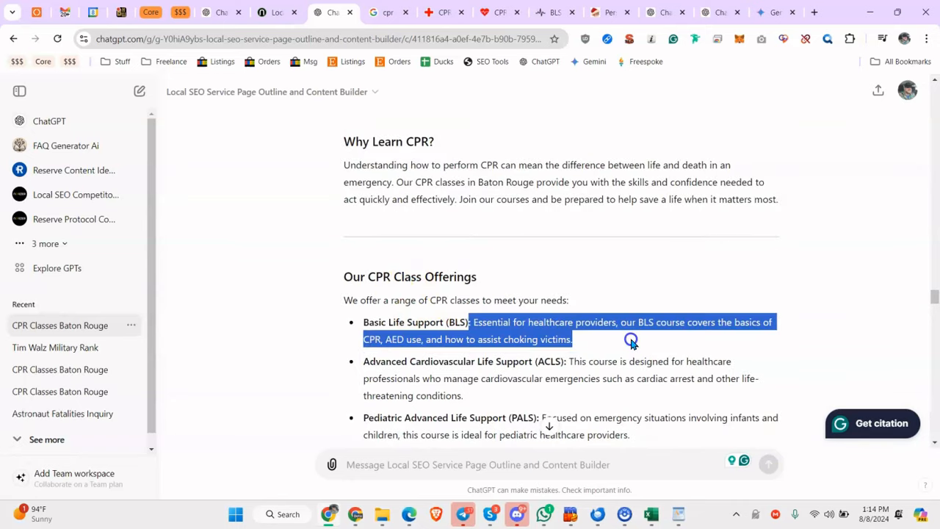
Step: Send the follow-up prompt "make sure you mention Baton Rouge and decrease by about 20% length" for the rewritten Basic Life Support text
scroll(631, 340, down, 20)
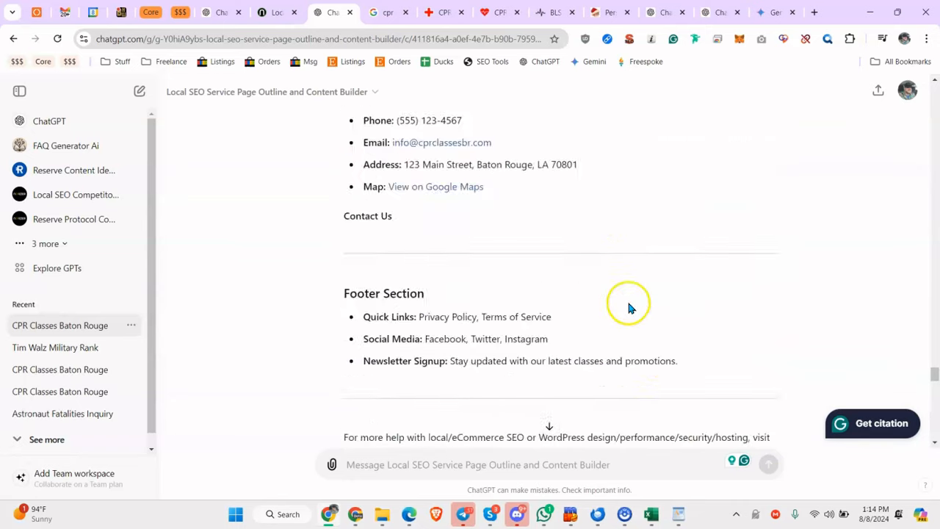
scroll(620, 297, down, 10)
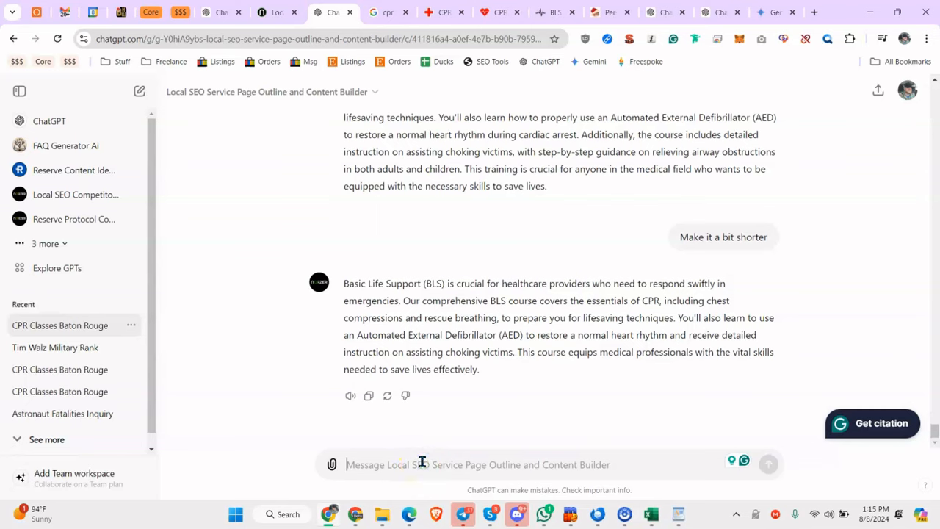
text(make sure you mention Baton Rouge and decrease by about 20% length)
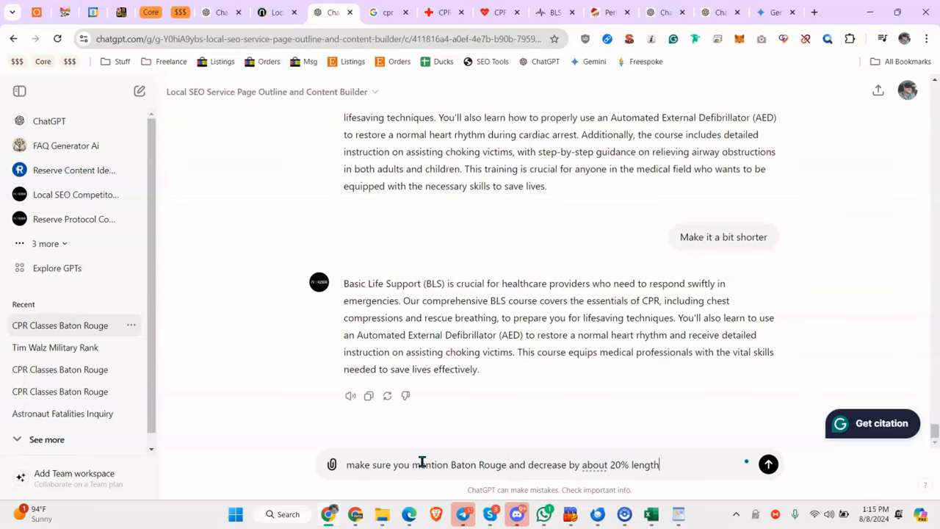
key(Return)
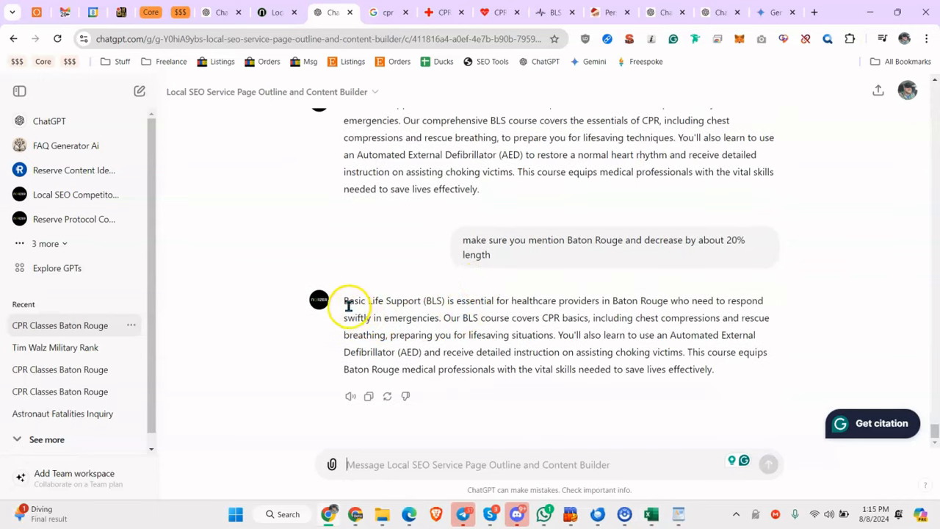
Step: Copy the shortened Baton Rouge paragraph, and also the "Basic Life Support (BLS)" label from the Our CPR Class Offerings list
drag(343, 300, 748, 376)
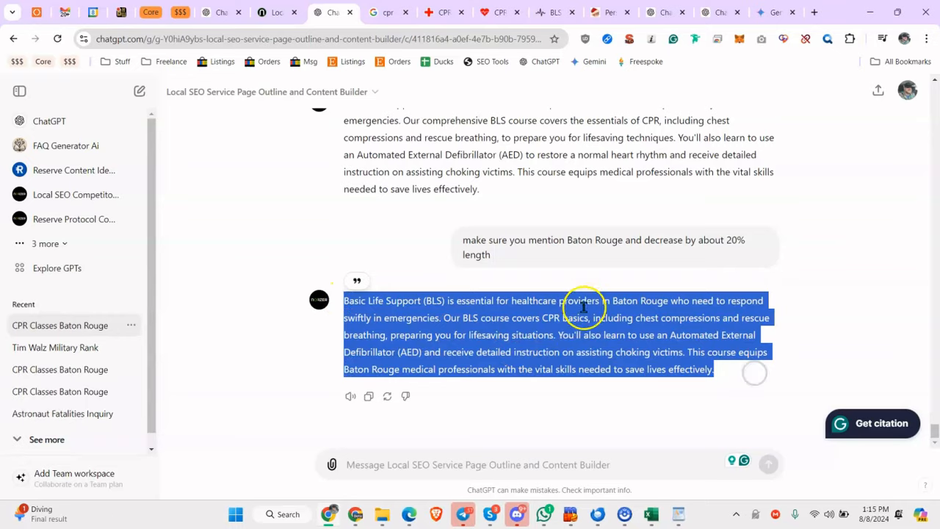
scroll(588, 304, up, 15)
scroll(414, 260, up, 15)
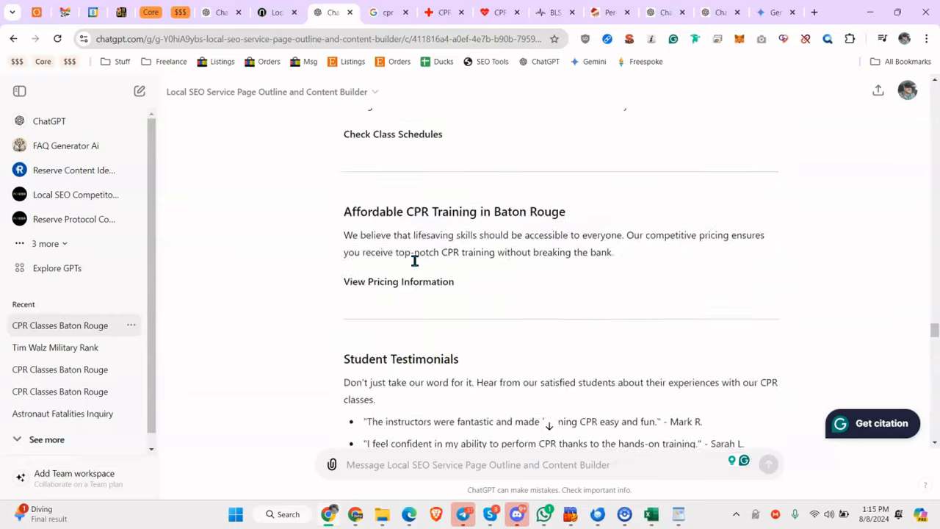
scroll(414, 260, down, 2)
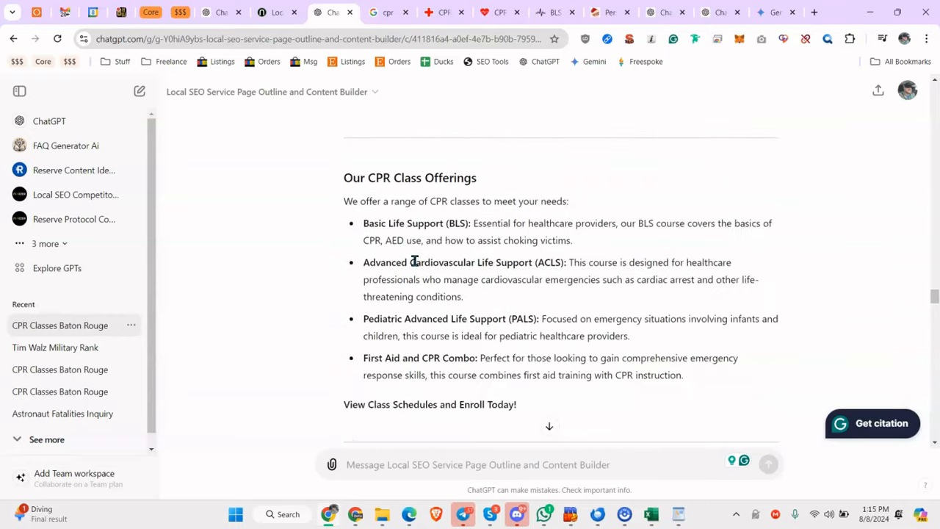
drag(470, 225, 338, 230)
key(ctrl+c)
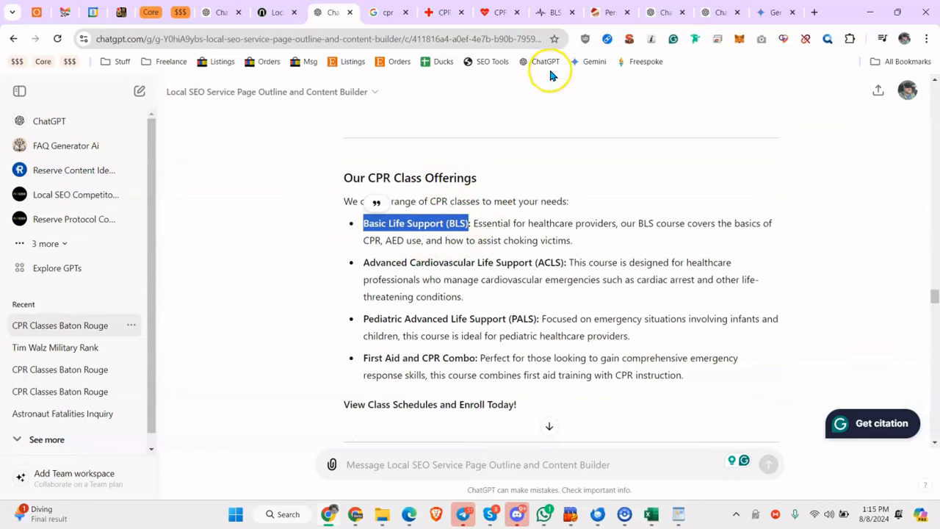
Step: Replace the Fully Personalized heading in the WordPress page editor with the copied text "Basic Life Support (BLS)"
click(597, 18)
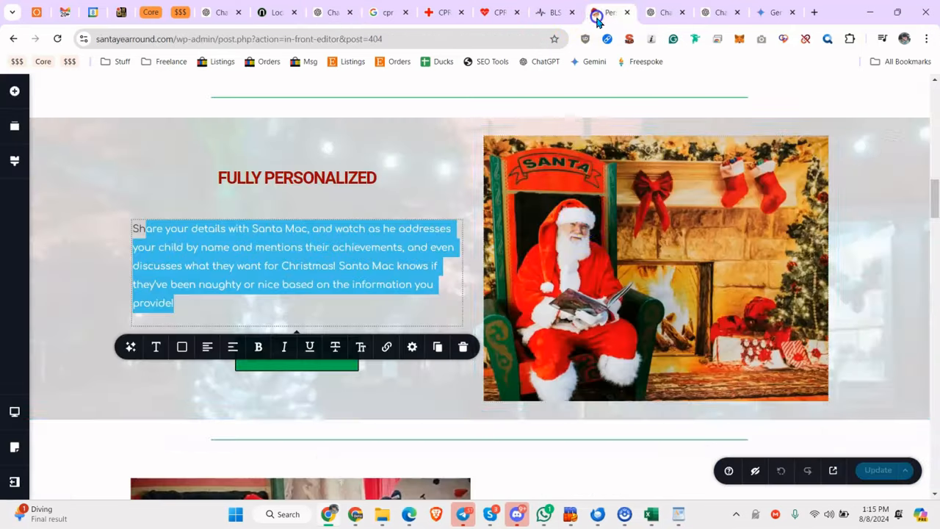
double_click(286, 183)
triple_click(299, 180)
click(290, 180)
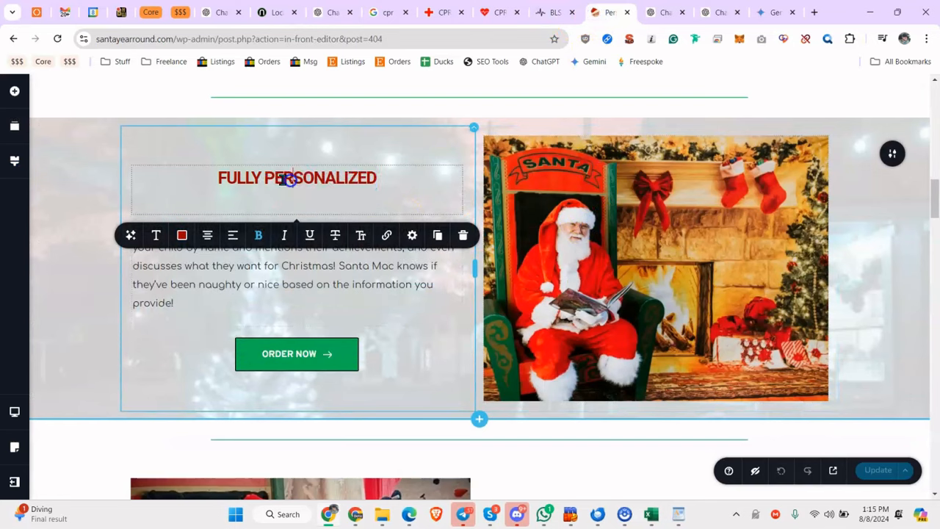
drag(228, 180, 426, 176)
key(ctrl+v)
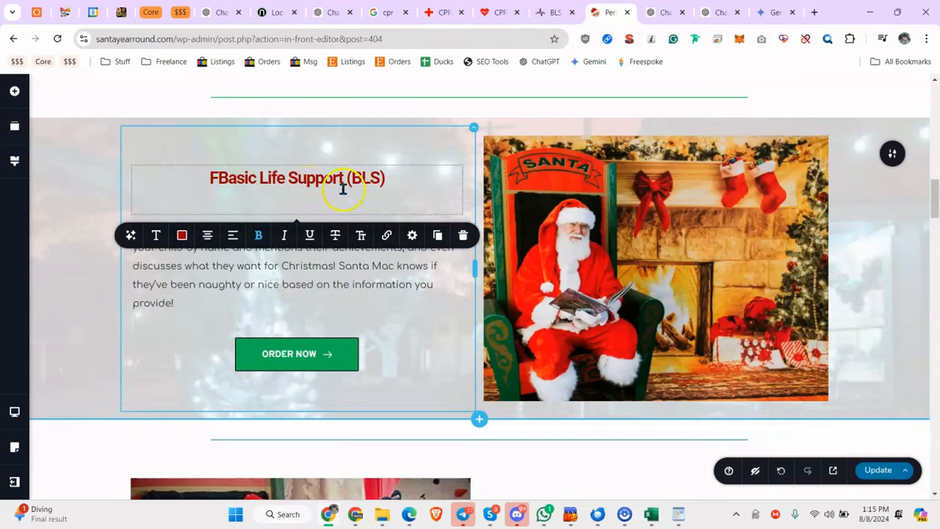
click(221, 180)
key(BackSpace)
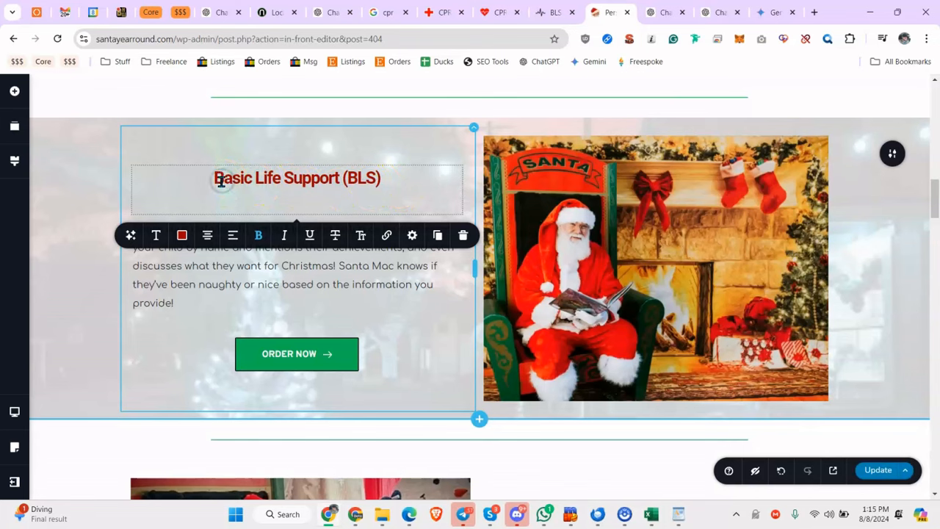
Step: Replace the paragraph about Santa Mac beneath the heading with the copied Baton Rouge Basic Life Support paragraph
triple_click(165, 292)
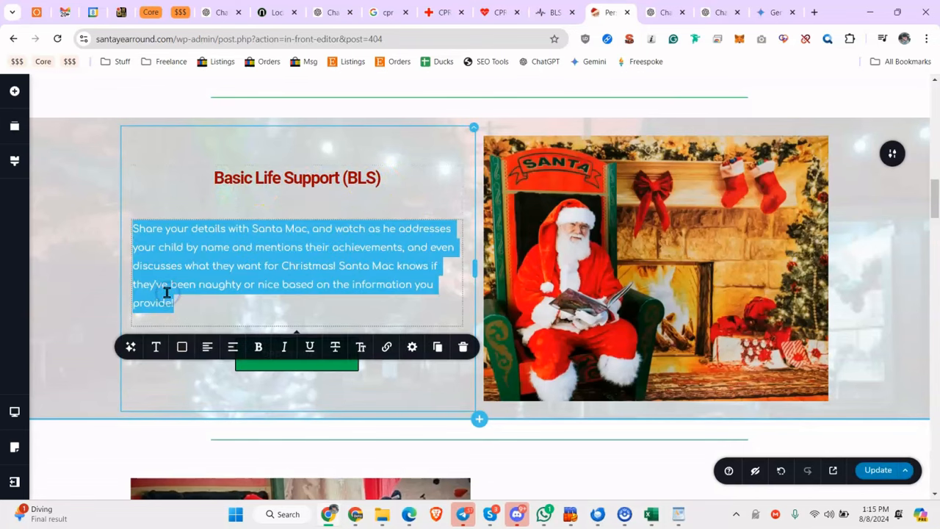
key(super+v)
click(193, 301)
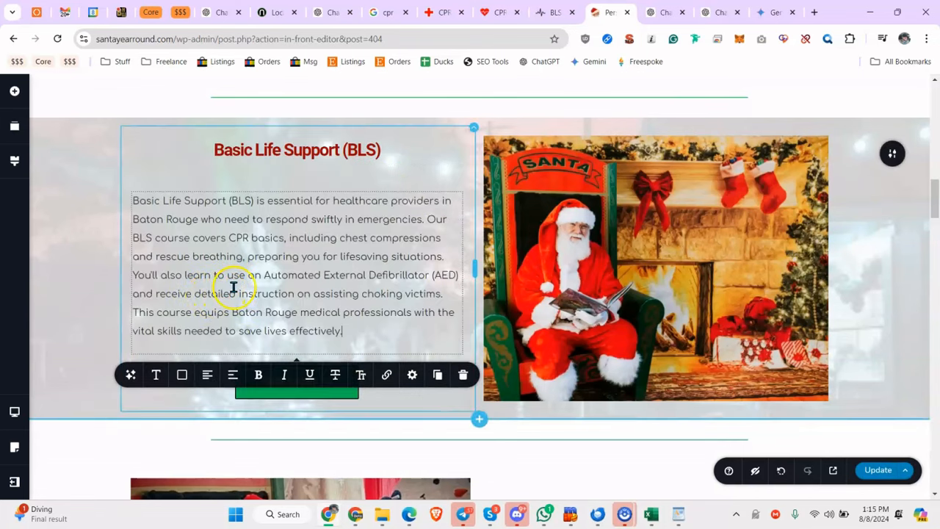
click(332, 316)
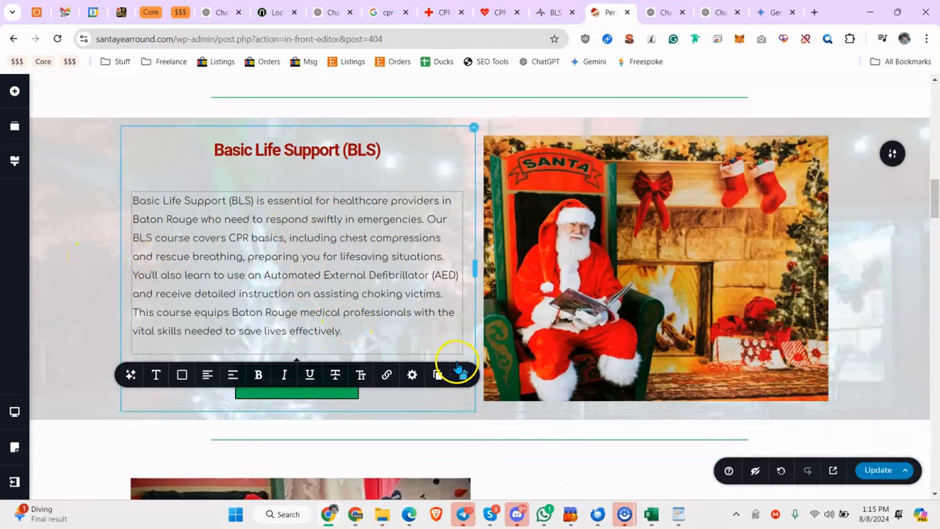
Step: Undo the heading and paragraph replacements in the section and reload the page editor
key(ctrl+z)
key(ctrl+z)
key(ctrl+z)
key(ctrl+z)
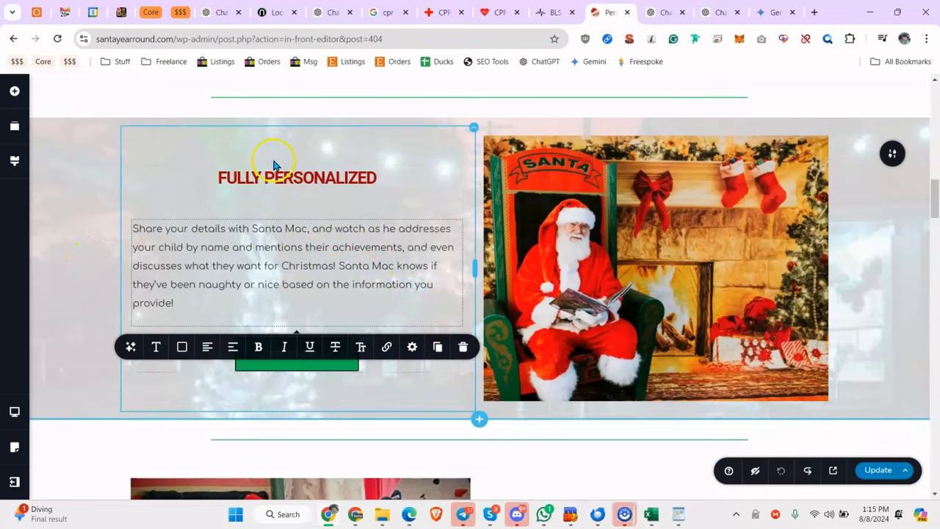
click(57, 39)
click(523, 137)
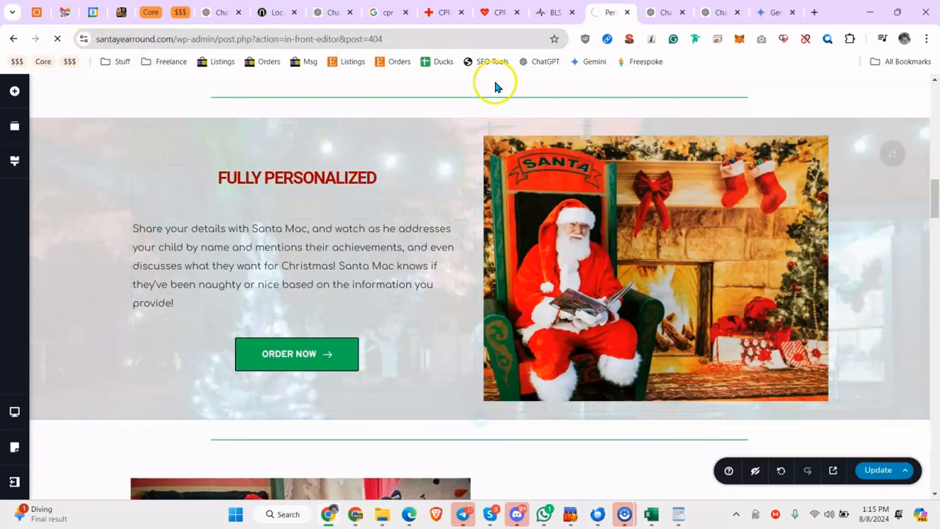
Step: Return to the Local SEO content chat and examine the Meet Our Certified Instructors section, highlighting its introduction and the first instructor's entry
click(554, 11)
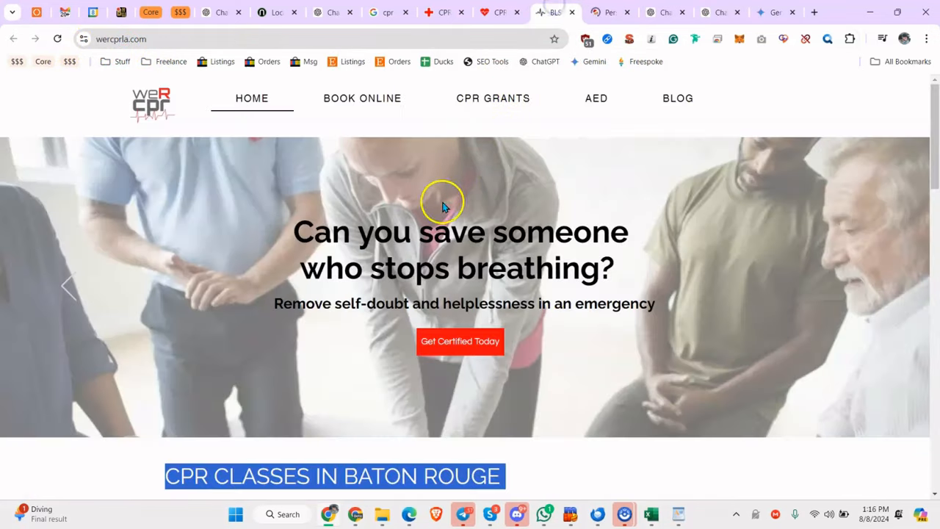
click(333, 12)
scroll(418, 206, down, 5)
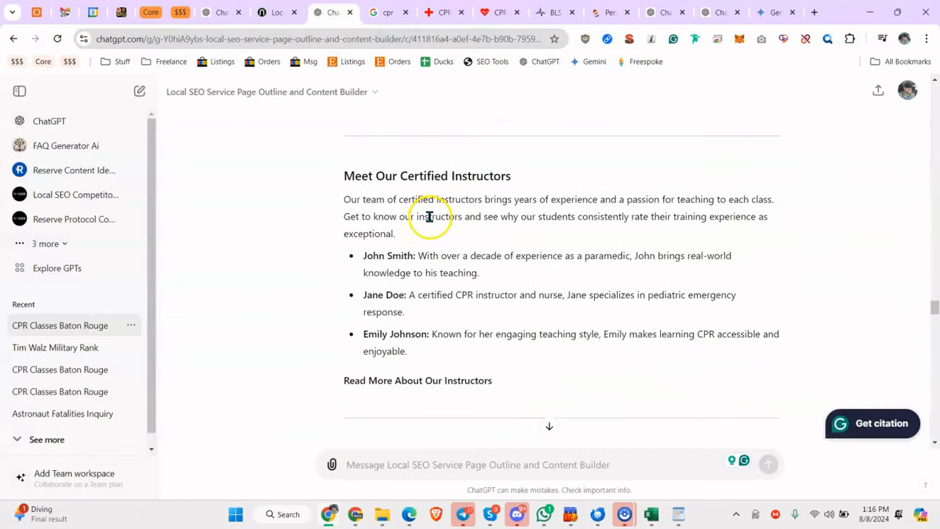
drag(350, 199, 502, 236)
click(503, 237)
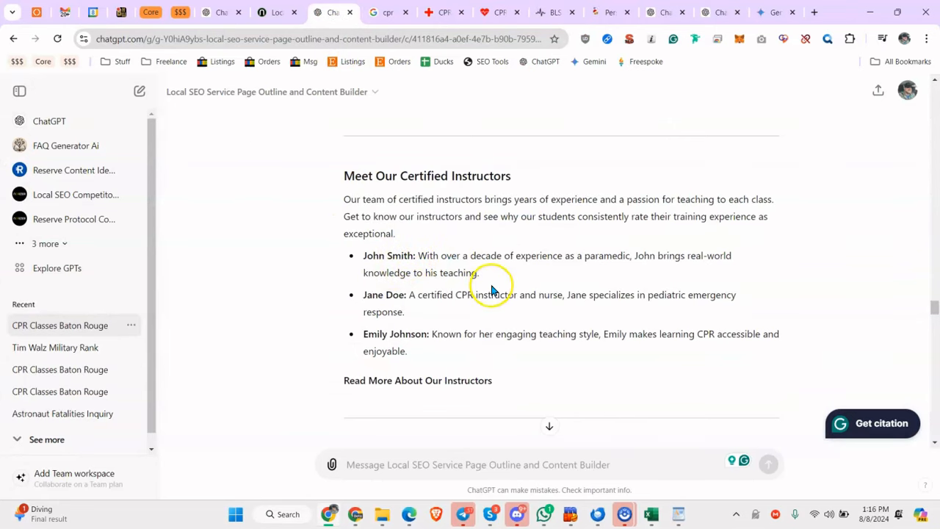
click(351, 209)
drag(362, 255, 434, 255)
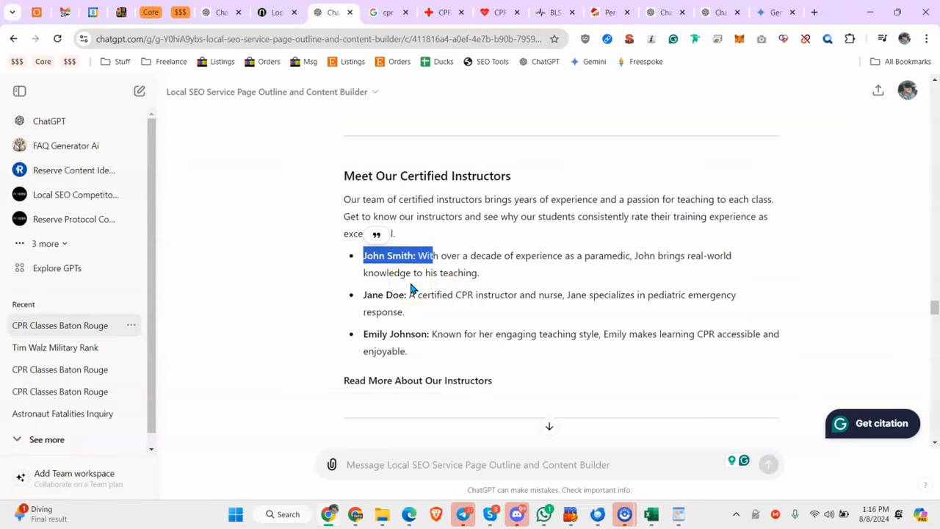
click(422, 256)
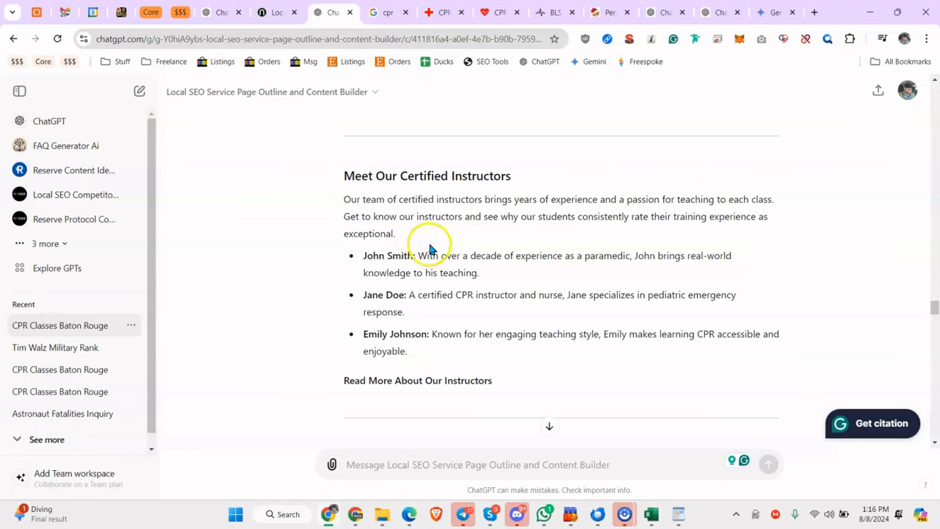
click(427, 256)
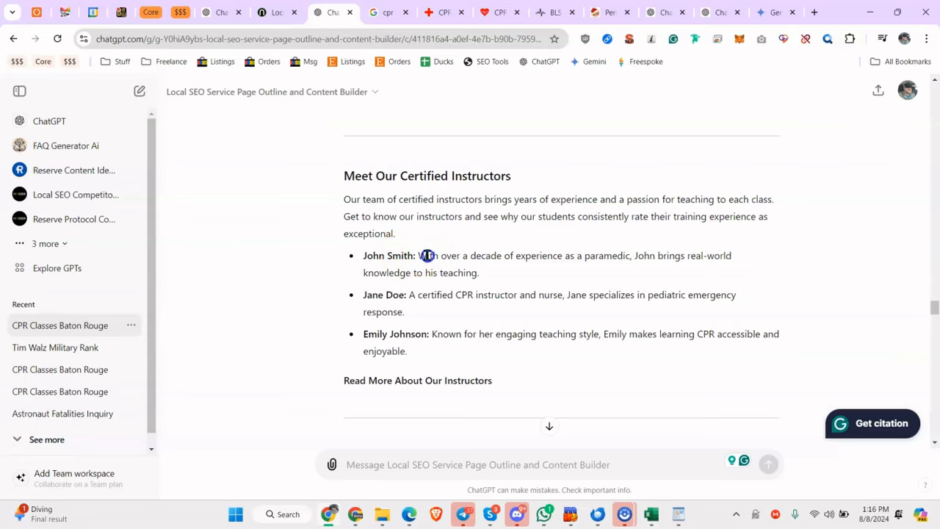
drag(418, 255, 470, 272)
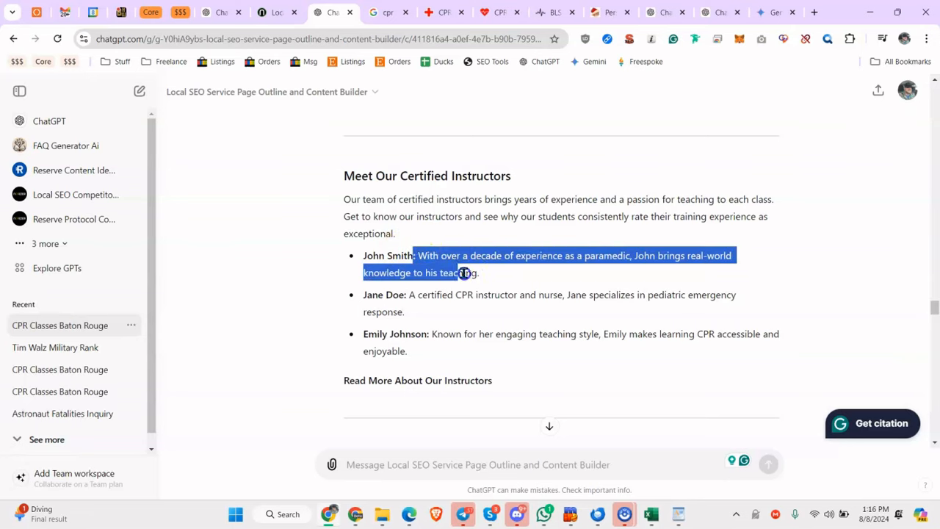
click(485, 278)
Step: Examine the Benefits of Our CPR Training section, highlighting its Certified Instructors and Flexible Scheduling bullets and the enrollment line
scroll(483, 273, down, 3)
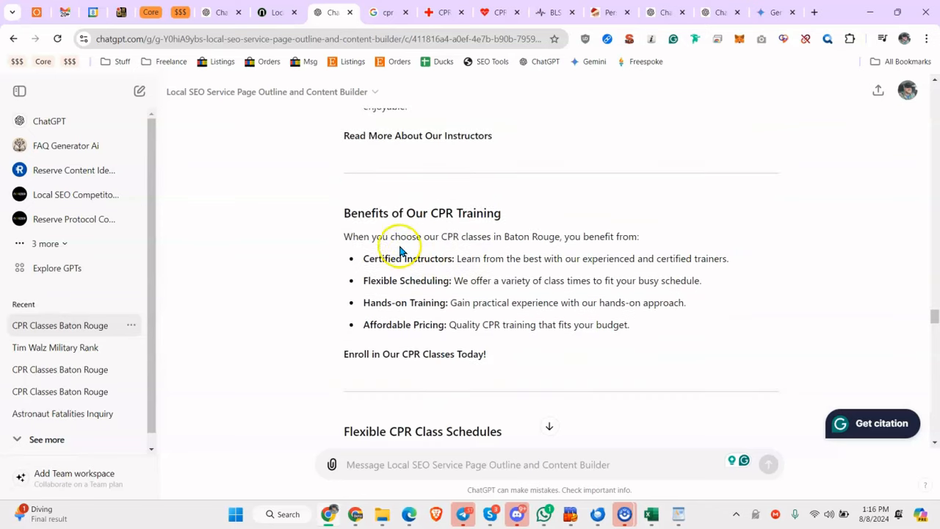
drag(378, 259, 451, 280)
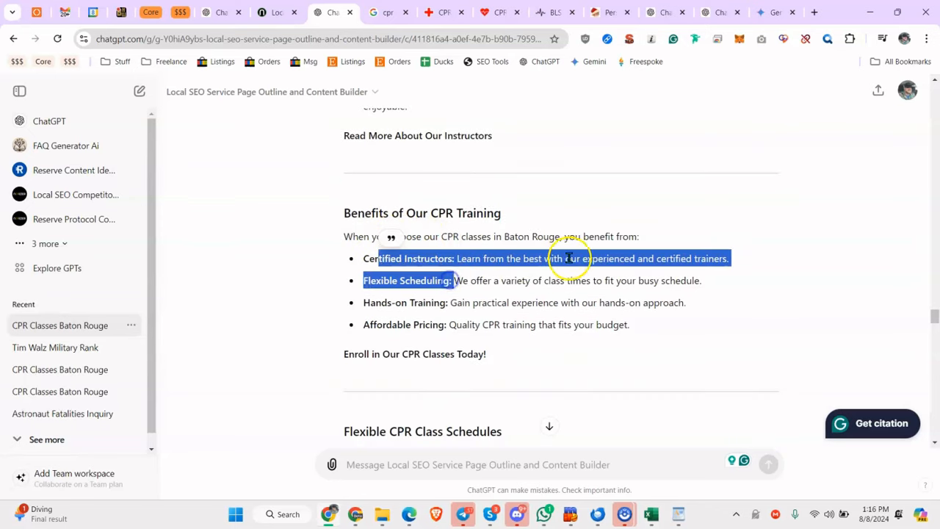
click(477, 282)
scroll(470, 286, down, 2)
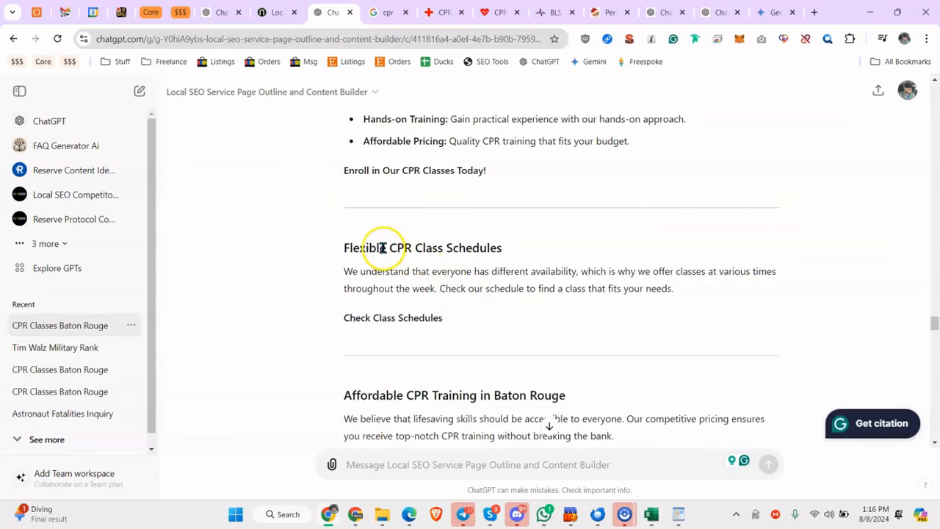
drag(413, 167, 466, 190)
Step: Review the Student Testimonials, FAQs and Contact Us for More Information sections, highlighting the email and address lines
scroll(446, 193, down, 6)
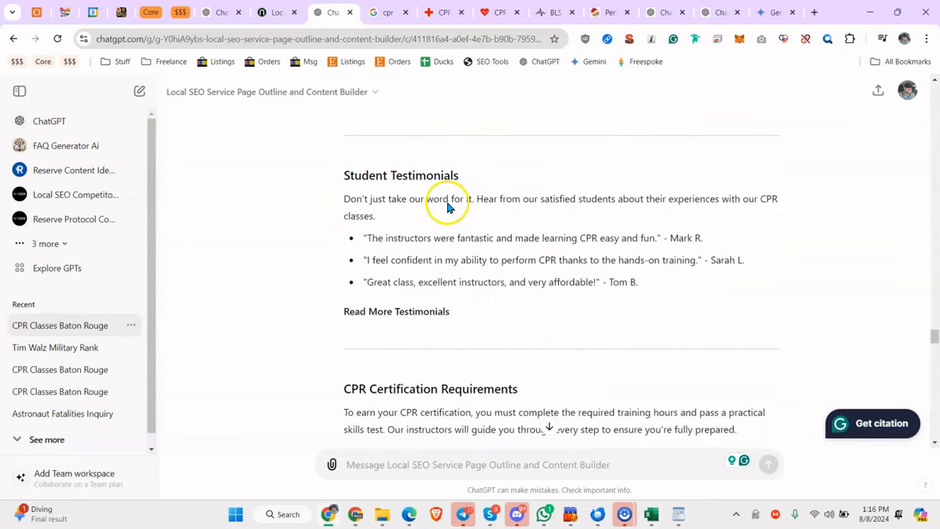
scroll(514, 245, down, 7)
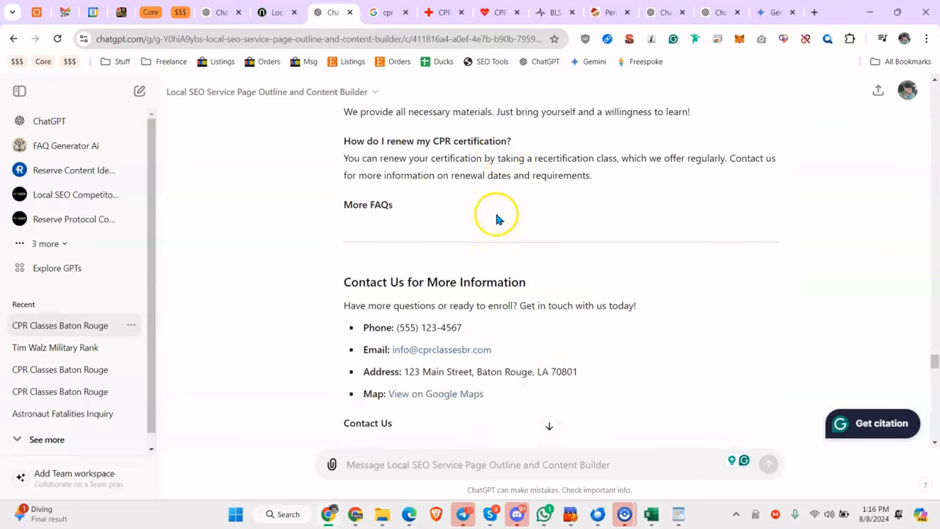
scroll(497, 216, up, 5)
scroll(400, 261, down, 3)
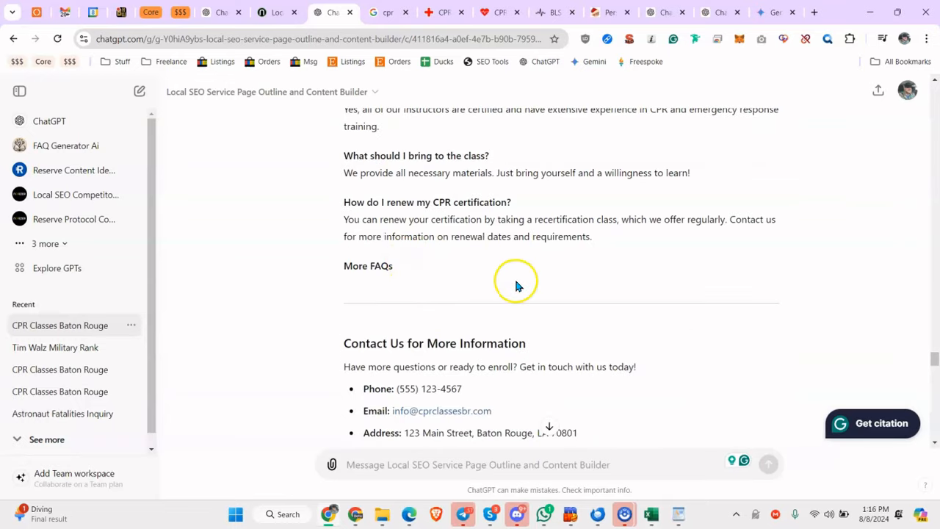
scroll(543, 275, down, 2)
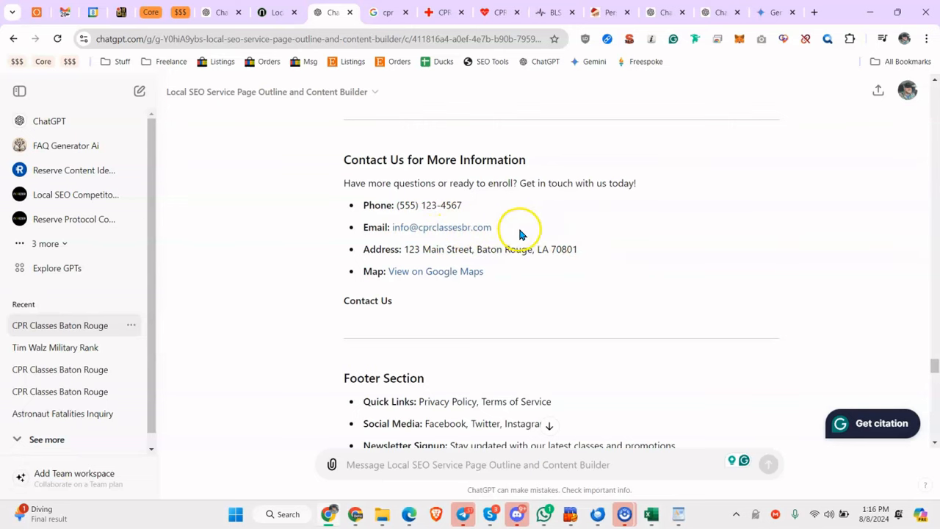
drag(364, 227, 648, 243)
scroll(529, 224, up, 8)
scroll(515, 208, down, 5)
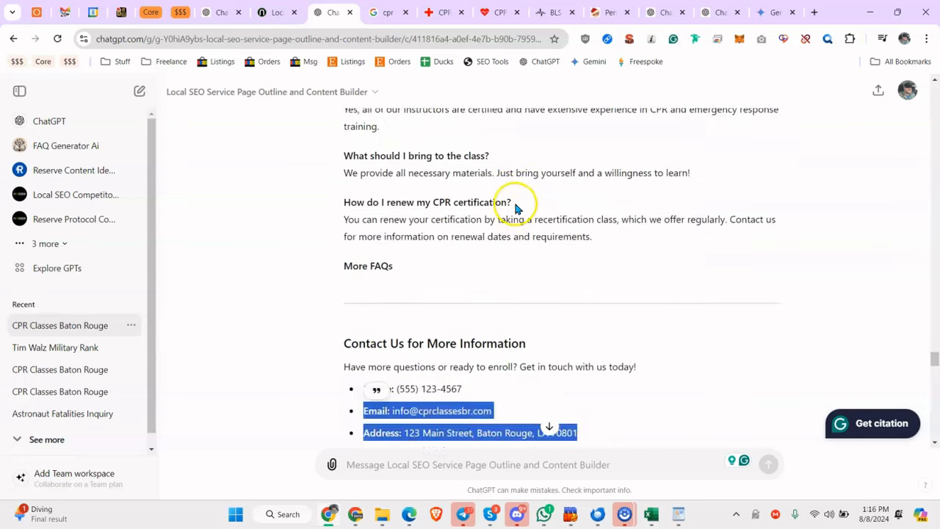
Step: Look over the suggested page titles in the chat and go back to the start of the generated landing page content
scroll(514, 204, down, 10)
scroll(503, 200, down, 4)
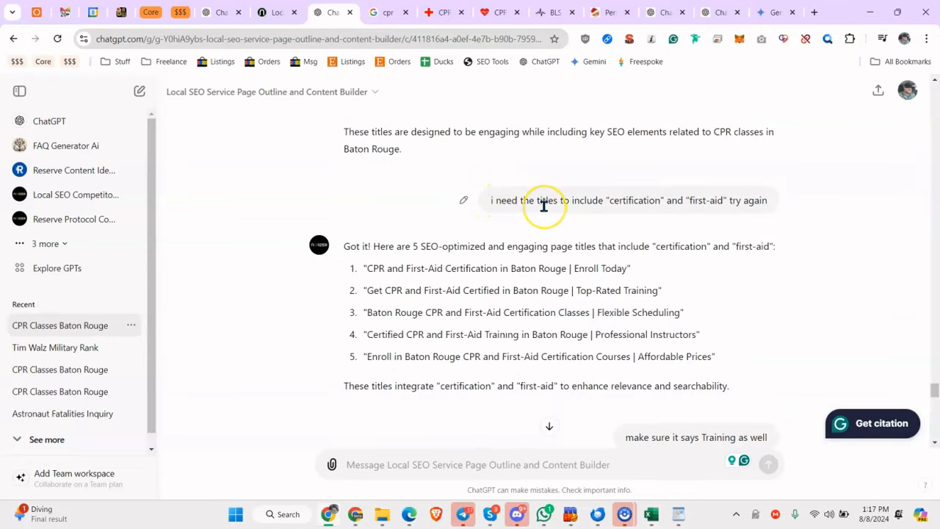
scroll(543, 198, up, 15)
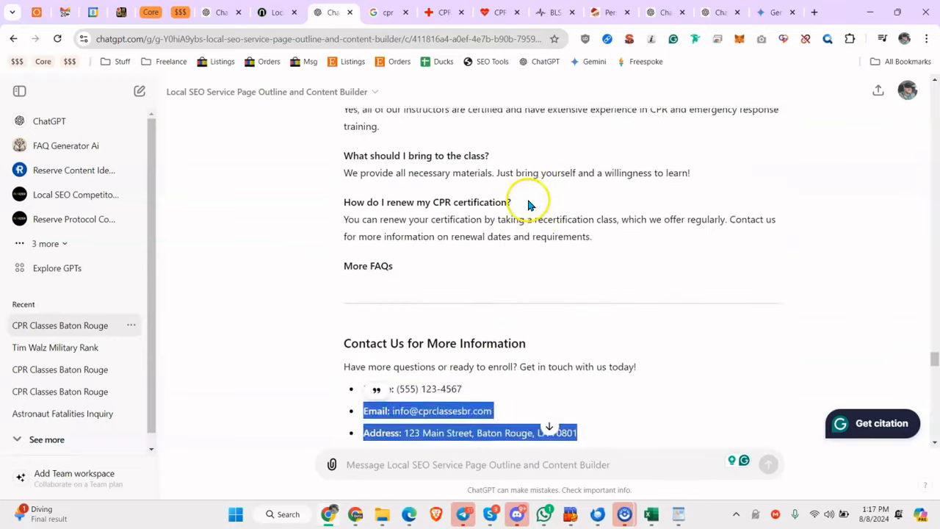
scroll(411, 191, up, 10)
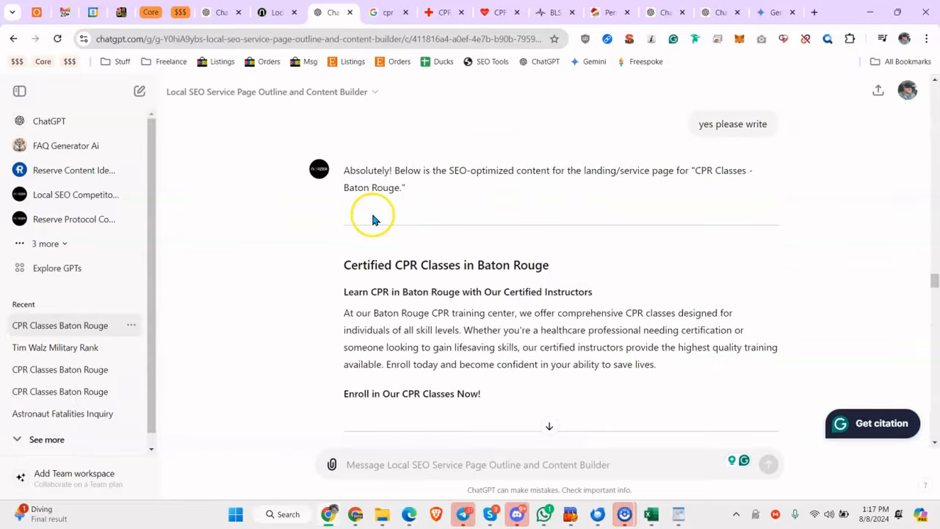
drag(342, 266, 671, 201)
click(671, 202)
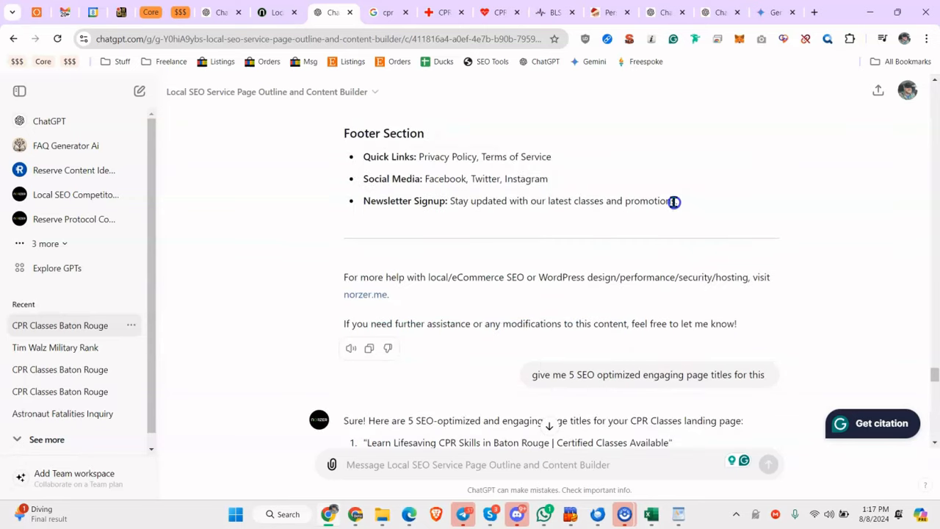
triple_click(571, 189)
scroll(544, 182, up, 3)
drag(570, 187, 470, 184)
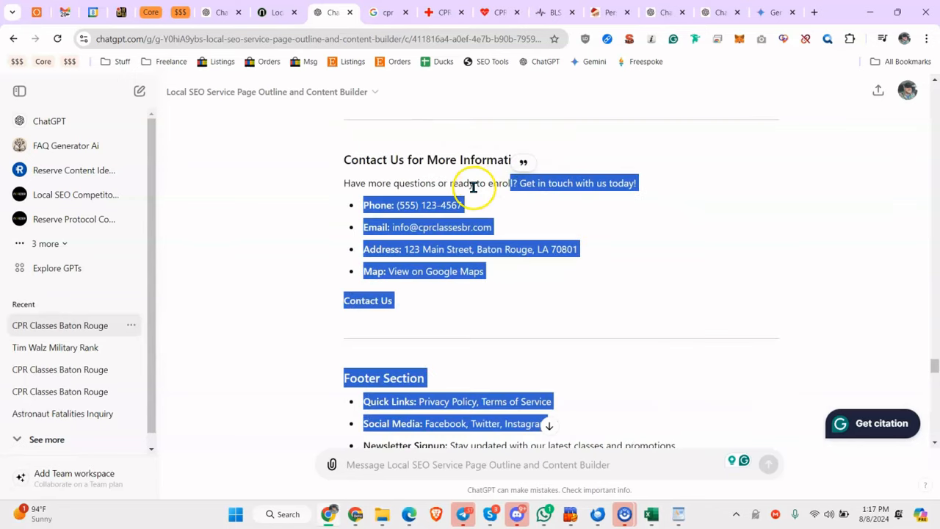
scroll(550, 198, down, 3)
click(636, 210)
triple_click(522, 180)
click(693, 199)
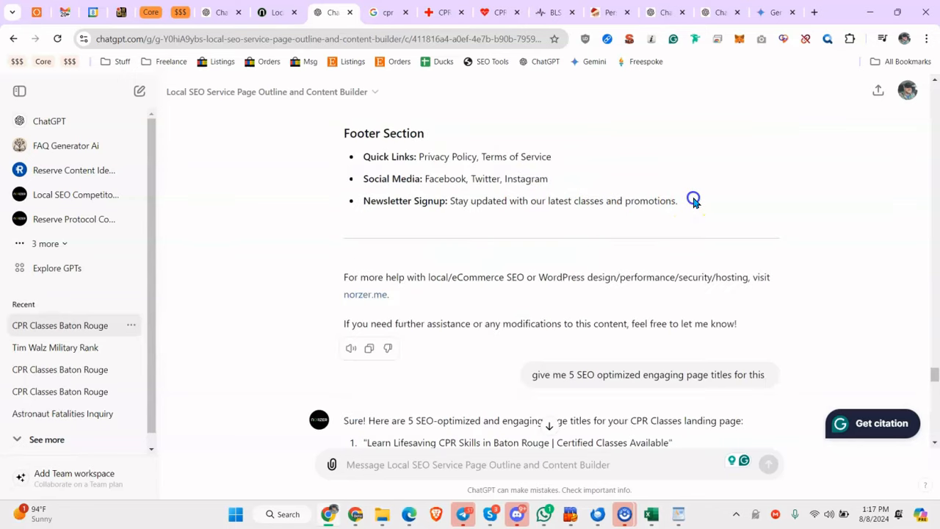
Step: Select the generated landing page content from the end of the Newsletter Signup line back up to its beginning
drag(675, 200, 361, 193)
scroll(449, 186, up, 15)
scroll(360, 195, up, 12)
scroll(361, 194, up, 3)
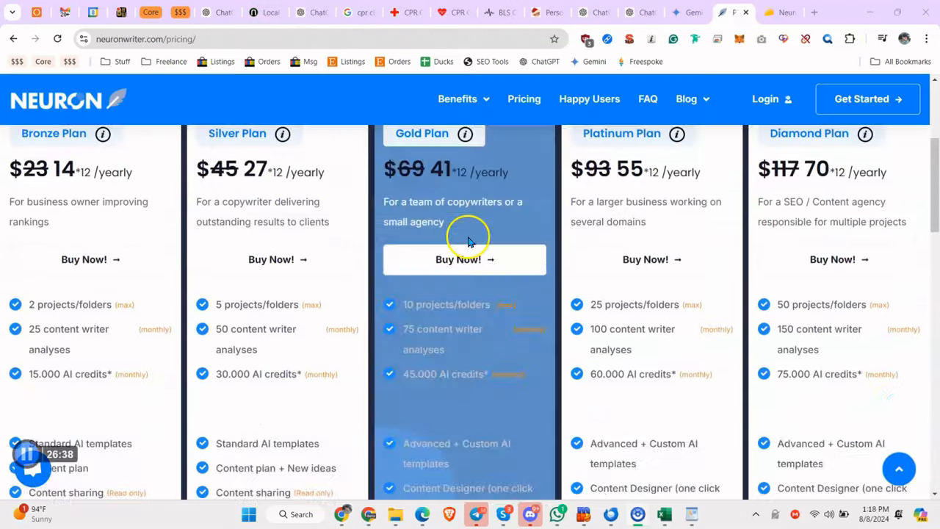
Step: Review the NeuronWriter pricing plans, check its AppSumo deal page, and highlight the Bronze Plan's content writer analyses line
scroll(462, 231, up, 4)
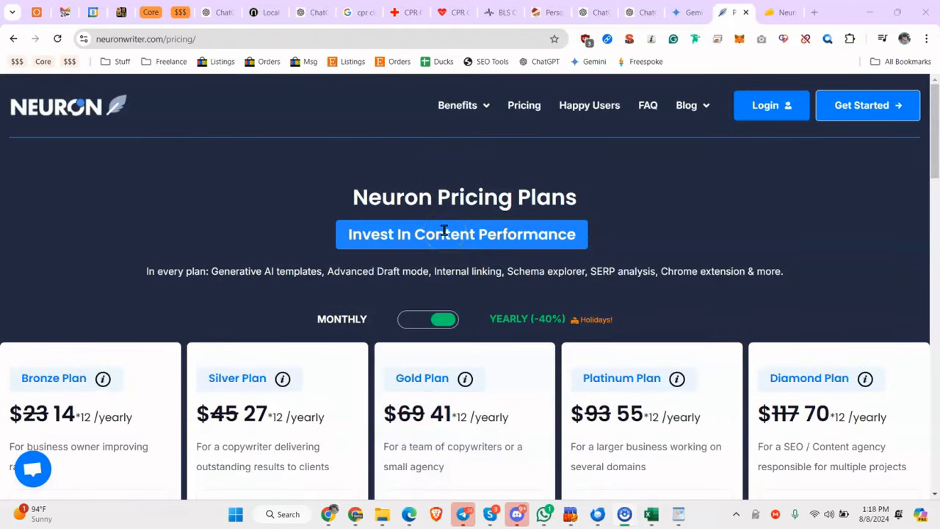
scroll(394, 210, down, 2)
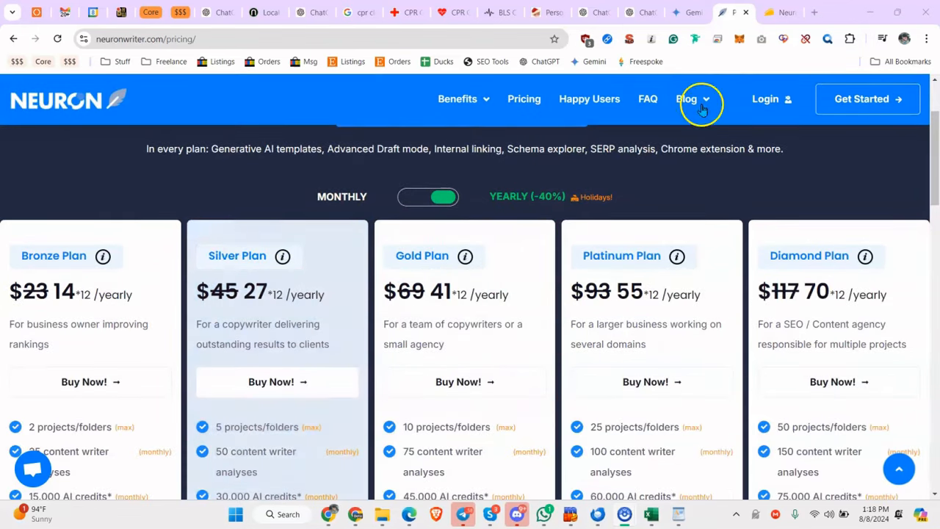
click(780, 12)
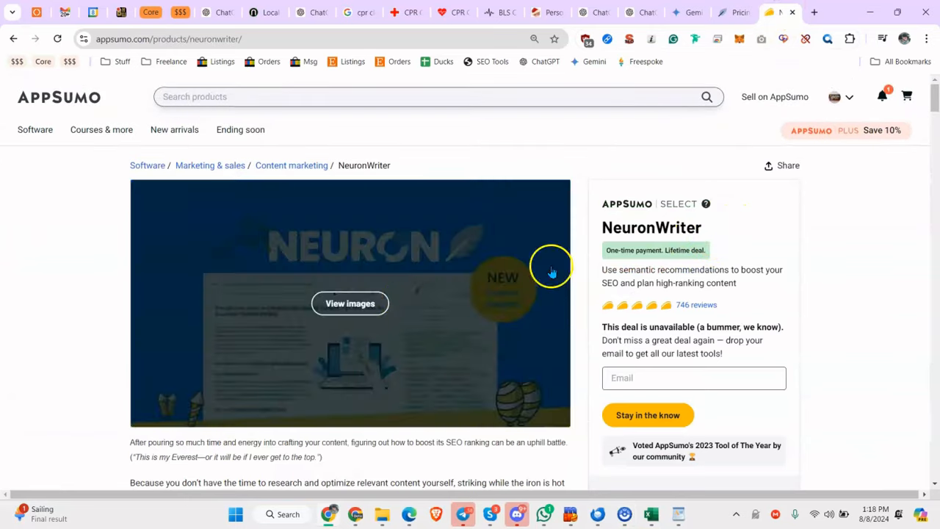
click(735, 12)
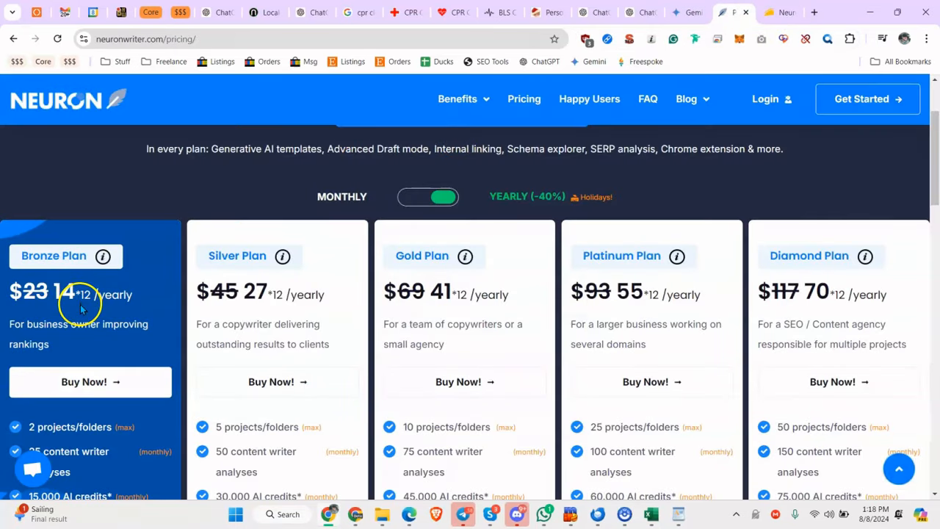
scroll(44, 341, down, 2)
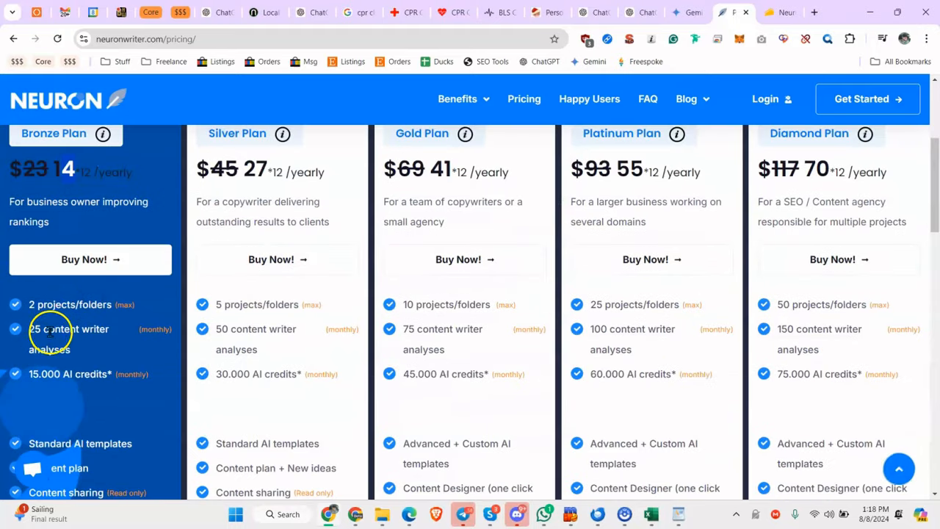
click(100, 329)
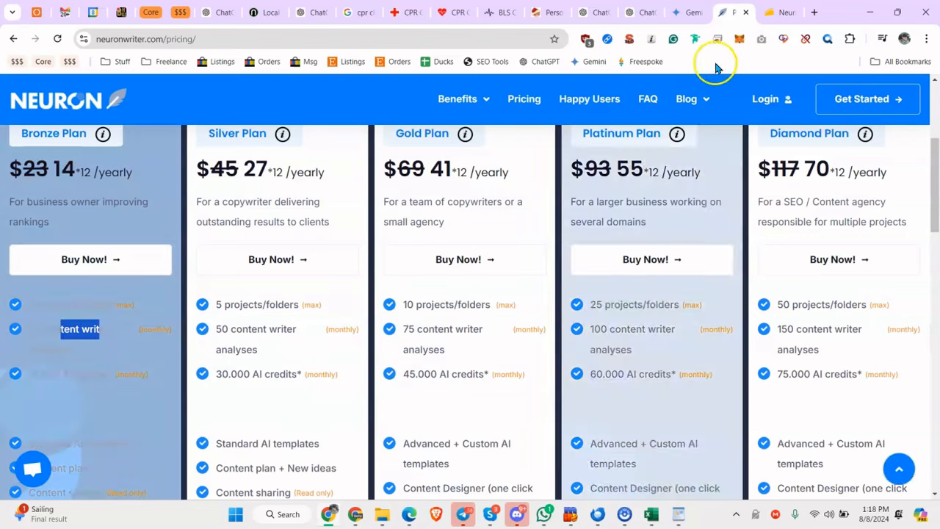
Step: Search AppSumo for "SEO content writing" and look through the listed lifetime deals
click(768, 14)
click(405, 97)
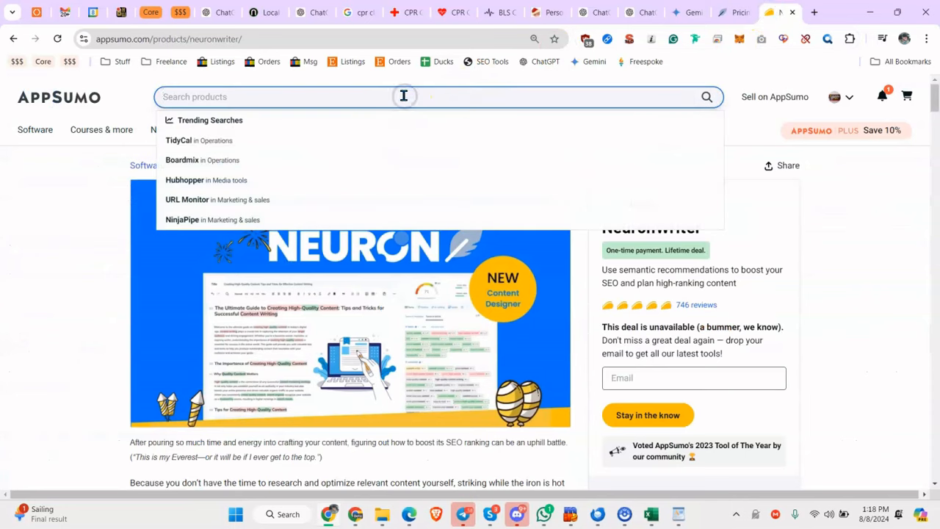
text(SEO content writing)
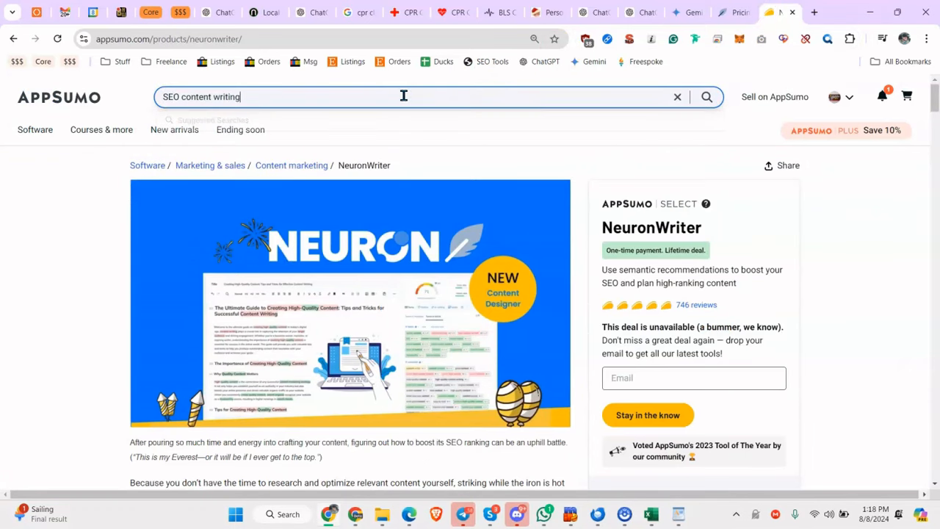
key(Return)
scroll(430, 226, down, 3)
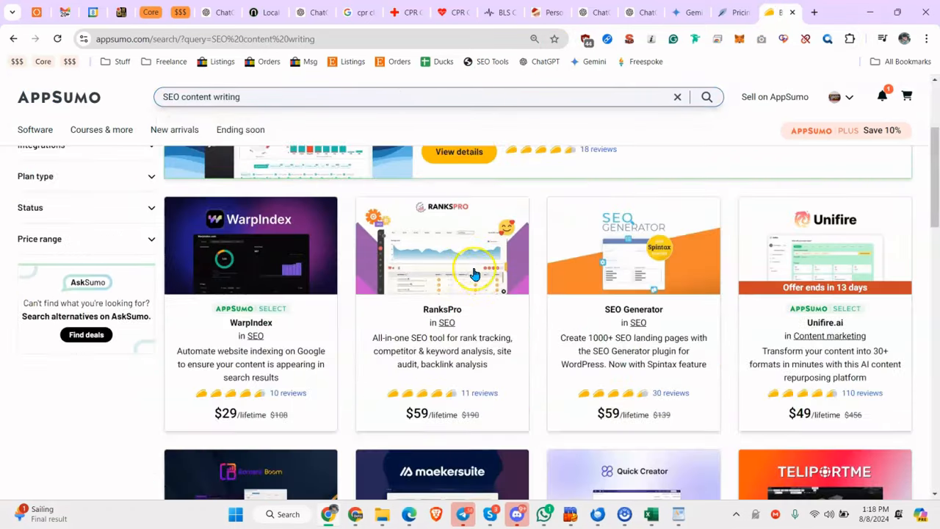
scroll(781, 323, down, 3)
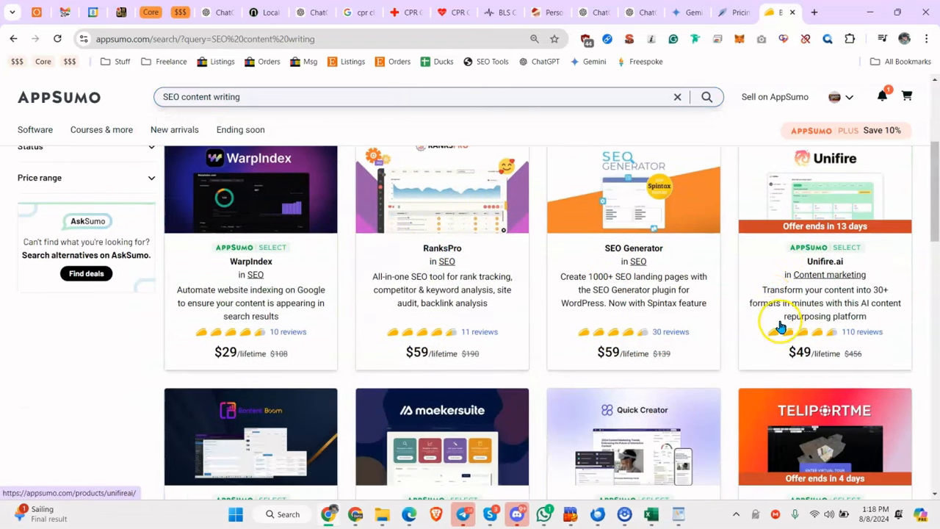
scroll(780, 268, down, 1)
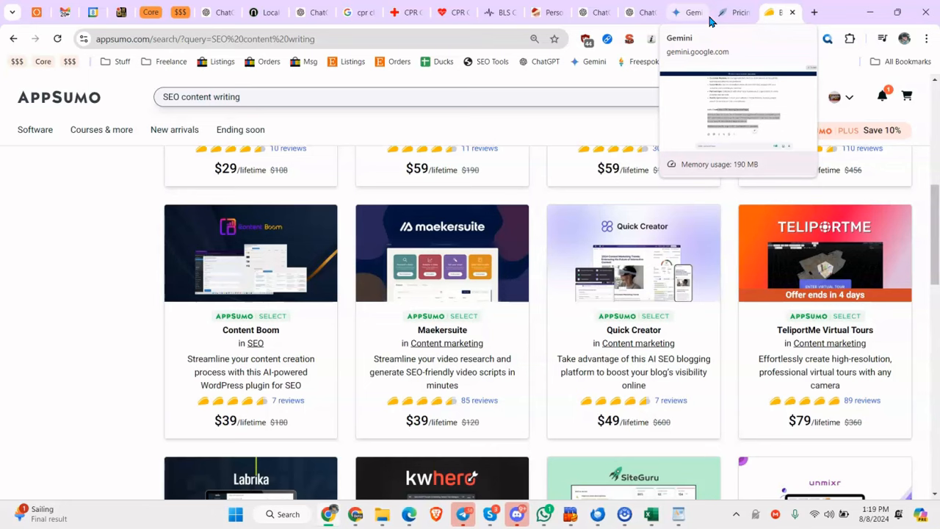
Step: Open the norzer.me project in NeuronWriter and start a new content query for "CPR Classes - Baton Rouge"
click(735, 13)
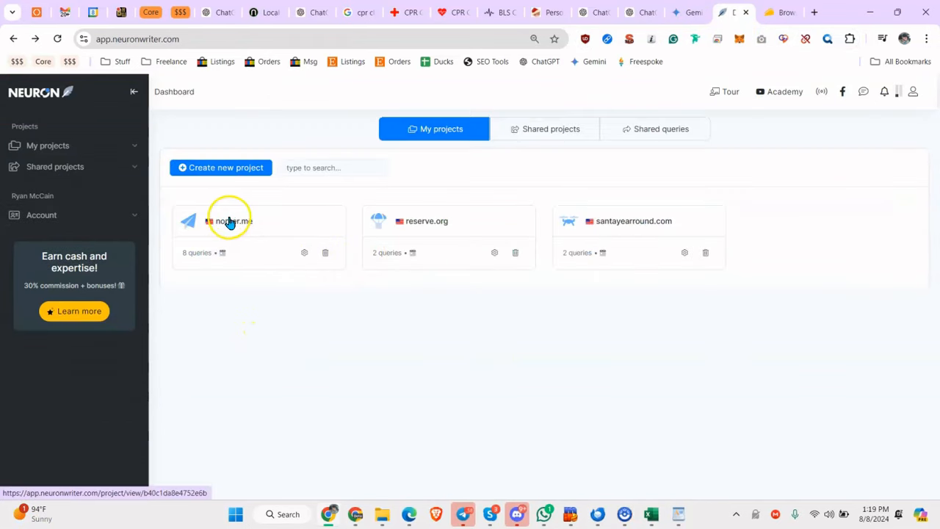
double_click(227, 221)
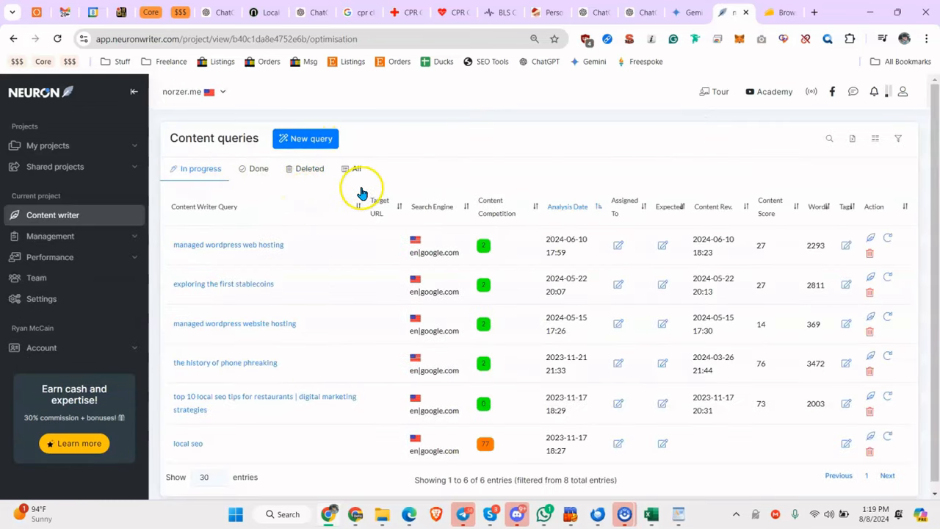
click(323, 139)
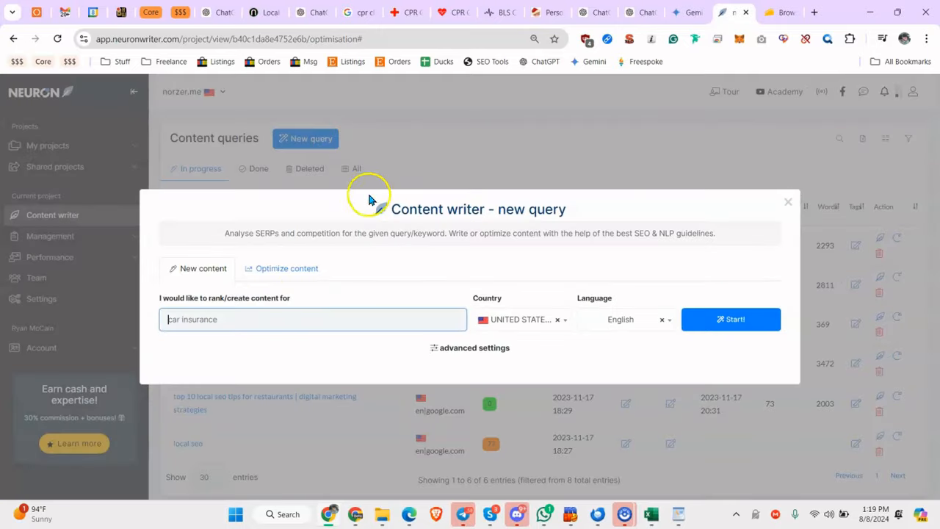
click(276, 324)
text(CPR Classes - Baton Rouge)
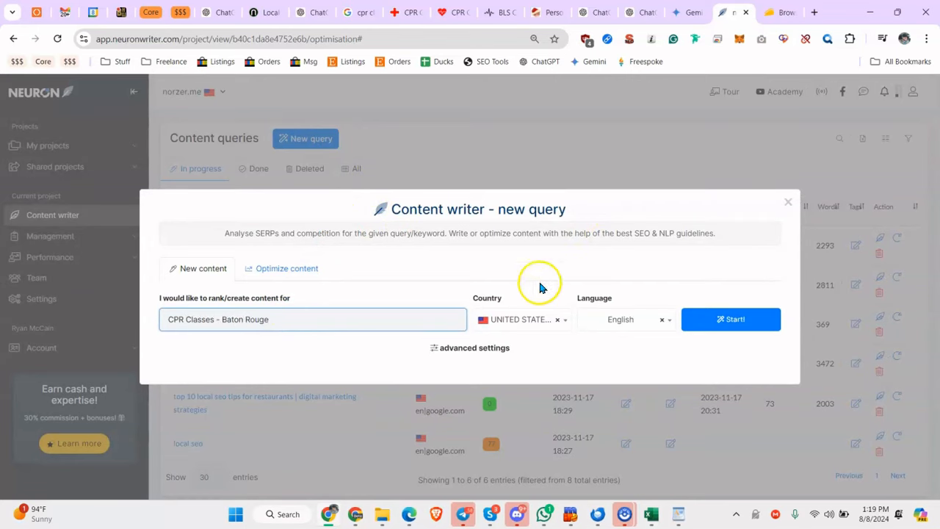
click(766, 318)
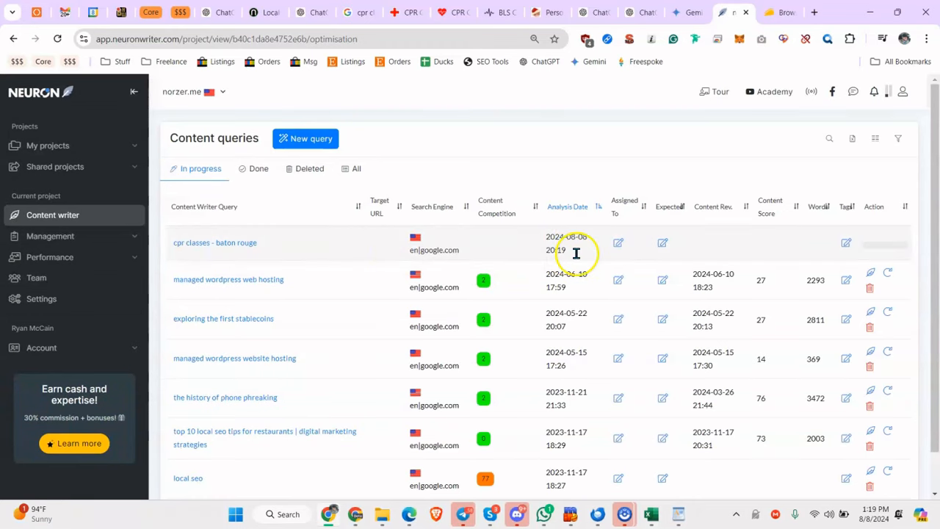
scroll(683, 257, down, 1)
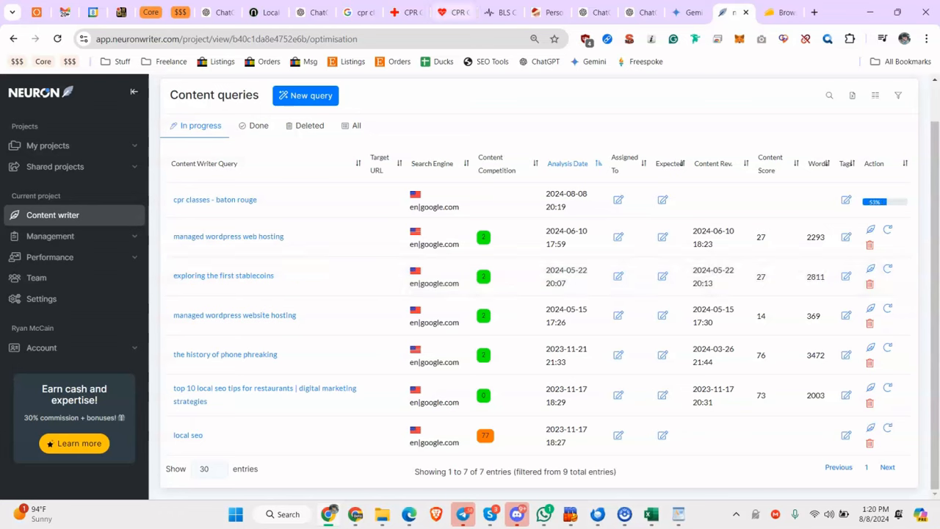
Step: Search Google in a new tab for "cpr classes baton rouge" and skim the results page
click(815, 12)
text(CPR)
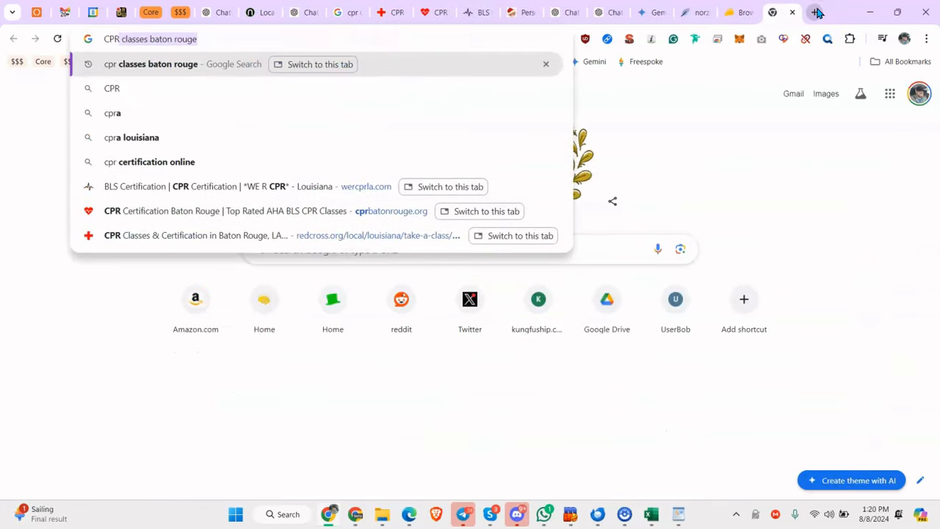
key(Return)
scroll(359, 292, down, 10)
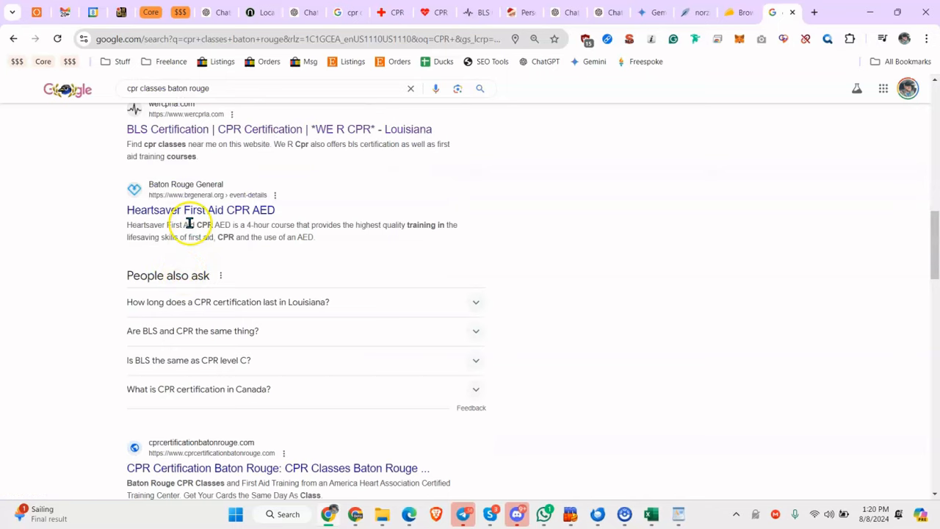
scroll(202, 161, up, 7)
Step: Examine the organic competitor results for the CPR search, from the American Red Cross listing down past People also ask
click(146, 87)
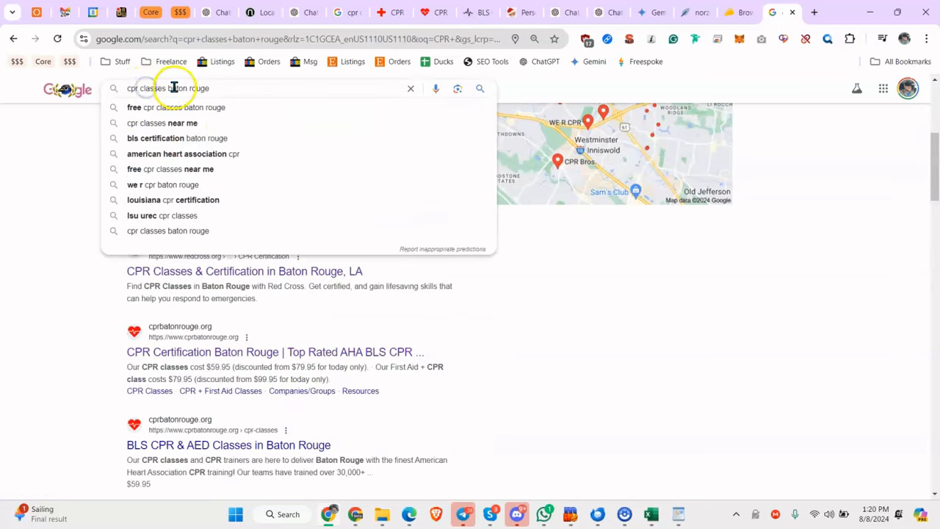
scroll(99, 312, down, 2)
click(101, 312)
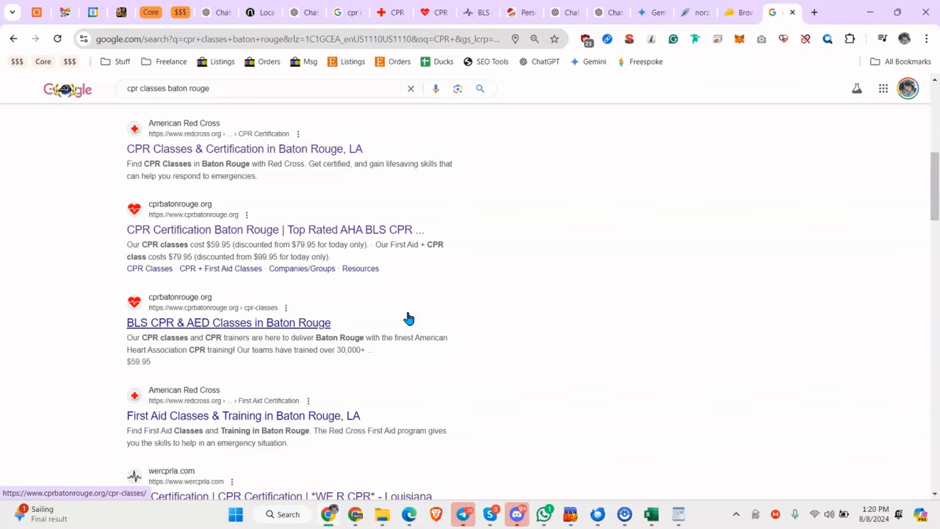
scroll(538, 237, down, 3)
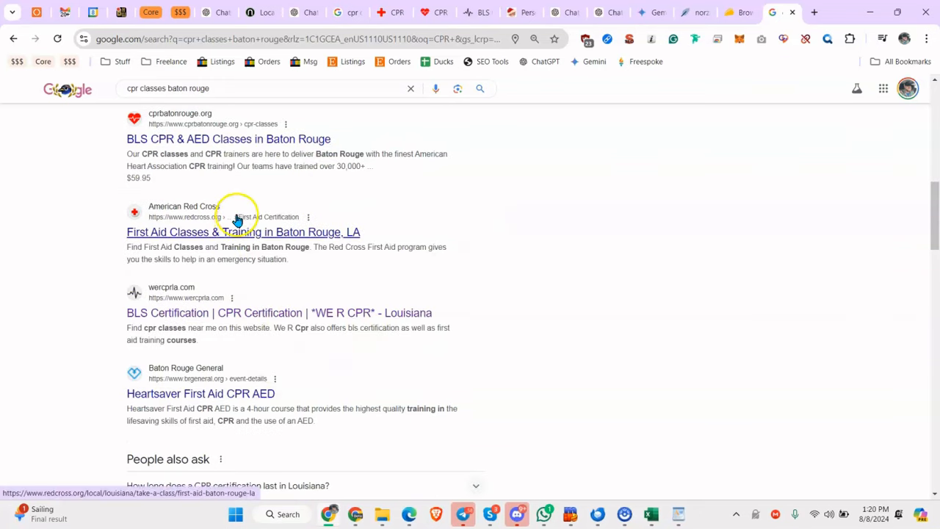
scroll(236, 220, up, 3)
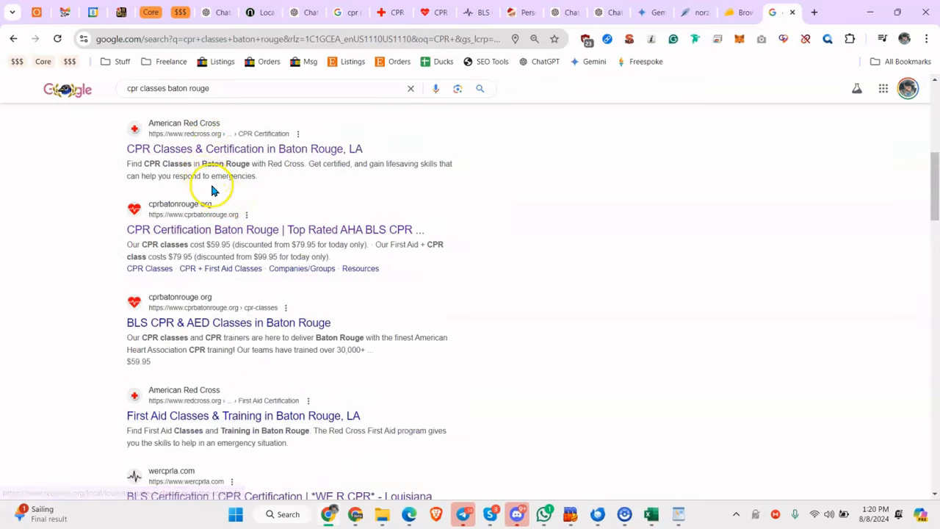
scroll(212, 191, down, 10)
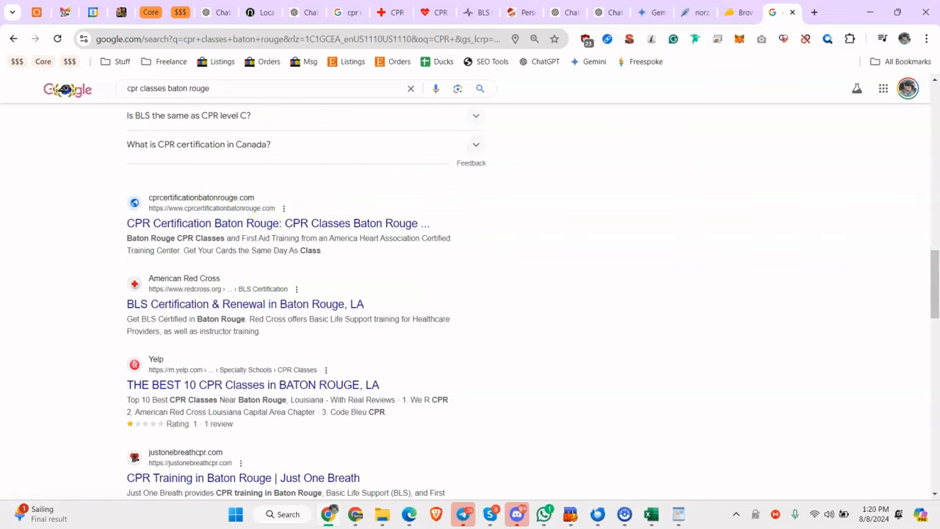
Step: Close a spare ChatGPT tab, return to NeuronWriter's content queries, and dismiss the calendar reminder
click(732, 15)
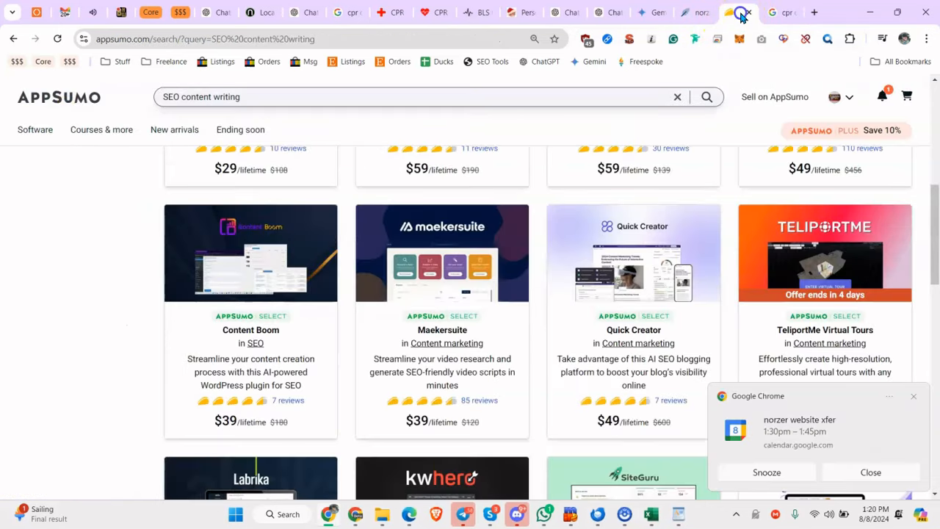
click(612, 17)
click(617, 14)
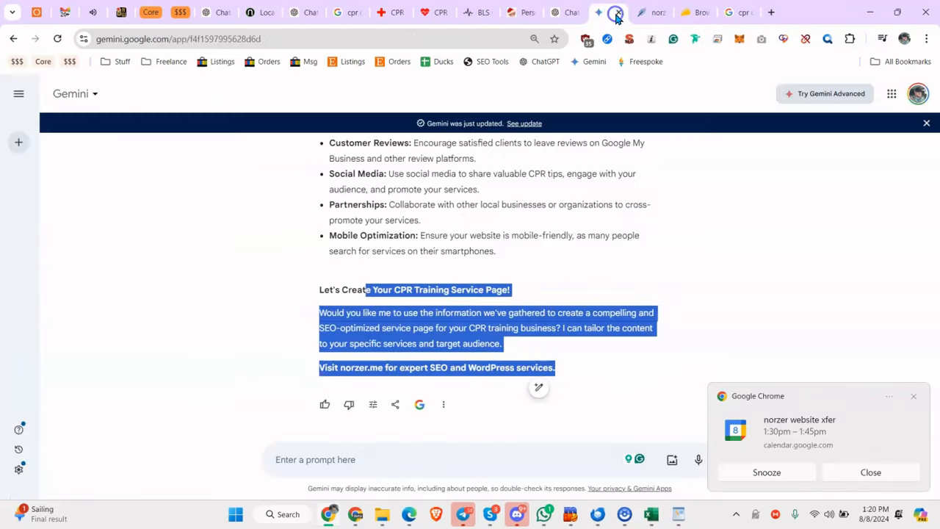
click(566, 15)
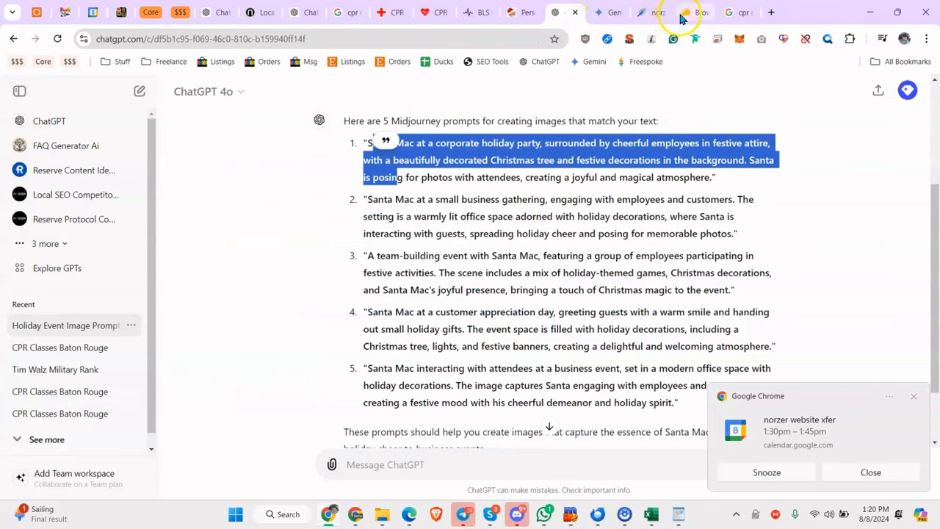
click(655, 12)
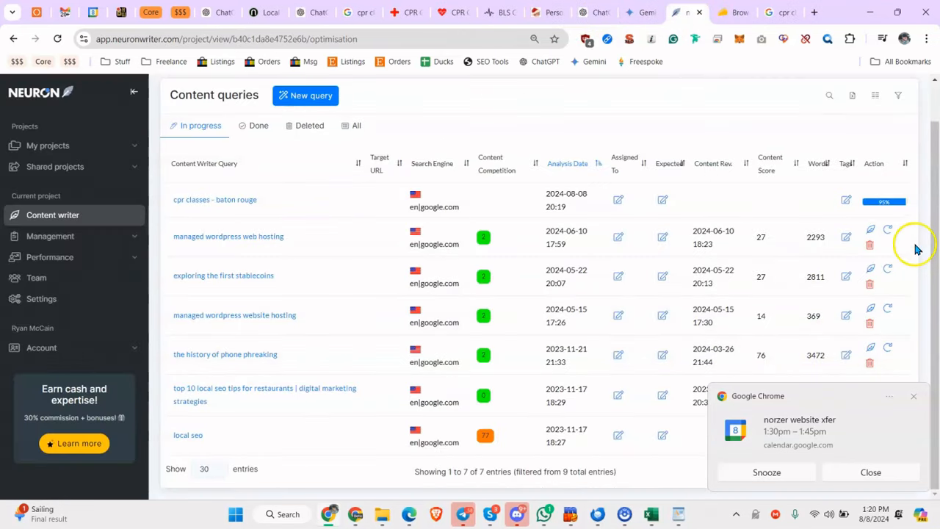
click(872, 472)
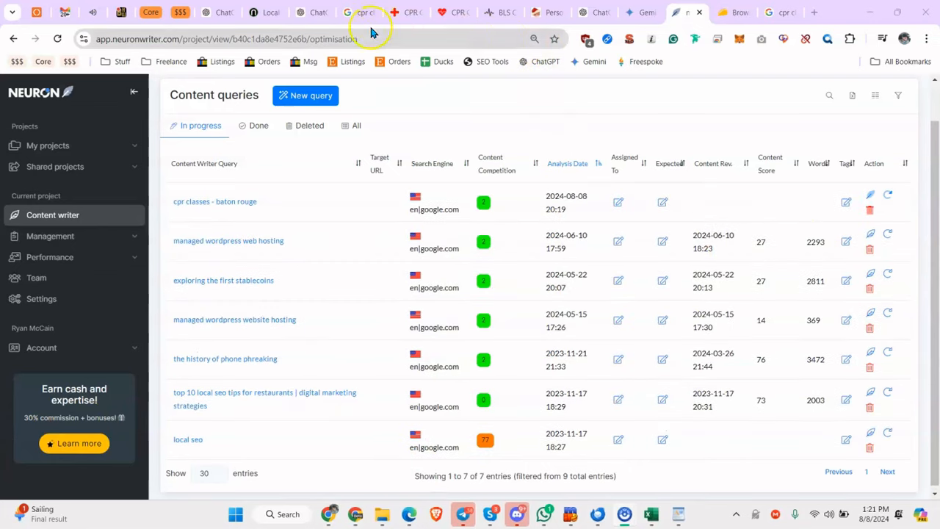
Step: Switch to the santayearround.com page in the WordPress editor and look through its layout down to the Testimonials section
click(546, 12)
scroll(488, 221, down, 3)
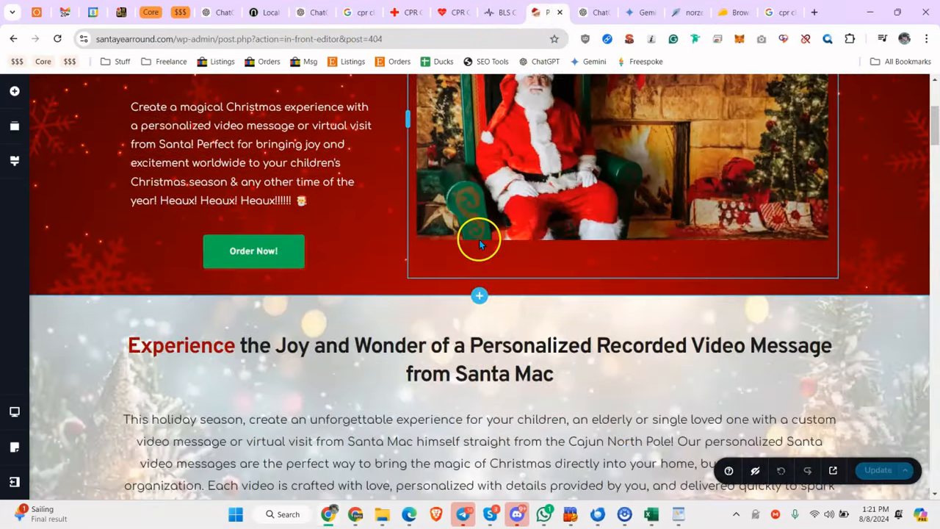
scroll(478, 239, down, 15)
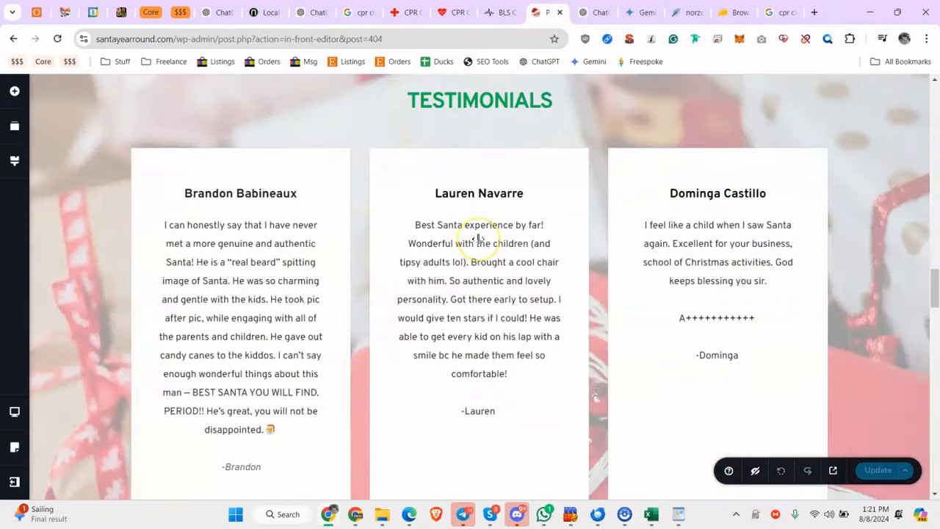
Step: Review the Santa page's layout again, from the personalized video message section down past Fast Delivery
scroll(479, 240, up, 20)
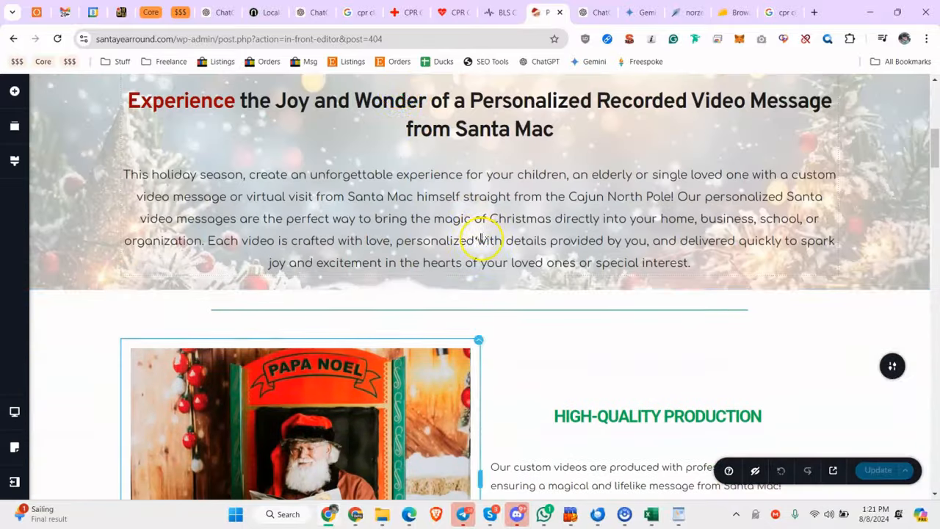
scroll(309, 247, up, 3)
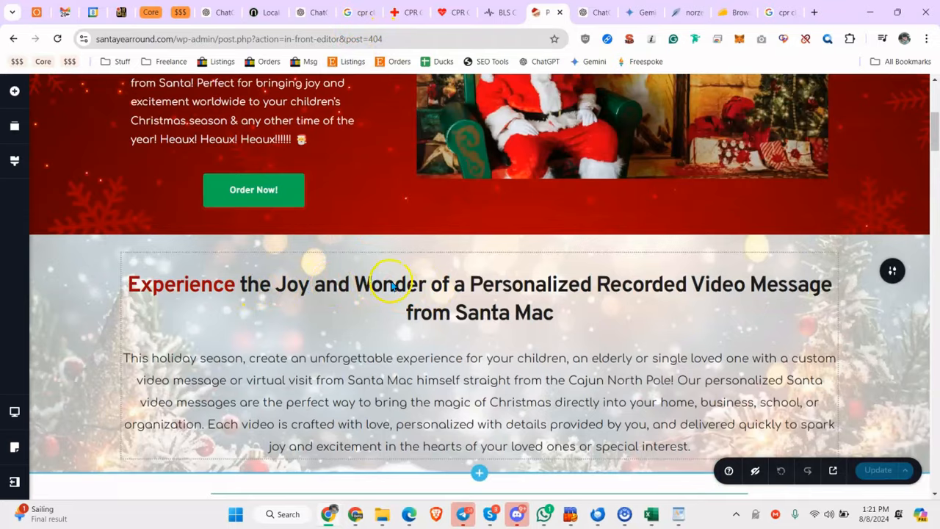
scroll(391, 287, down, 10)
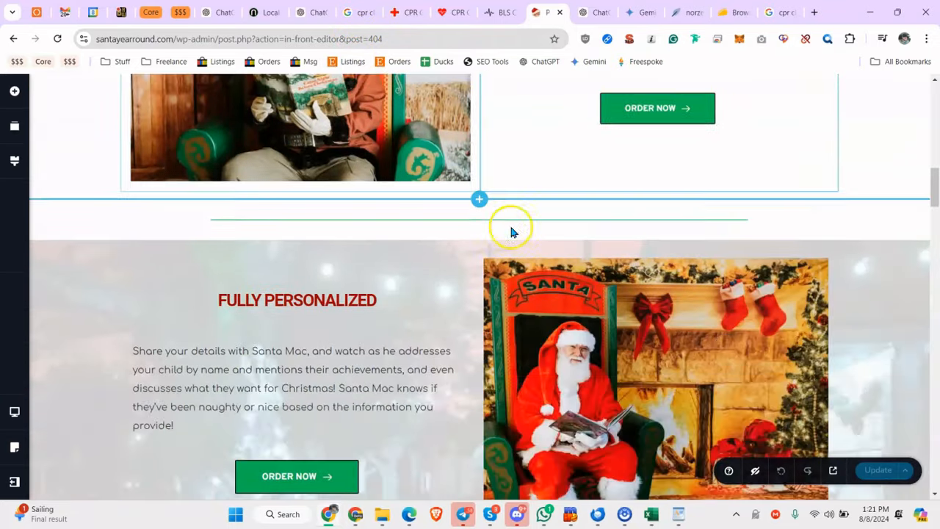
scroll(480, 252, down, 8)
scroll(543, 230, up, 2)
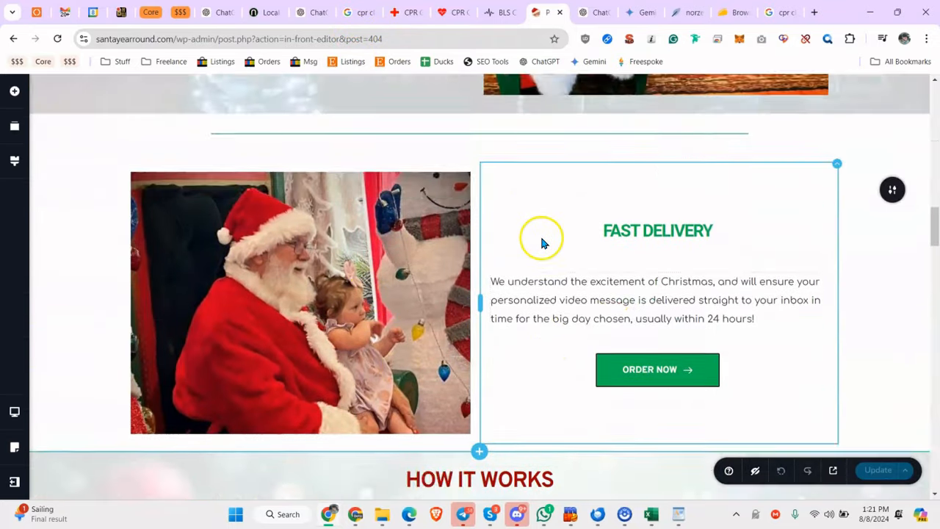
scroll(541, 242, down, 3)
click(307, 12)
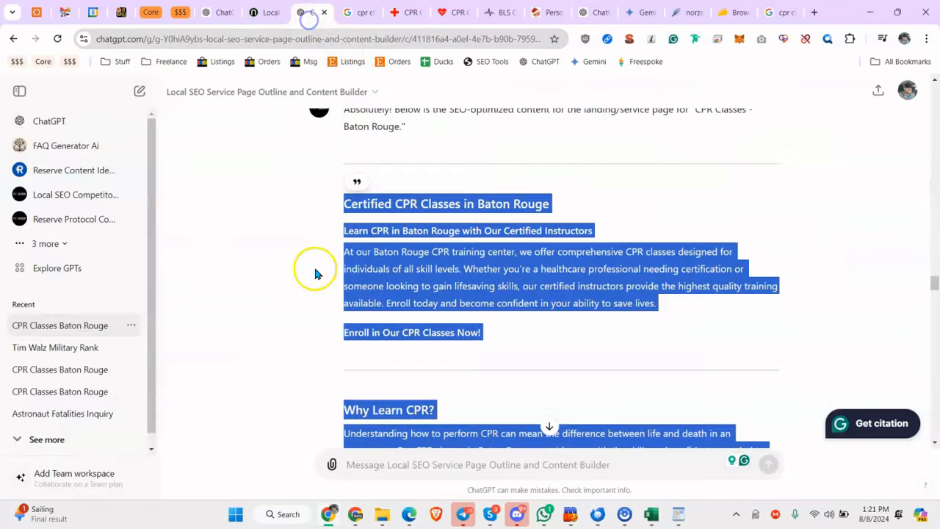
click(358, 457)
text(dfsdf)
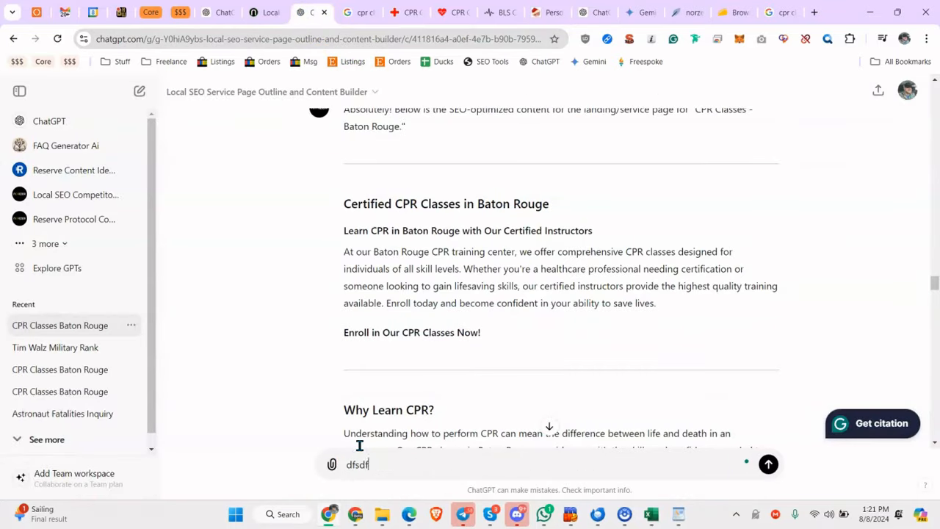
key(BackSpace)
key(BackSpace)
key(BackSpace)
key(BackSpace)
key(BackSpace)
key(BackSpace)
key(BackSpace)
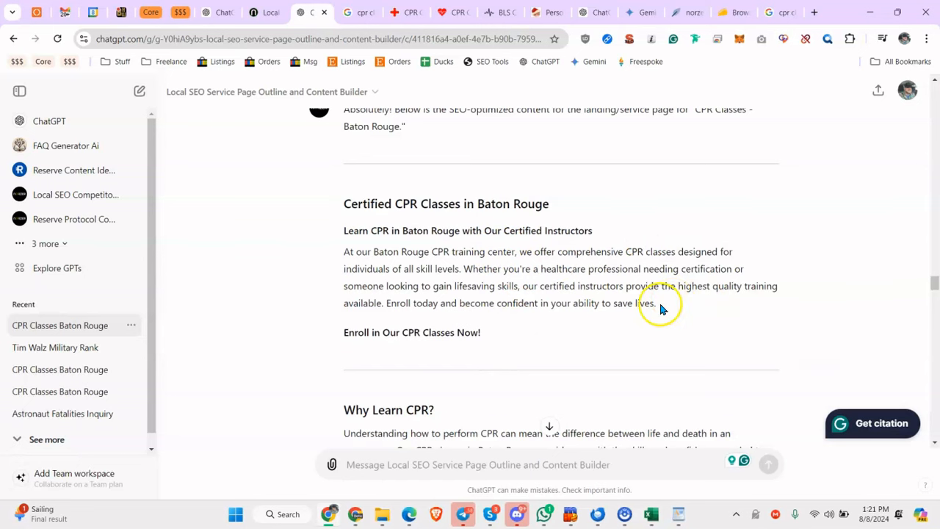
scroll(550, 285, up, 9)
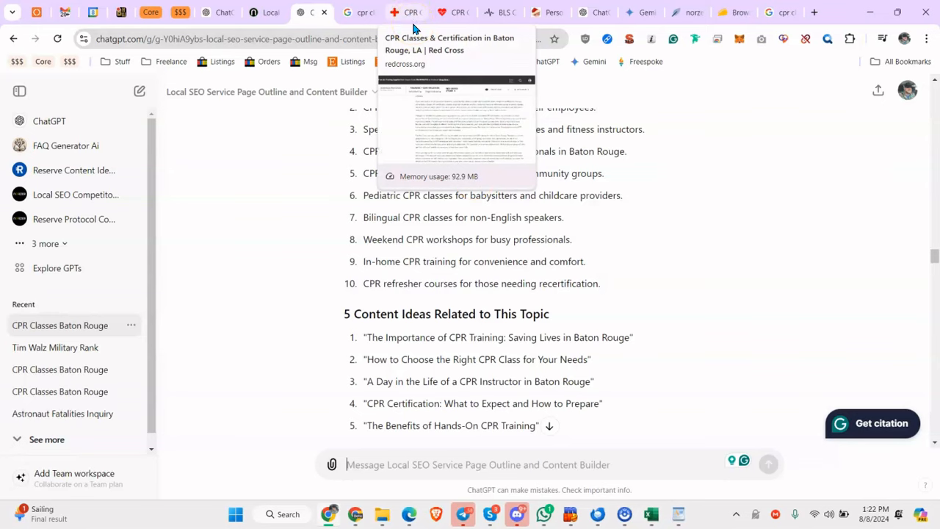
click(379, 267)
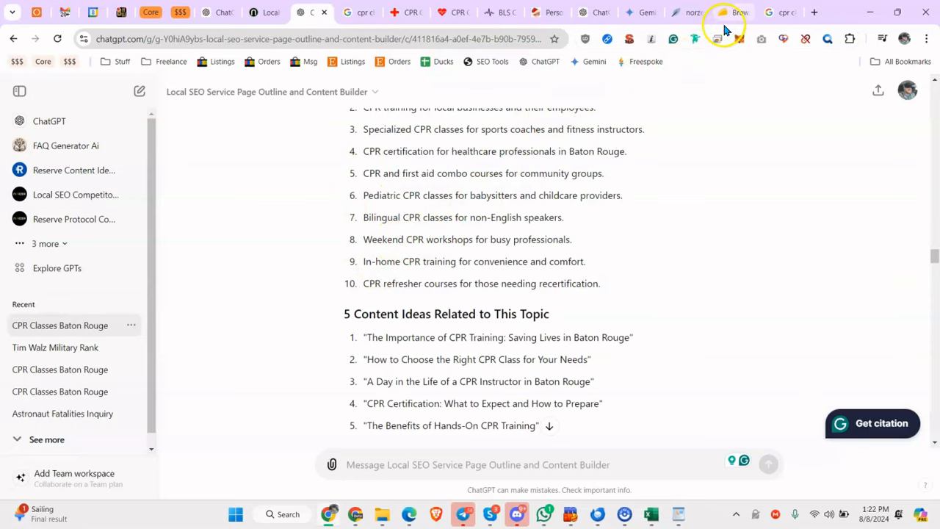
Step: Switch to NeuronWriter, open the "cpr classes - baton rouge" content query, and look through its ranked competitor list
click(689, 13)
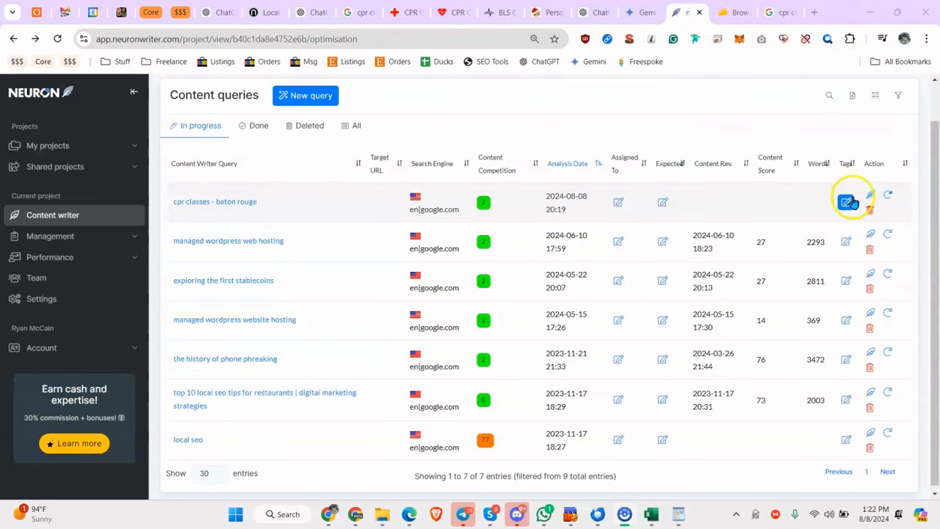
click(868, 196)
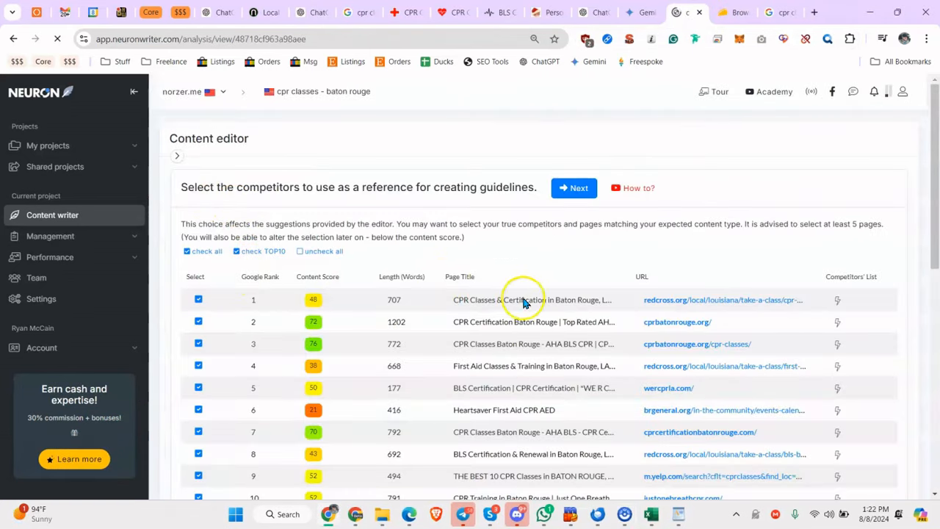
scroll(504, 294, down, 1)
scroll(482, 237, down, 1)
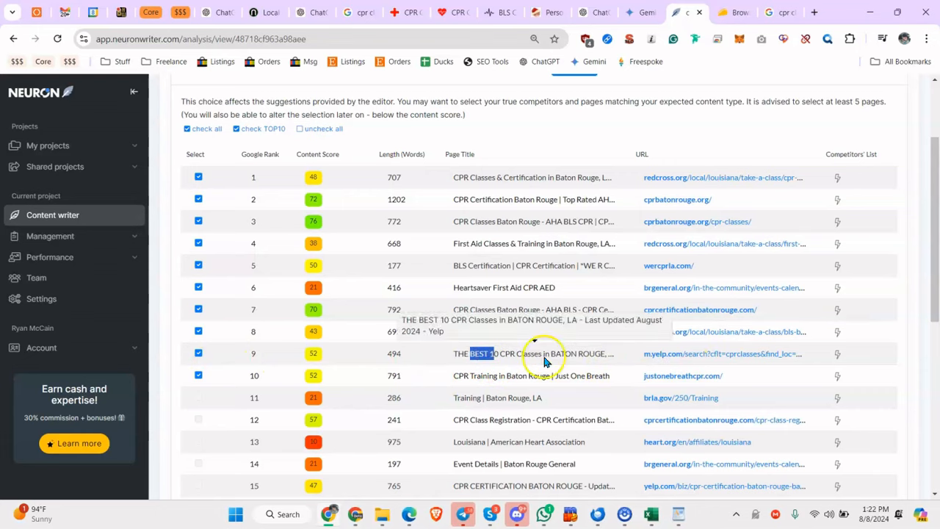
Step: Exclude the rank 9 Yelp page, include the rank 12 CPR Class Registration page, and continue to the content editor
click(199, 354)
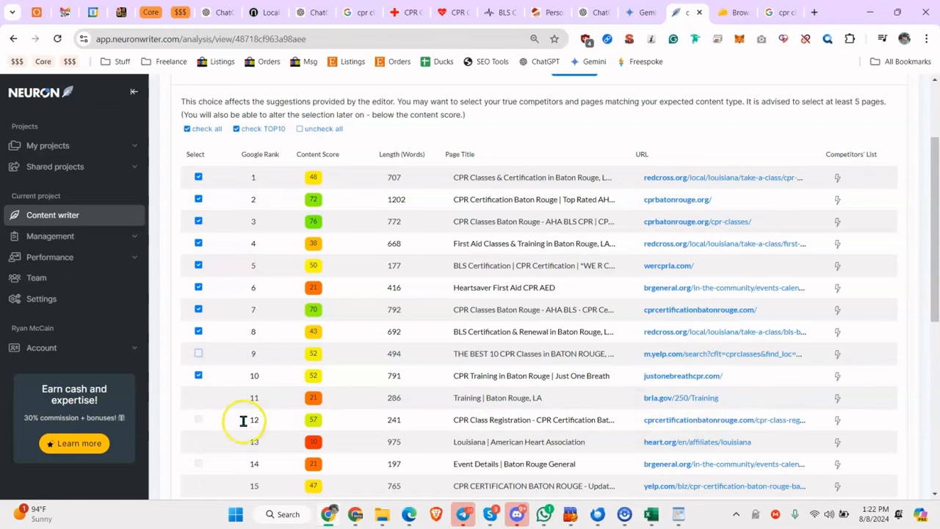
click(199, 421)
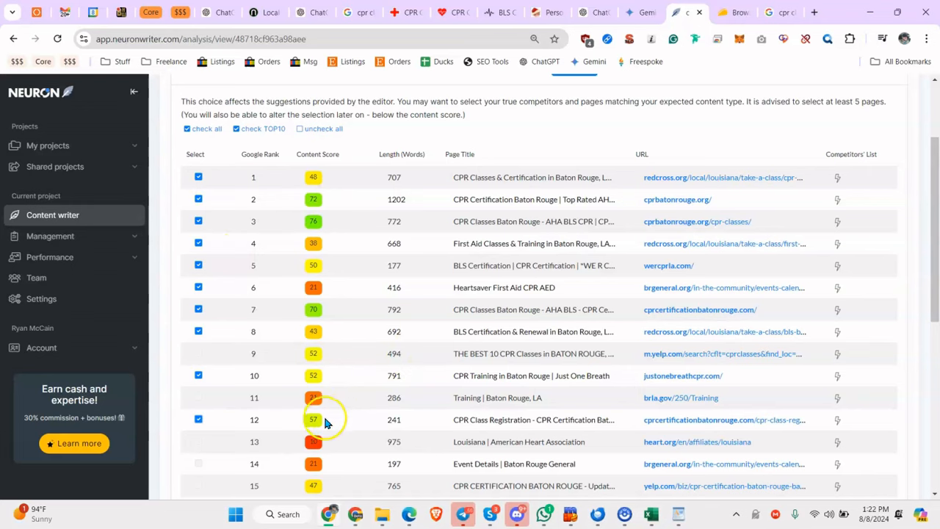
scroll(602, 245, down, 5)
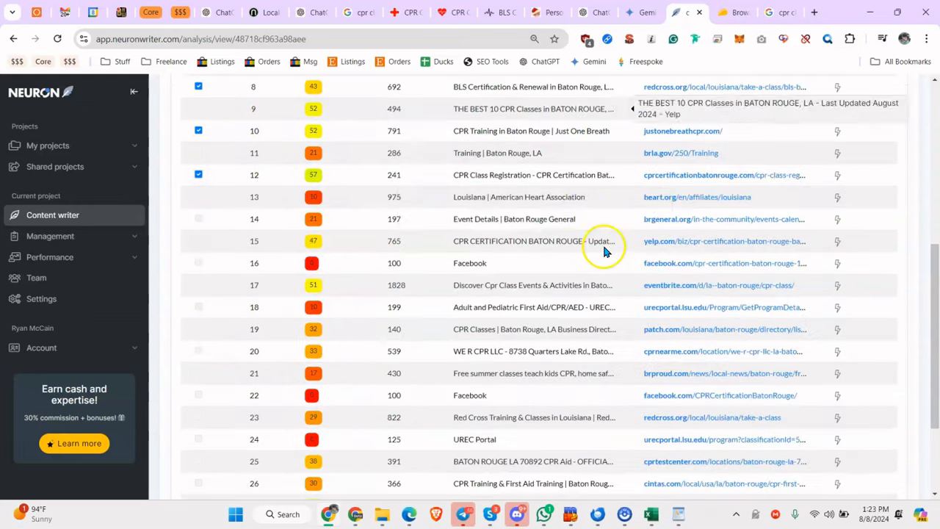
click(529, 477)
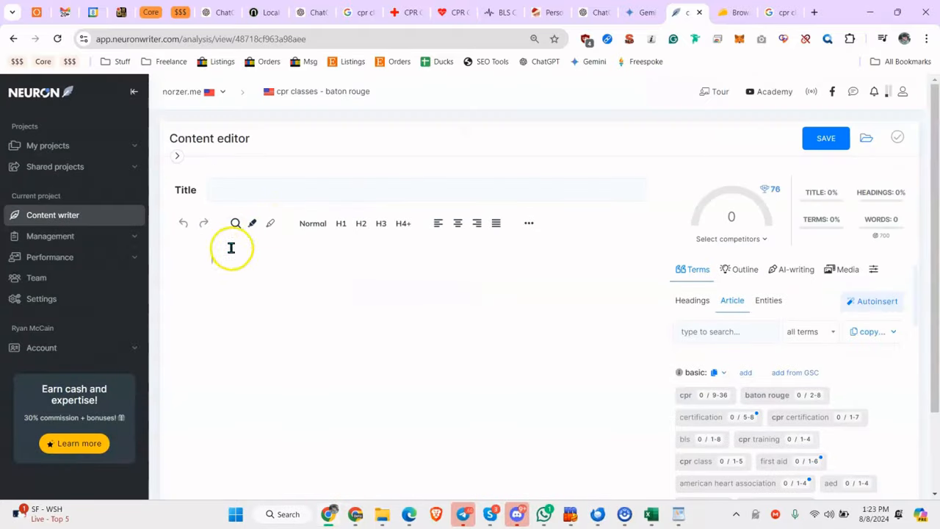
Step: Paste the "Certified CPR Classes in Baton Rouge" copy from the clipboard history into the empty content editor
key(super+v)
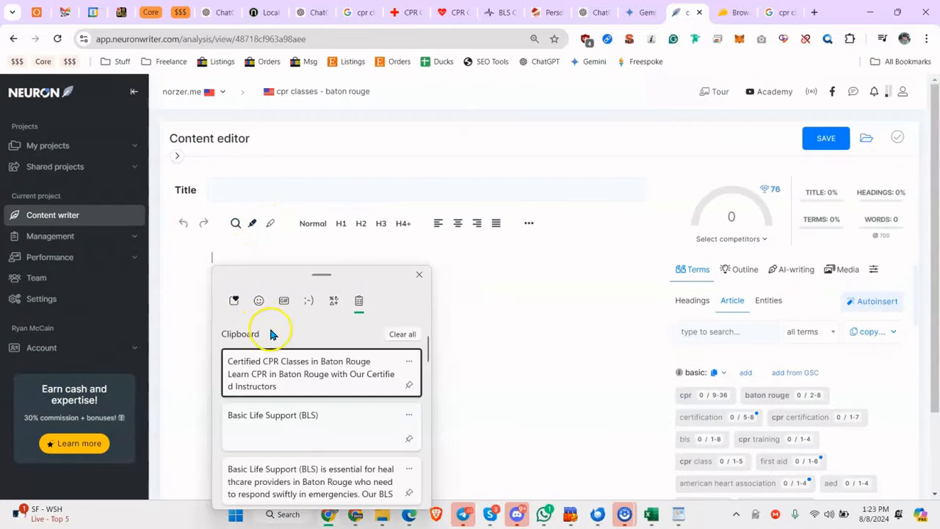
click(346, 373)
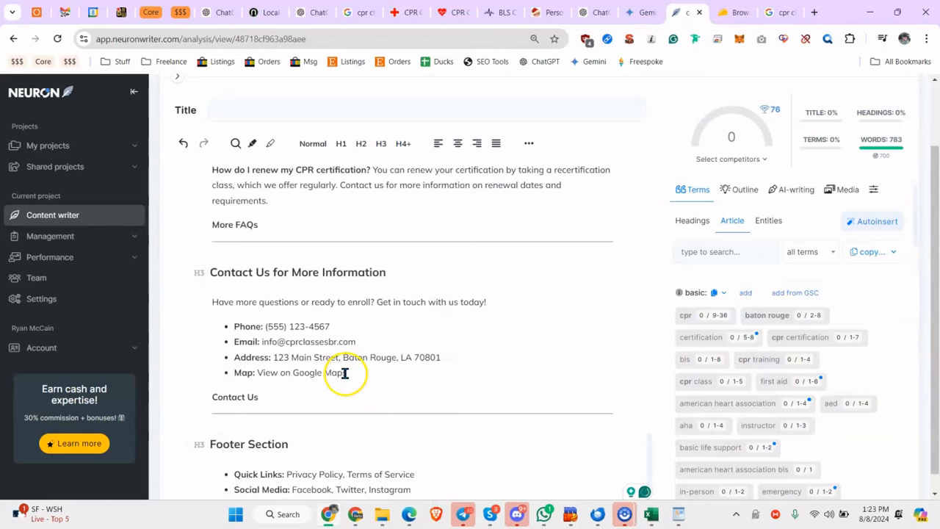
scroll(345, 365, up, 15)
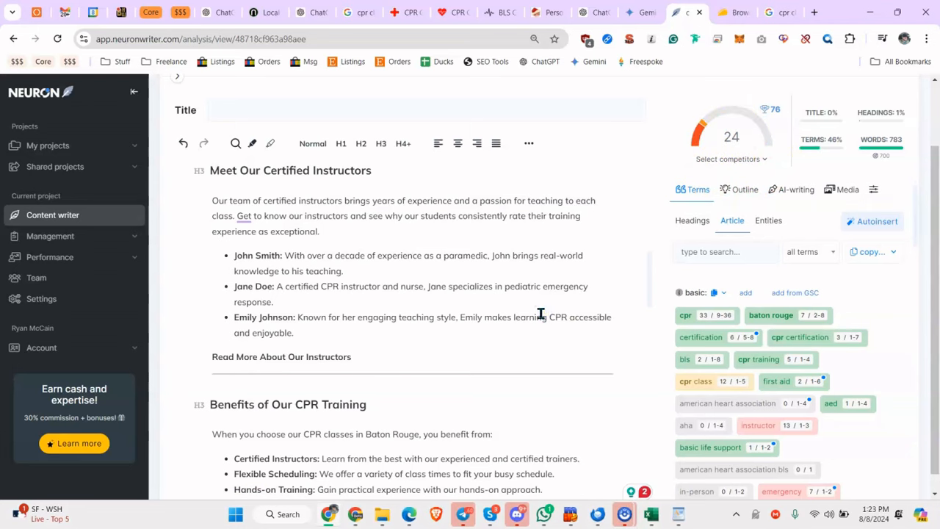
Step: Examine the content score and the basic and extended term suggestions, comparing their usage counts with the recommended ranges
mouse_move(768, 108)
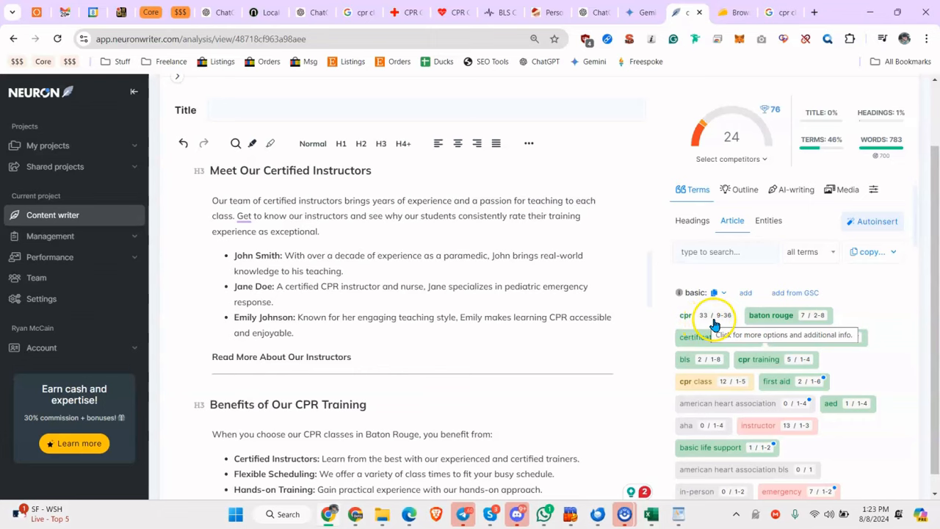
mouse_move(720, 324)
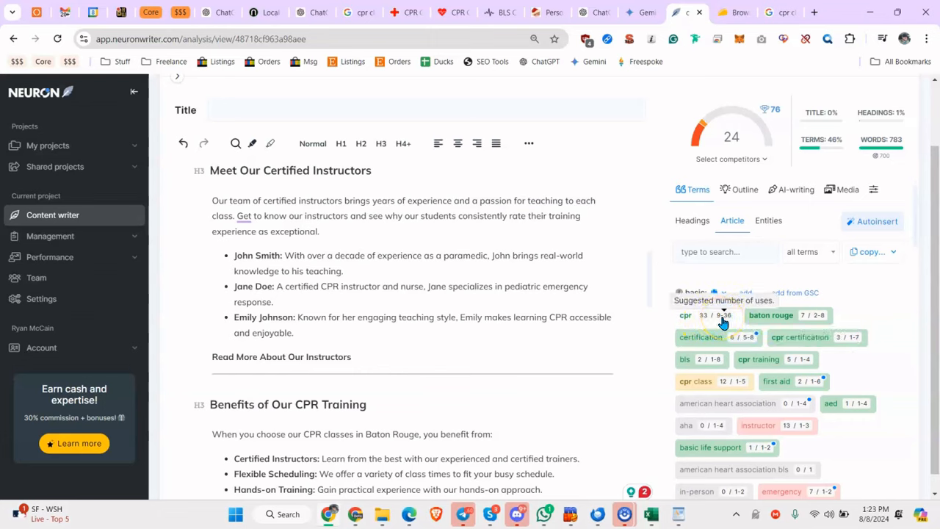
click(715, 323)
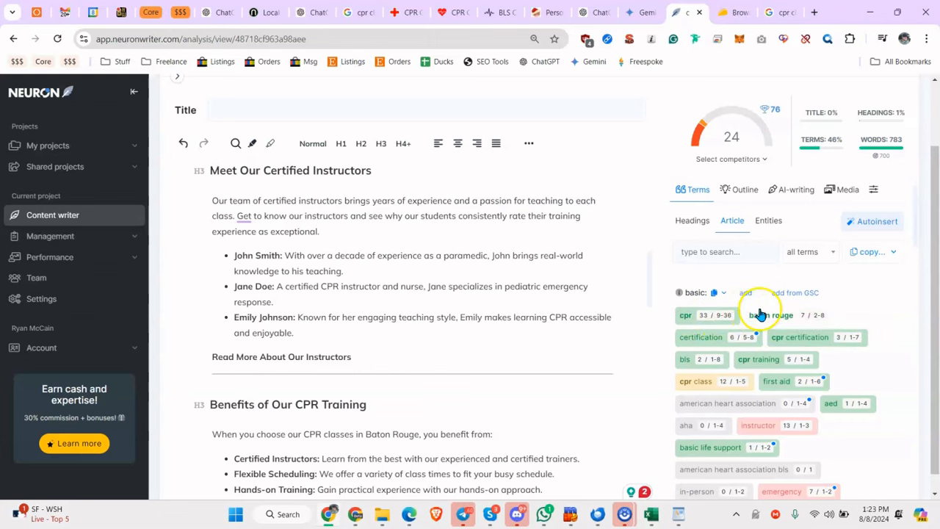
scroll(811, 301, down, 2)
scroll(797, 307, down, 1)
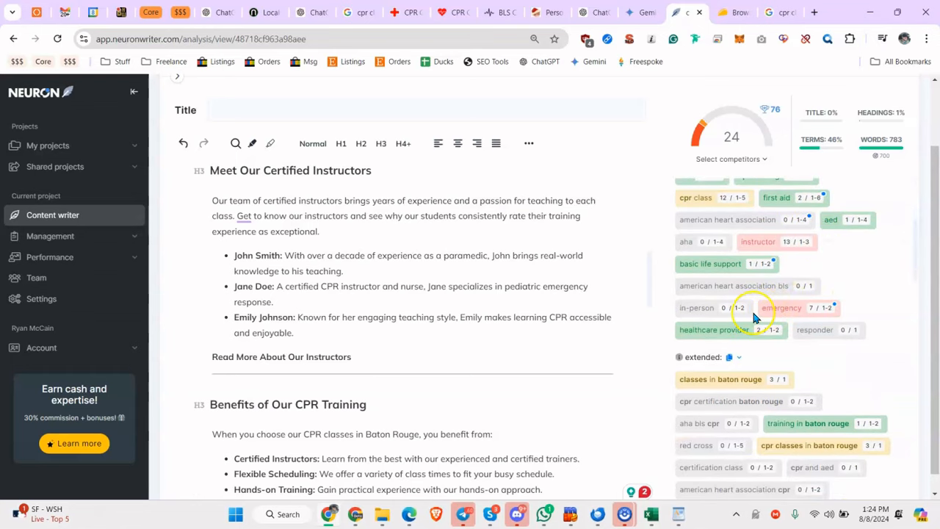
scroll(756, 317, down, 1)
scroll(751, 316, up, 2)
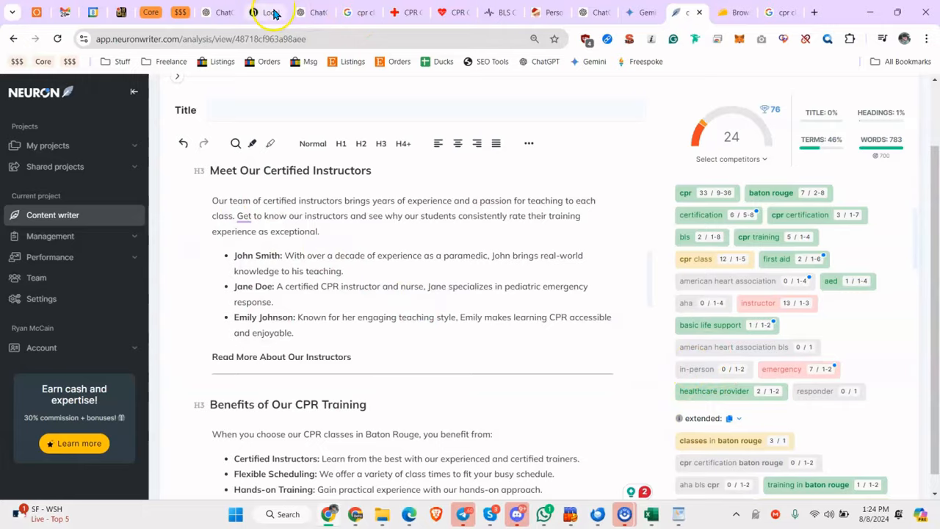
Step: Have ChatGPT rewrite the pasted CPR copy to include the keyword "in-person" 2 times, and check the keyword in its reply
click(300, 13)
scroll(381, 412, down, 2)
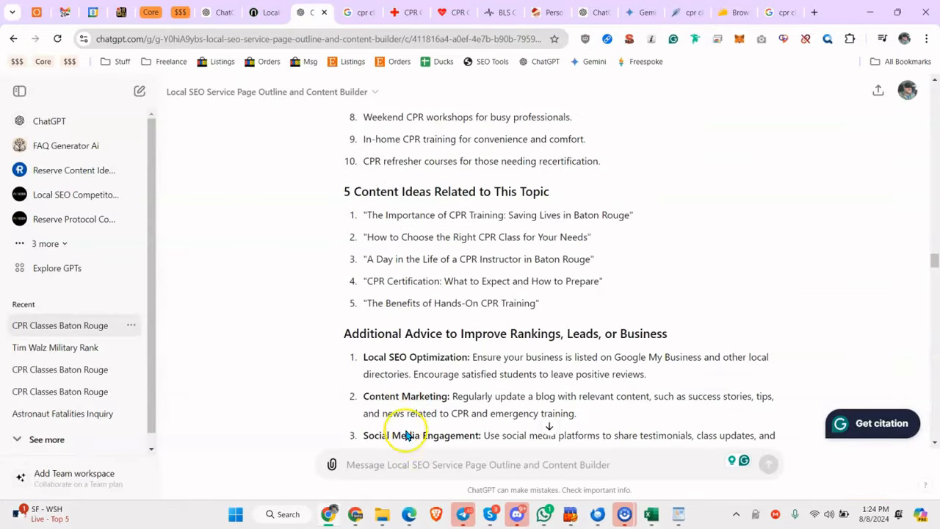
click(423, 464)
text(I need to rewrite this ti include the keyword "in-person" 2 times:)
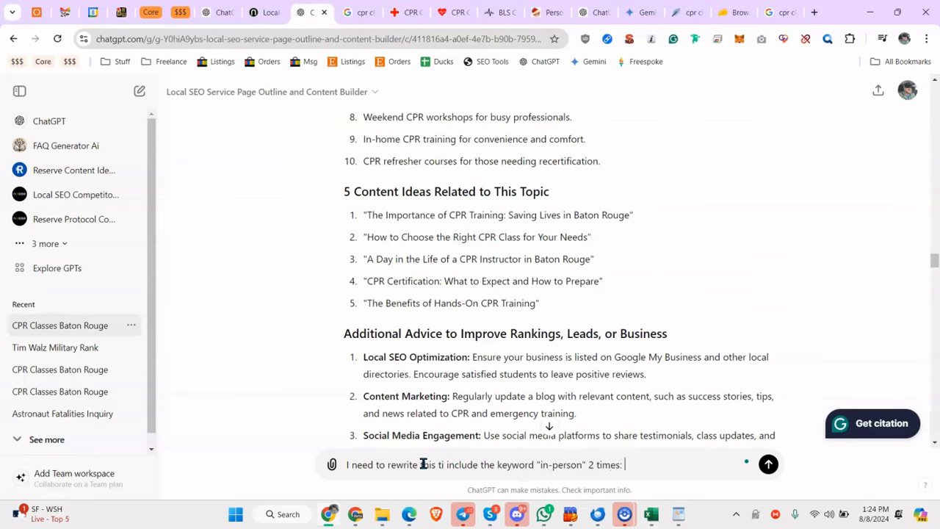
key(super+v)
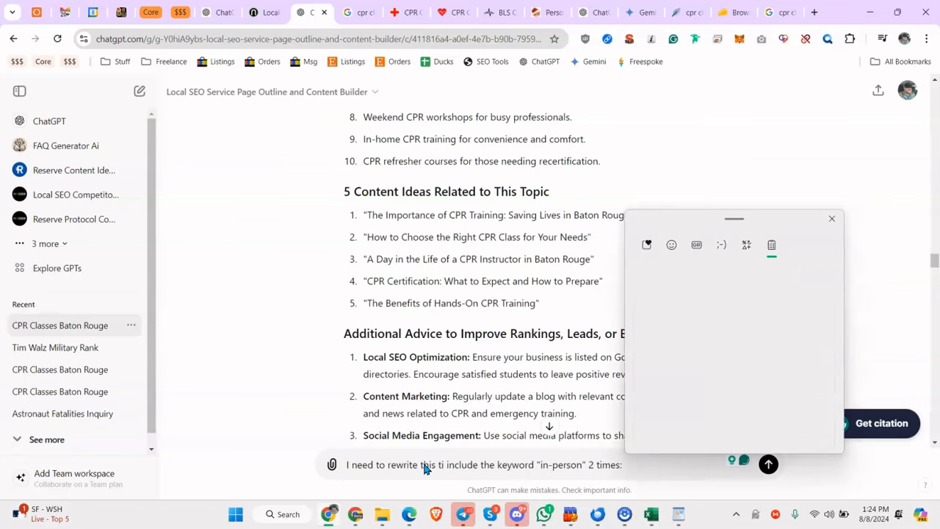
click(798, 304)
key(Return)
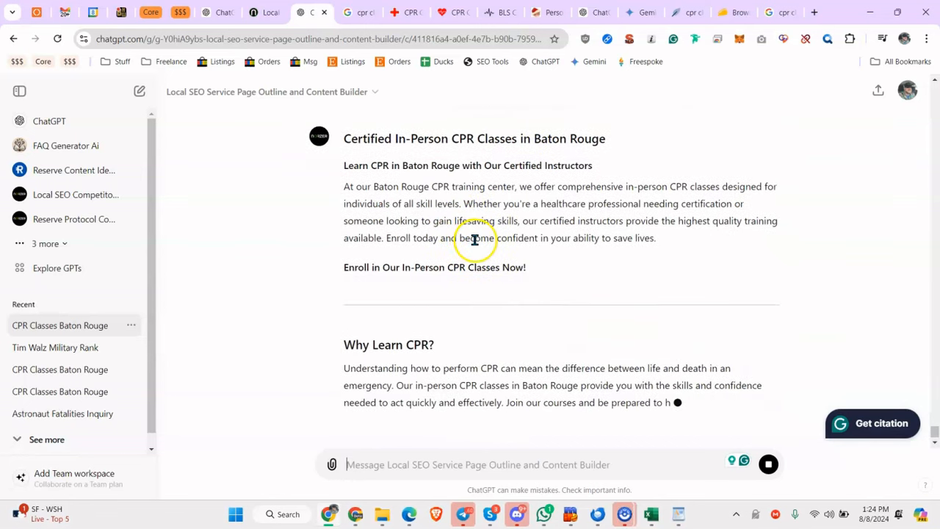
scroll(520, 296, up, 2)
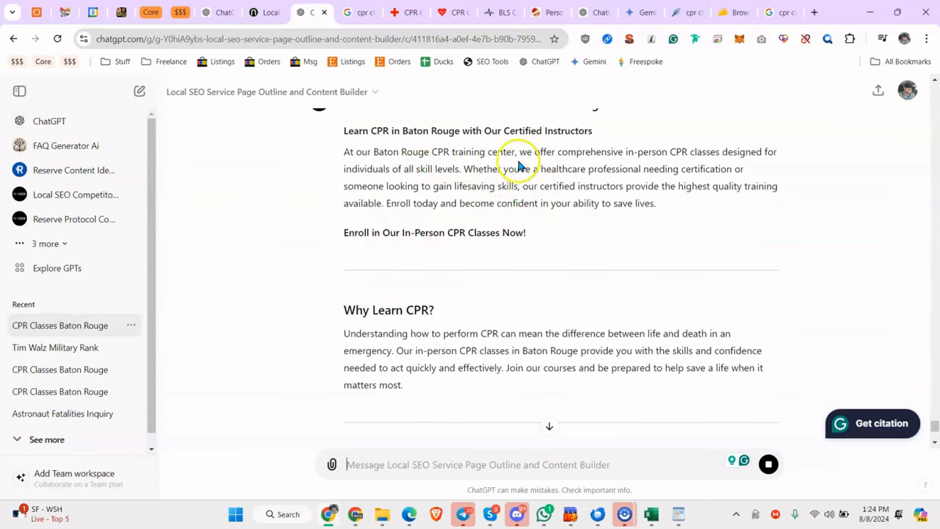
drag(624, 153, 669, 154)
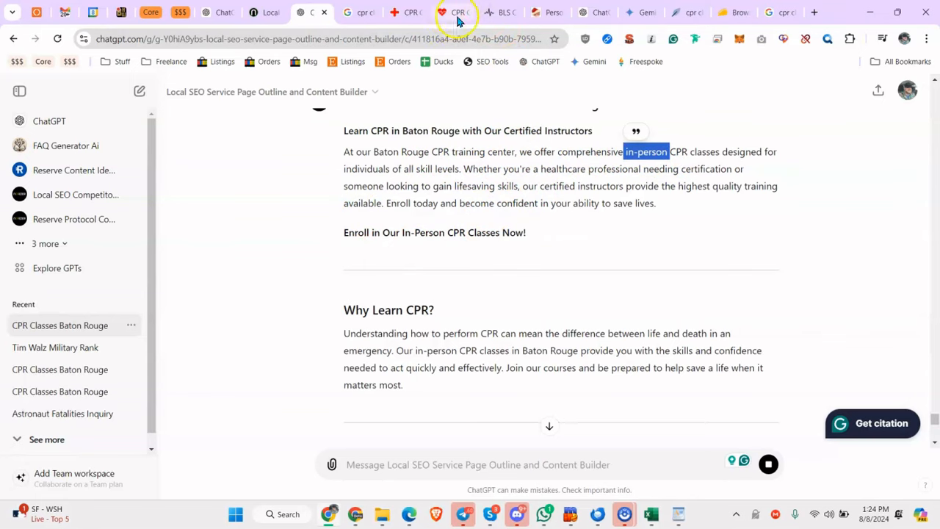
Step: Return to NeuronWriter and review the suggested basic terms, including "in-person" and "american heart association bls", beside the article copy
click(689, 13)
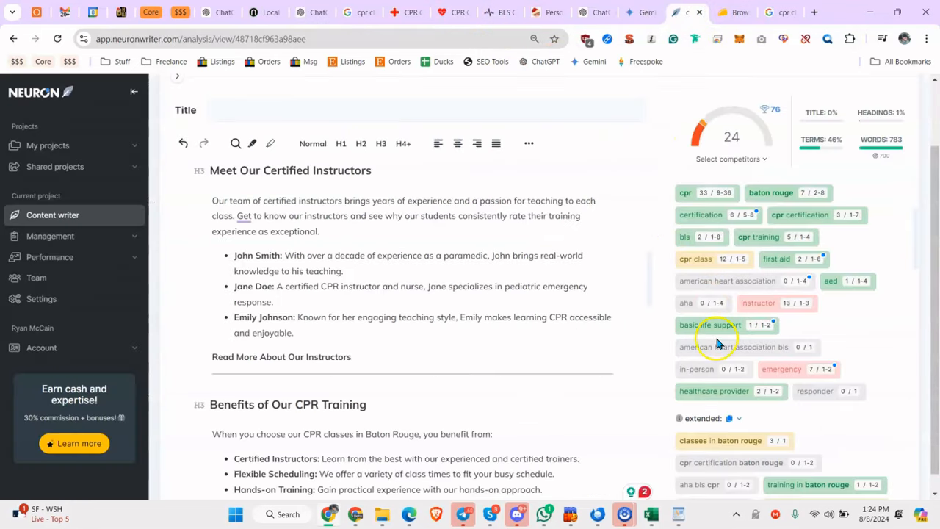
mouse_move(736, 376)
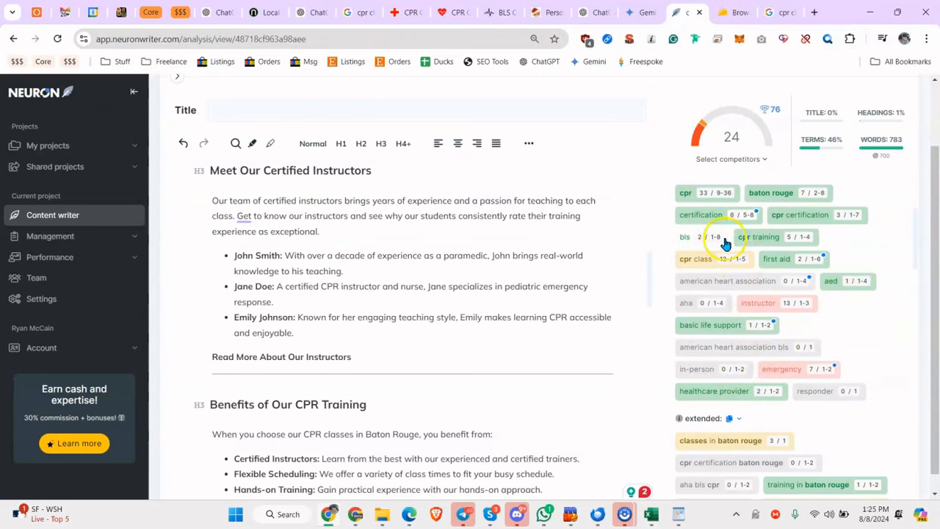
mouse_move(702, 244)
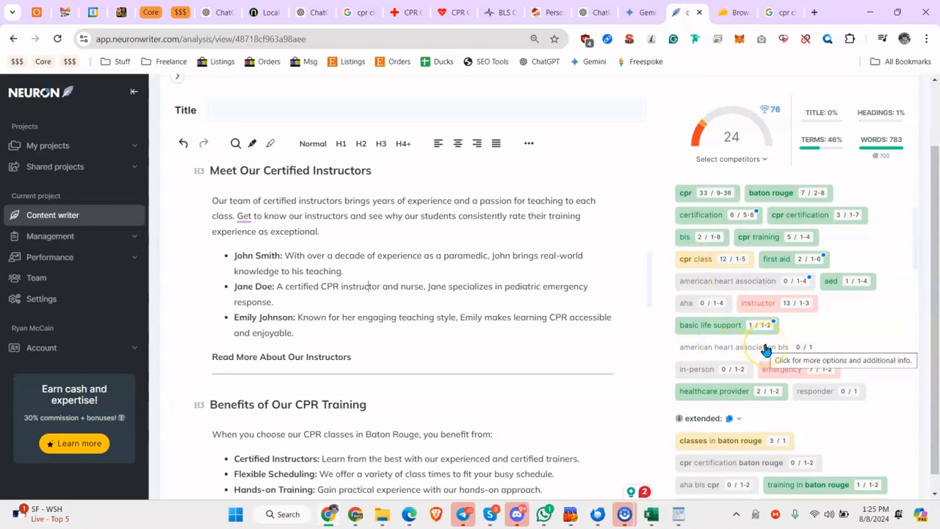
scroll(473, 246, up, 4)
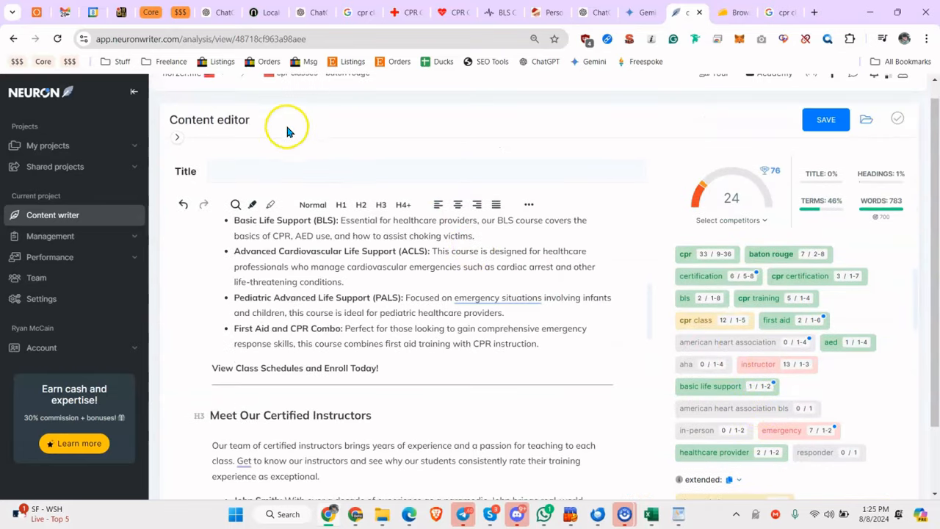
scroll(287, 130, up, 1)
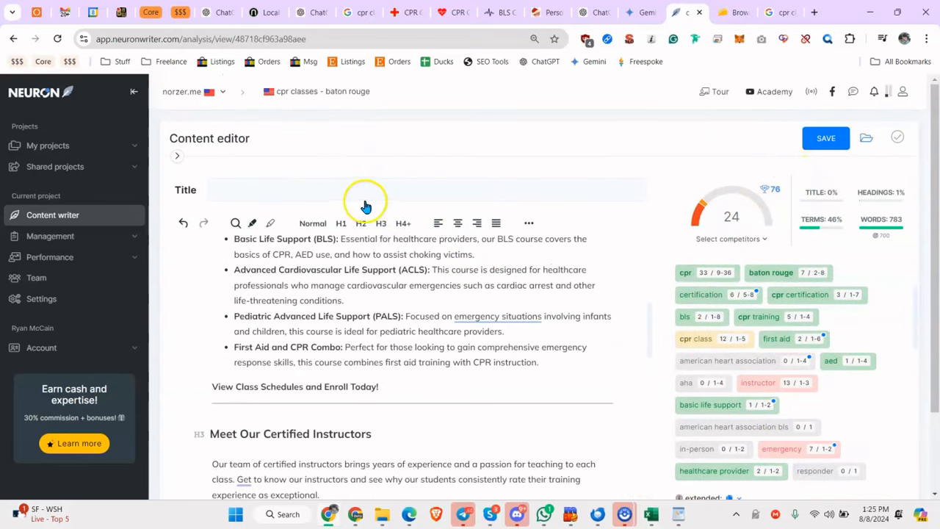
Step: Open the content score checklist for the article and save the current changes
click(809, 188)
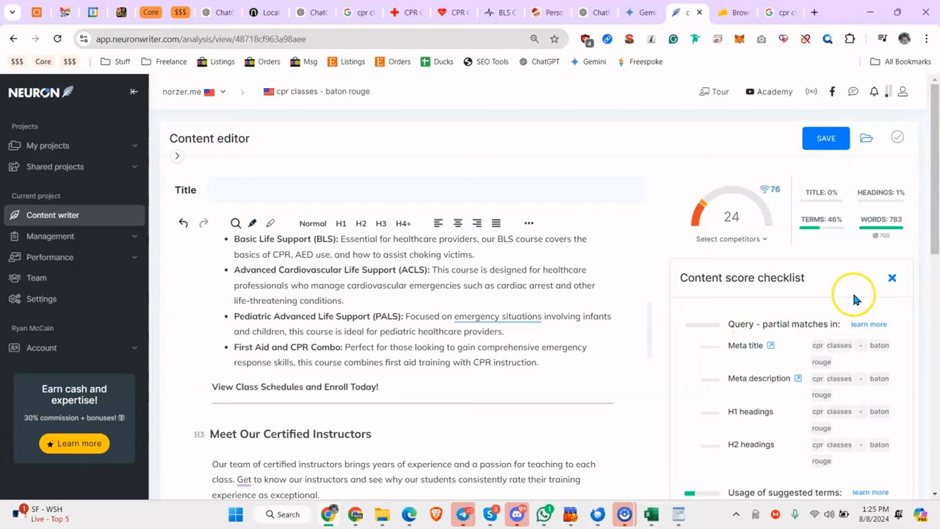
scroll(804, 246, down, 2)
scroll(803, 284, up, 2)
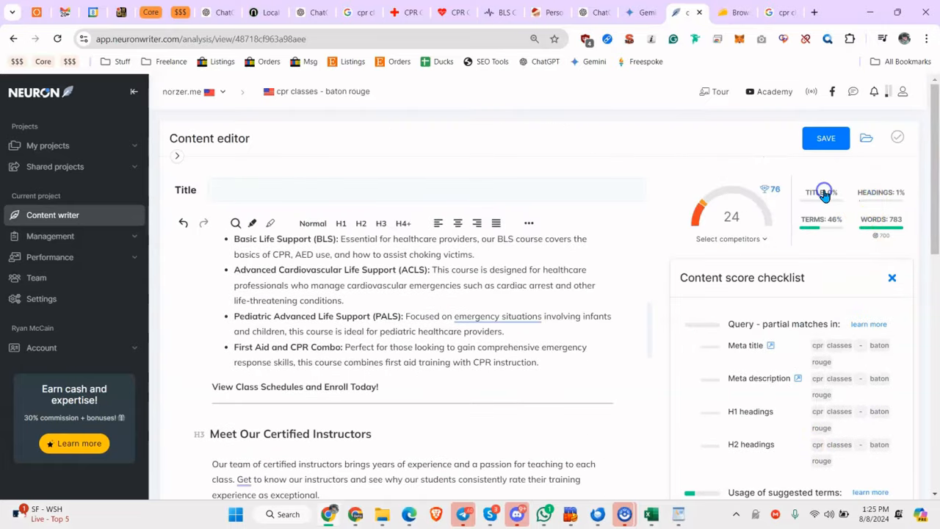
click(814, 145)
Step: Open the article's meta title and description for editing
scroll(303, 272, up, 4)
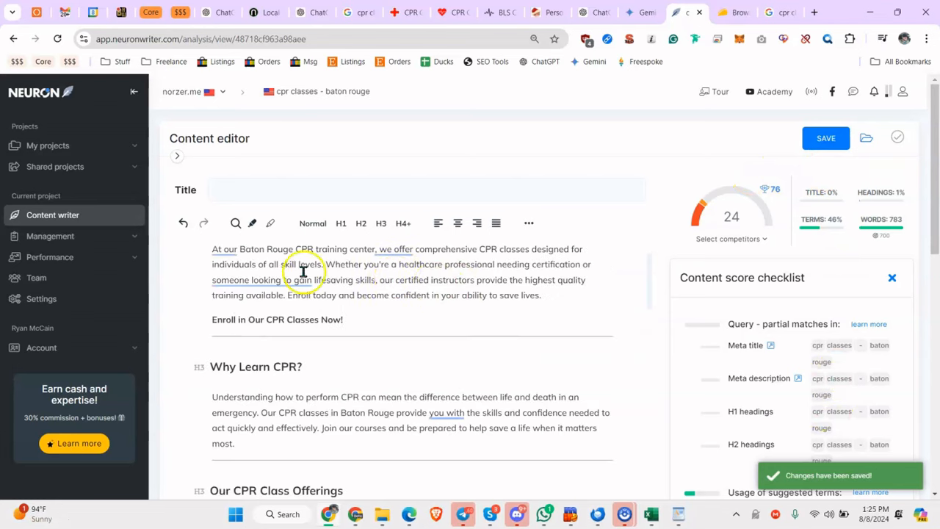
scroll(302, 271, up, 2)
click(189, 190)
click(221, 182)
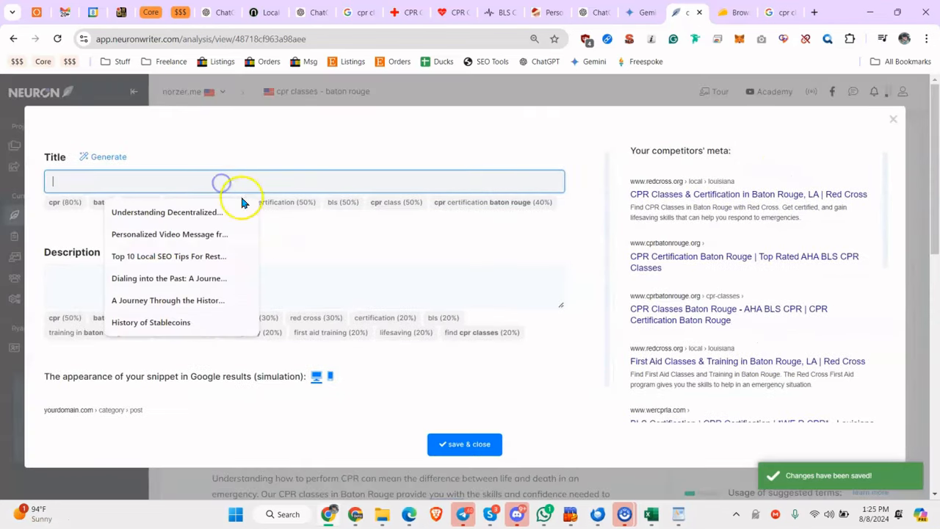
Step: Switch to the ChatGPT conversation with the rewritten CPR copy and request "give me 5 SEO optimized titles"
click(308, 14)
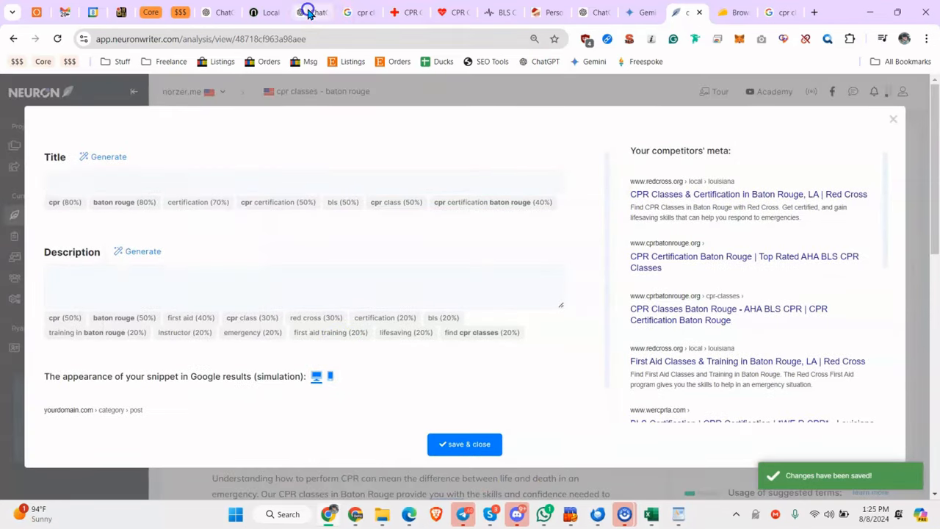
scroll(476, 338, up, 4)
scroll(475, 326, down, 4)
scroll(469, 308, up, 5)
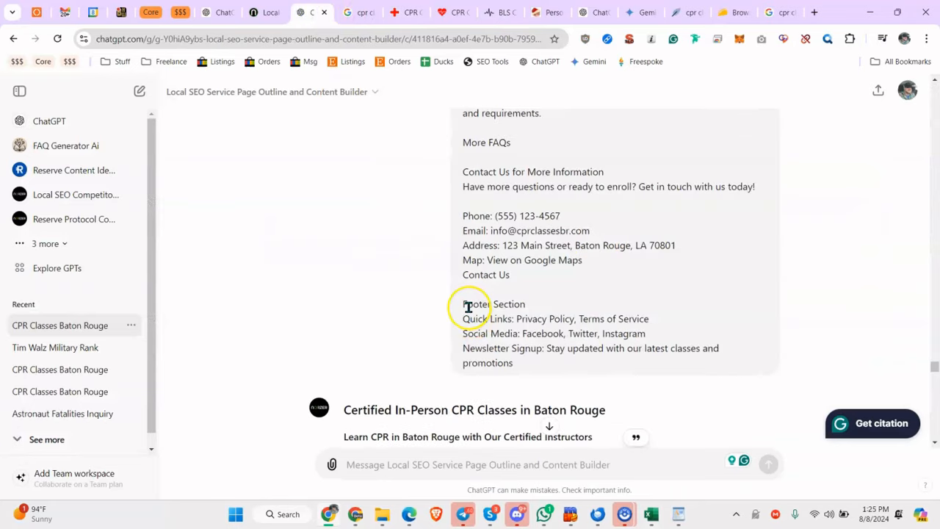
scroll(469, 307, down, 10)
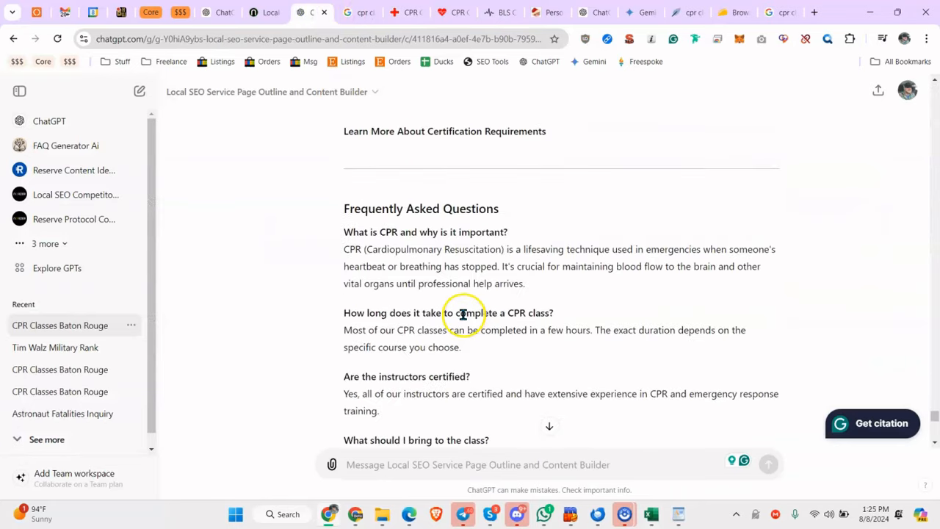
scroll(464, 316, down, 5)
scroll(461, 316, up, 4)
scroll(459, 310, down, 1)
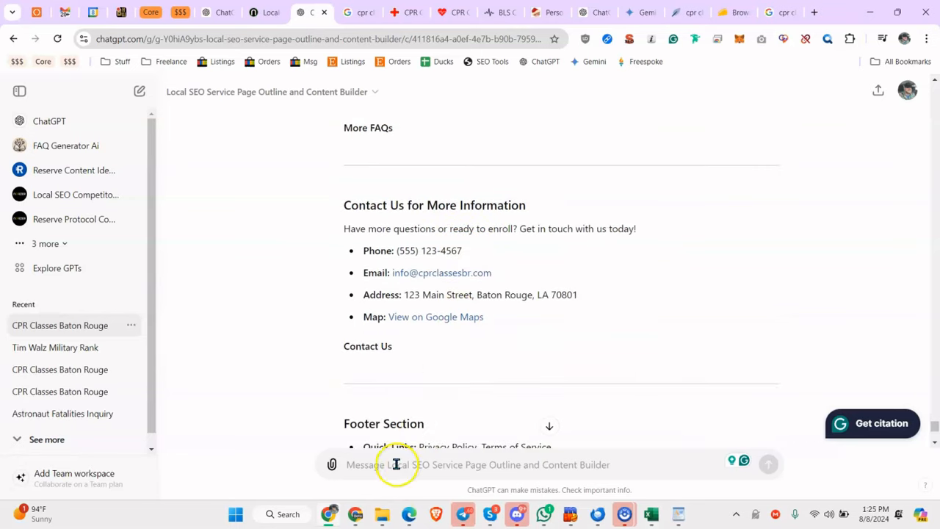
click(395, 464)
text(give me 5 SEO optimized titles)
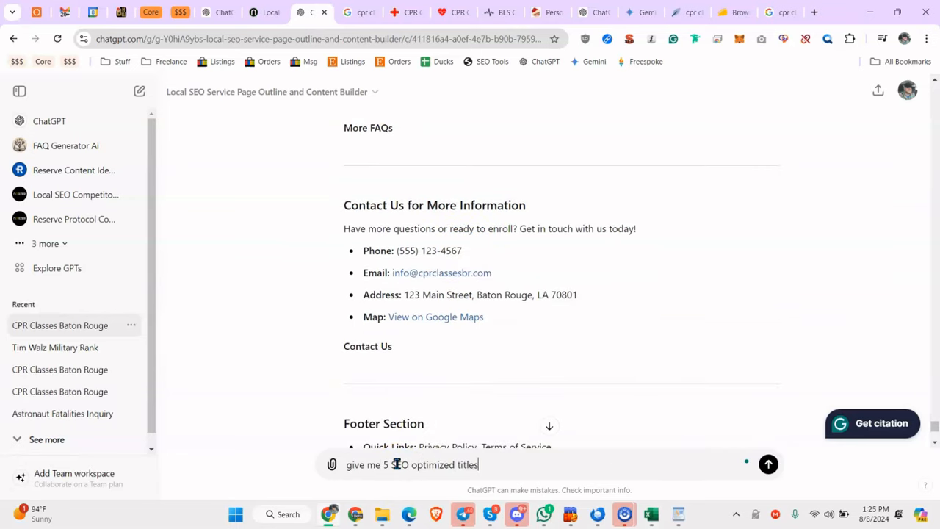
key(Return)
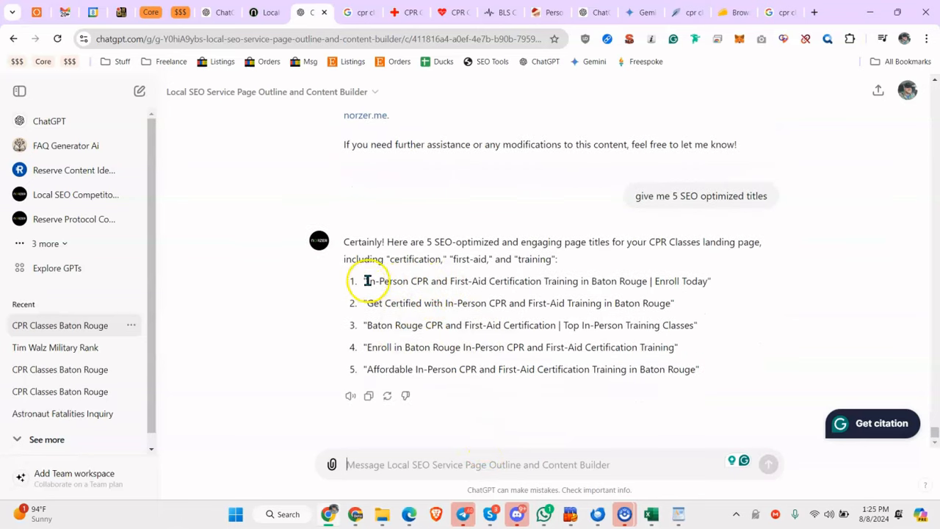
Step: Copy ChatGPT's first title, "In-Person CPR and First-Aid Certification Training in Baton Rouge | Enroll Today", into NeuronWriter's meta title
drag(364, 282, 693, 284)
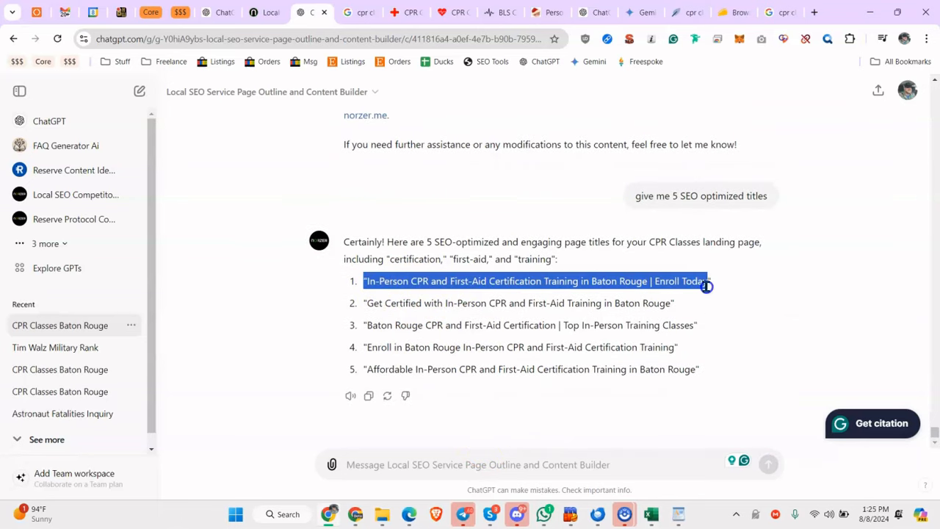
click(690, 12)
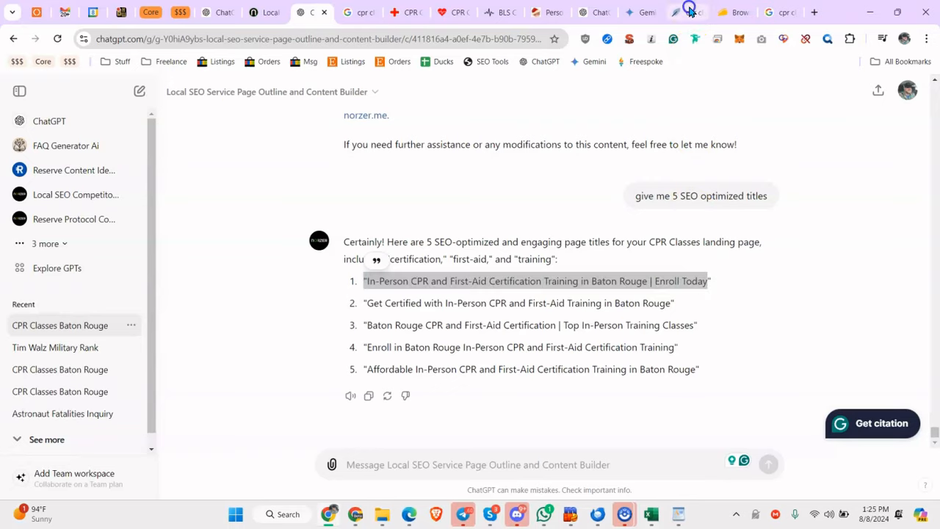
click(310, 184)
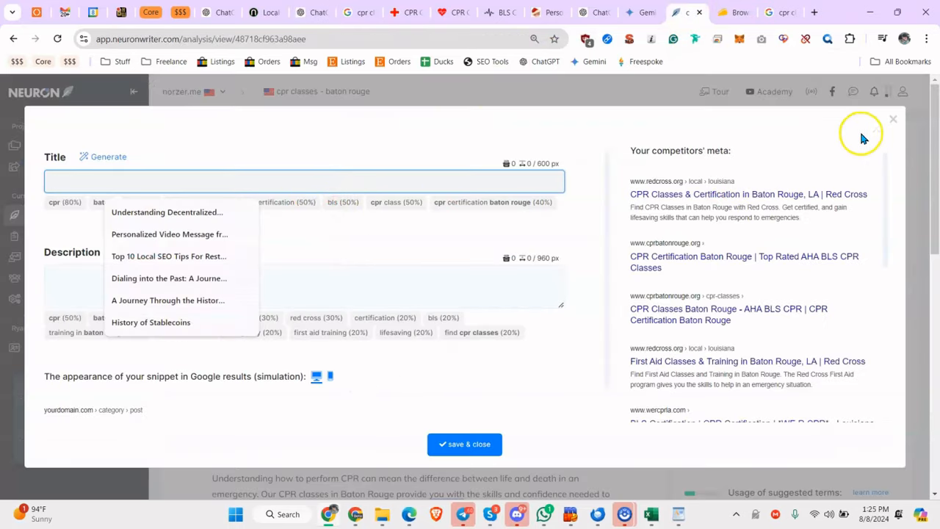
click(892, 119)
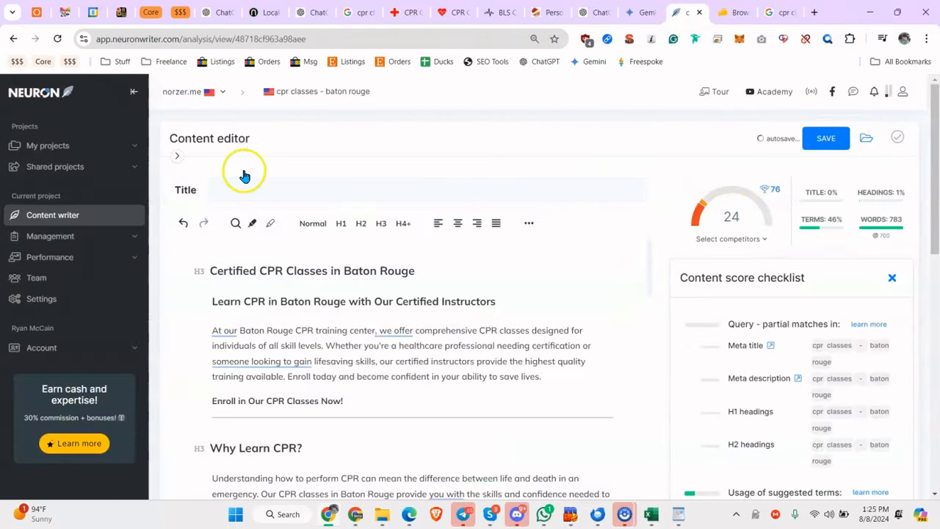
click(174, 188)
click(261, 184)
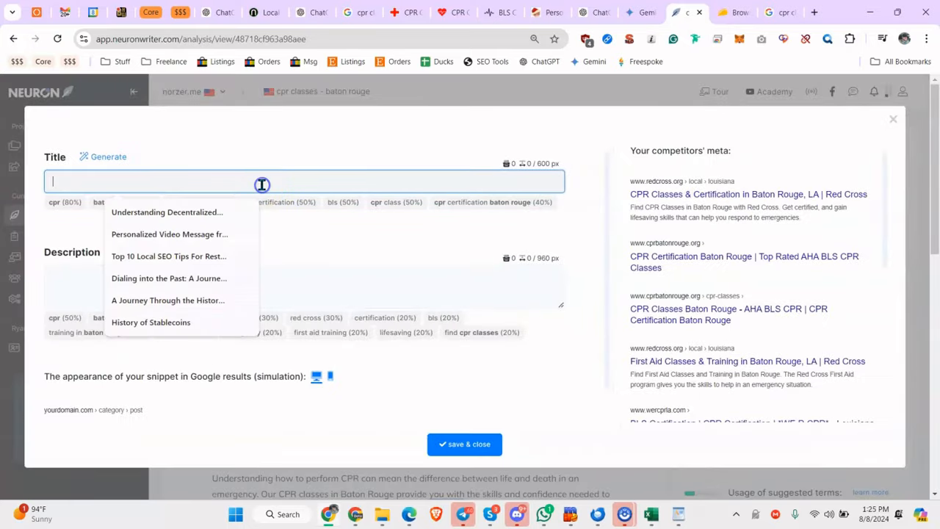
text("In-Person CPR and First-Aid Certification Training in Baton Rouge | Enroll Today)
key(Tab)
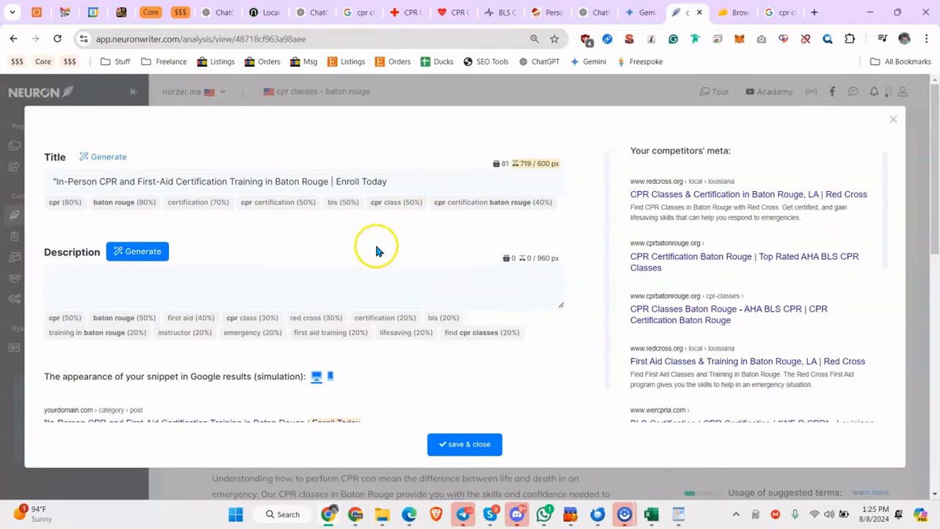
Step: Return to the ChatGPT conversation and request 5 SEO-optimized meta descriptions for the CPR classes page
click(156, 288)
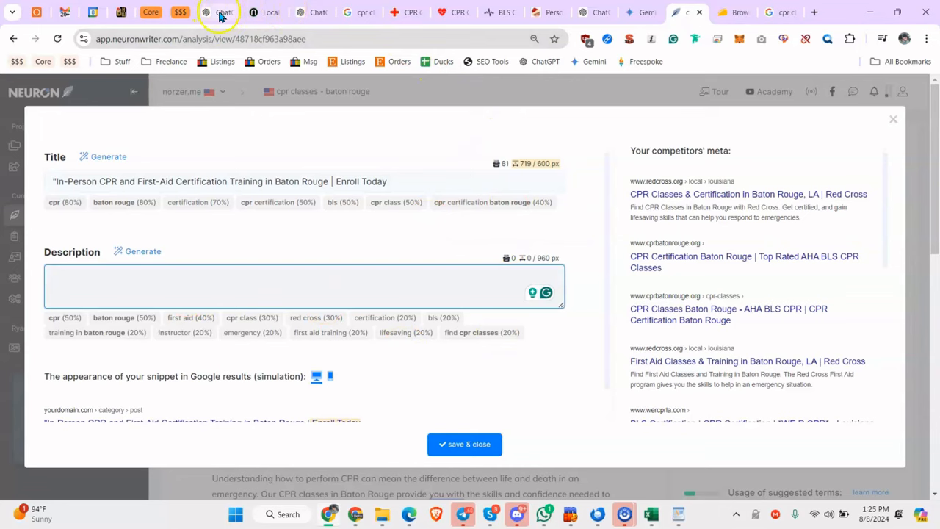
click(312, 12)
scroll(516, 237, up, 5)
scroll(516, 237, down, 10)
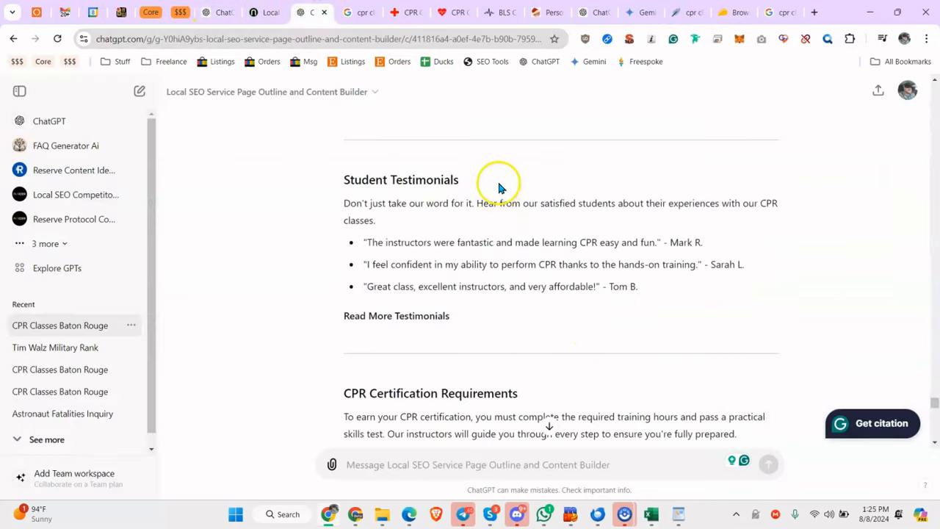
click(422, 468)
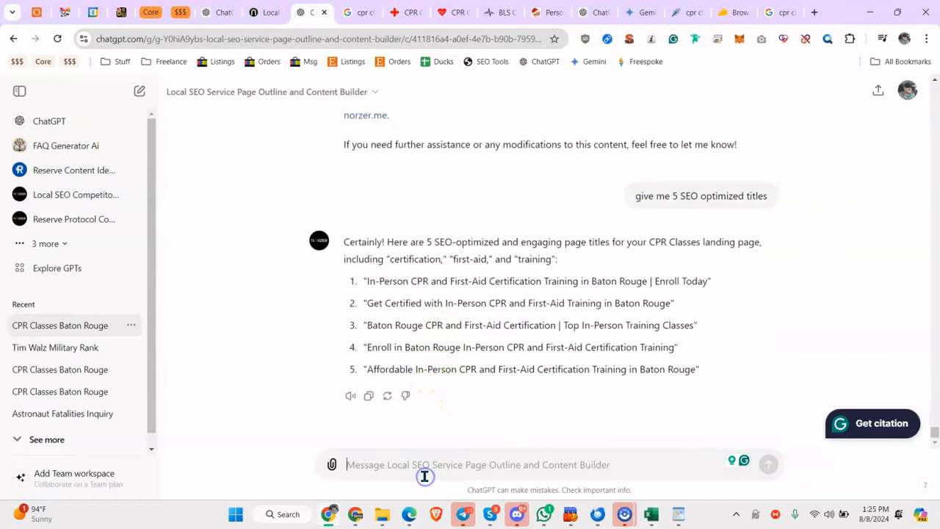
text(gv)
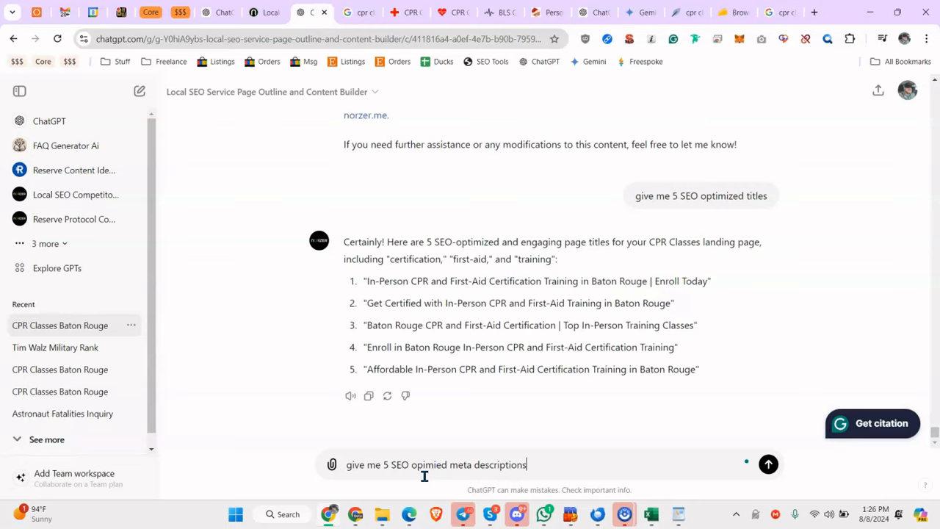
key(Return)
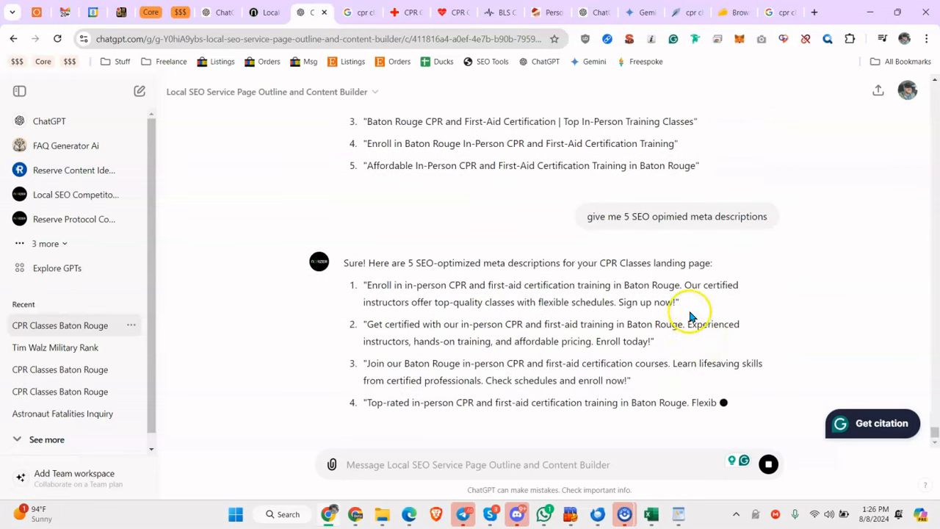
Step: Copy ChatGPT's first meta description, from "Enroll in in-person CPR" to "Sign up now!", into NeuronWriter's description
drag(679, 302, 369, 222)
scroll(369, 222, up, 2)
click(367, 335)
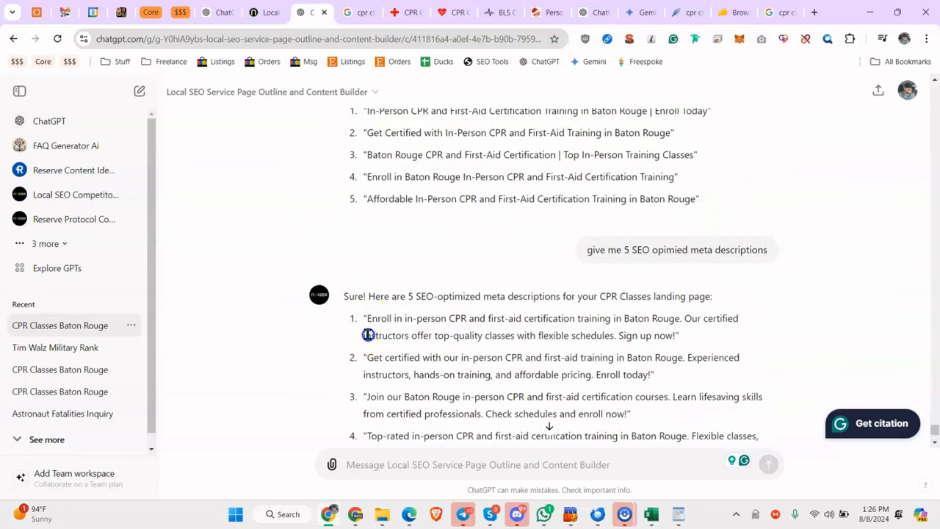
drag(372, 318, 674, 336)
right_click(645, 332)
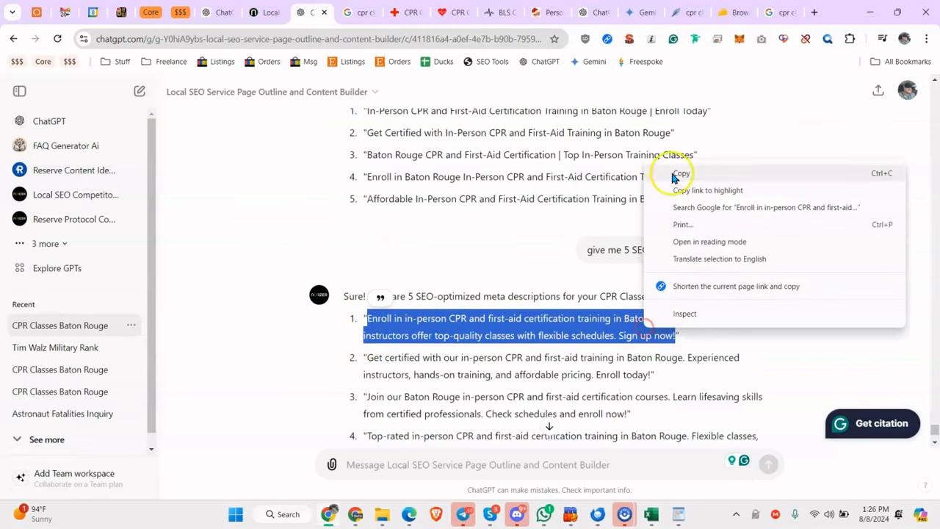
click(680, 170)
click(681, 13)
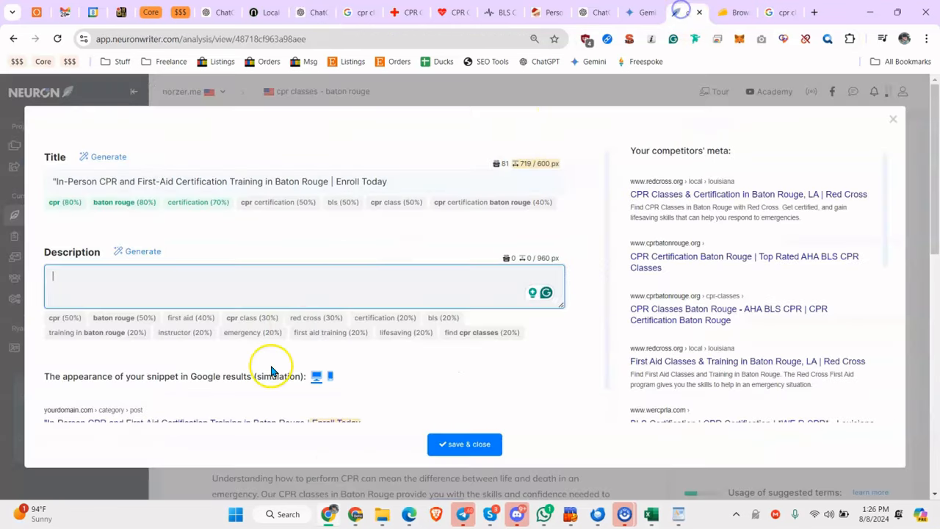
click(288, 292)
key(ctrl+v)
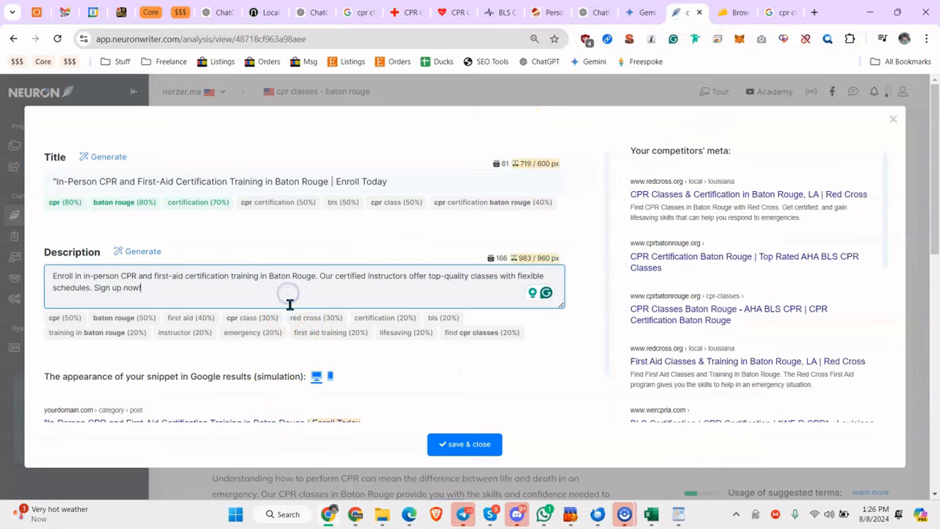
click(241, 216)
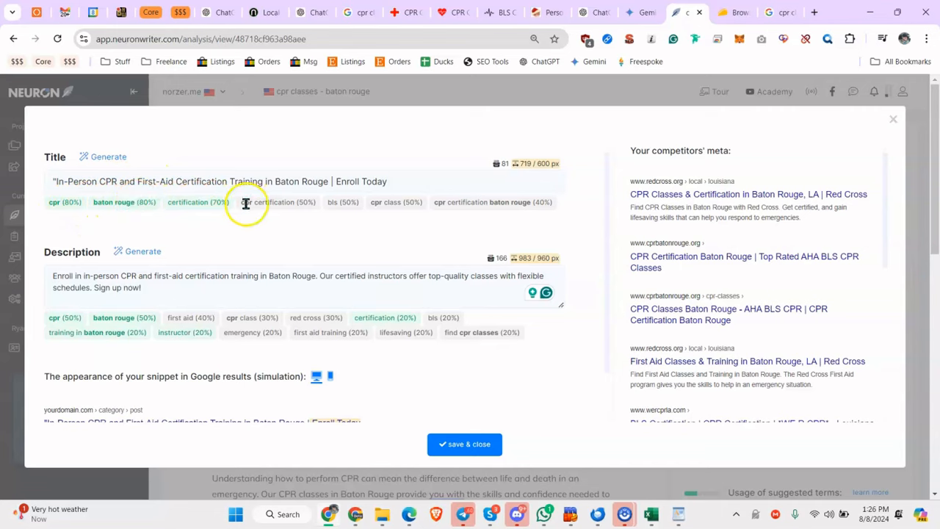
Step: Remove the title's leading quotation mark and reword its beginning to "In-Person First-Aid and CPR Certification Training"
click(220, 184)
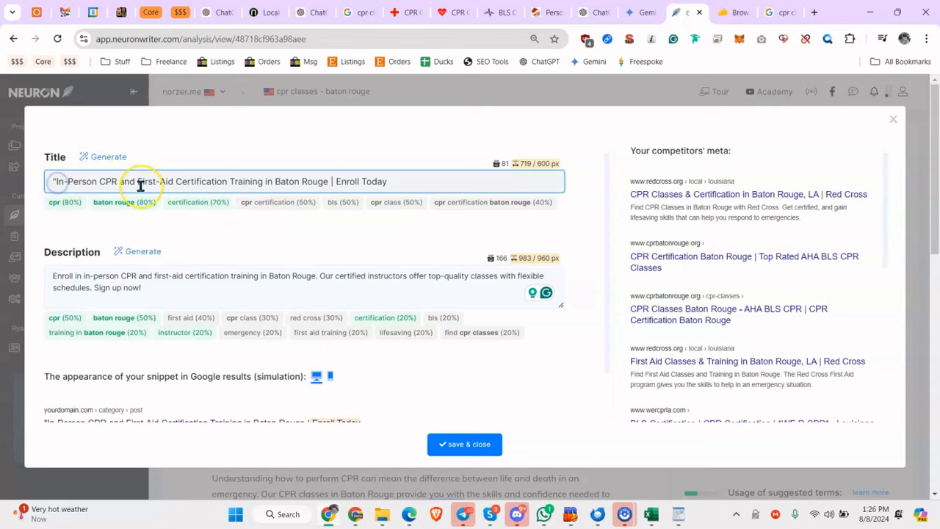
key(BackSpace)
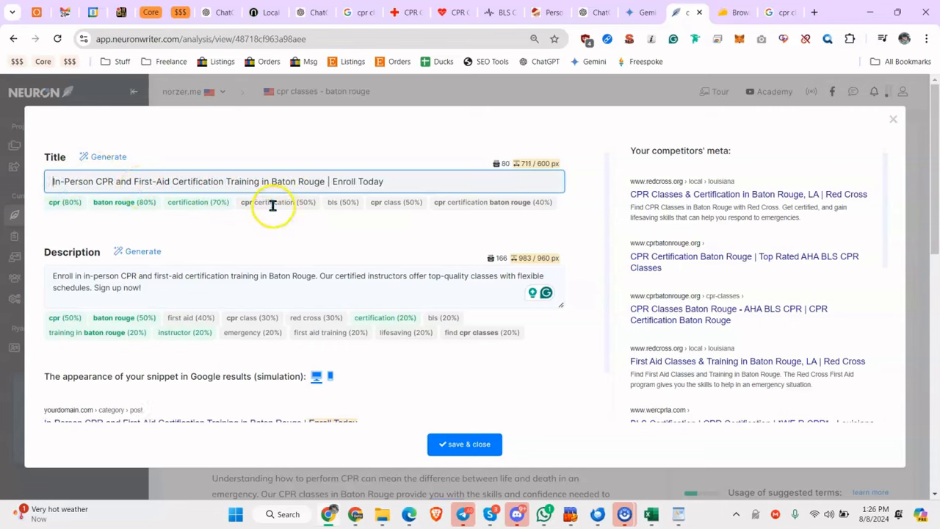
click(94, 181)
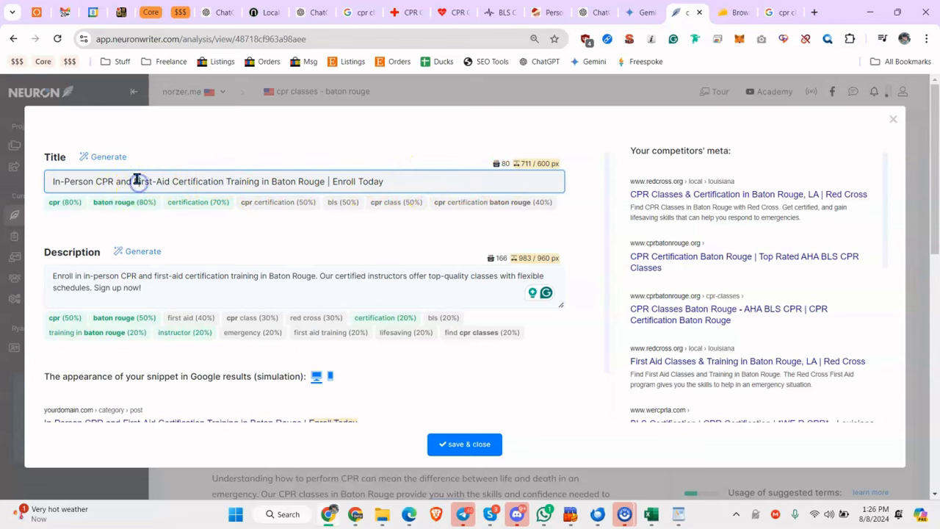
key(BackSpace)
key(BackSpace)
key(BackSpace)
key(BackSpace)
key(BackSpace)
key(BackSpace)
key(BackSpace)
key(BackSpace)
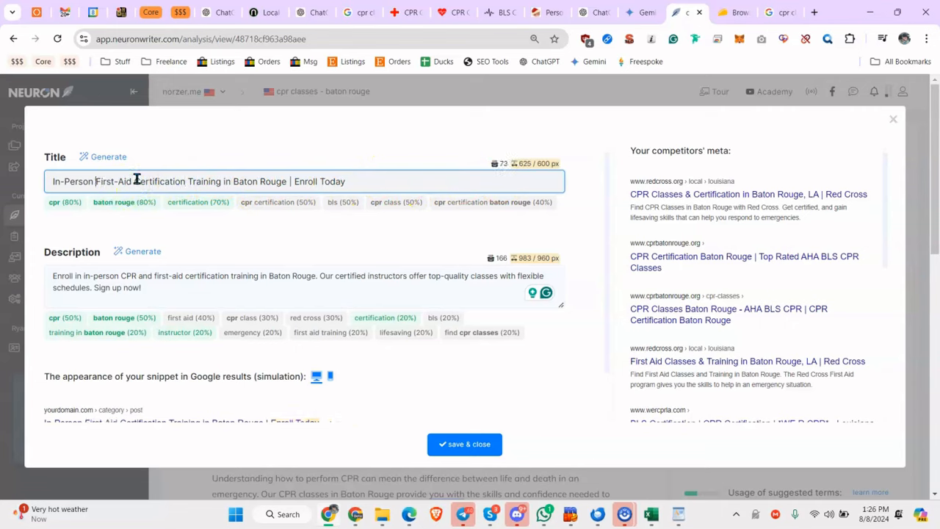
text(and CPR)
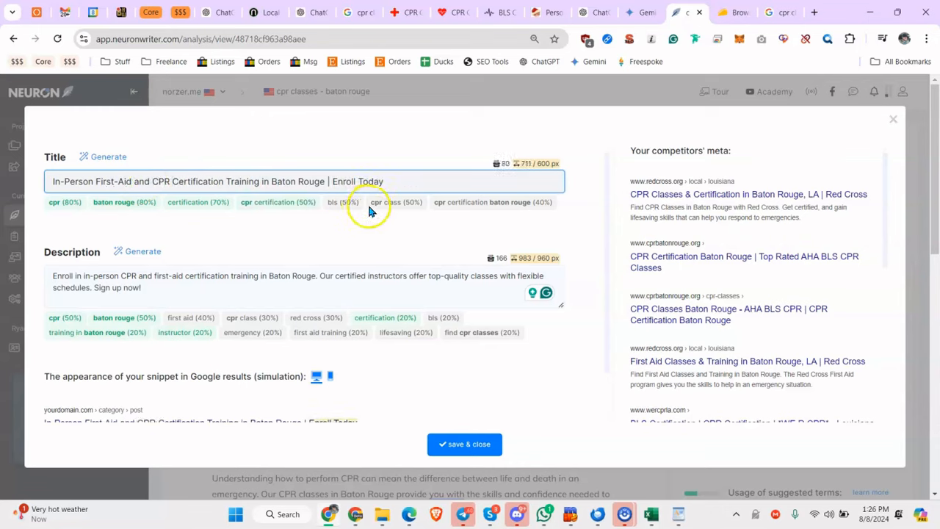
Step: Replace "Enroll Today" at the end of the meta title with "BLS" and check the suggested title terms
key(BackSpace)
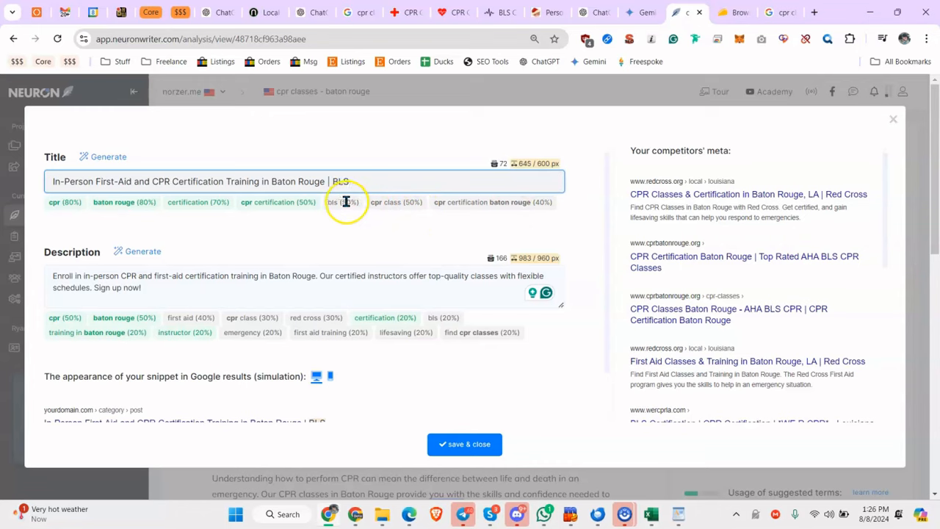
click(338, 202)
double_click(371, 187)
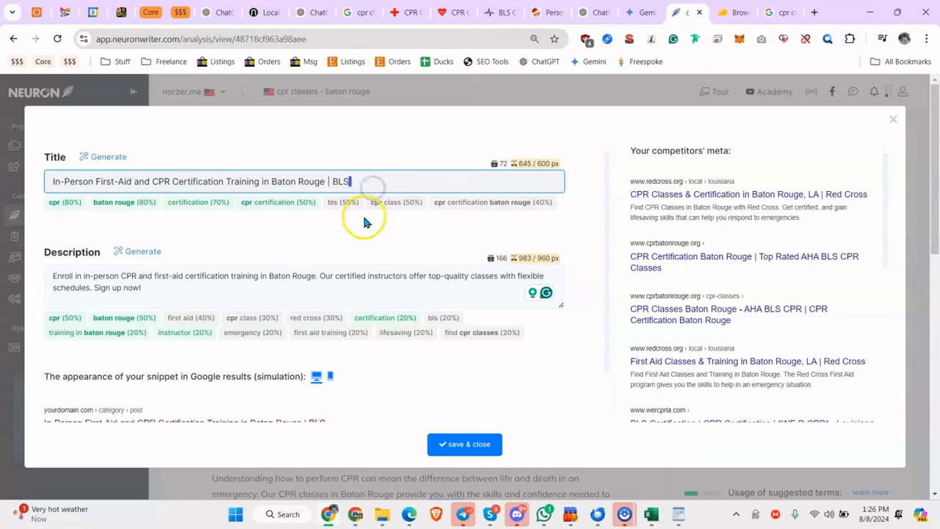
click(379, 179)
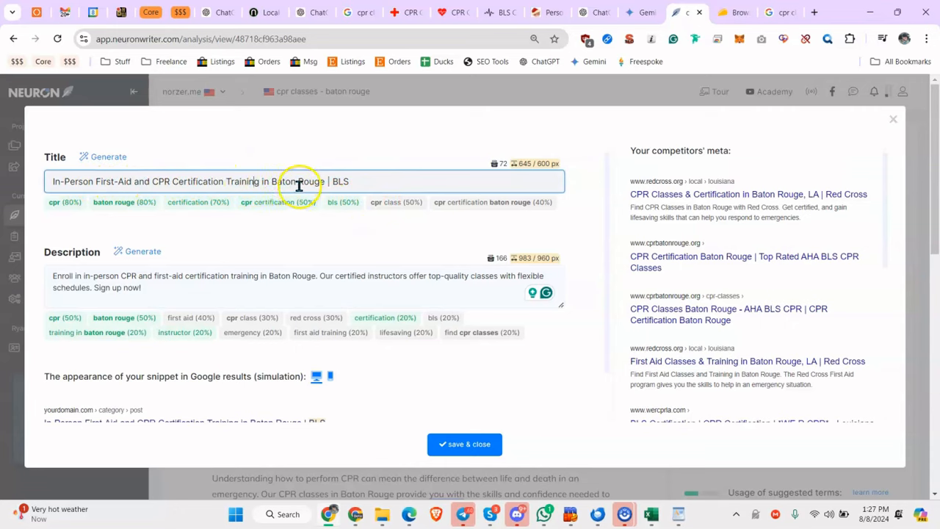
click(382, 203)
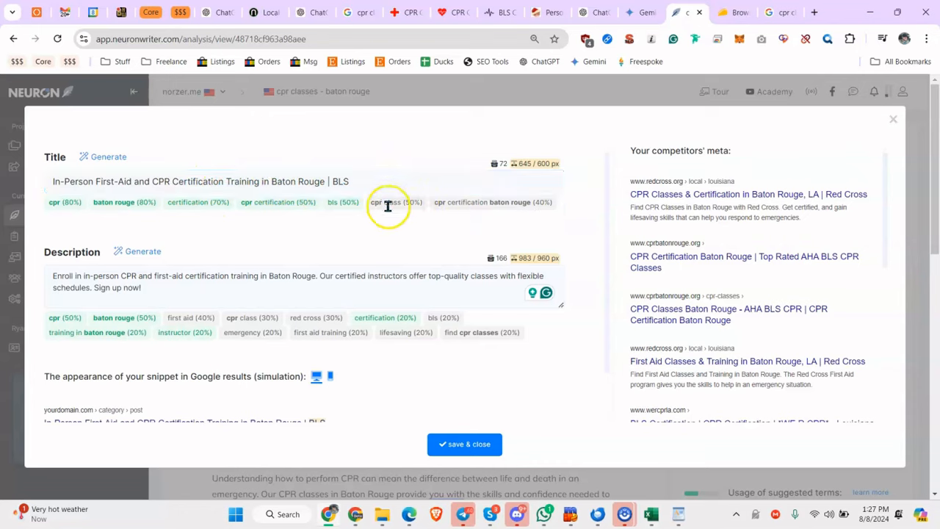
Step: Check the unused suggested title terms and the meta description's character count
click(360, 187)
click(414, 200)
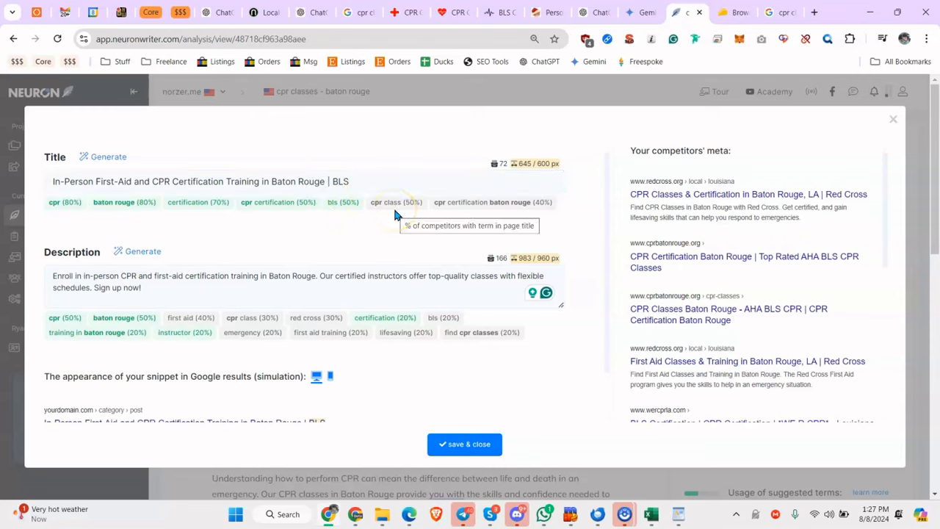
click(261, 276)
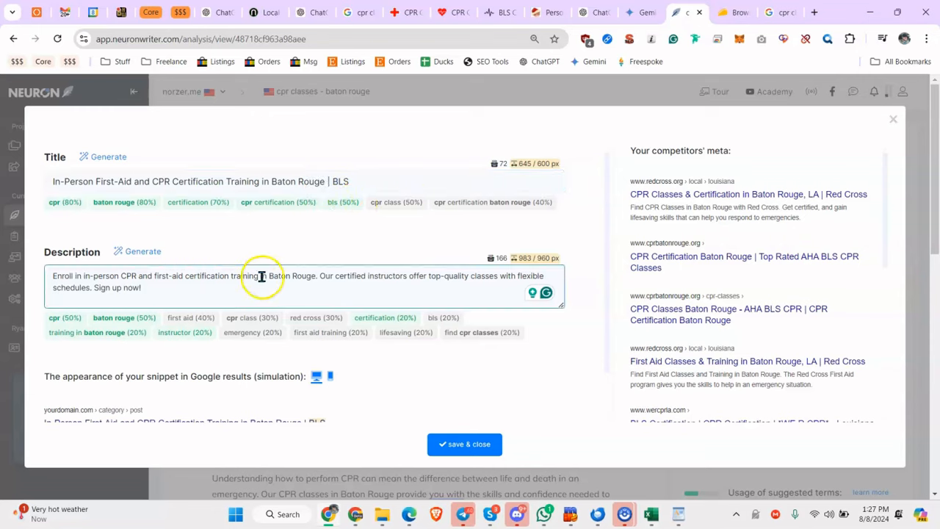
click(391, 207)
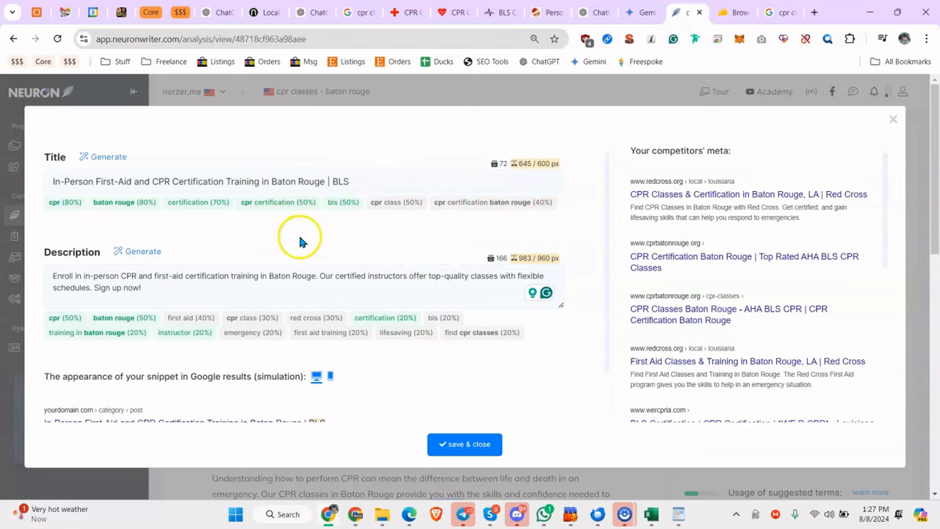
click(59, 279)
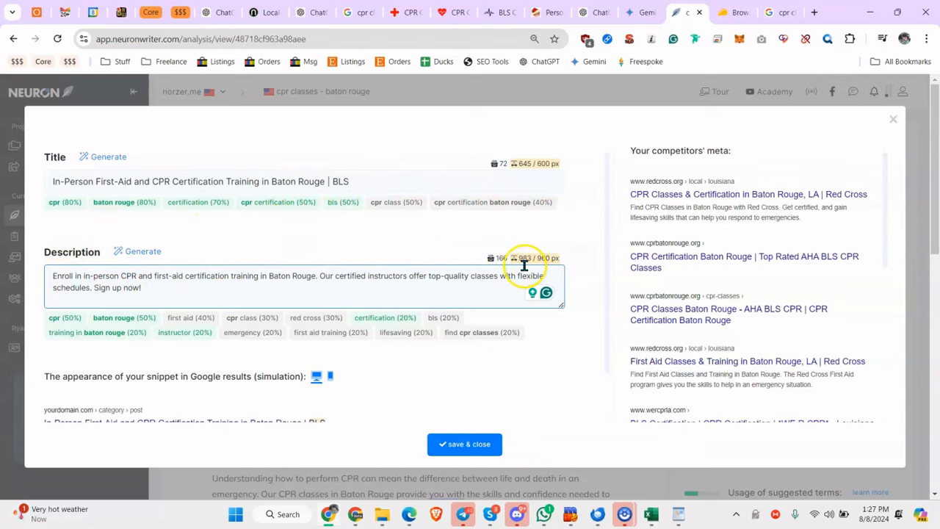
double_click(502, 257)
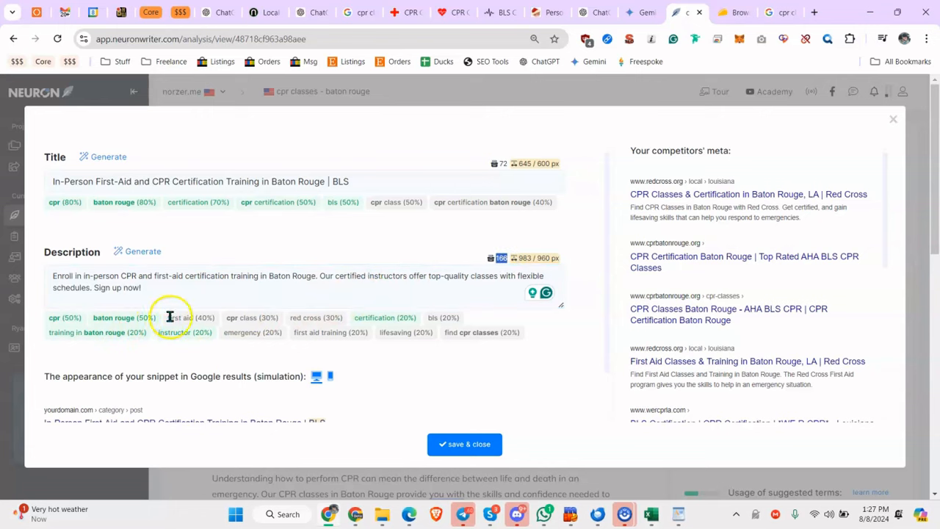
Step: Remove "Enroll in" from the start of the meta description so it begins with a capitalized "In-person CPR"
click(99, 283)
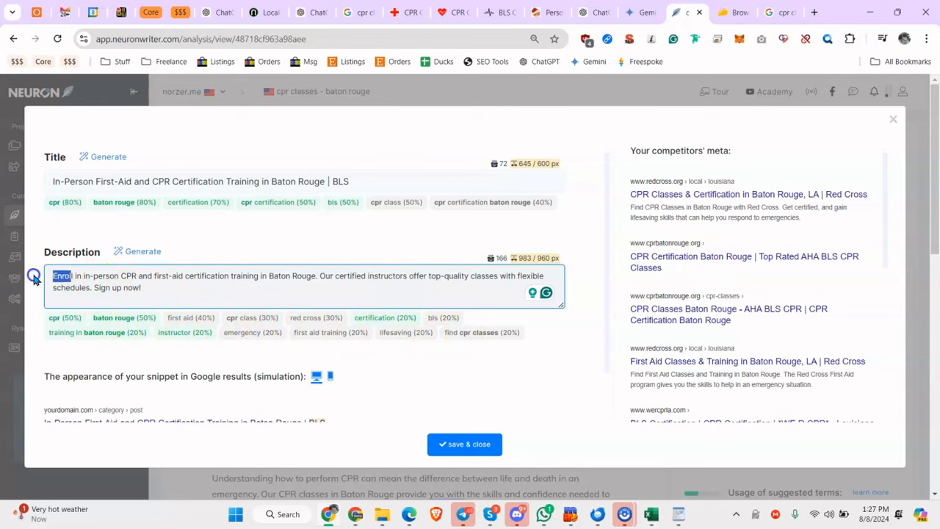
key(Delete)
key(Delete)
key(Delete)
key(Delete)
key(Delete)
key(Delete)
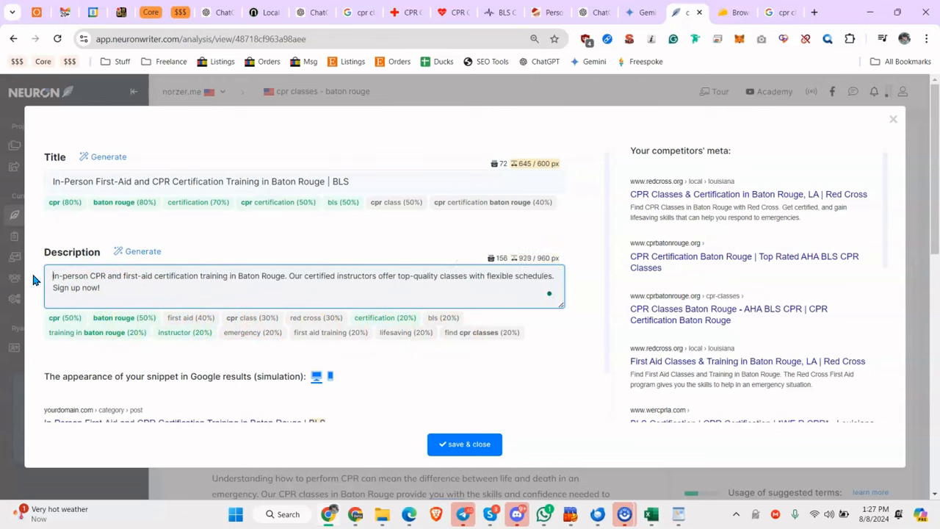
text(I)
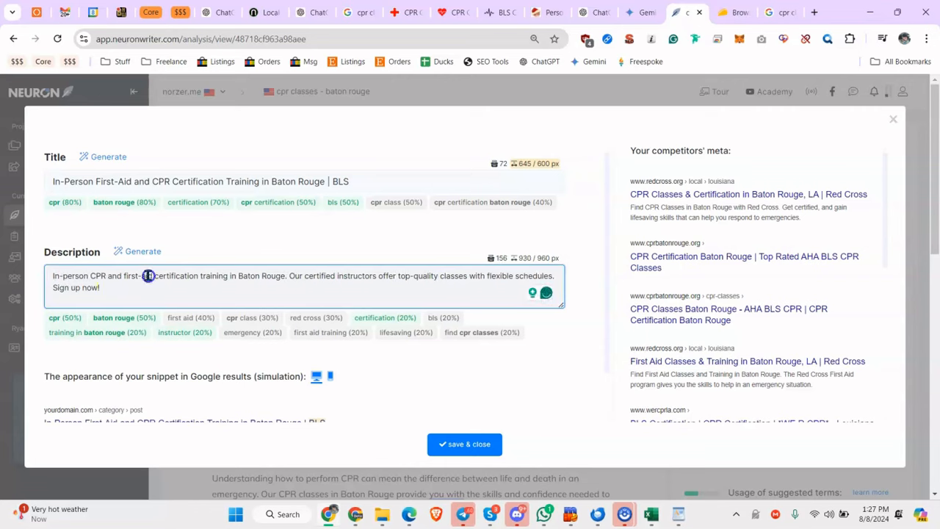
Step: Change "first-aid" to "first aid" in the meta description to match the suggested term
click(185, 315)
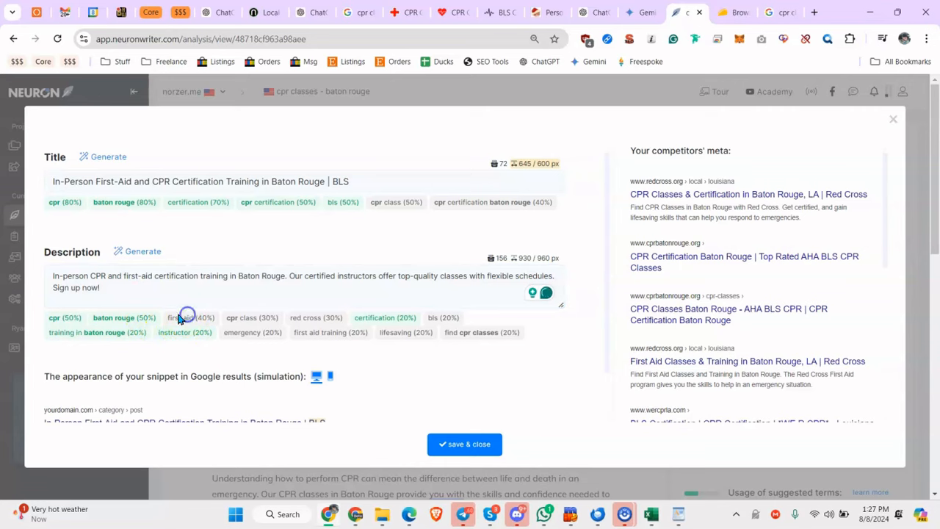
click(208, 304)
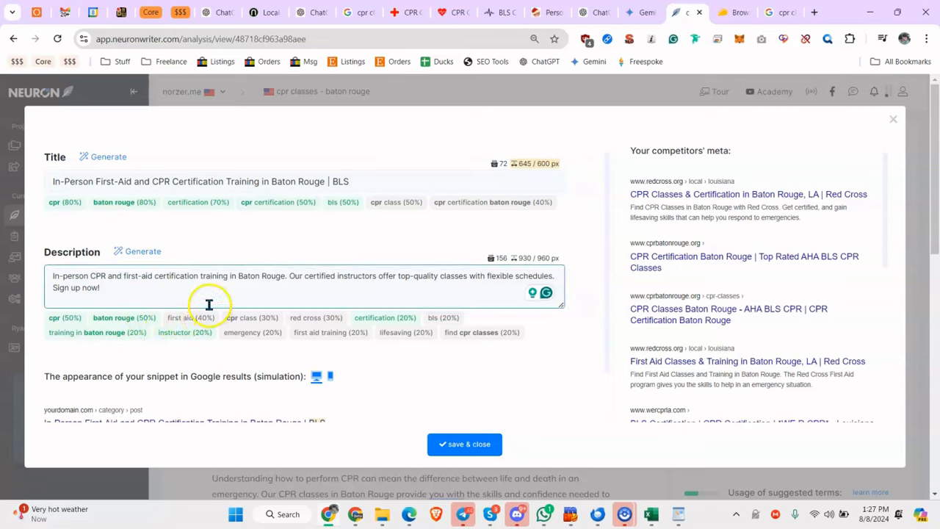
click(138, 276)
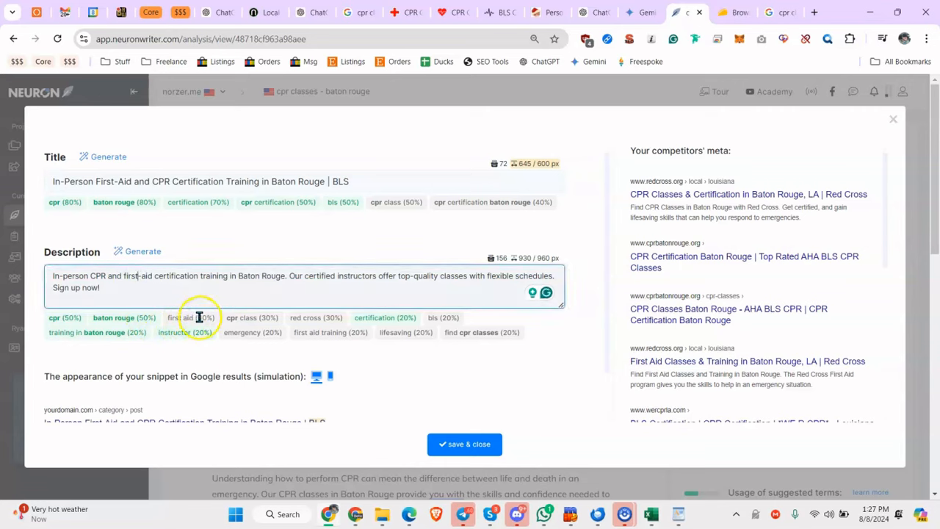
click(180, 317)
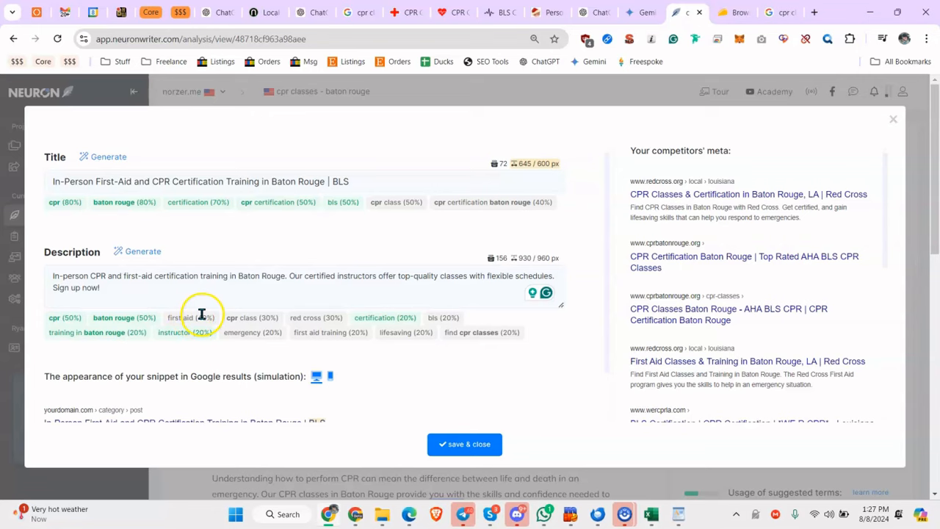
click(144, 275)
key(BackSpace)
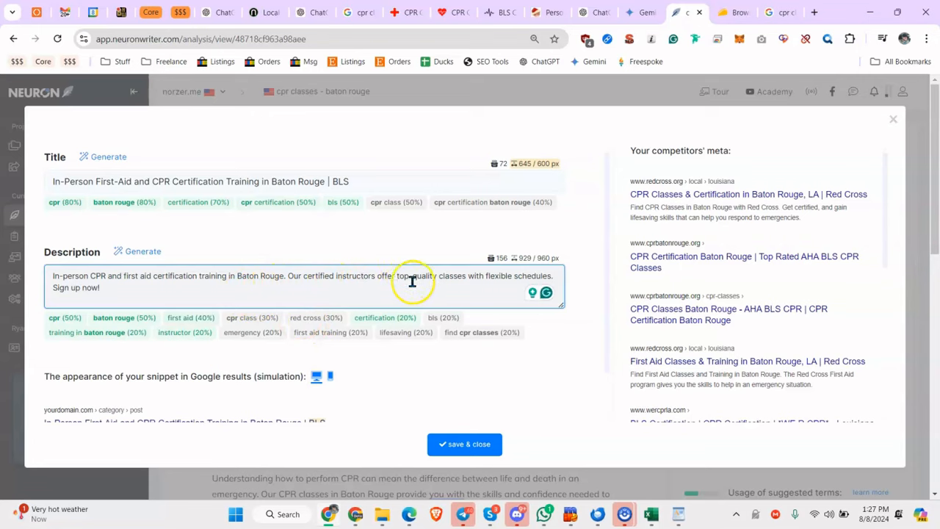
Step: Replace "Sign up now!" at the end of the meta description with "Red Cross approved"
key(BackSpace)
key(BackSpace)
key(BackSpace)
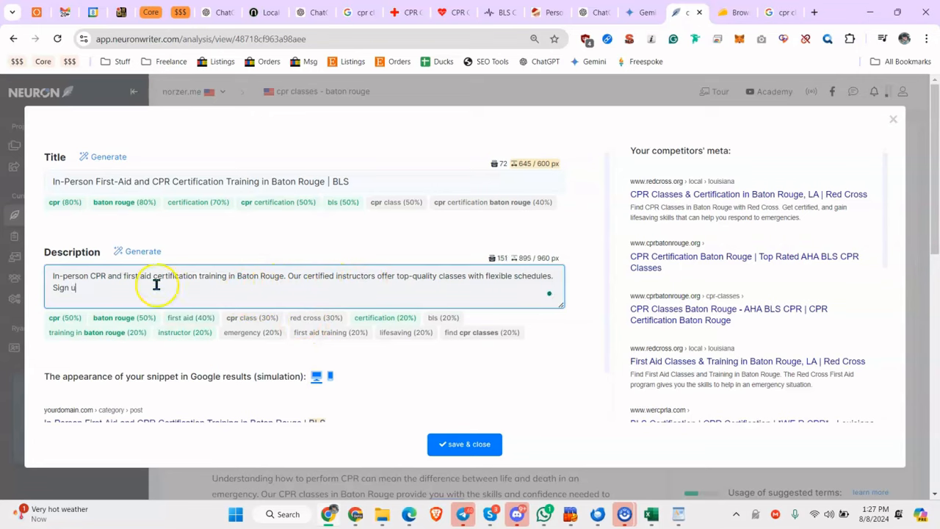
key(BackSpace)
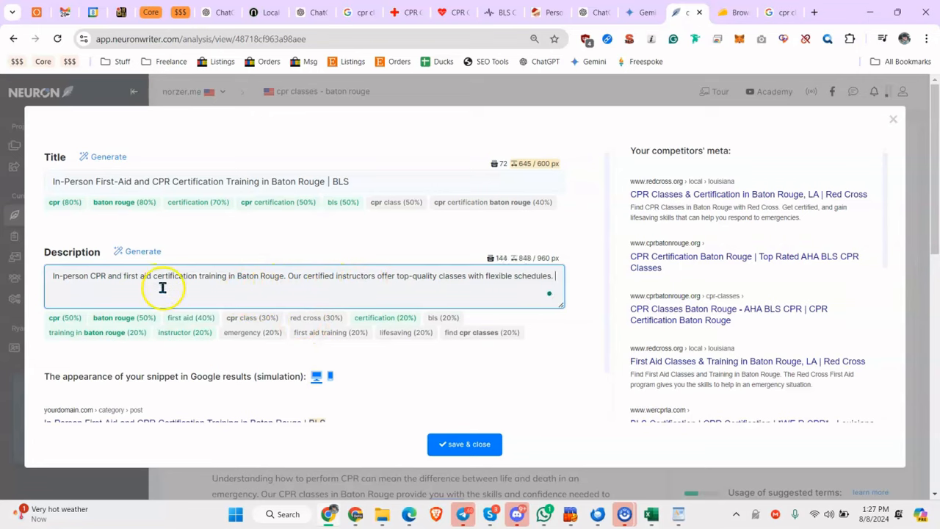
text(Red Cross approved)
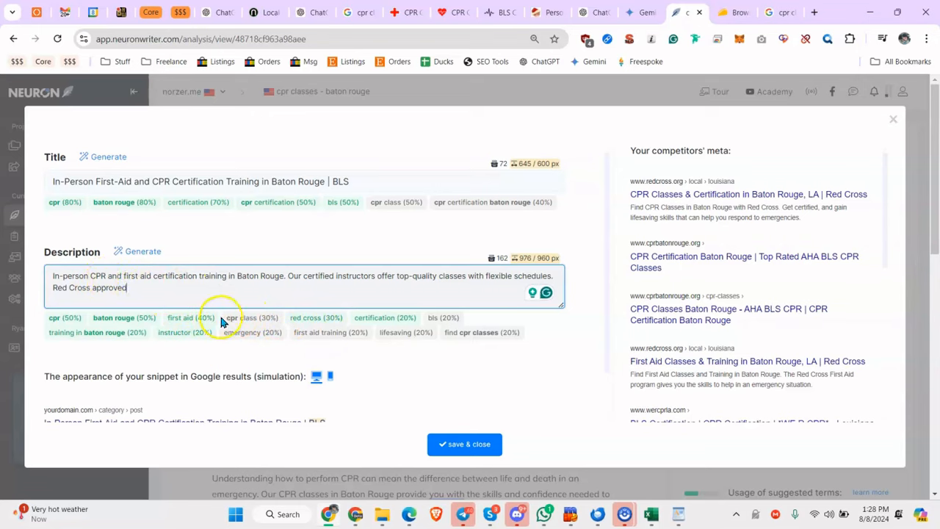
Step: Check the Google snippet preview and remaining suggested description terms, and save the meta title and description
click(150, 279)
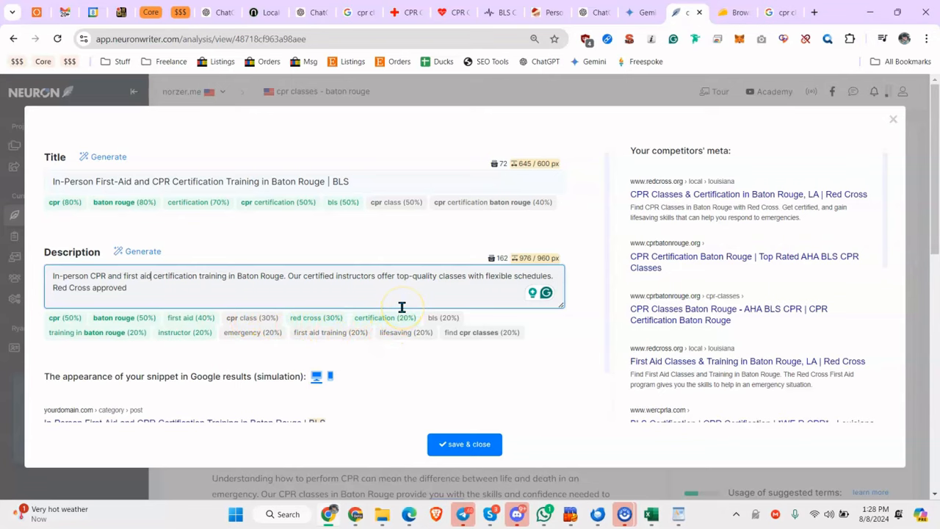
scroll(402, 307, down, 1)
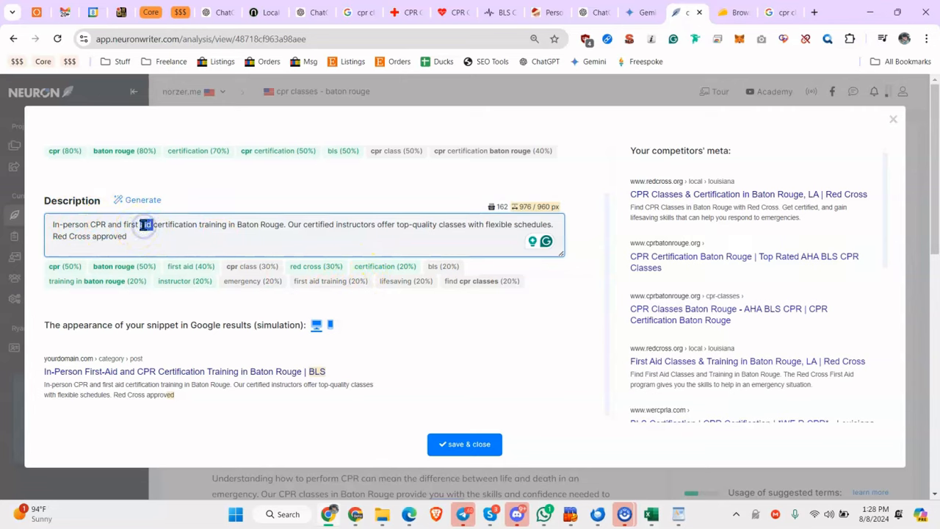
double_click(101, 225)
click(102, 224)
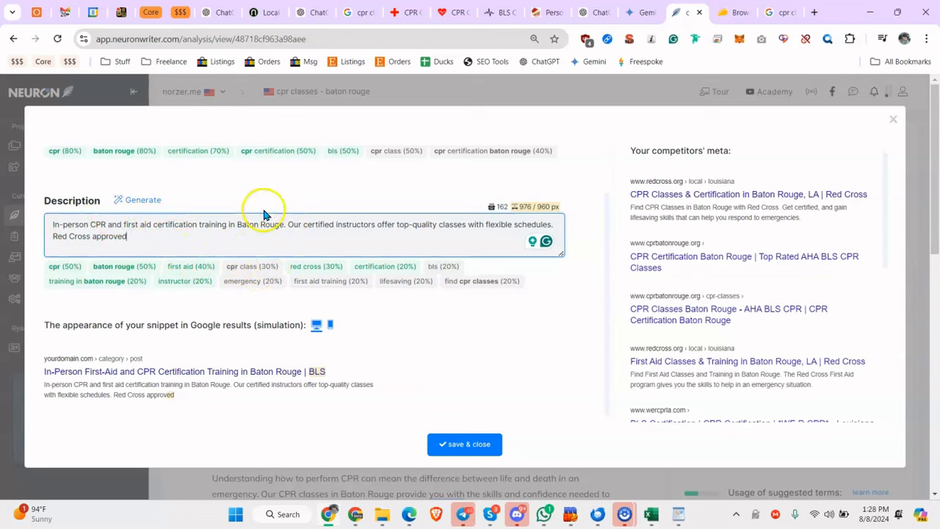
click(265, 270)
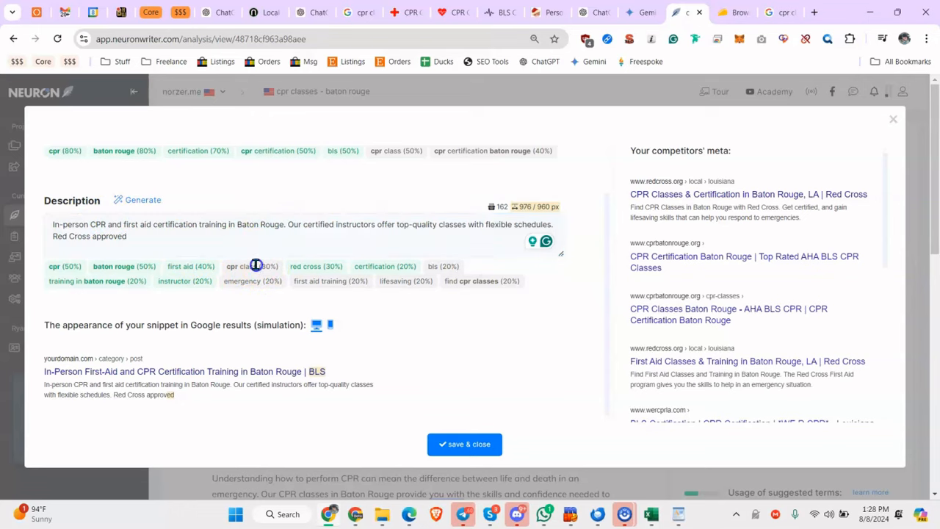
right_click(255, 265)
click(248, 273)
click(454, 443)
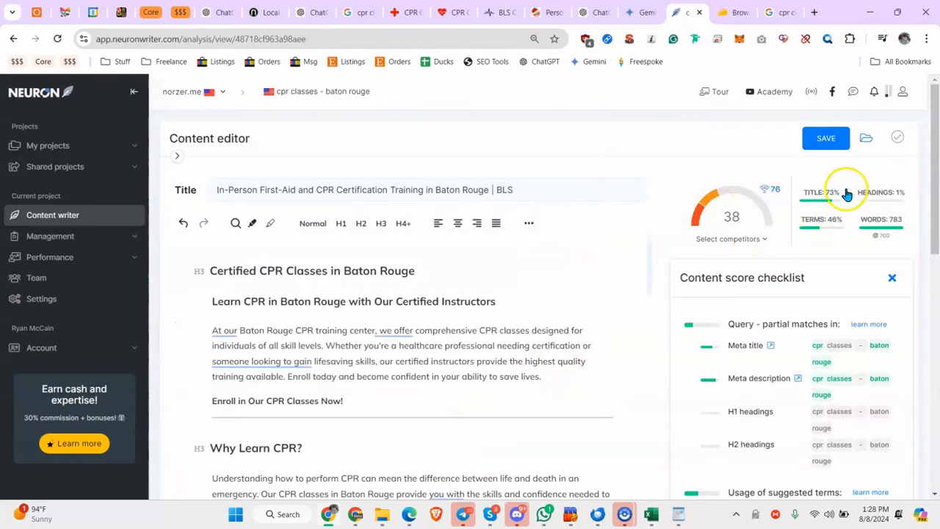
Step: Examine the headings score and the content score checklist against the heading levels used throughout the article
click(873, 190)
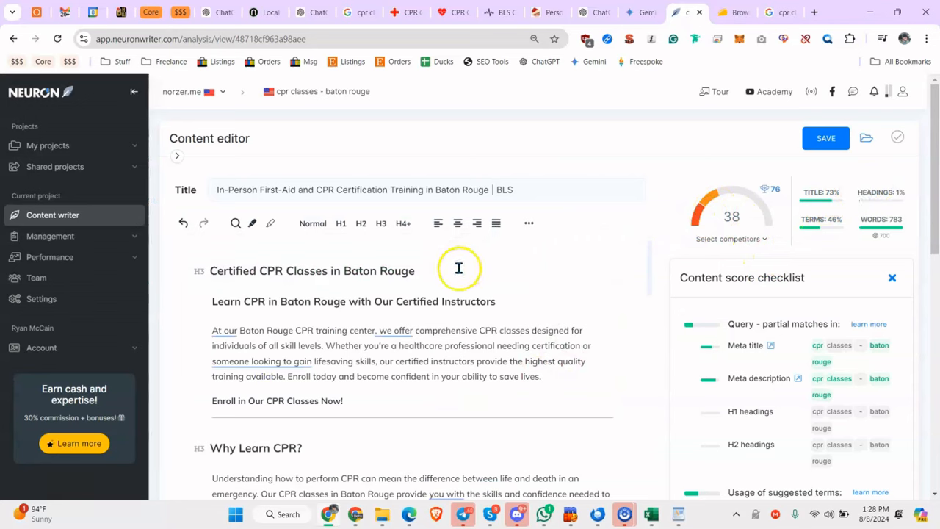
scroll(415, 277, down, 2)
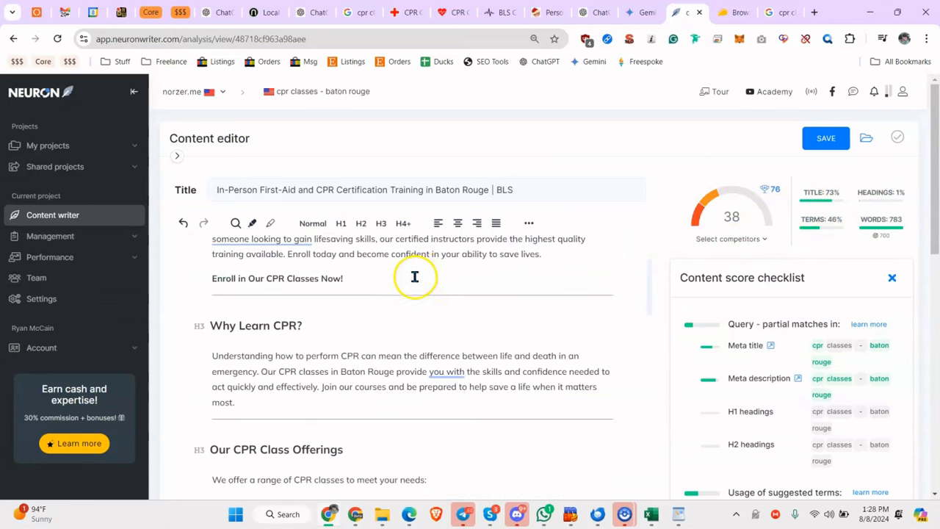
click(236, 328)
double_click(240, 327)
click(268, 326)
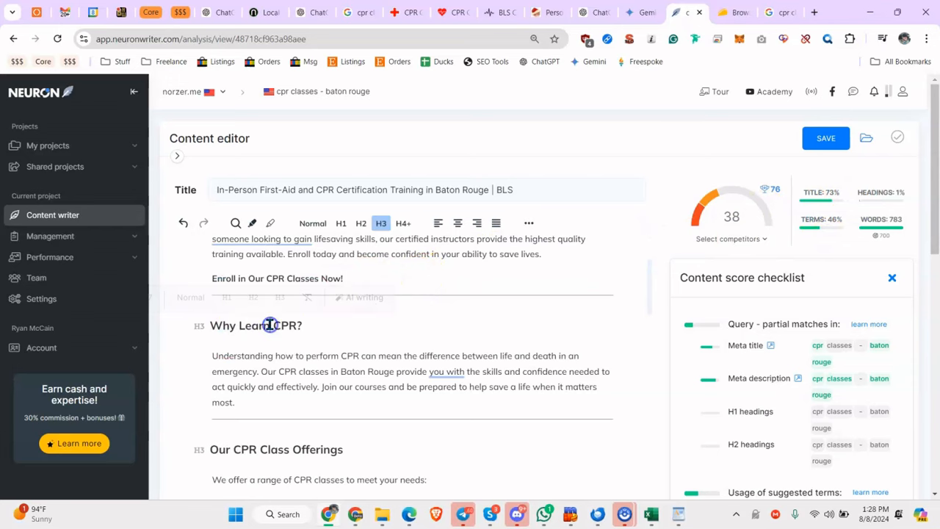
scroll(365, 298, down, 2)
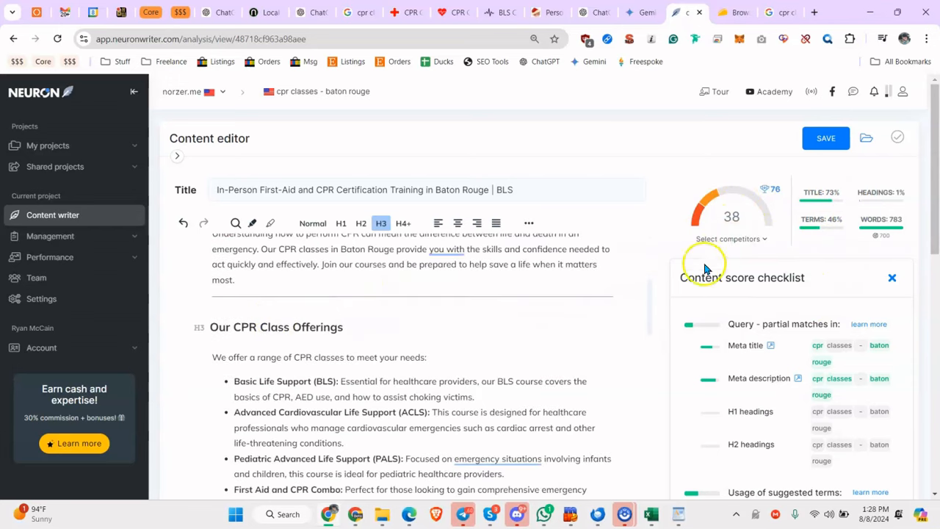
scroll(373, 326, down, 3)
scroll(374, 320, down, 5)
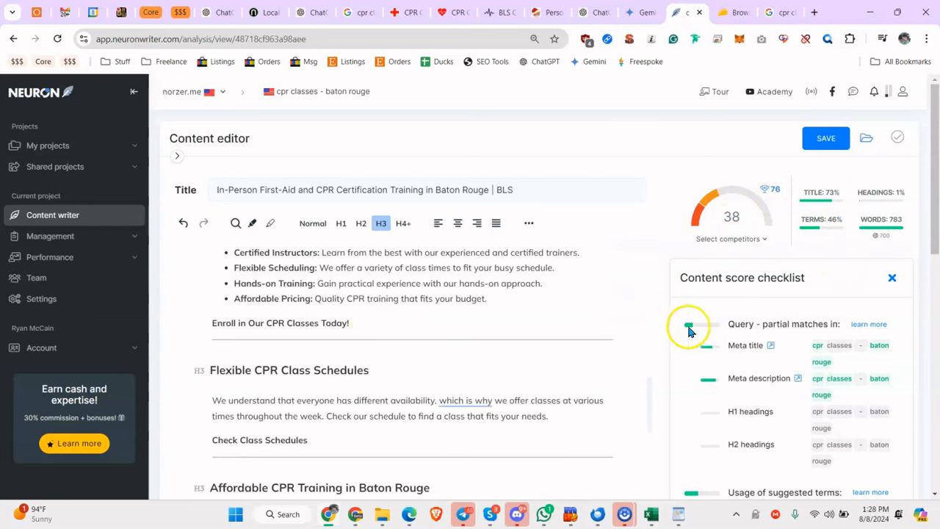
scroll(692, 325, down, 1)
Step: Compare the usage counts of the basic and extended suggested terms with the article text and the competitors' content scores
click(891, 217)
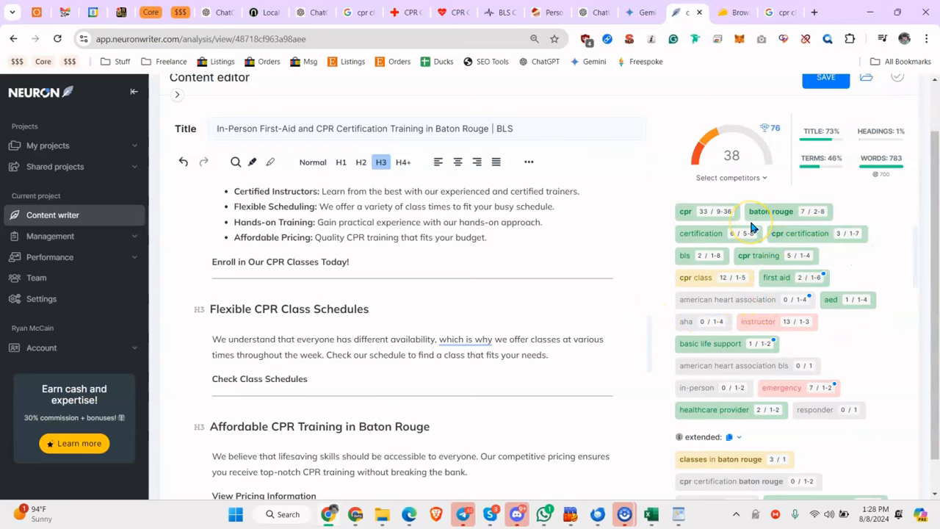
scroll(753, 233, down, 3)
scroll(779, 240, up, 3)
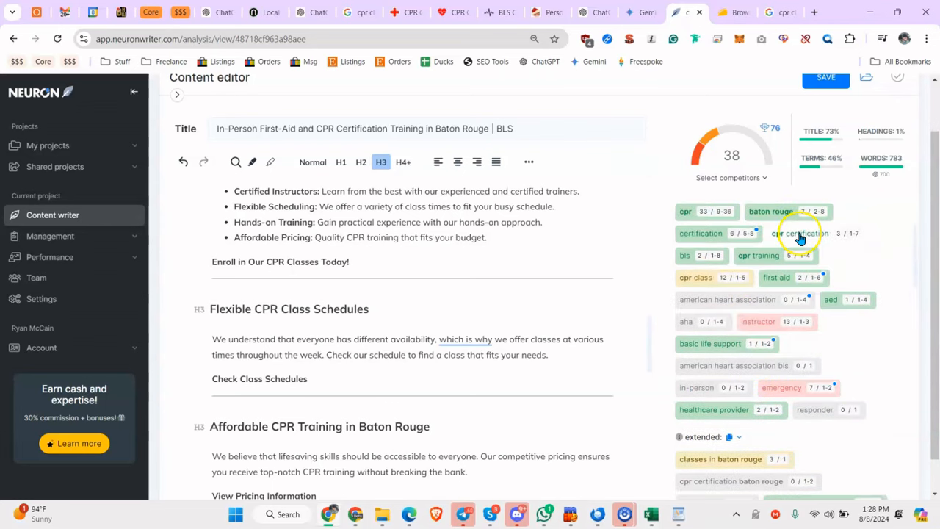
scroll(800, 237, up, 1)
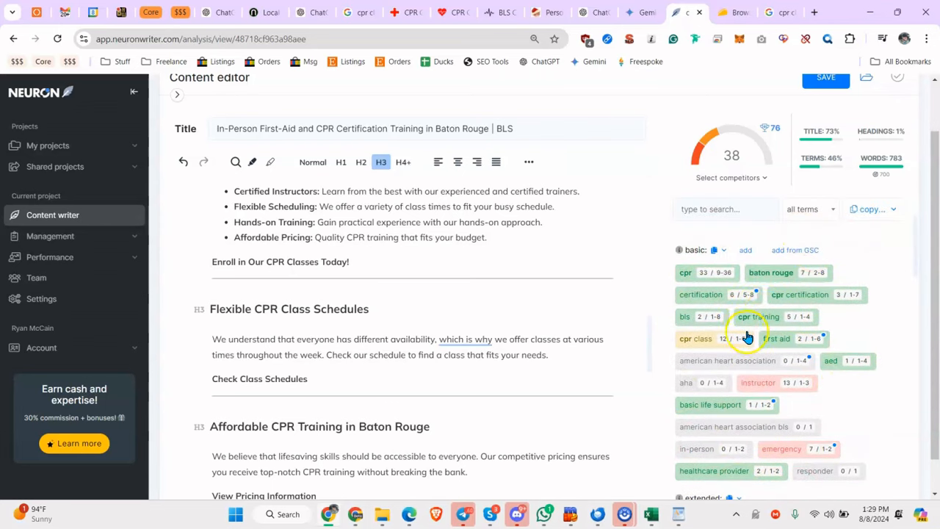
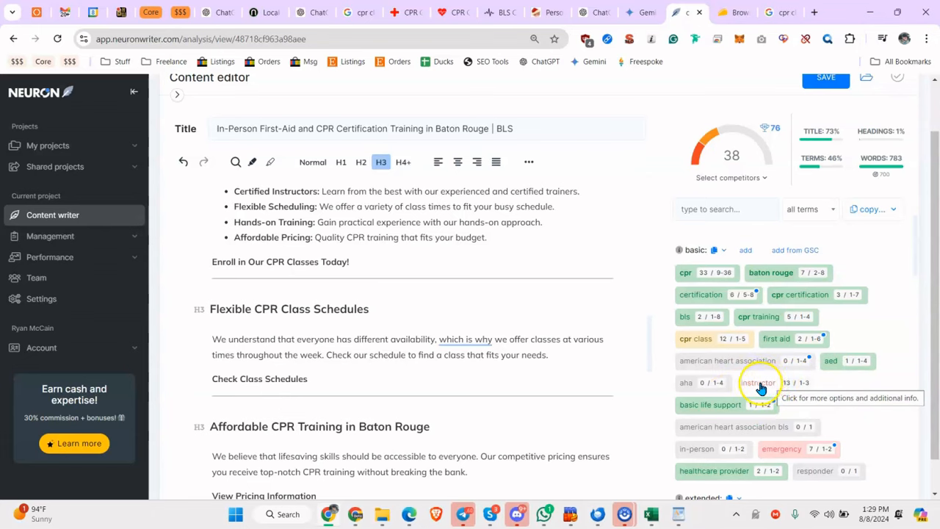
scroll(378, 353, down, 10)
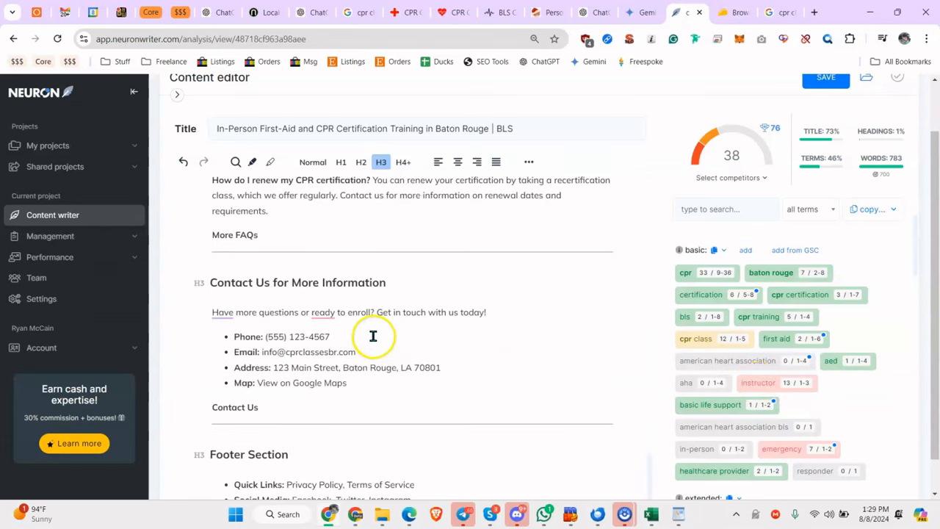
scroll(373, 336, down, 2)
scroll(376, 332, up, 6)
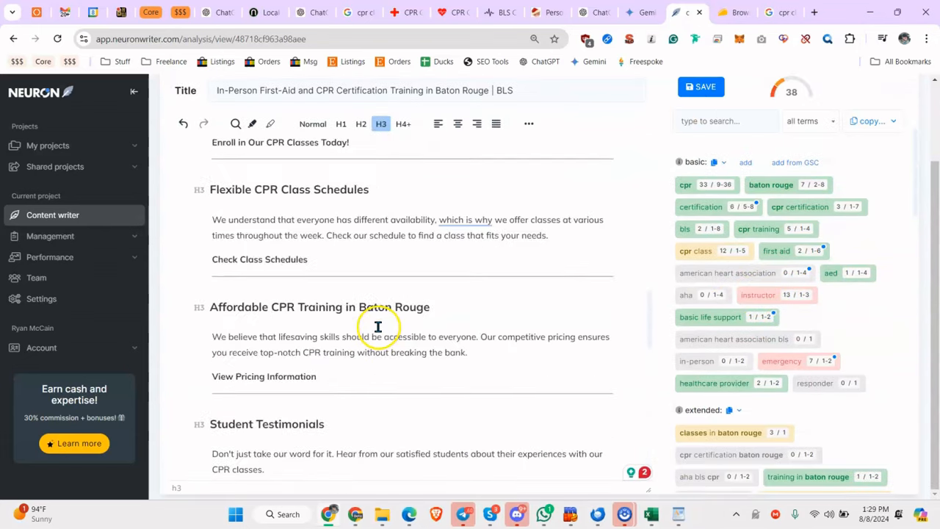
scroll(378, 327, up, 3)
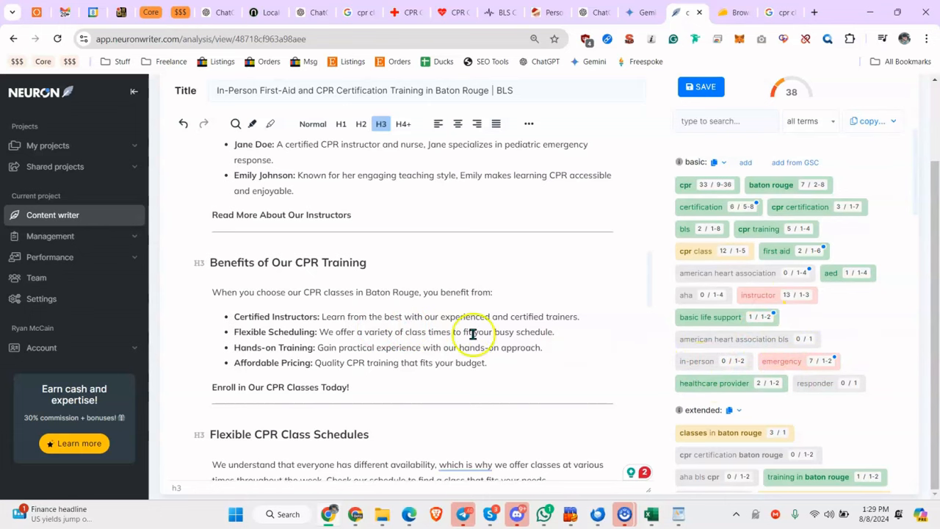
scroll(749, 334, down, 5)
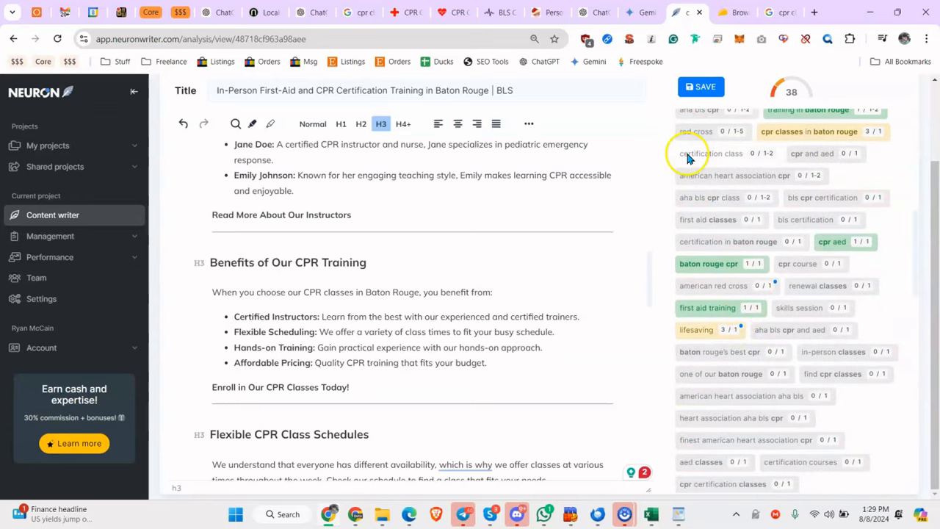
scroll(685, 149, up, 8)
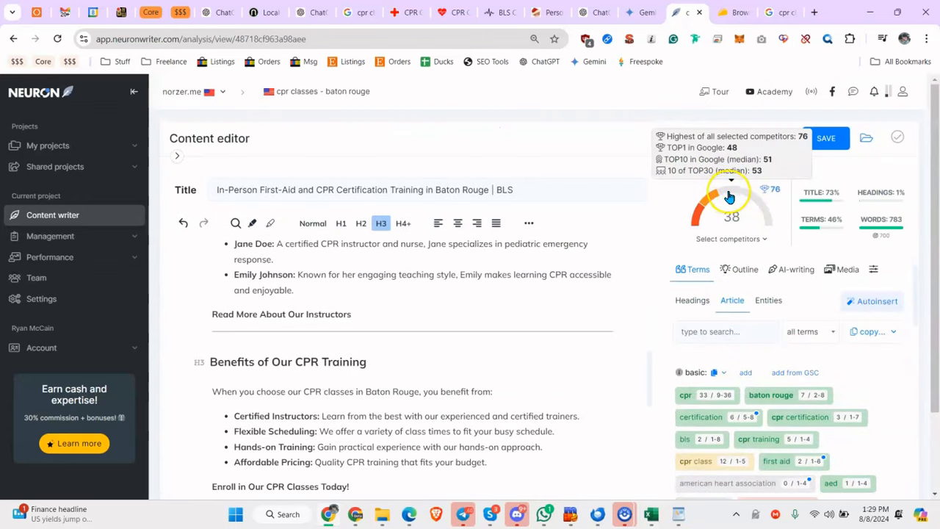
Step: Review the basic and extended term counts and the article's class schedule, pricing and testimonials sections
scroll(734, 213, down, 3)
scroll(754, 250, down, 1)
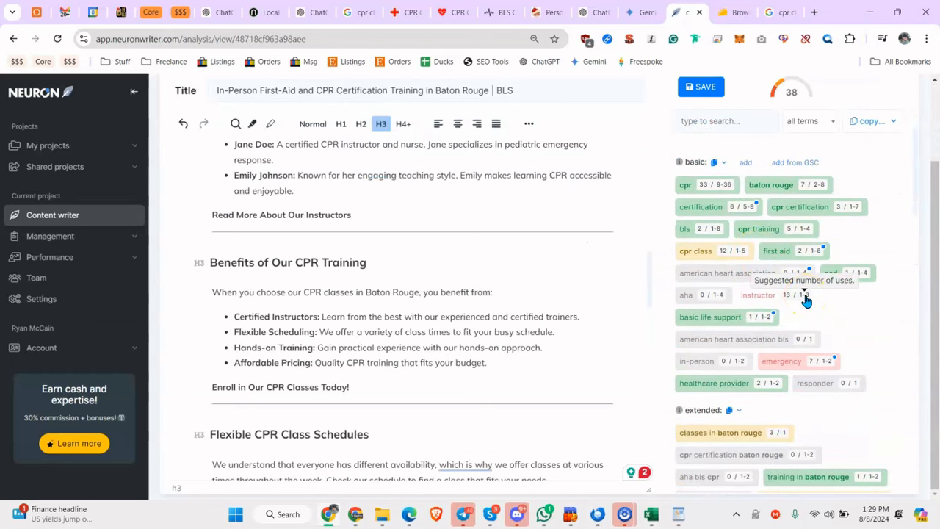
scroll(800, 249, down, 4)
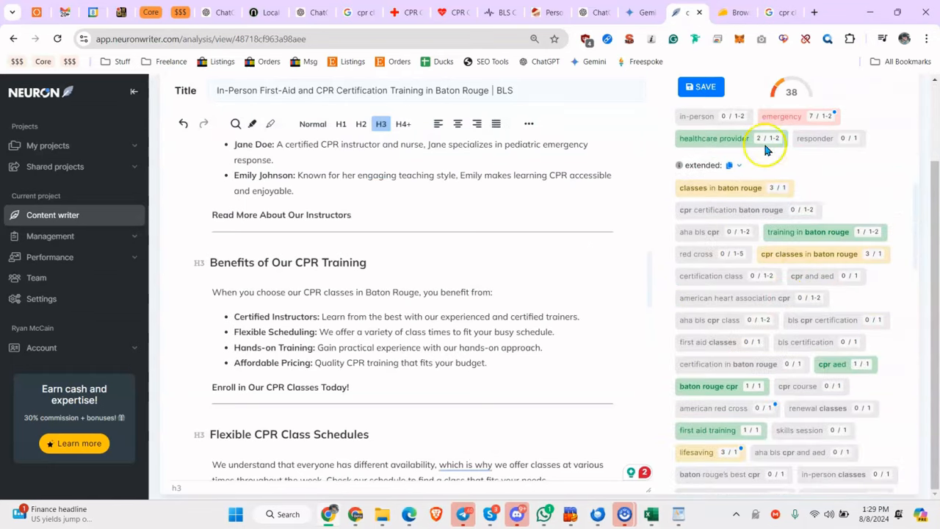
scroll(481, 411, down, 2)
scroll(483, 410, down, 3)
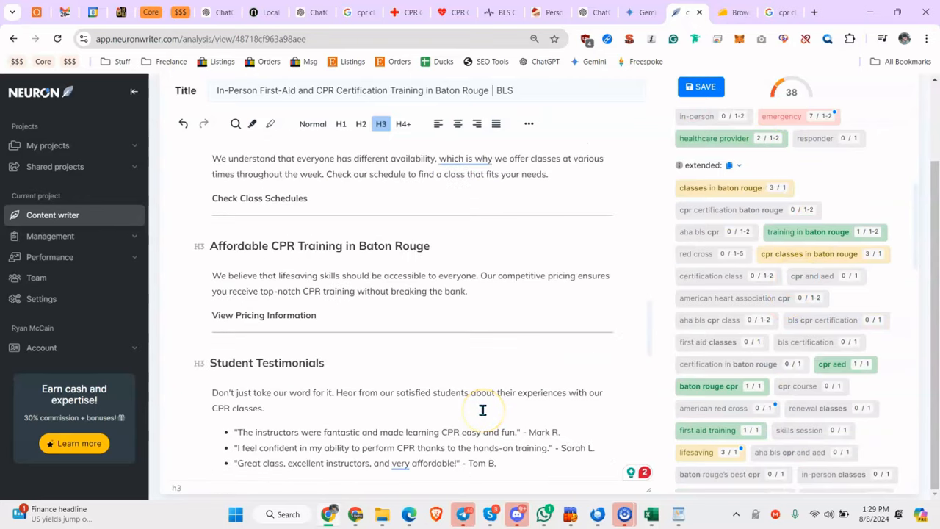
double_click(470, 385)
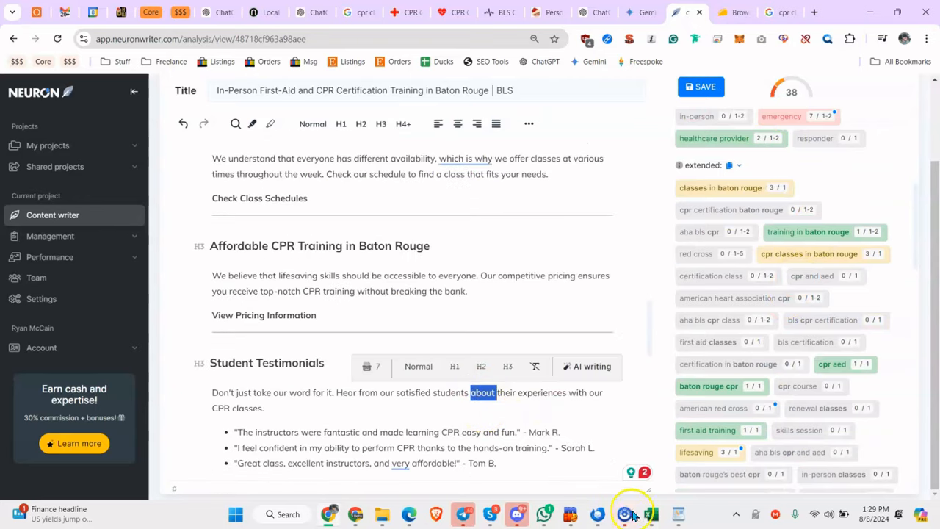
Step: Switch to the Norzer On-Page SEO Checklist workbook in Excel and look over its sections from EEAT upward
click(648, 515)
click(189, 338)
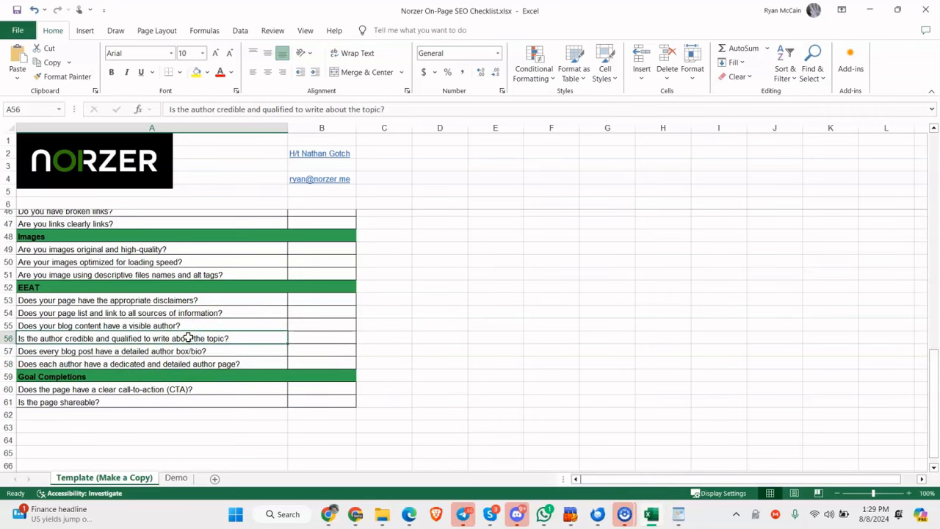
scroll(189, 337, up, 13)
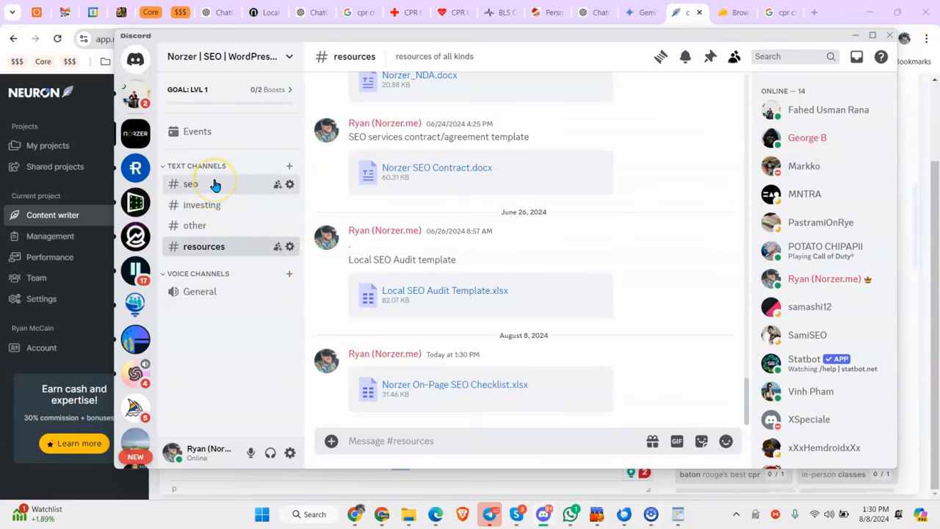
Step: Open Norzer On-Page SEO Checklist.xlsx from the resources channel of the Norzer Discord server and maximize it in Excel
click(214, 185)
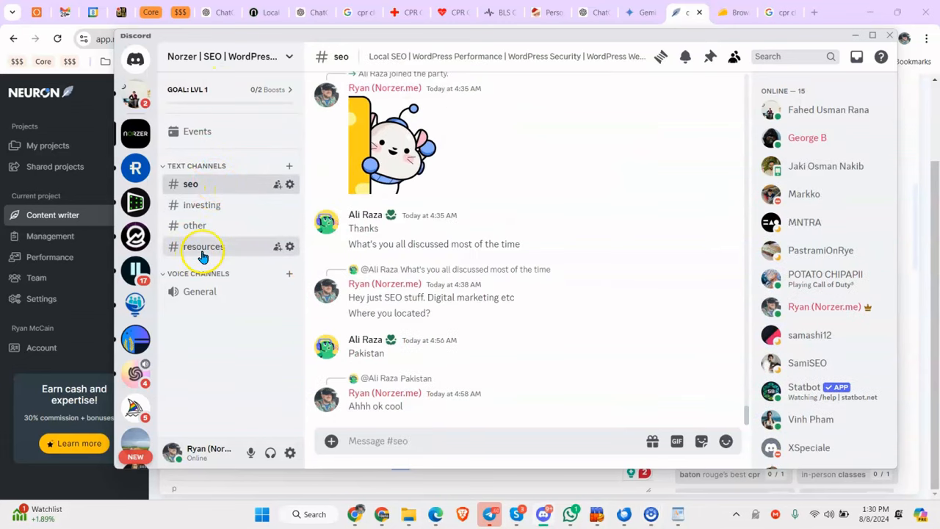
click(203, 250)
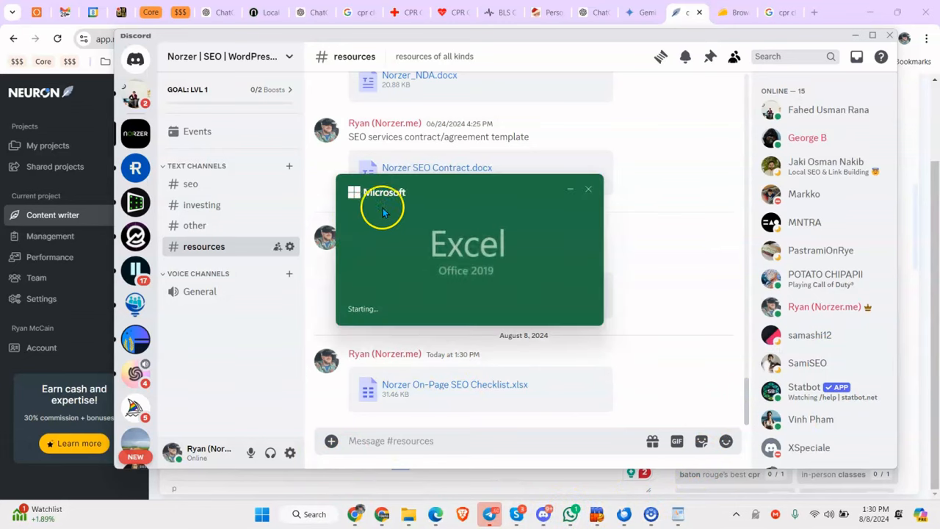
scroll(446, 276, down, 2)
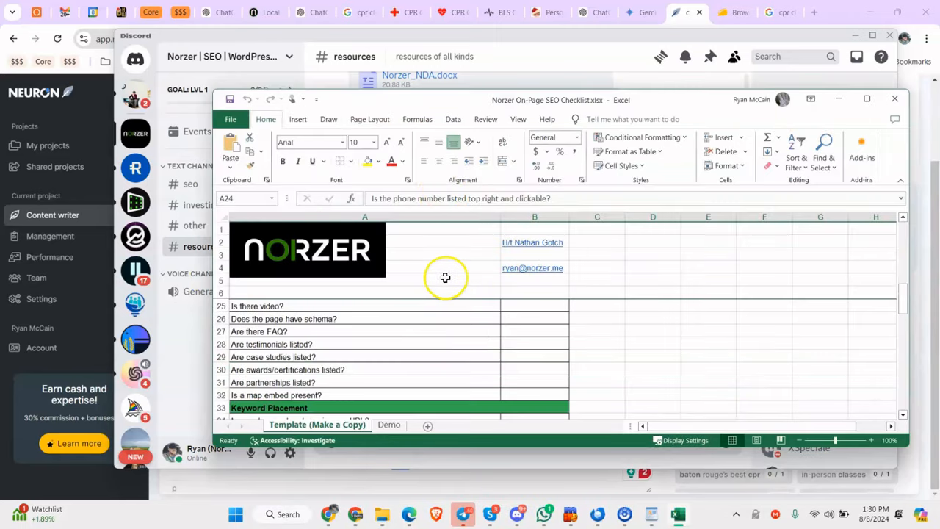
scroll(449, 275, up, 6)
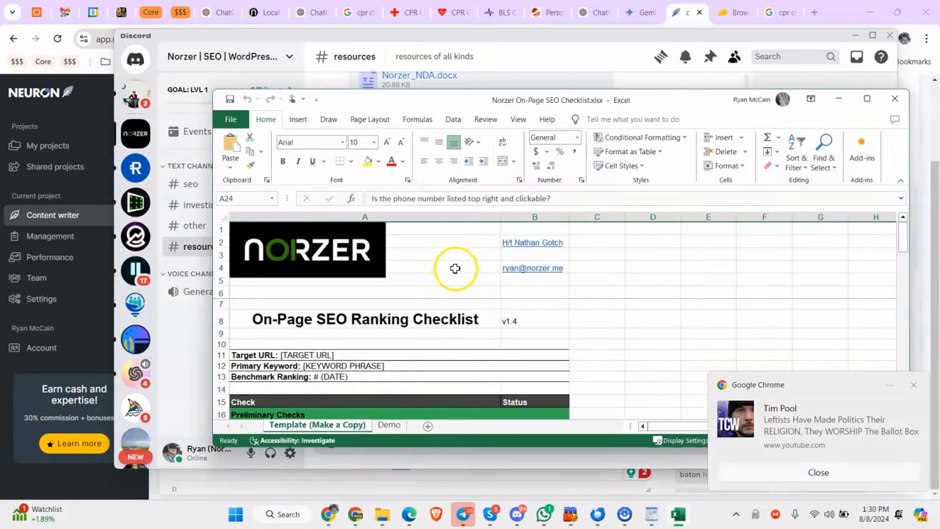
click(913, 385)
double_click(498, 99)
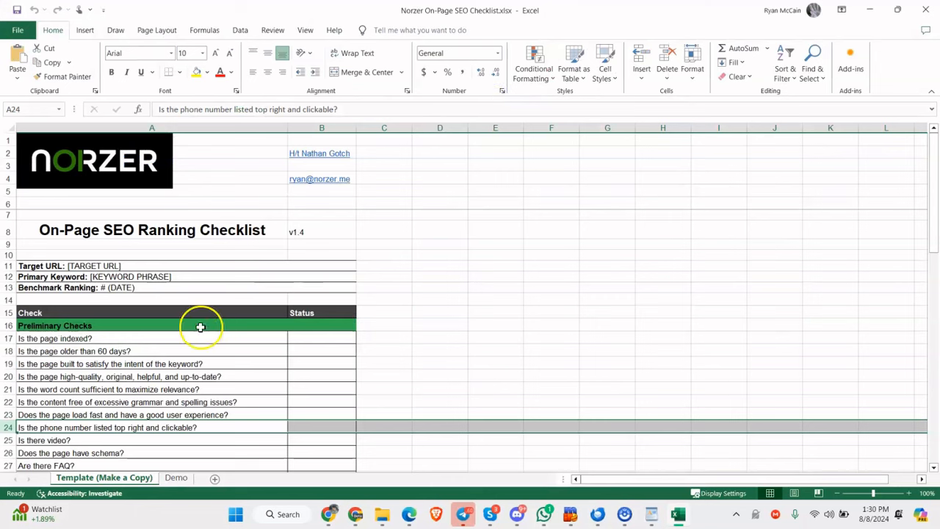
Step: Enlarge the checklist template to 117% and look through the items under Preliminary Checks
click(142, 309)
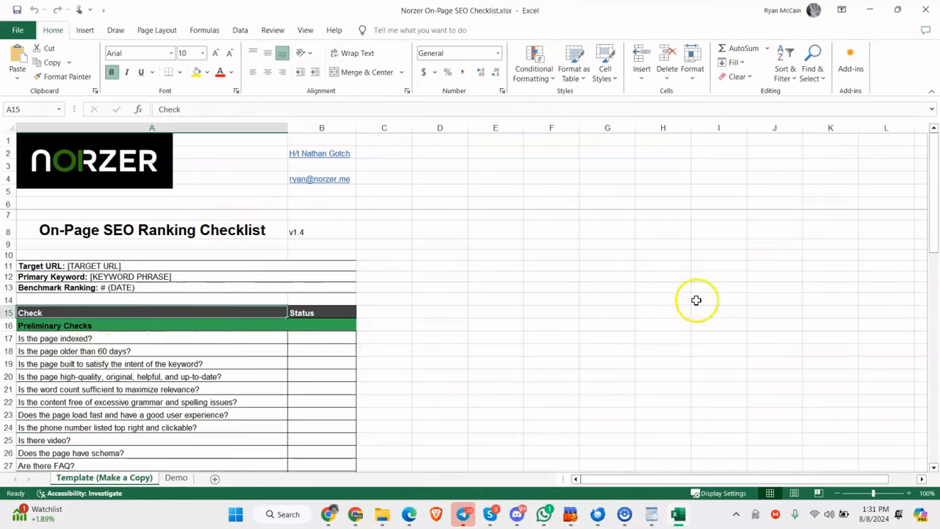
click(881, 493)
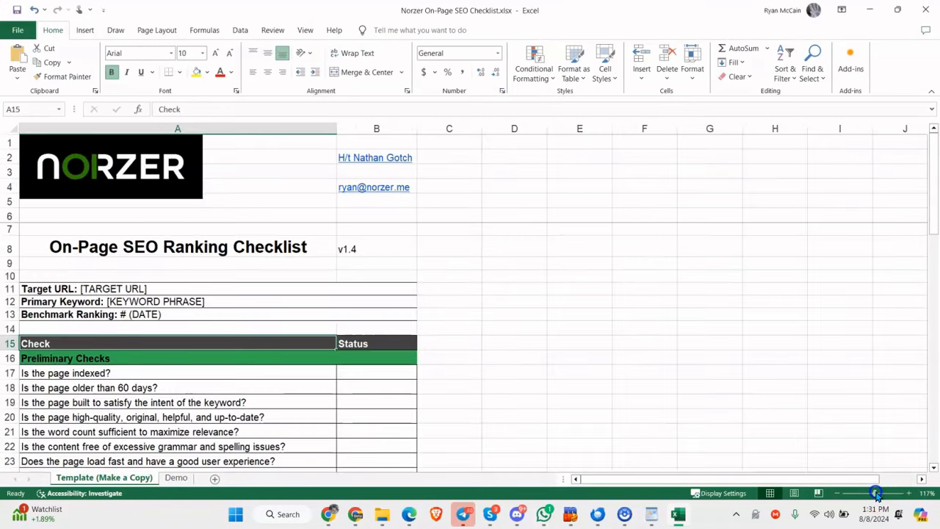
scroll(469, 400, down, 2)
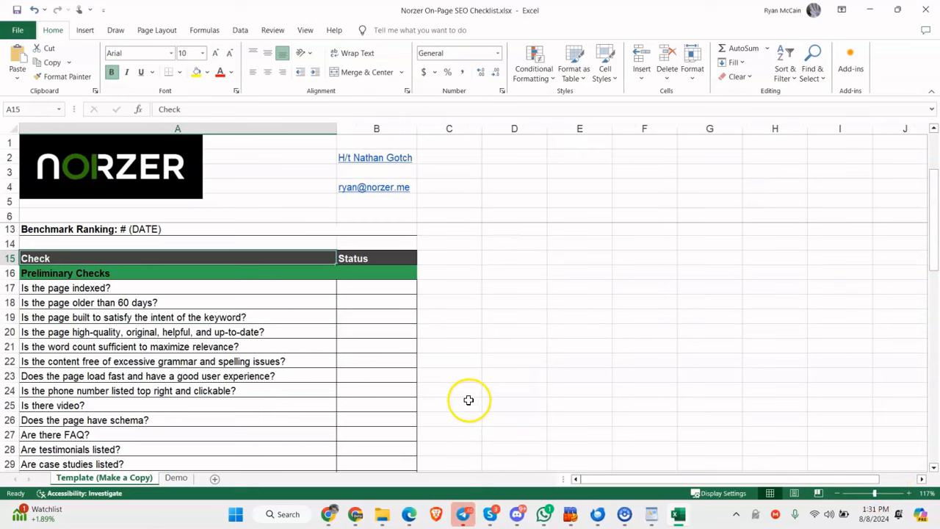
click(101, 287)
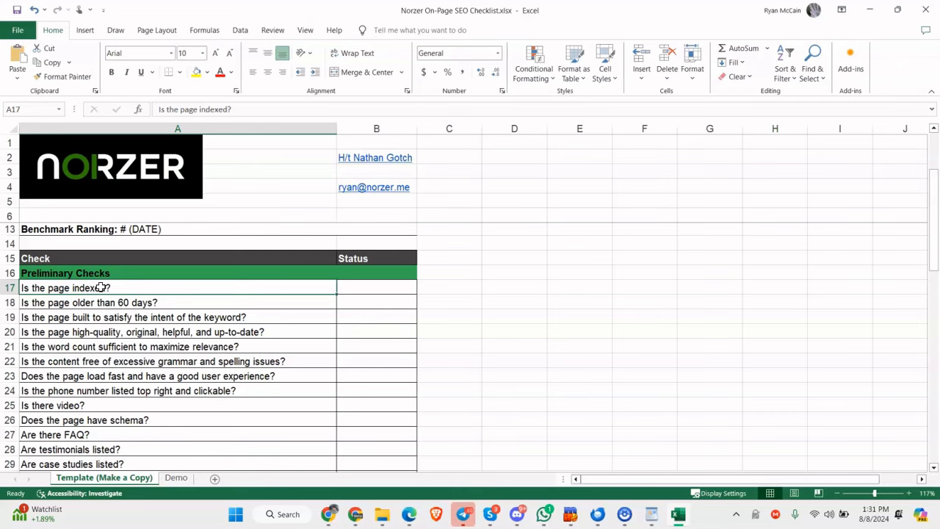
click(113, 317)
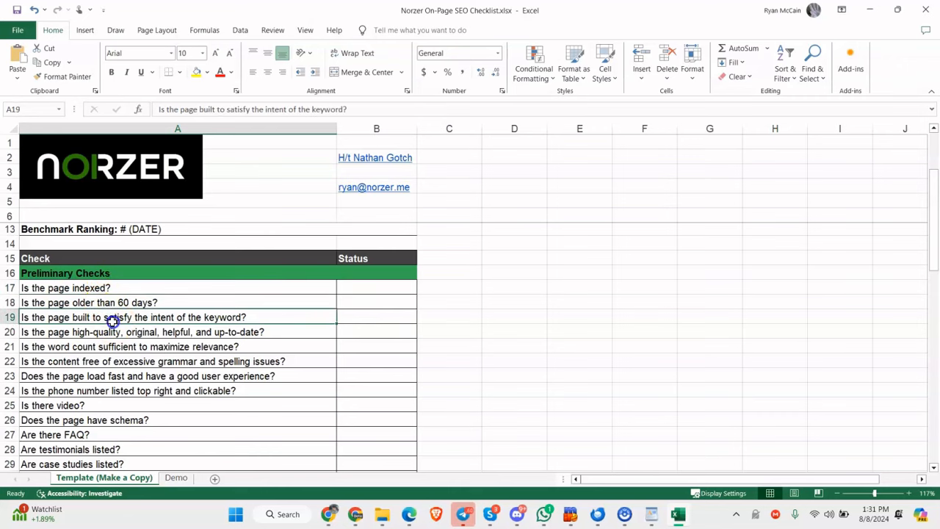
scroll(147, 310, down, 1)
scroll(152, 309, down, 2)
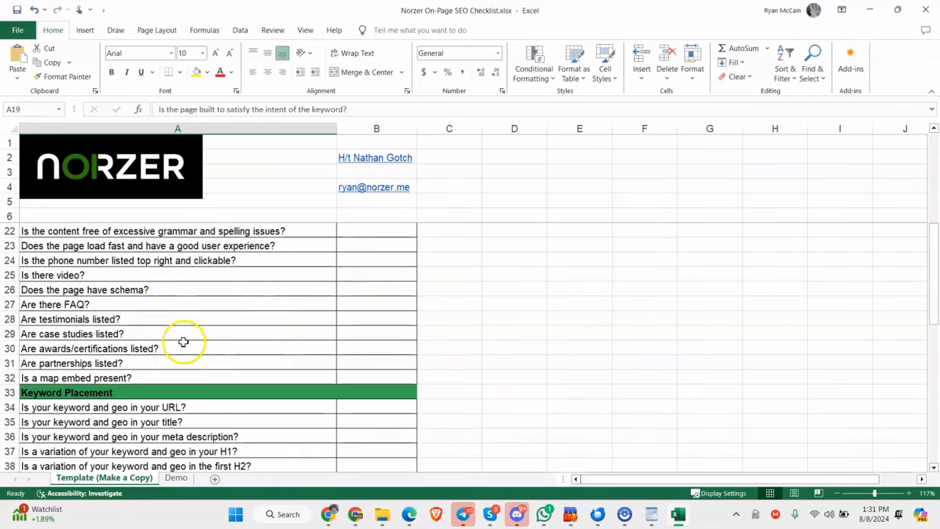
Step: Review the preliminary checks on page age, keyword intent, content quality, word count and grammar
scroll(183, 340, up, 2)
click(62, 260)
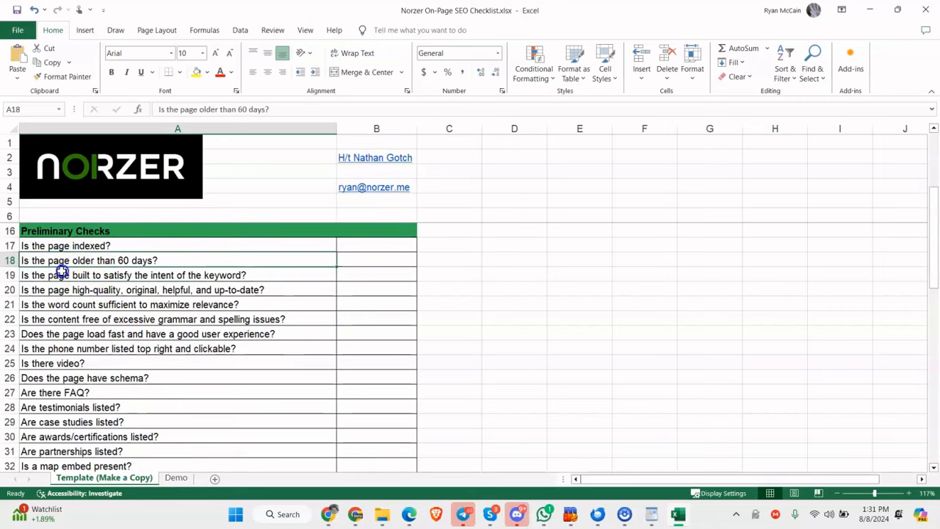
click(63, 274)
click(109, 262)
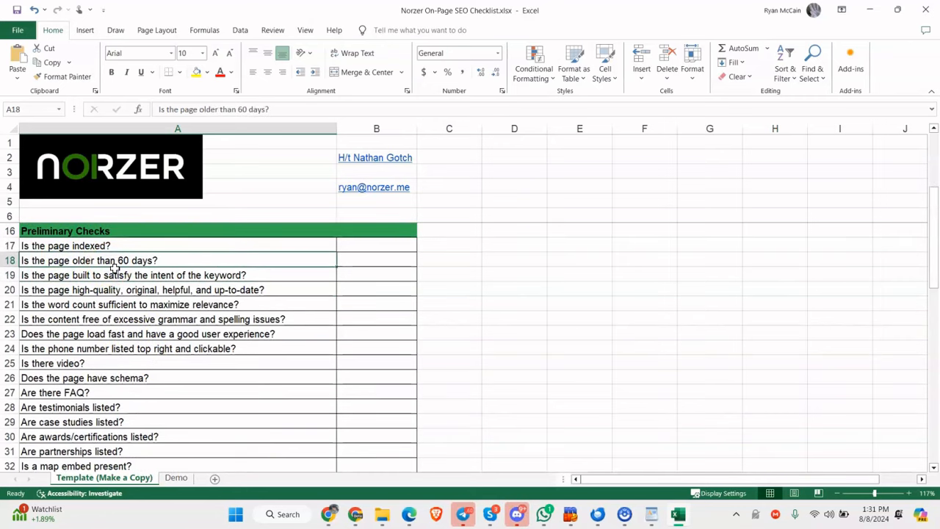
click(123, 274)
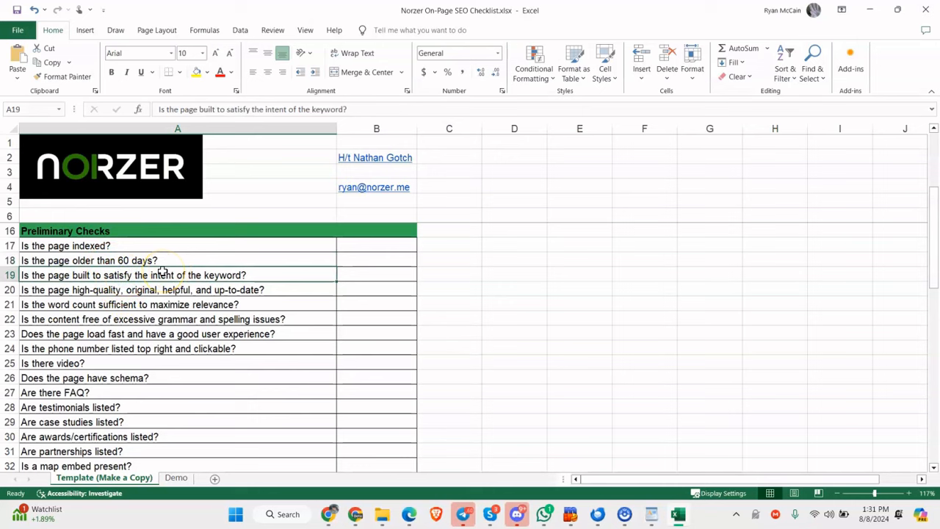
click(169, 291)
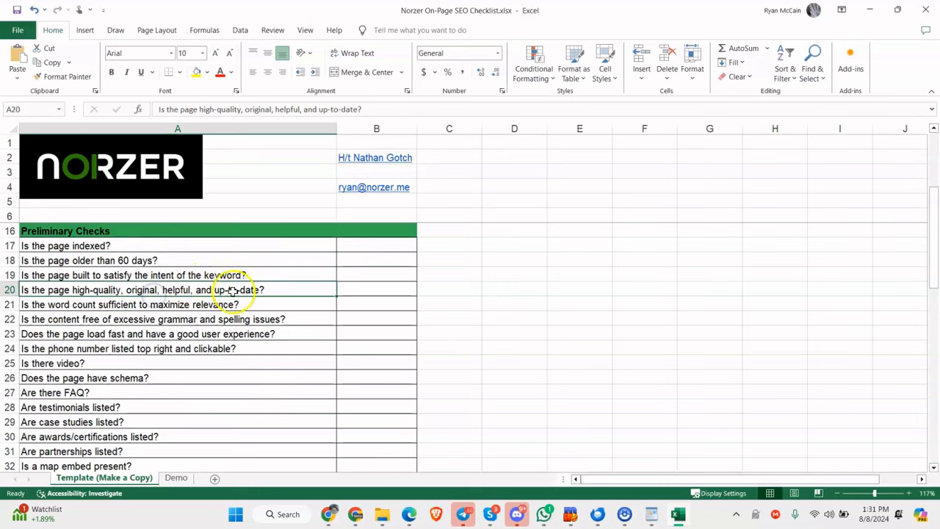
click(130, 317)
click(110, 306)
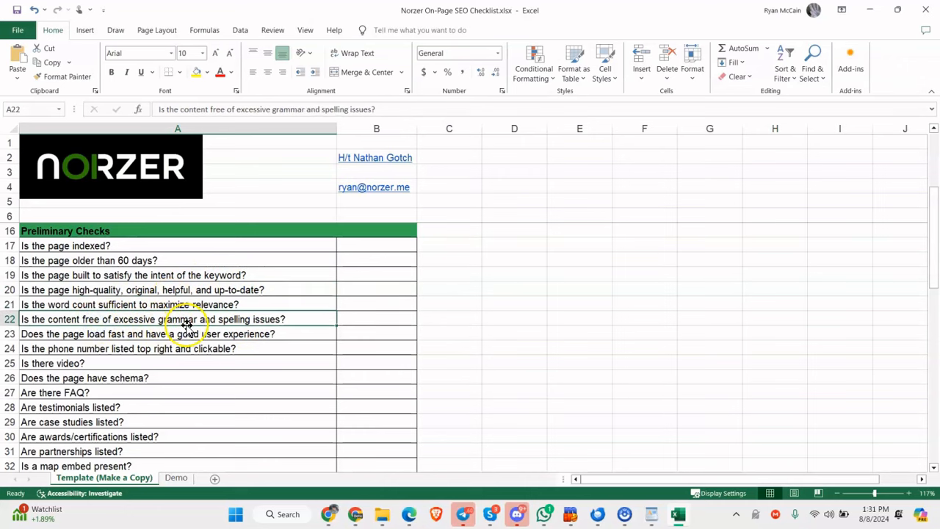
Step: Review the preliminary checks on load speed, phone number placement, video, schema and FAQ
scroll(147, 323, down, 1)
click(59, 291)
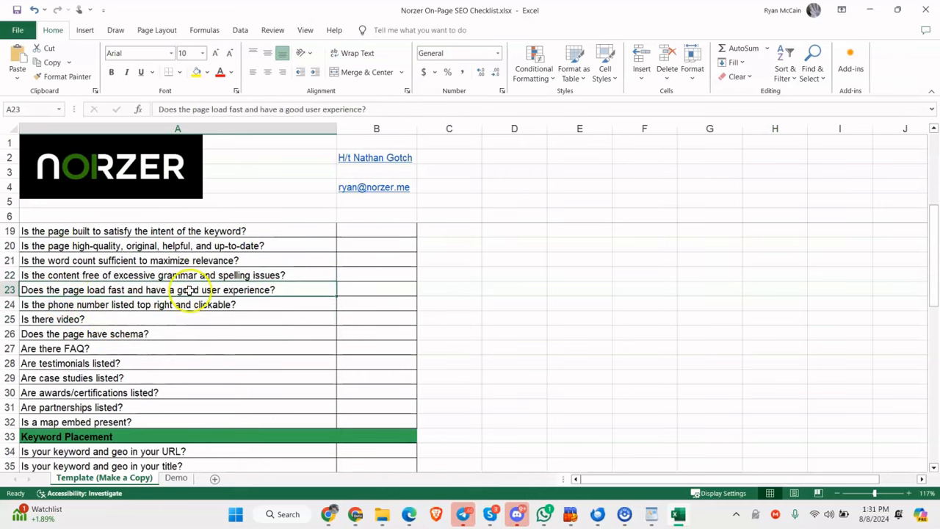
click(74, 305)
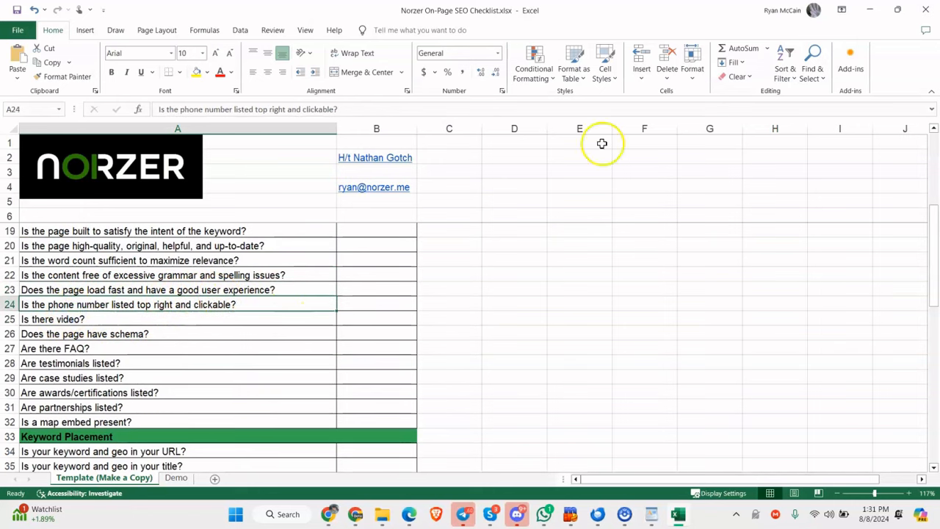
click(80, 316)
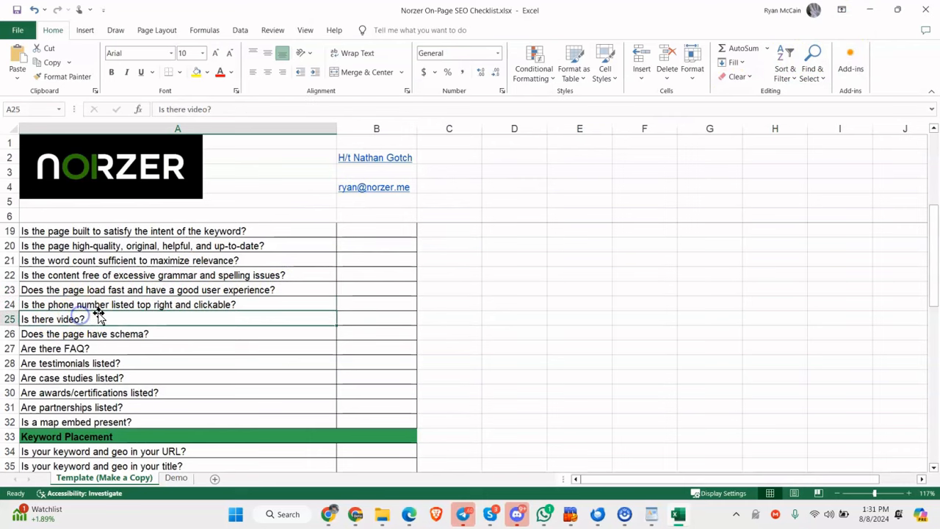
click(119, 346)
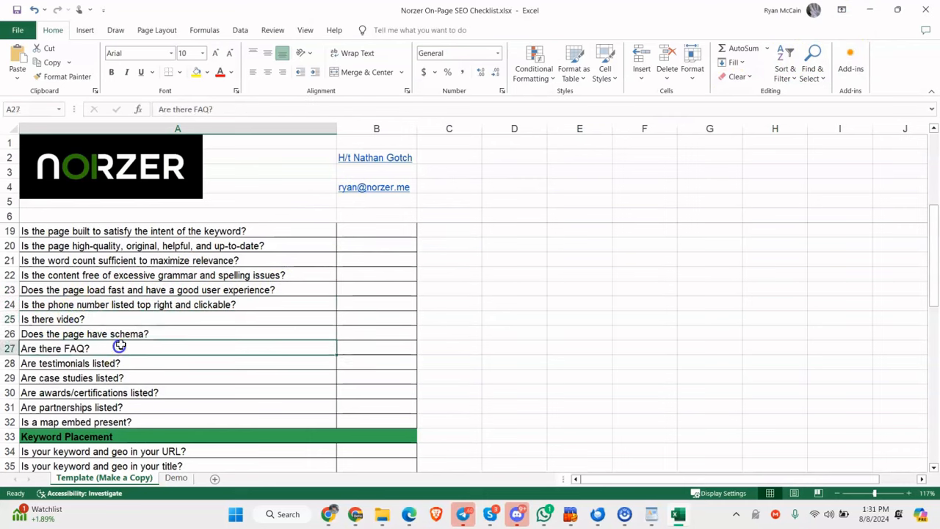
scroll(117, 342, down, 1)
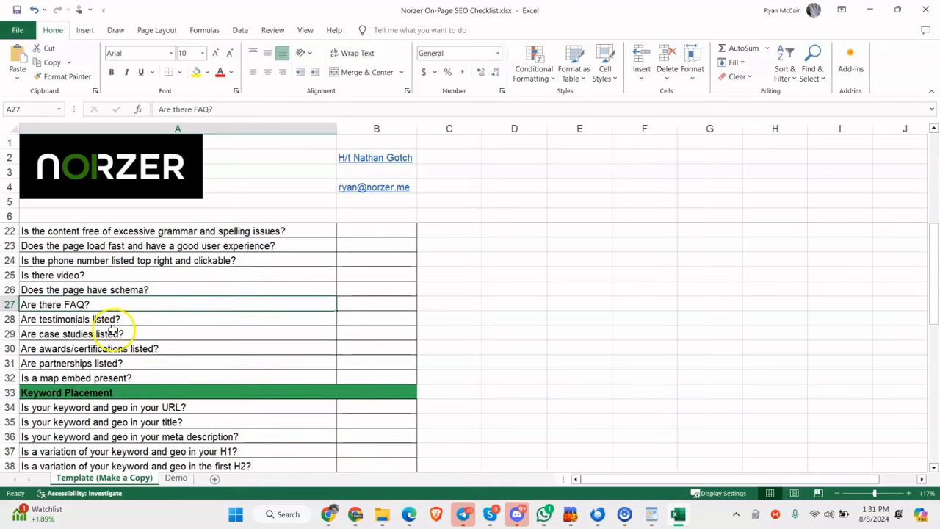
Step: Retype the opening letters "Ar" of the FAQ question in cell A27
double_click(29, 304)
key(BackSpace)
key(BackSpace)
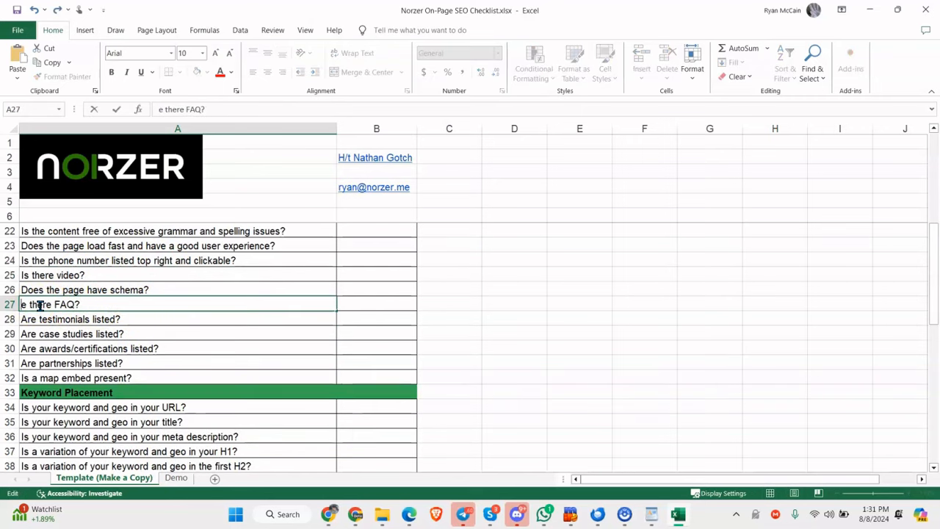
text(A)
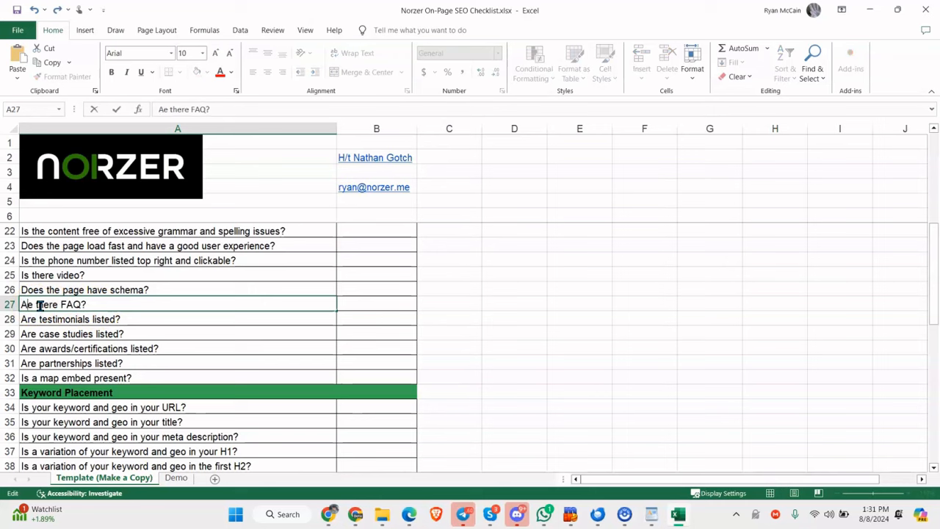
text(r)
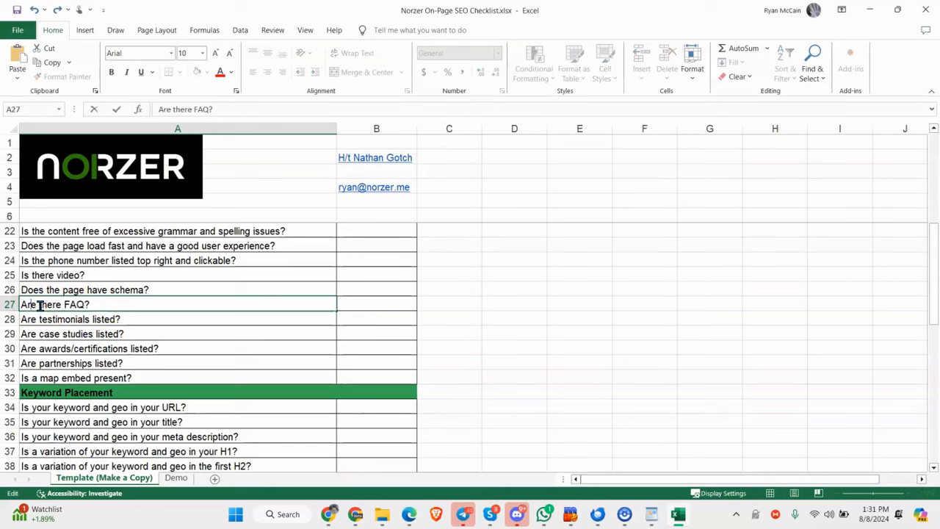
click(151, 333)
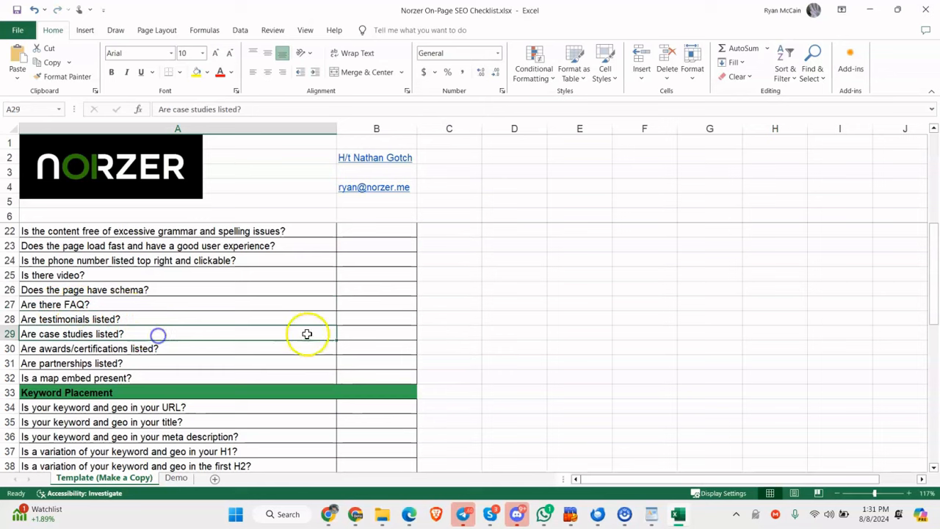
Step: Try entering N/A as the status of the case studies check in cell B29
click(361, 331)
text(N/A)
key(BackSpace)
key(BackSpace)
key(BackSpace)
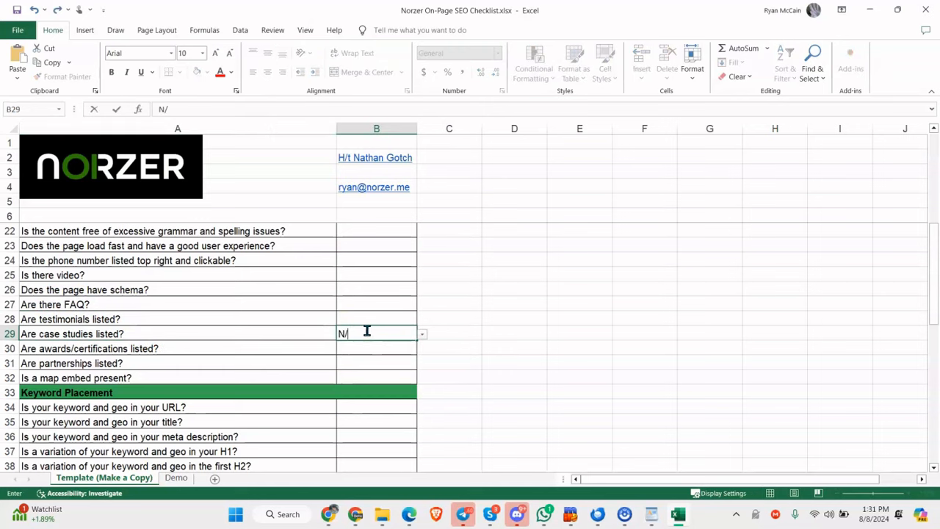
click(183, 333)
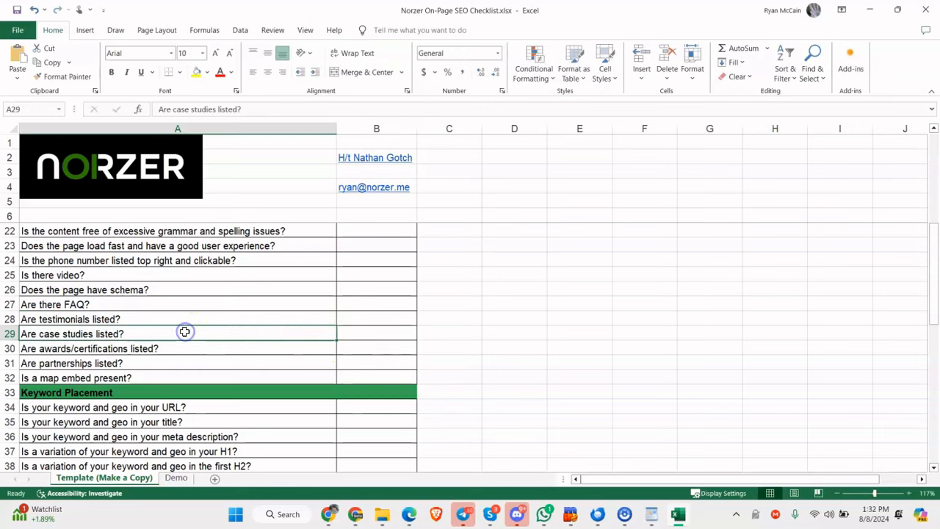
Step: Review the remaining preliminary checks on awards, partnerships and the map embed
click(171, 360)
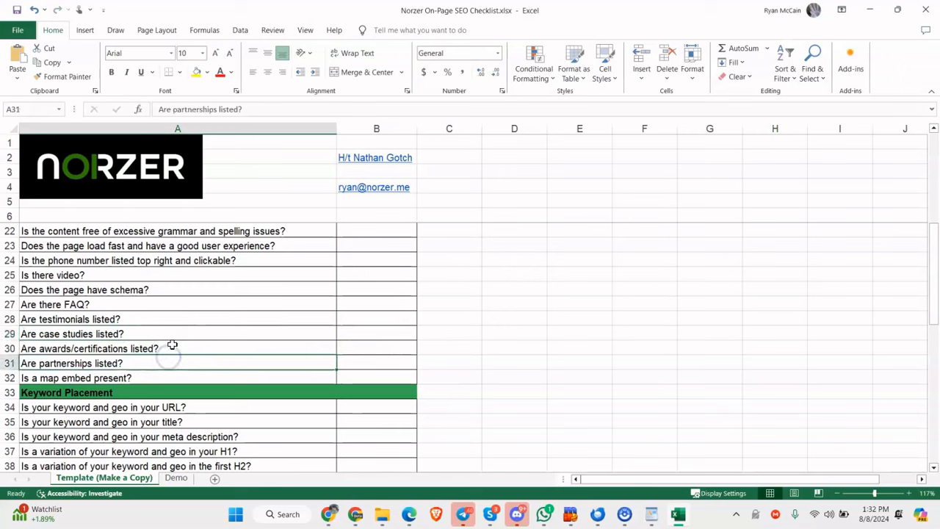
scroll(183, 334, down, 1)
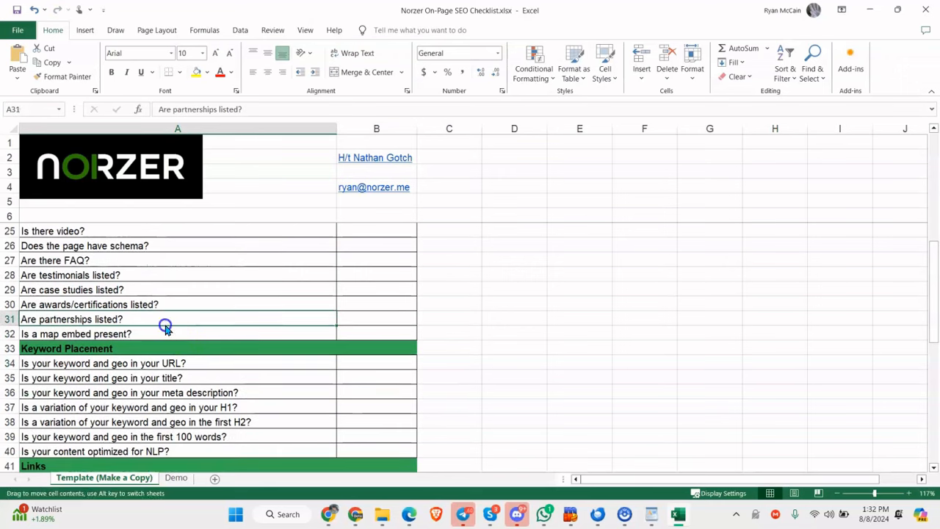
click(160, 332)
Step: Review the Keyword Placement checks on keyword and geo in the URL, title, meta description, H1 and first H2
scroll(160, 332, down, 1)
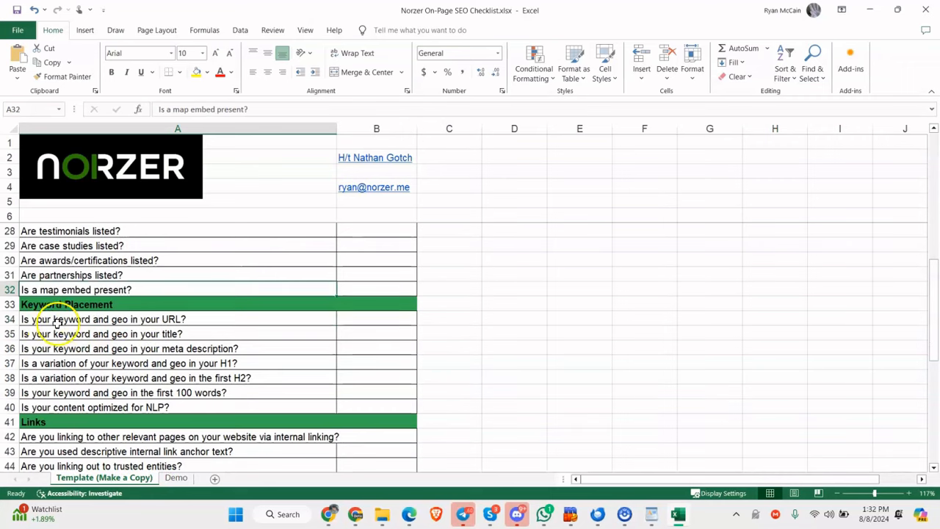
click(73, 320)
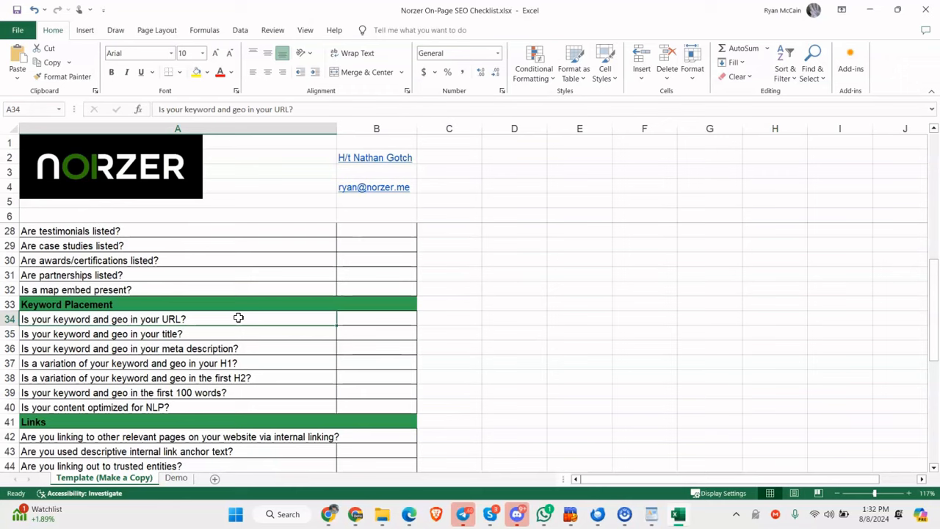
click(163, 350)
click(197, 363)
click(209, 376)
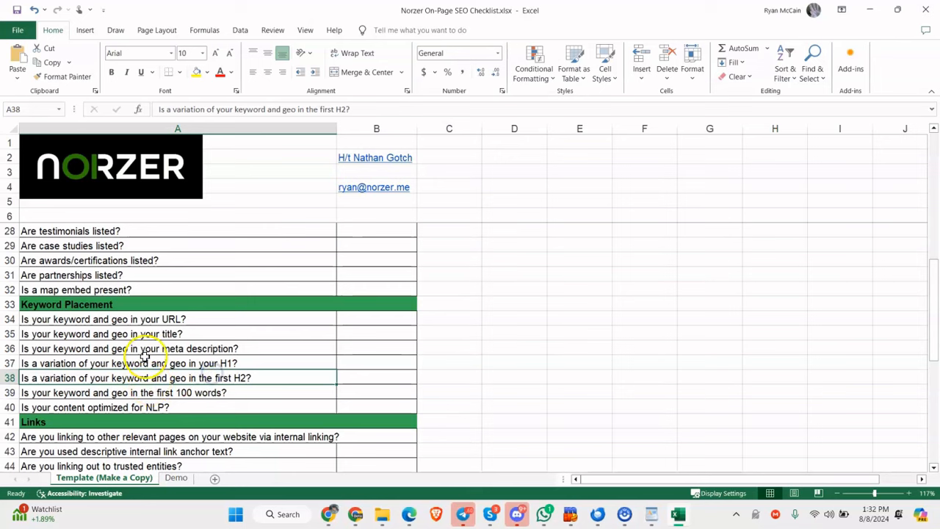
Step: Review the Links checks on internal linking, descriptive anchor text, trusted outbound links and NoFollow tags
click(95, 417)
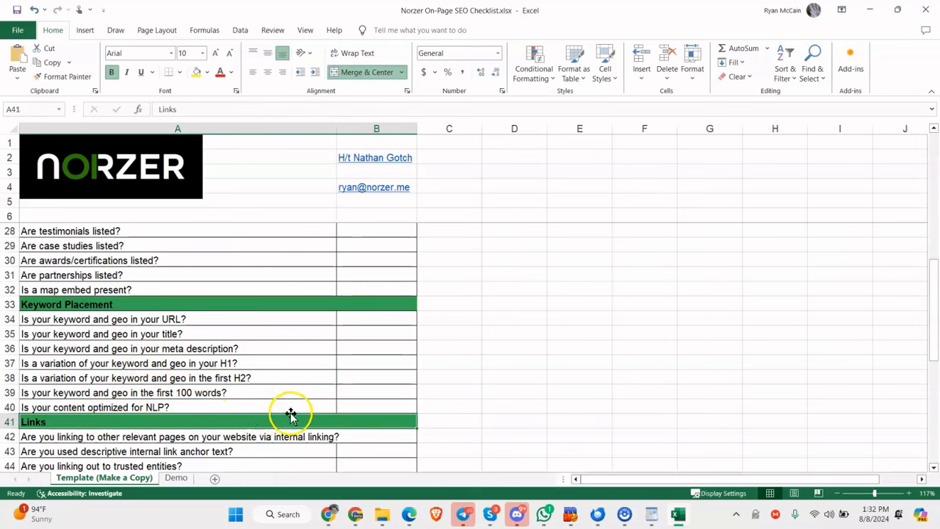
scroll(312, 341, down, 4)
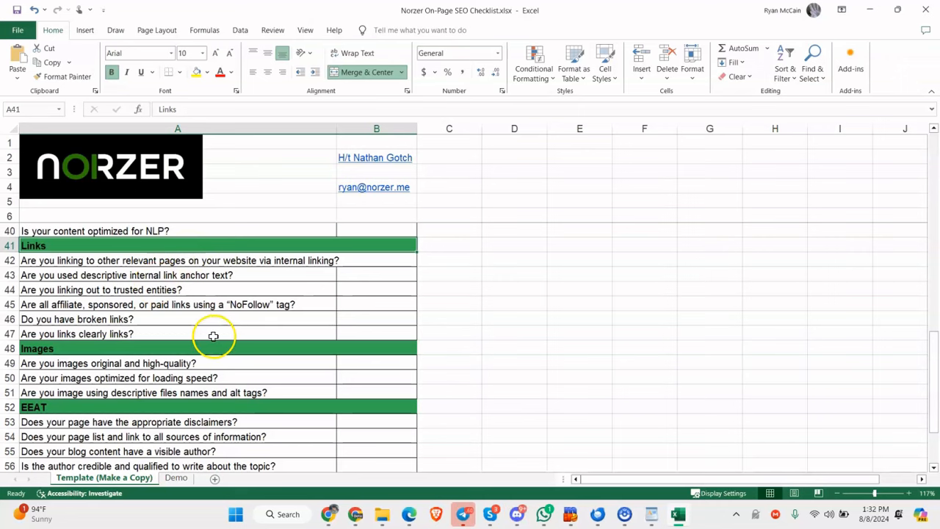
click(72, 307)
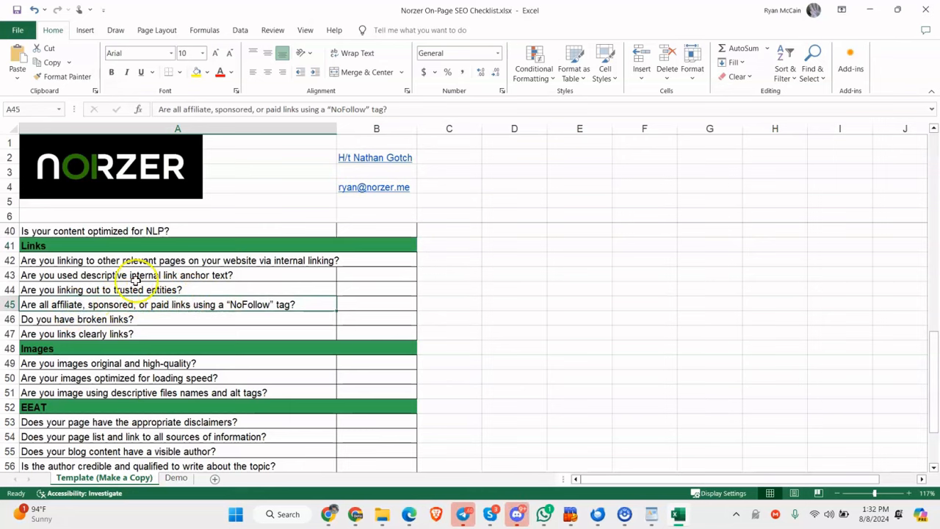
click(94, 278)
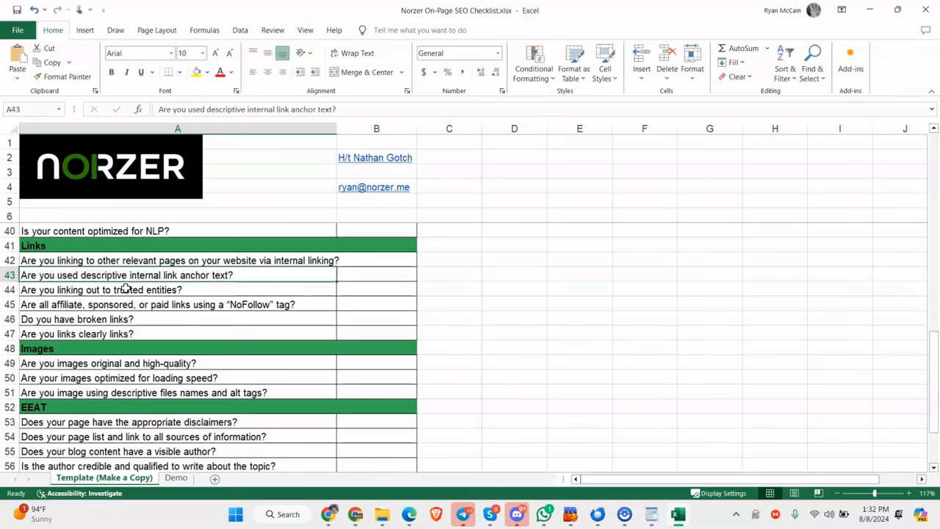
click(127, 290)
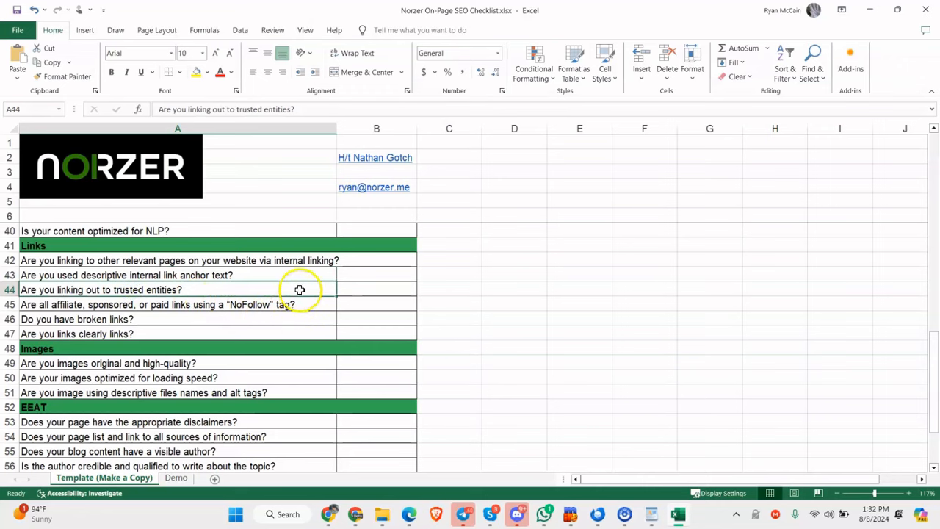
Step: Review the Images checks on originality and quality, loading speed, descriptive file names and alt tags
scroll(294, 272, down, 1)
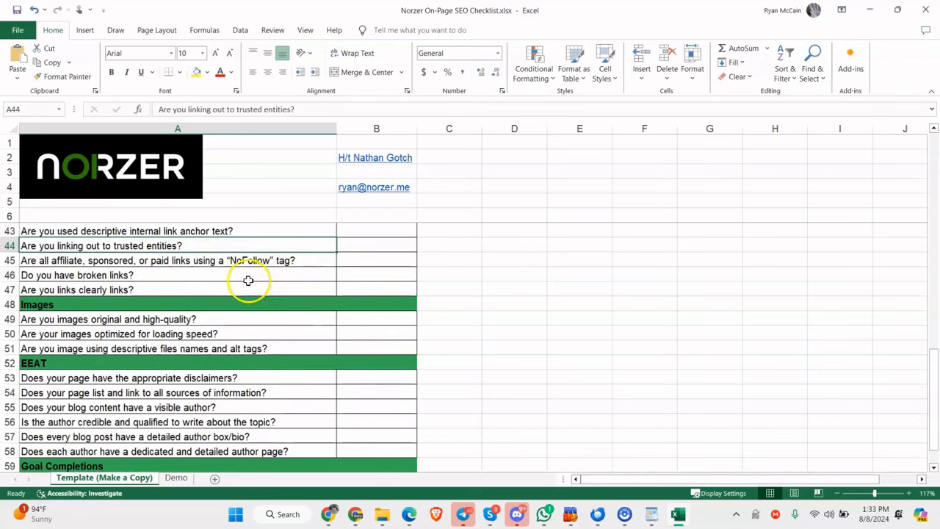
click(84, 302)
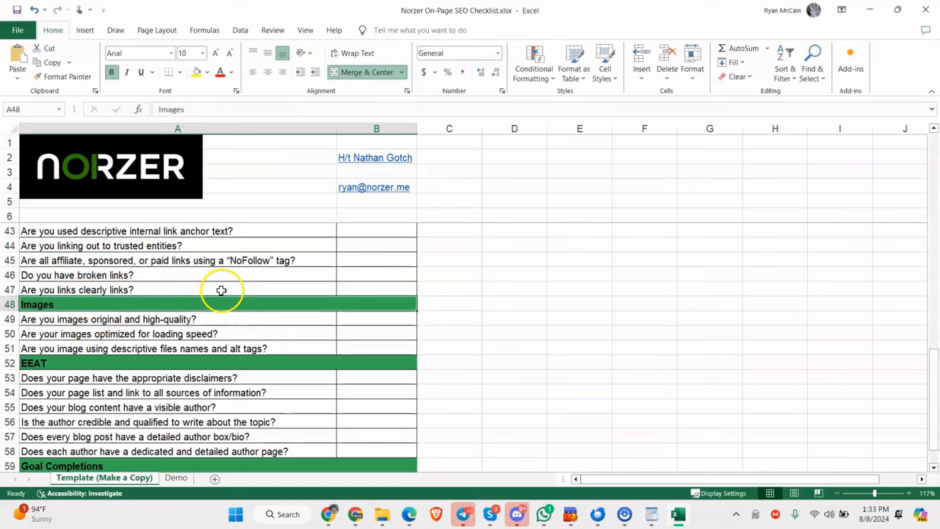
scroll(221, 290, down, 1)
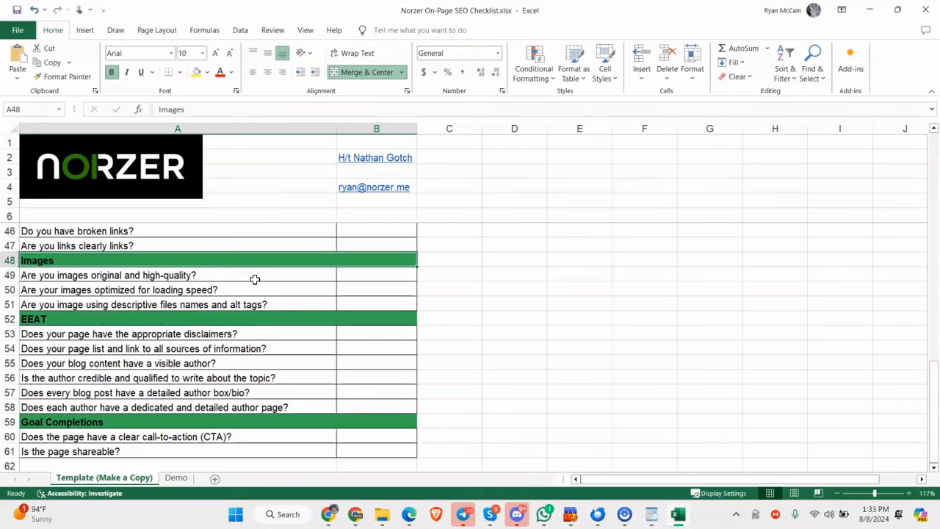
Step: Review the EEAT checks on disclaimers, information sources, author visibility and credibility, author bios and dedicated author pages
scroll(255, 279, down, 1)
click(45, 304)
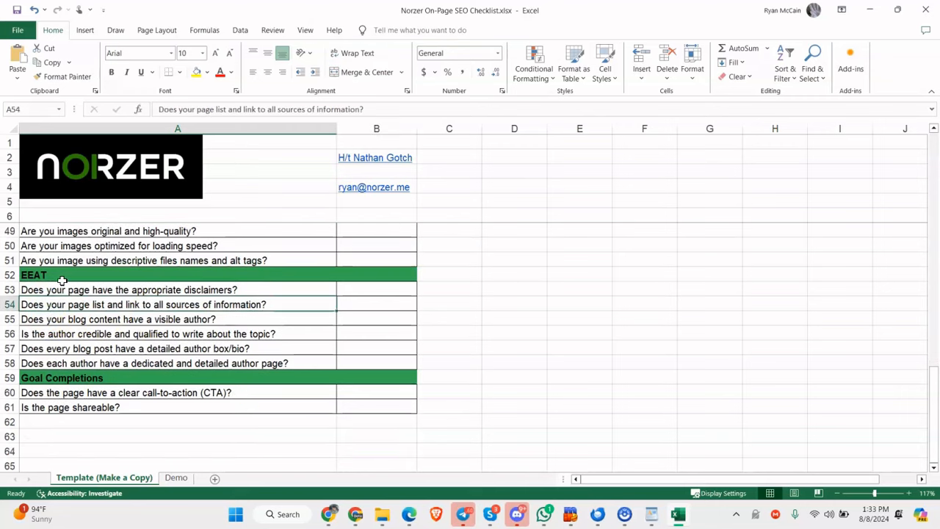
click(63, 288)
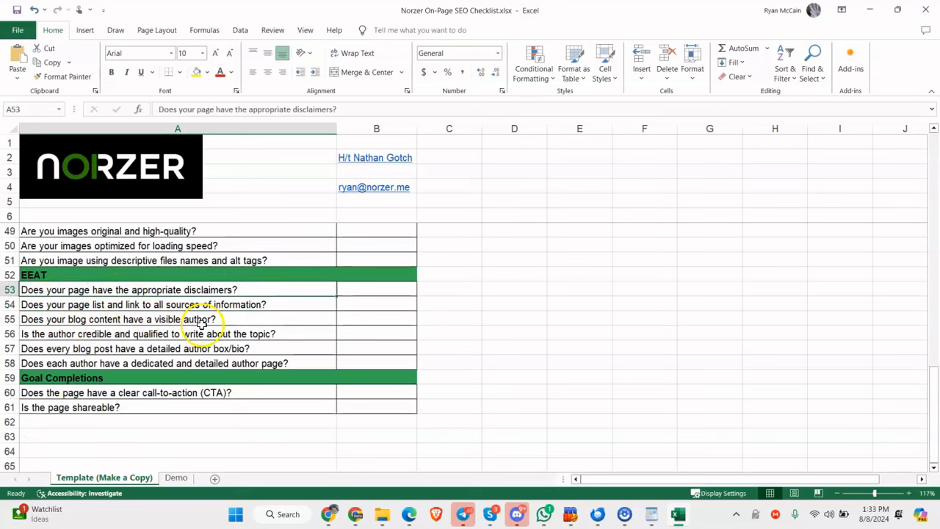
click(63, 304)
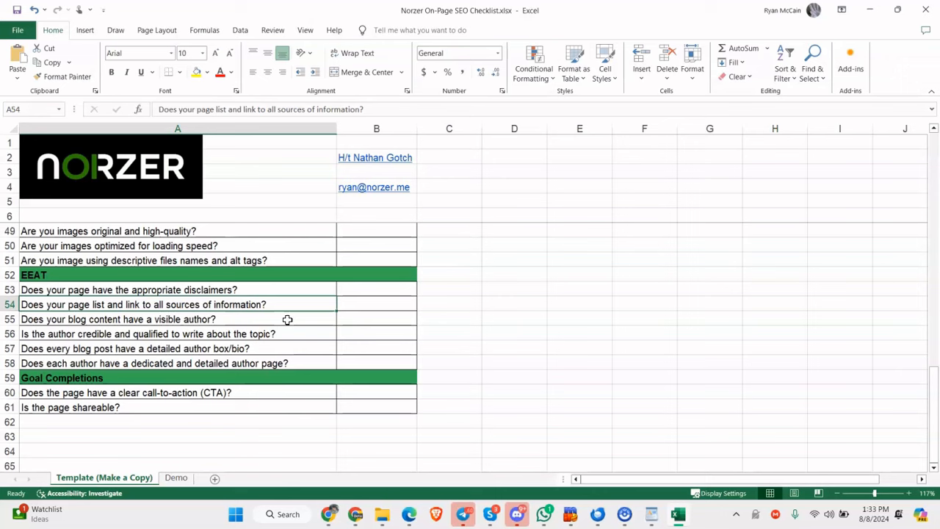
click(158, 349)
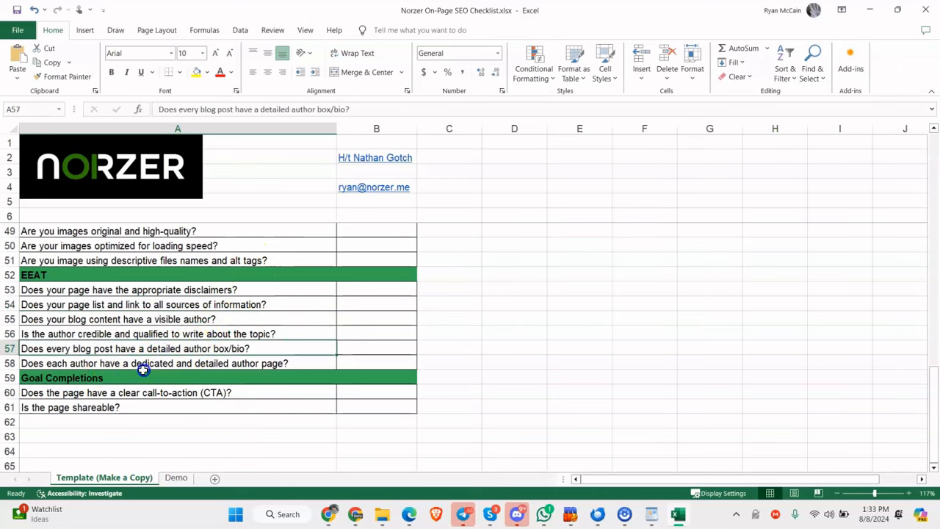
click(143, 372)
scroll(304, 283, up, 5)
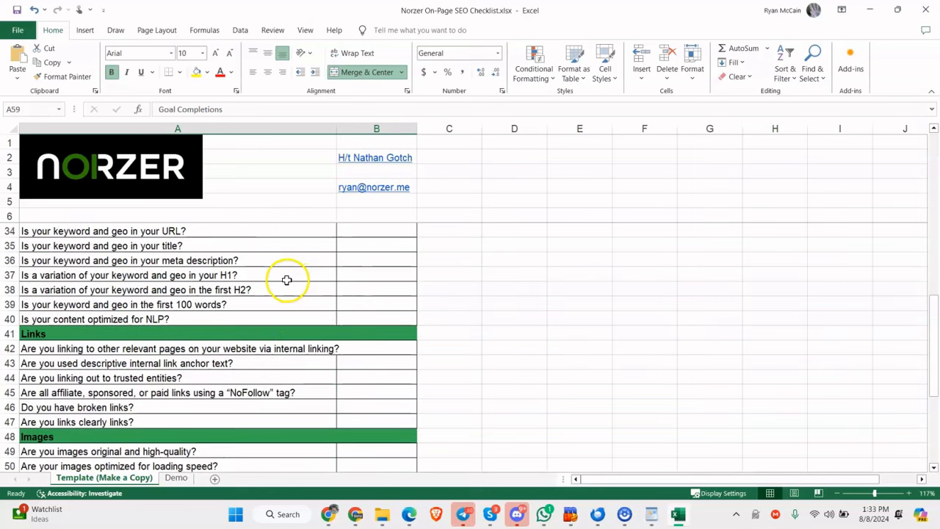
scroll(286, 280, down, 6)
click(62, 305)
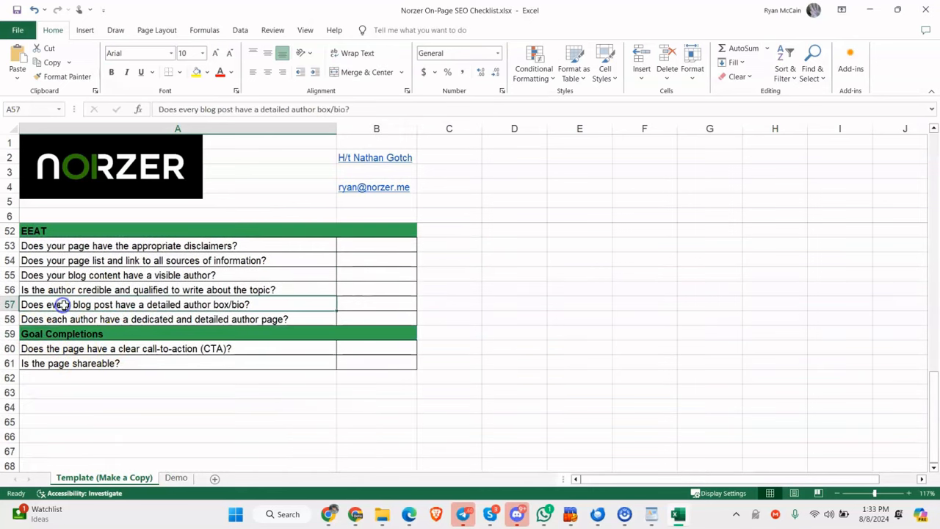
click(82, 322)
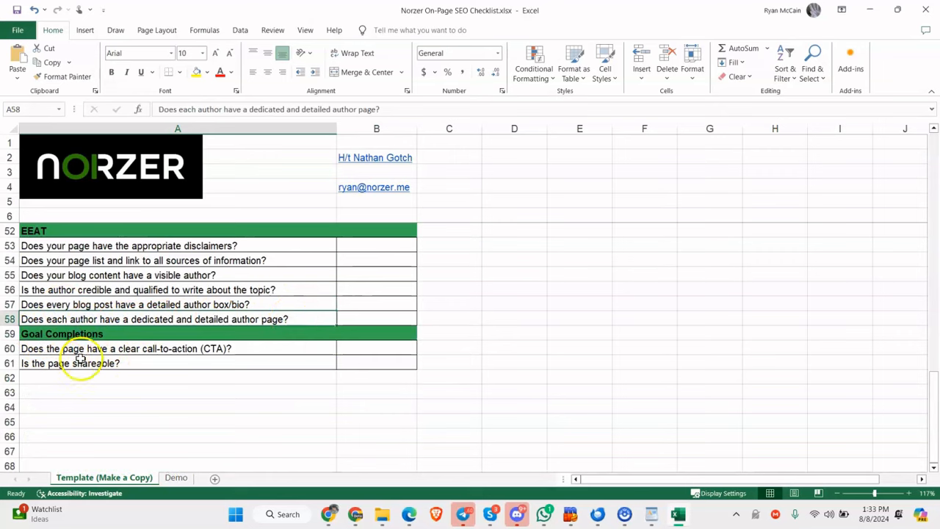
Step: Review the Goal Completions checks on a clear call-to-action and page shareability
click(79, 359)
click(63, 378)
click(87, 346)
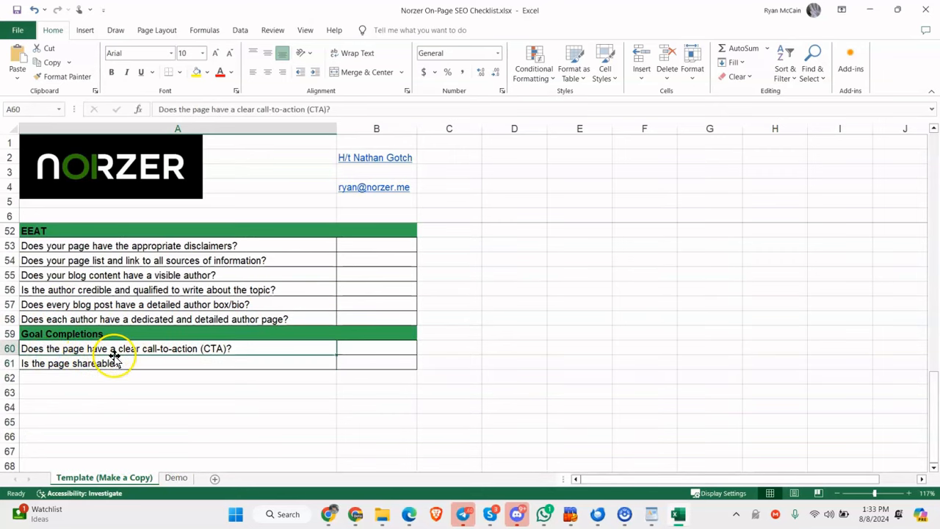
Step: Go back over the checklist from the preliminary checks to the Keyword Placement section
scroll(160, 346, up, 15)
scroll(181, 349, down, 5)
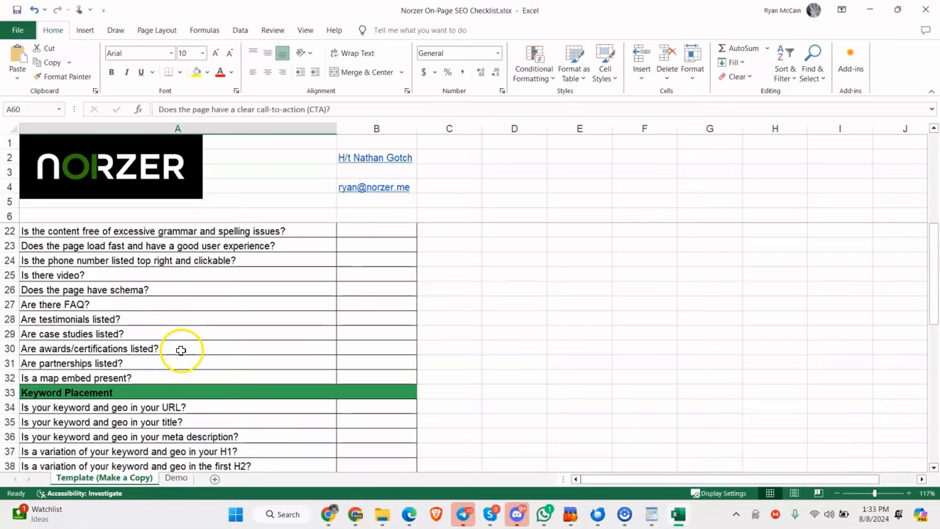
scroll(181, 349, down, 2)
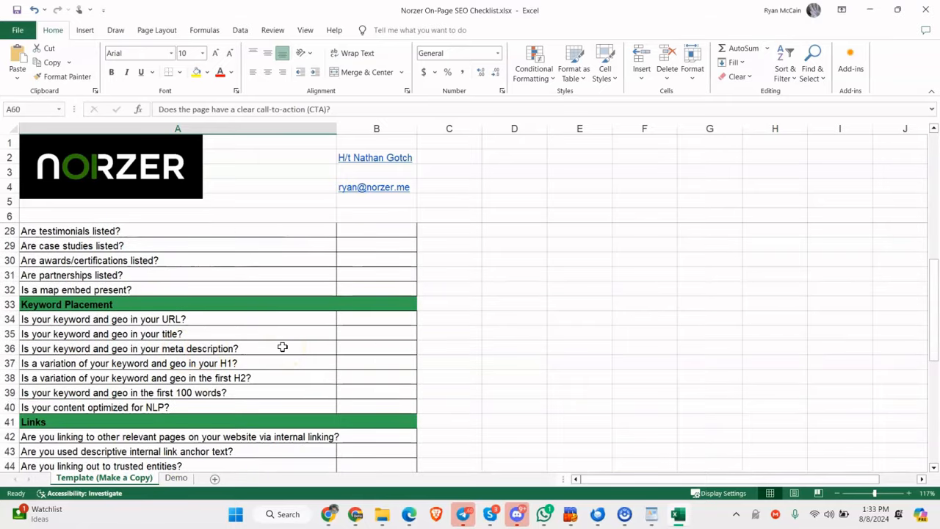